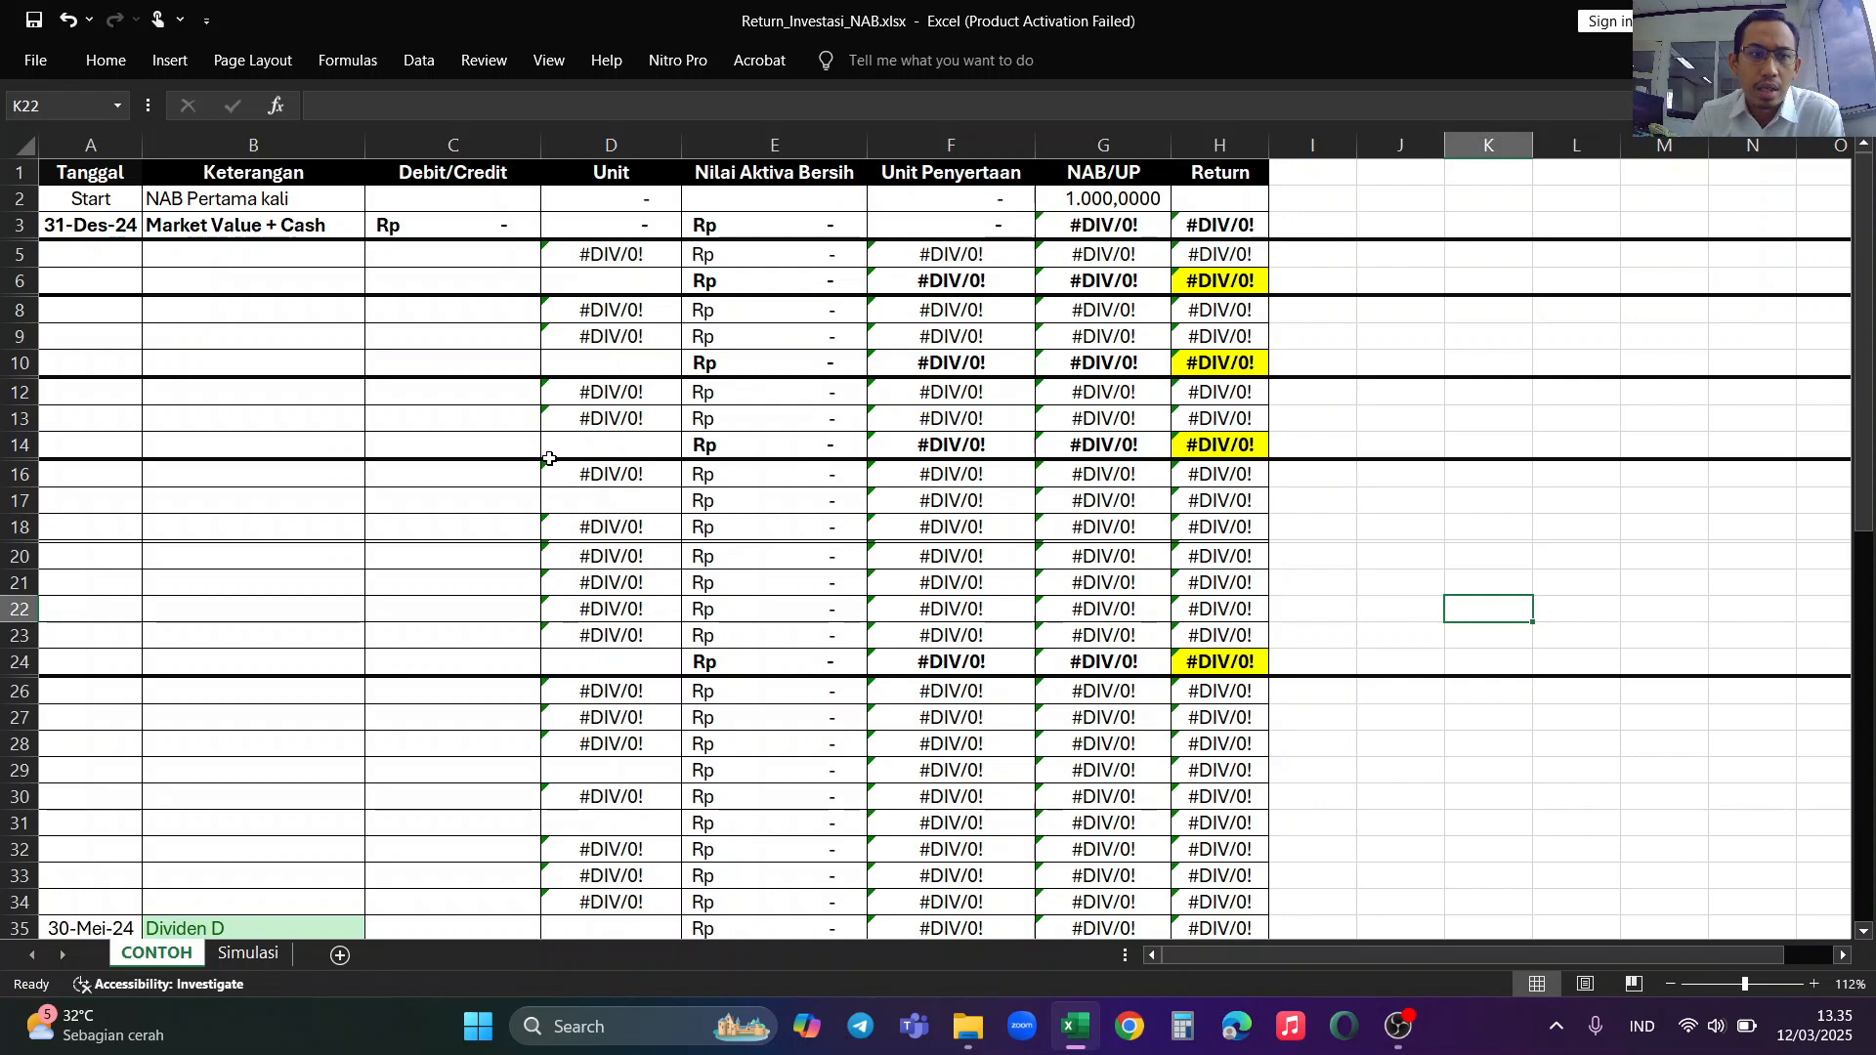
# Step: Examine the starting NAB row and the date and description of the 31-Des-24 Market Value + Cash row
pyautogui.click(111, 200)
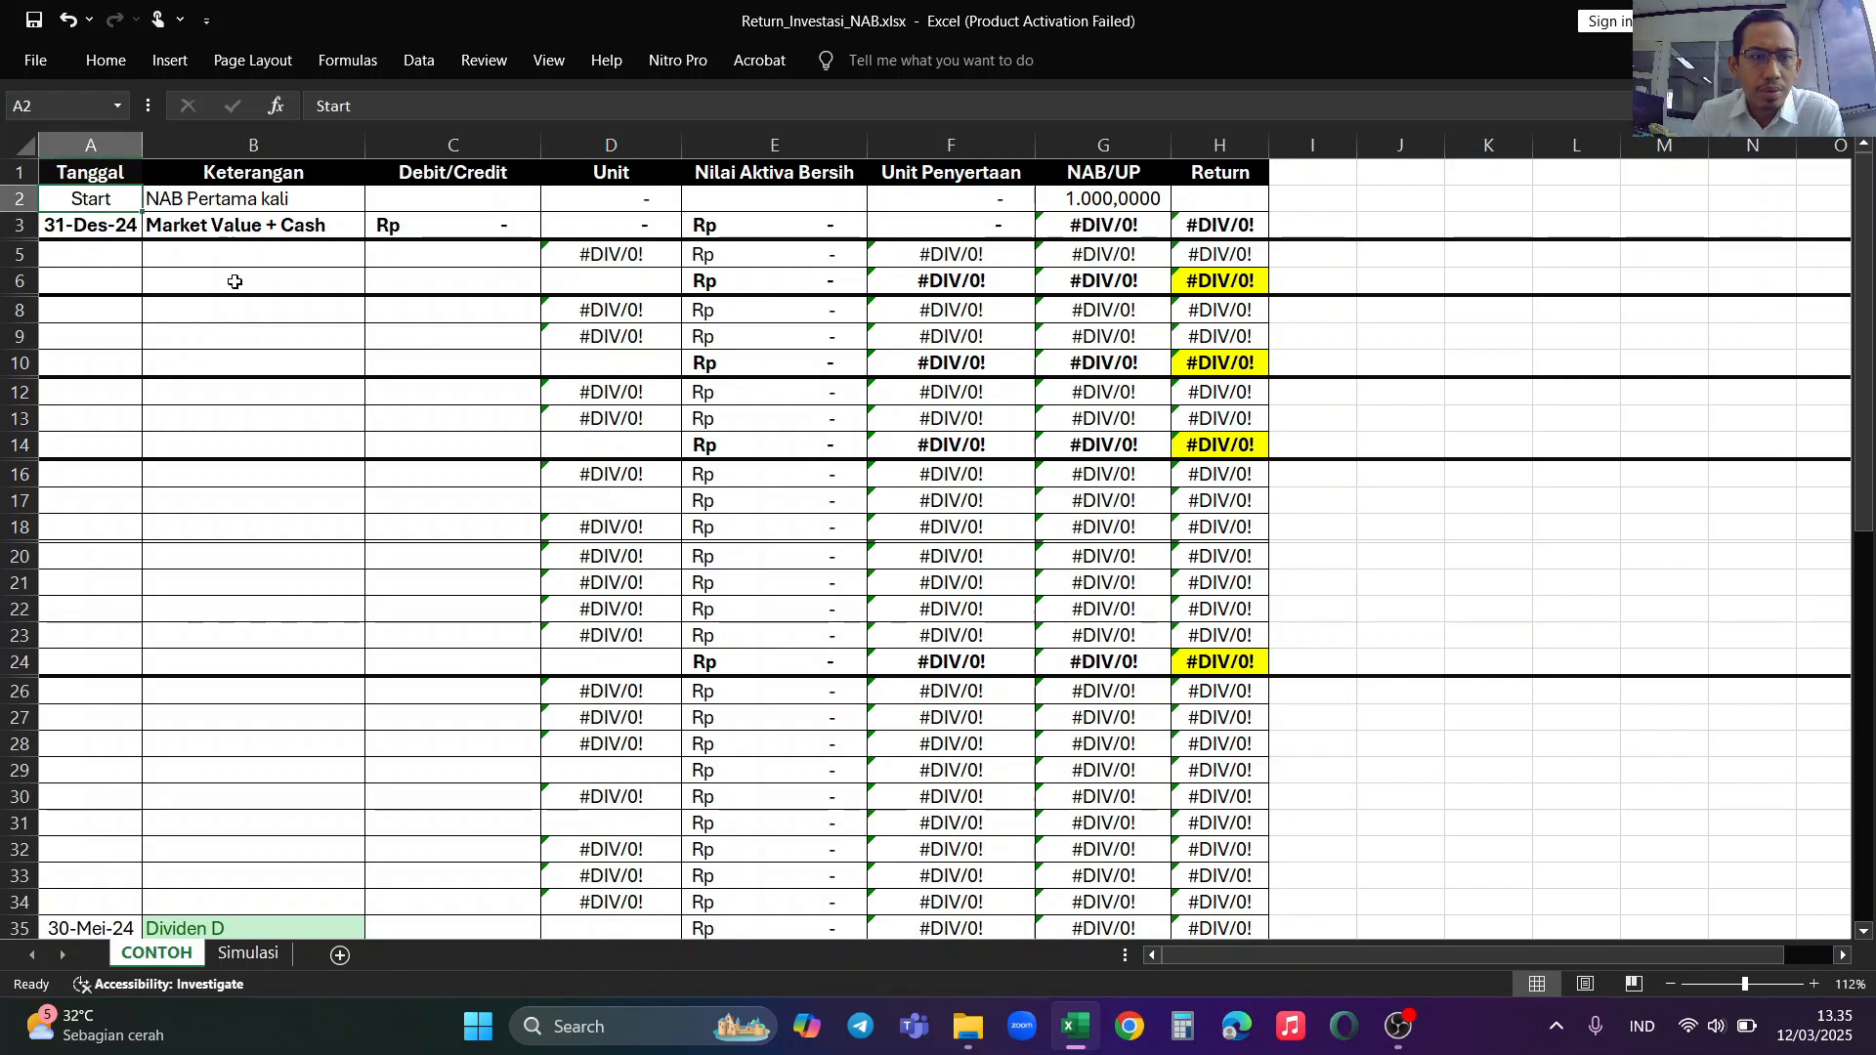
pyautogui.click(270, 208)
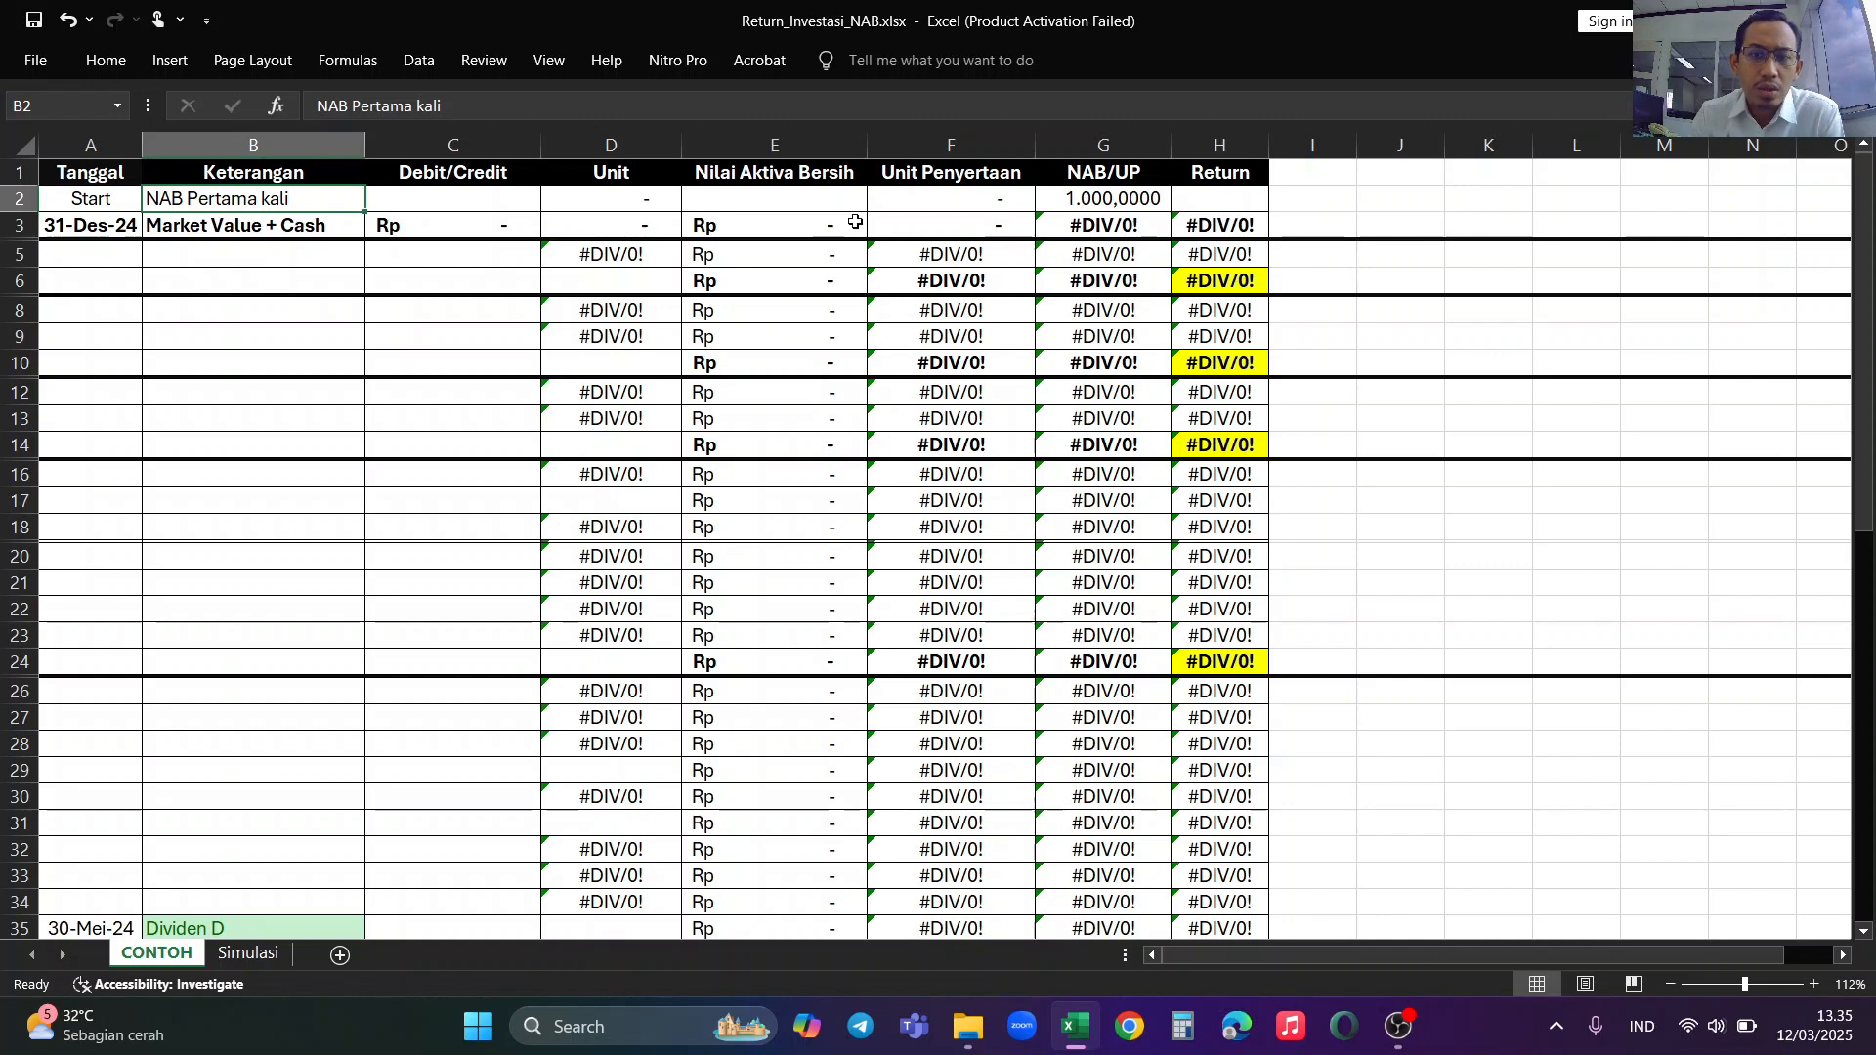
pyautogui.click(1061, 205)
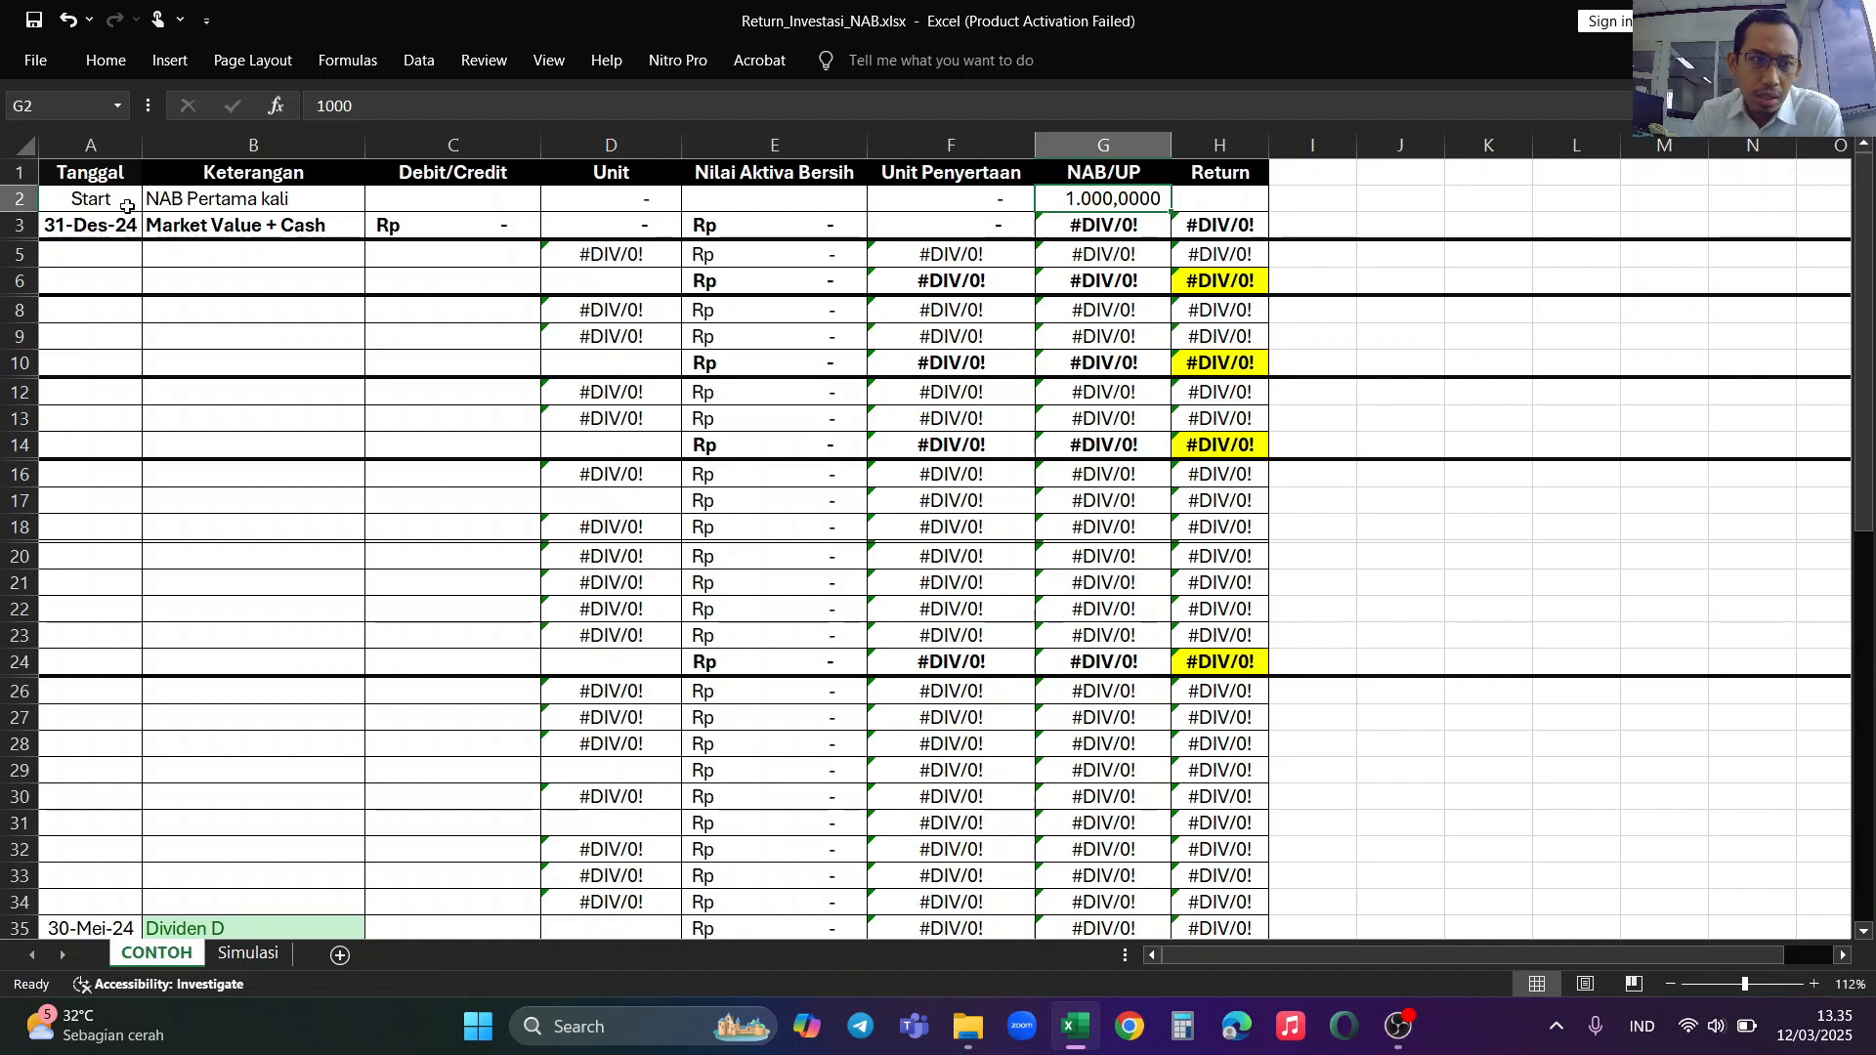
pyautogui.click(86, 225)
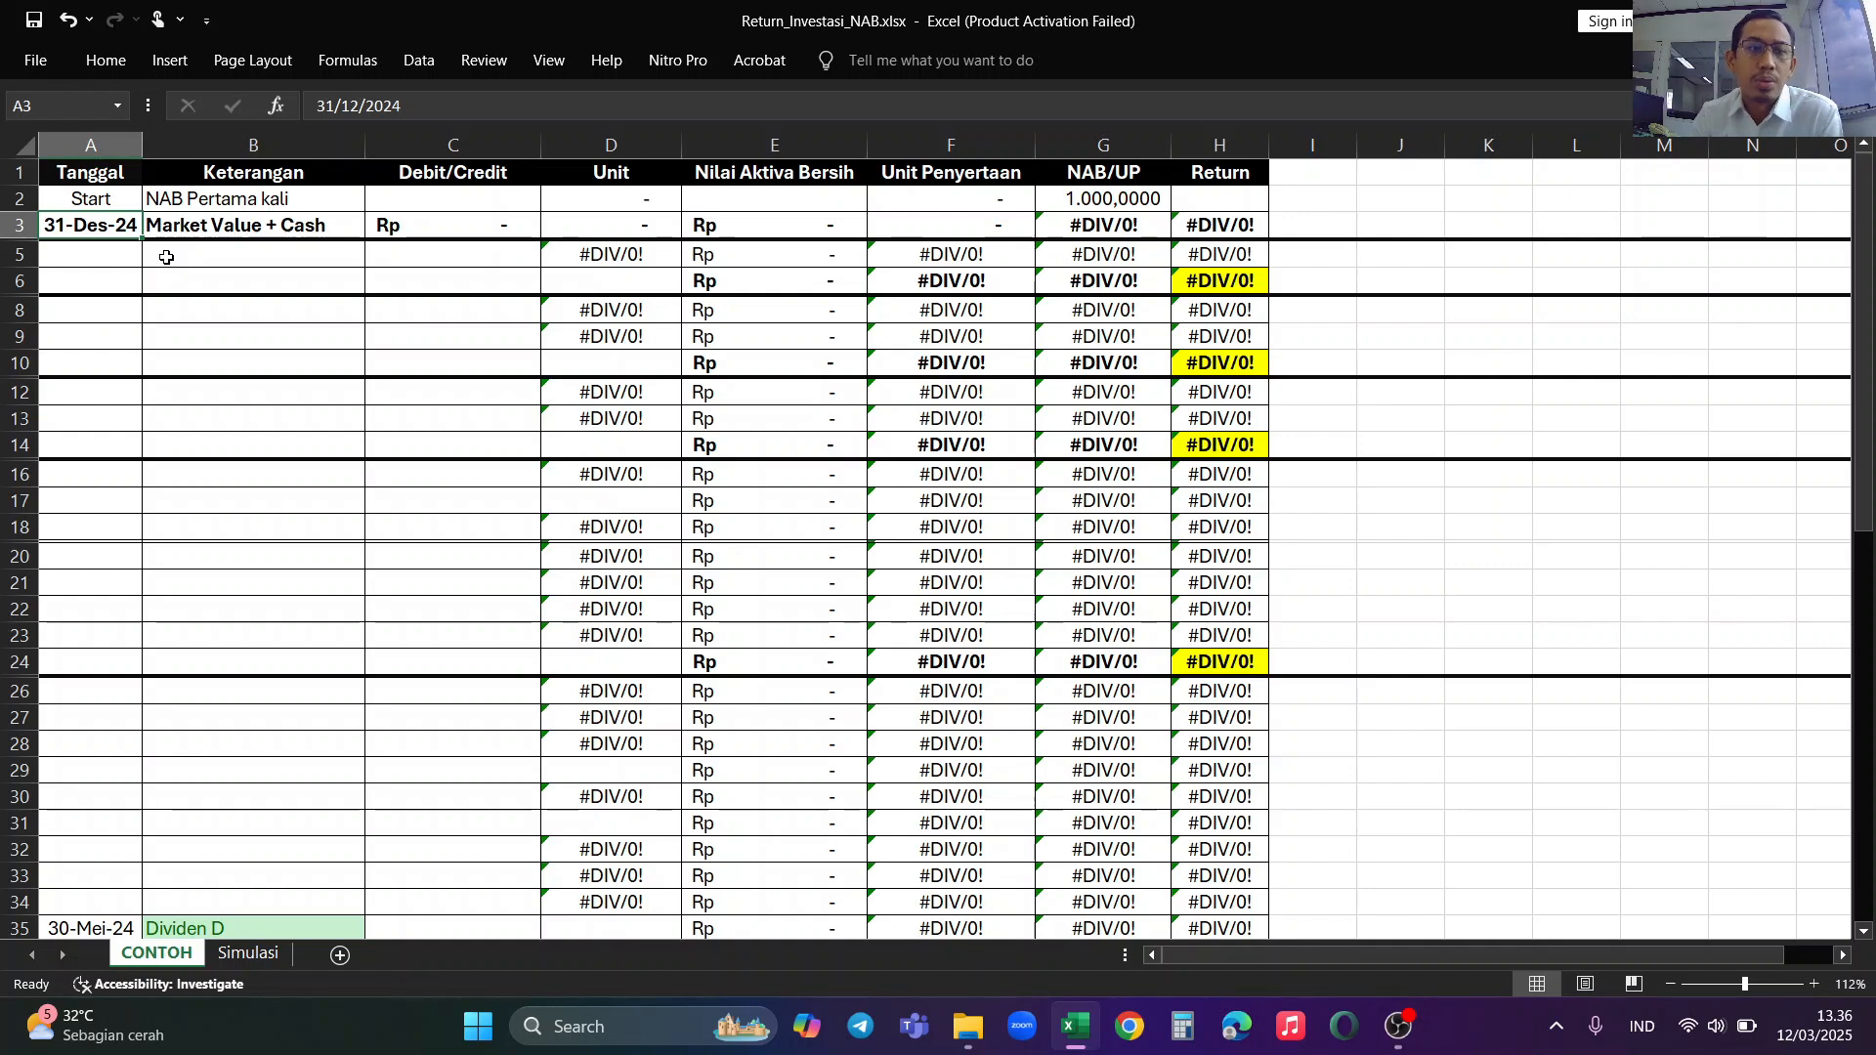
pyautogui.click(195, 232)
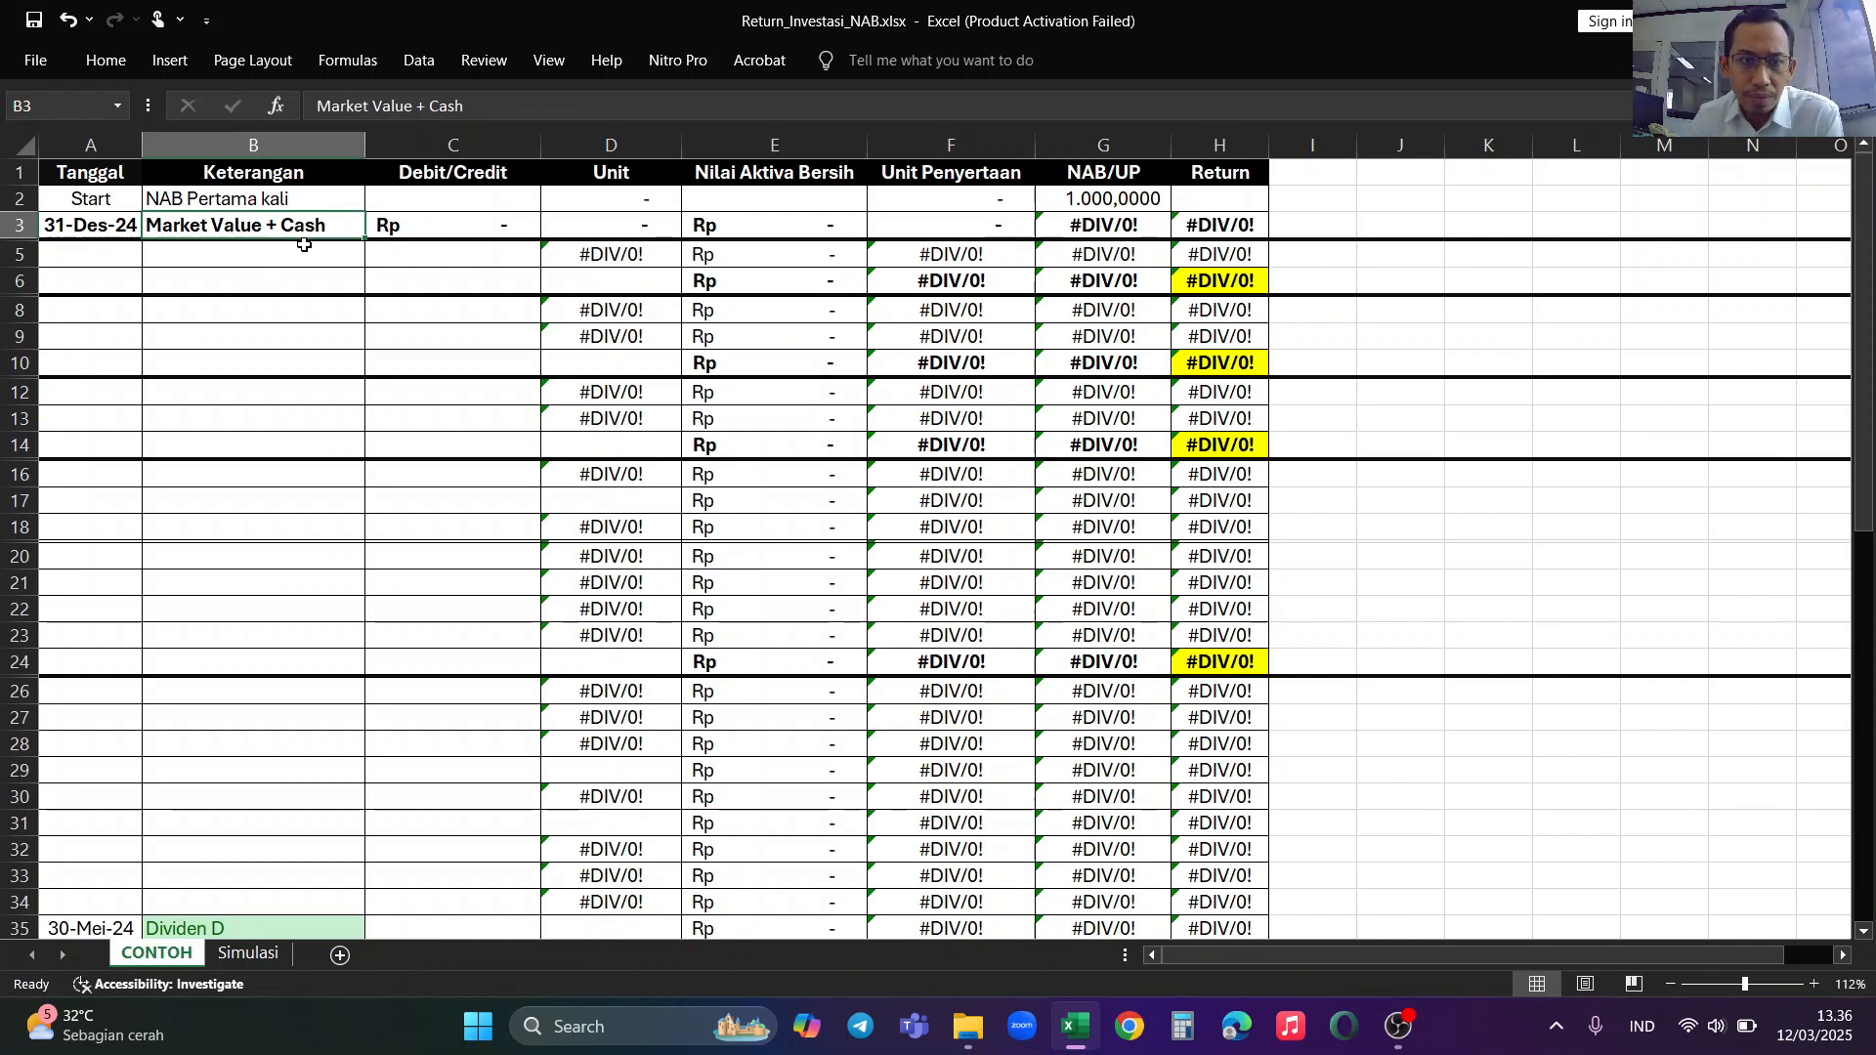
# Step: Set the Debit/Credit amount of the 31-Des-24 Market Value + Cash row to 100000000 in C3
pyautogui.click(447, 226)
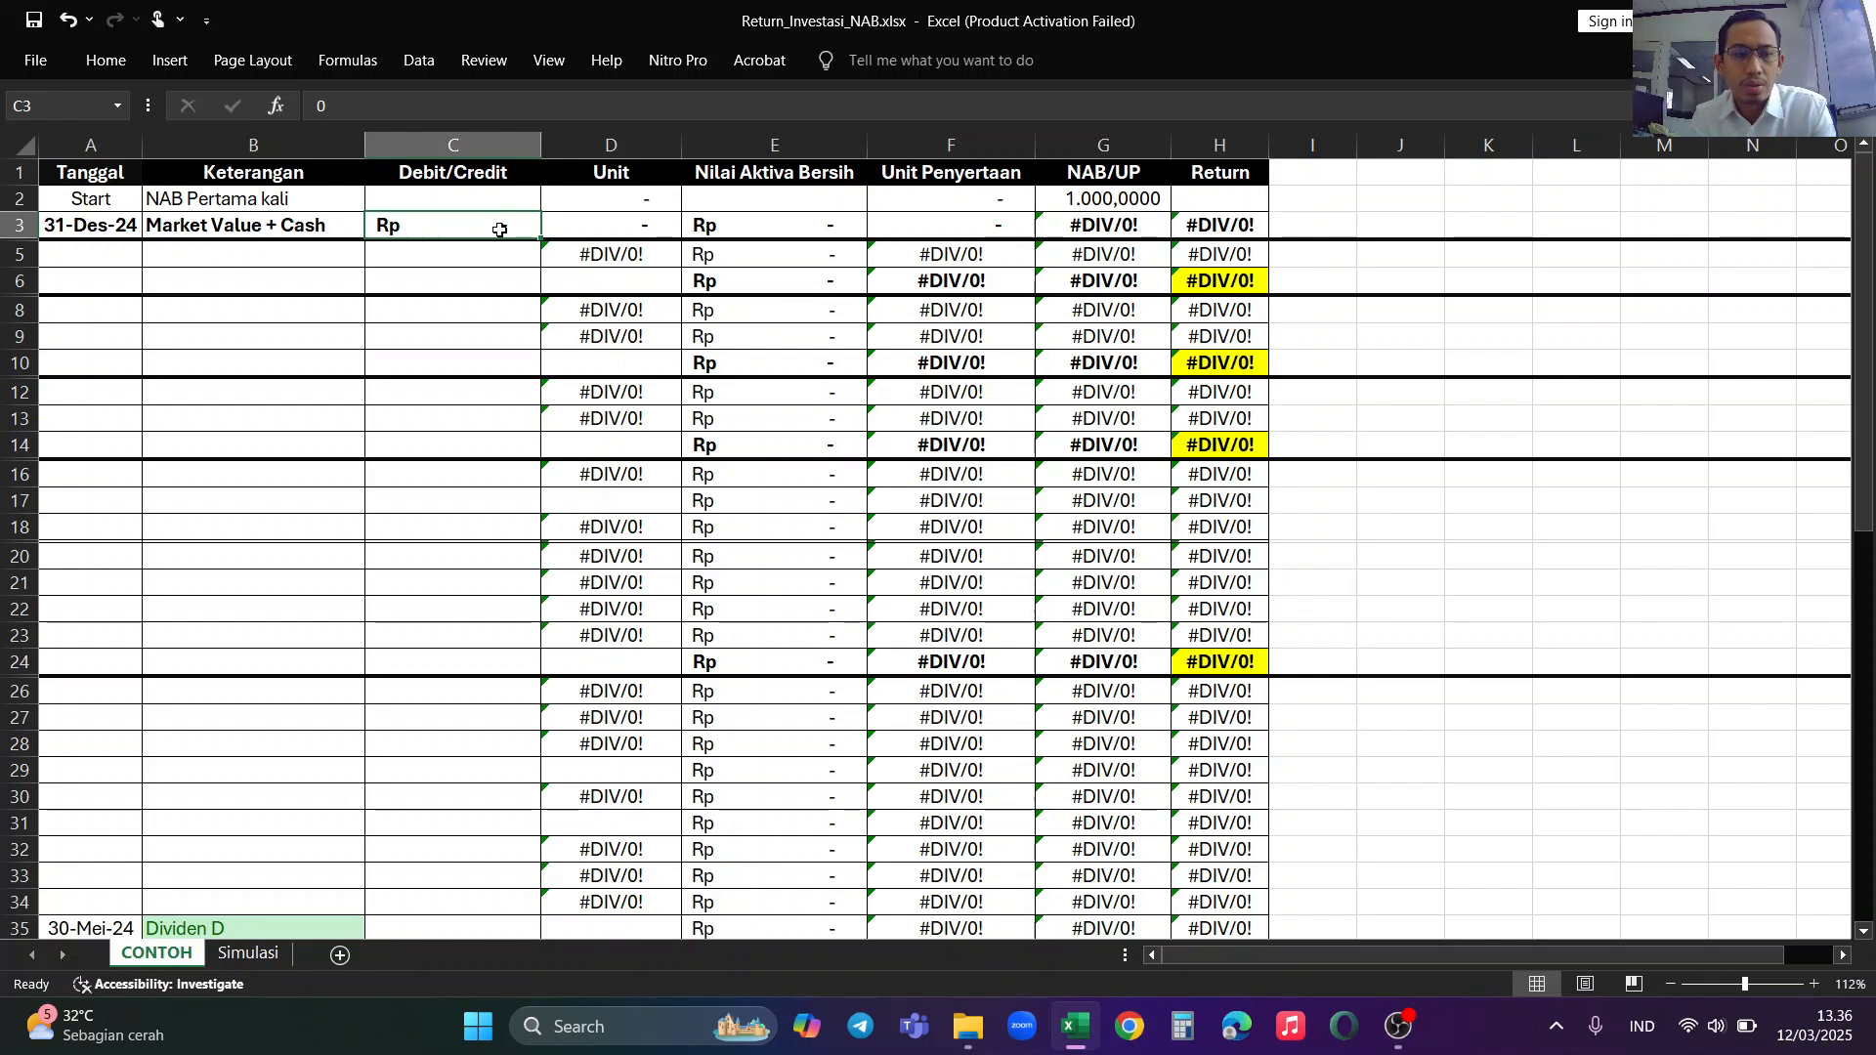
pyautogui.write('10.00')
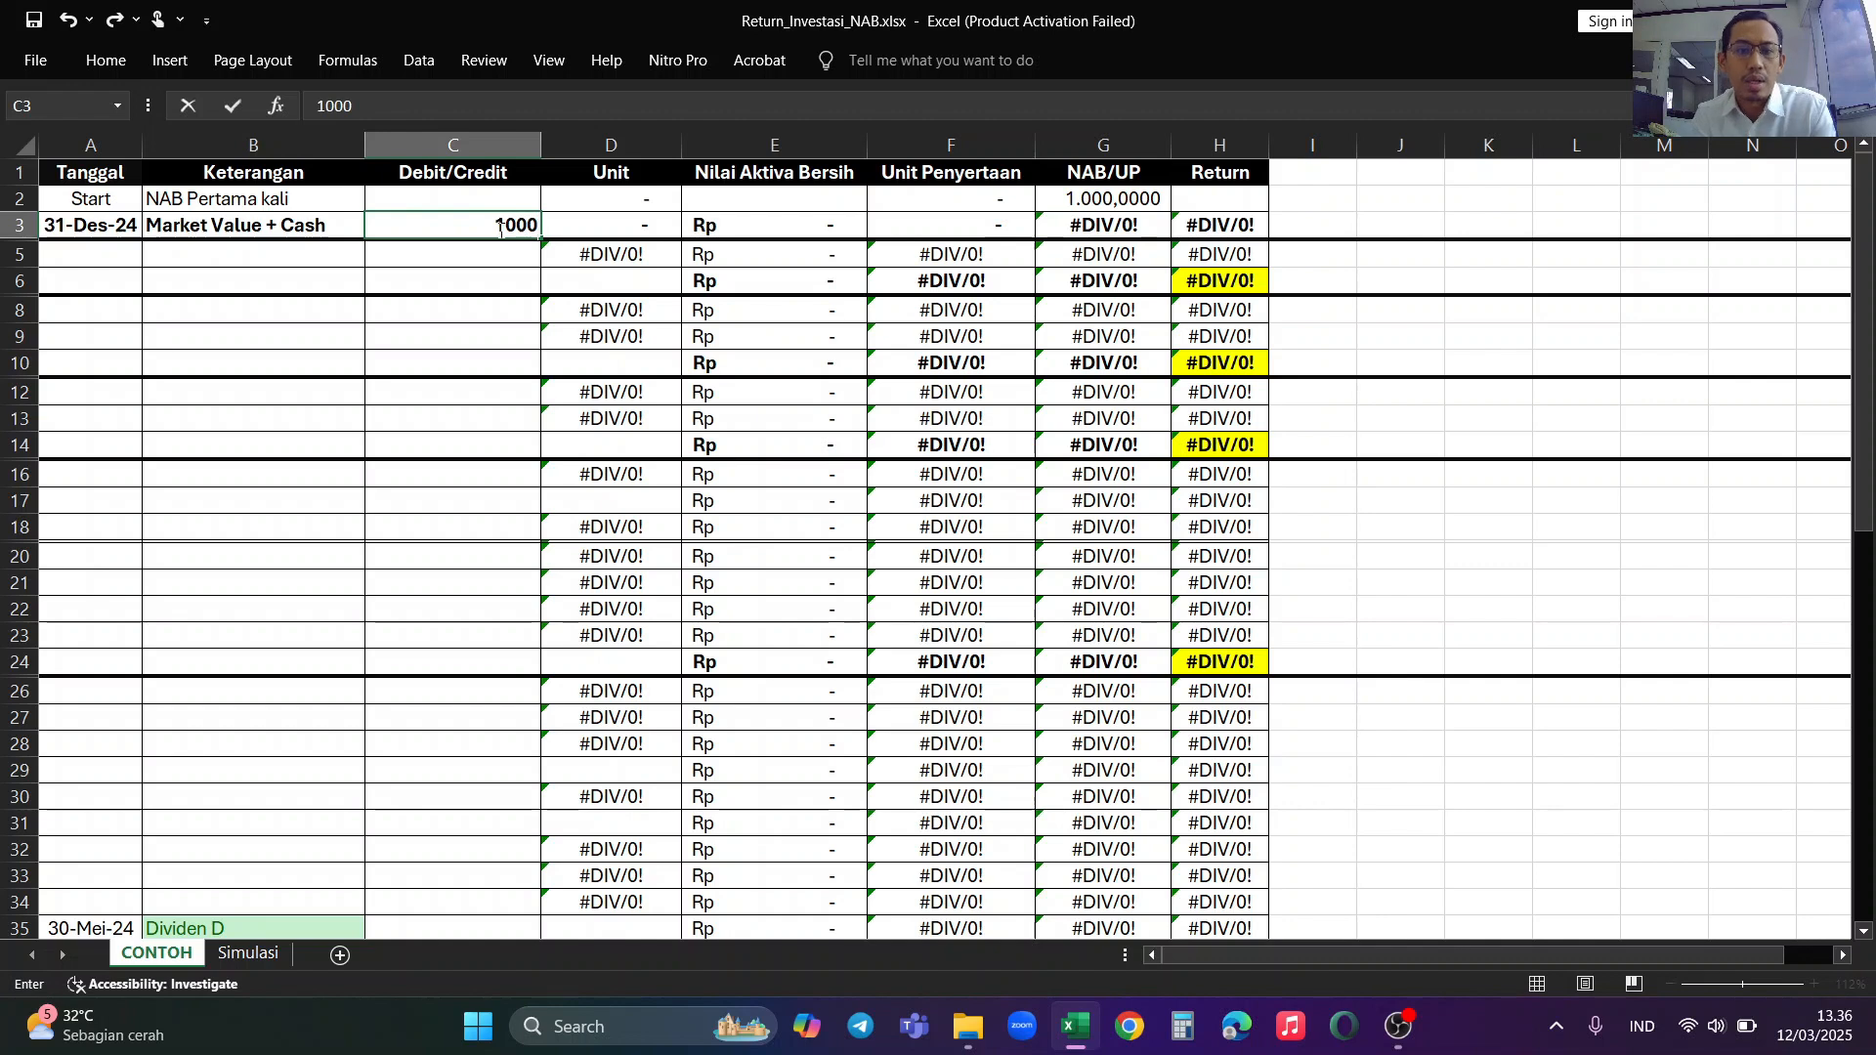
pyautogui.write('0.0')
pyautogui.write('0000')
pyautogui.press('Return')
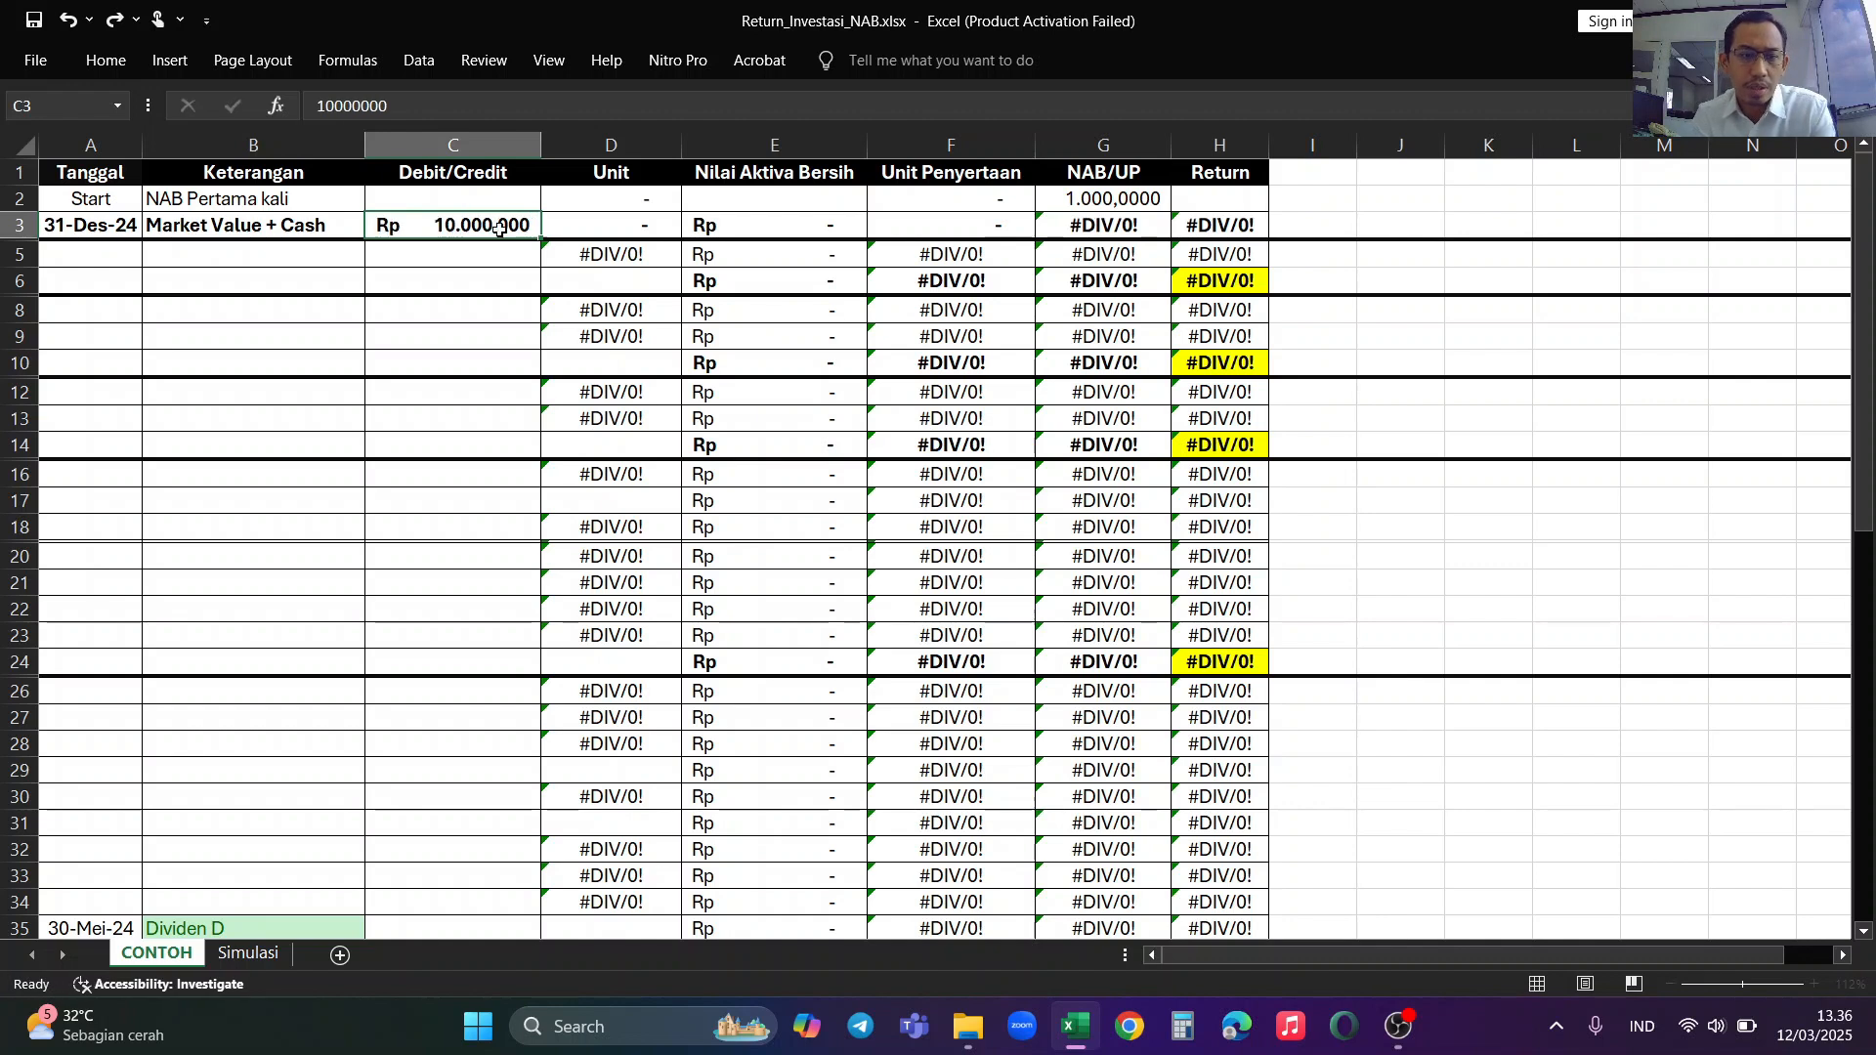
pyautogui.click(500, 228)
pyautogui.click(418, 107)
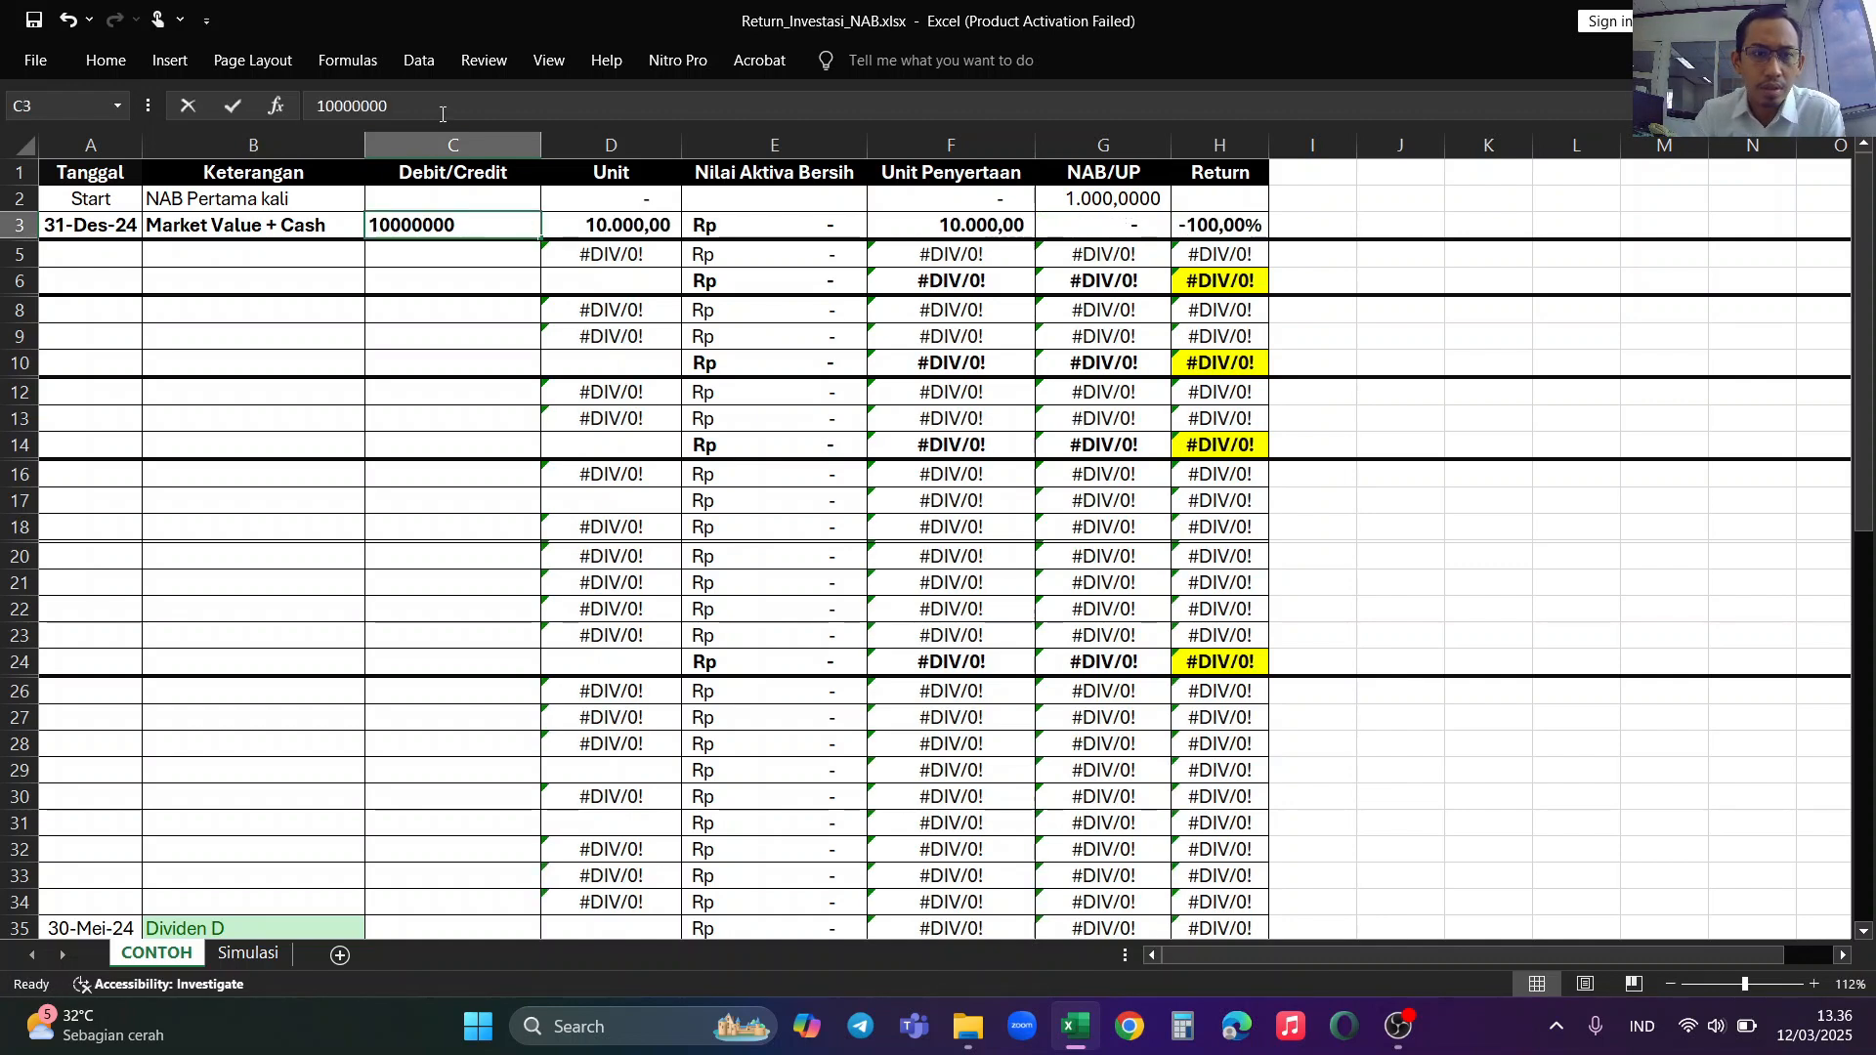
pyautogui.write('0')
pyautogui.press('Return')
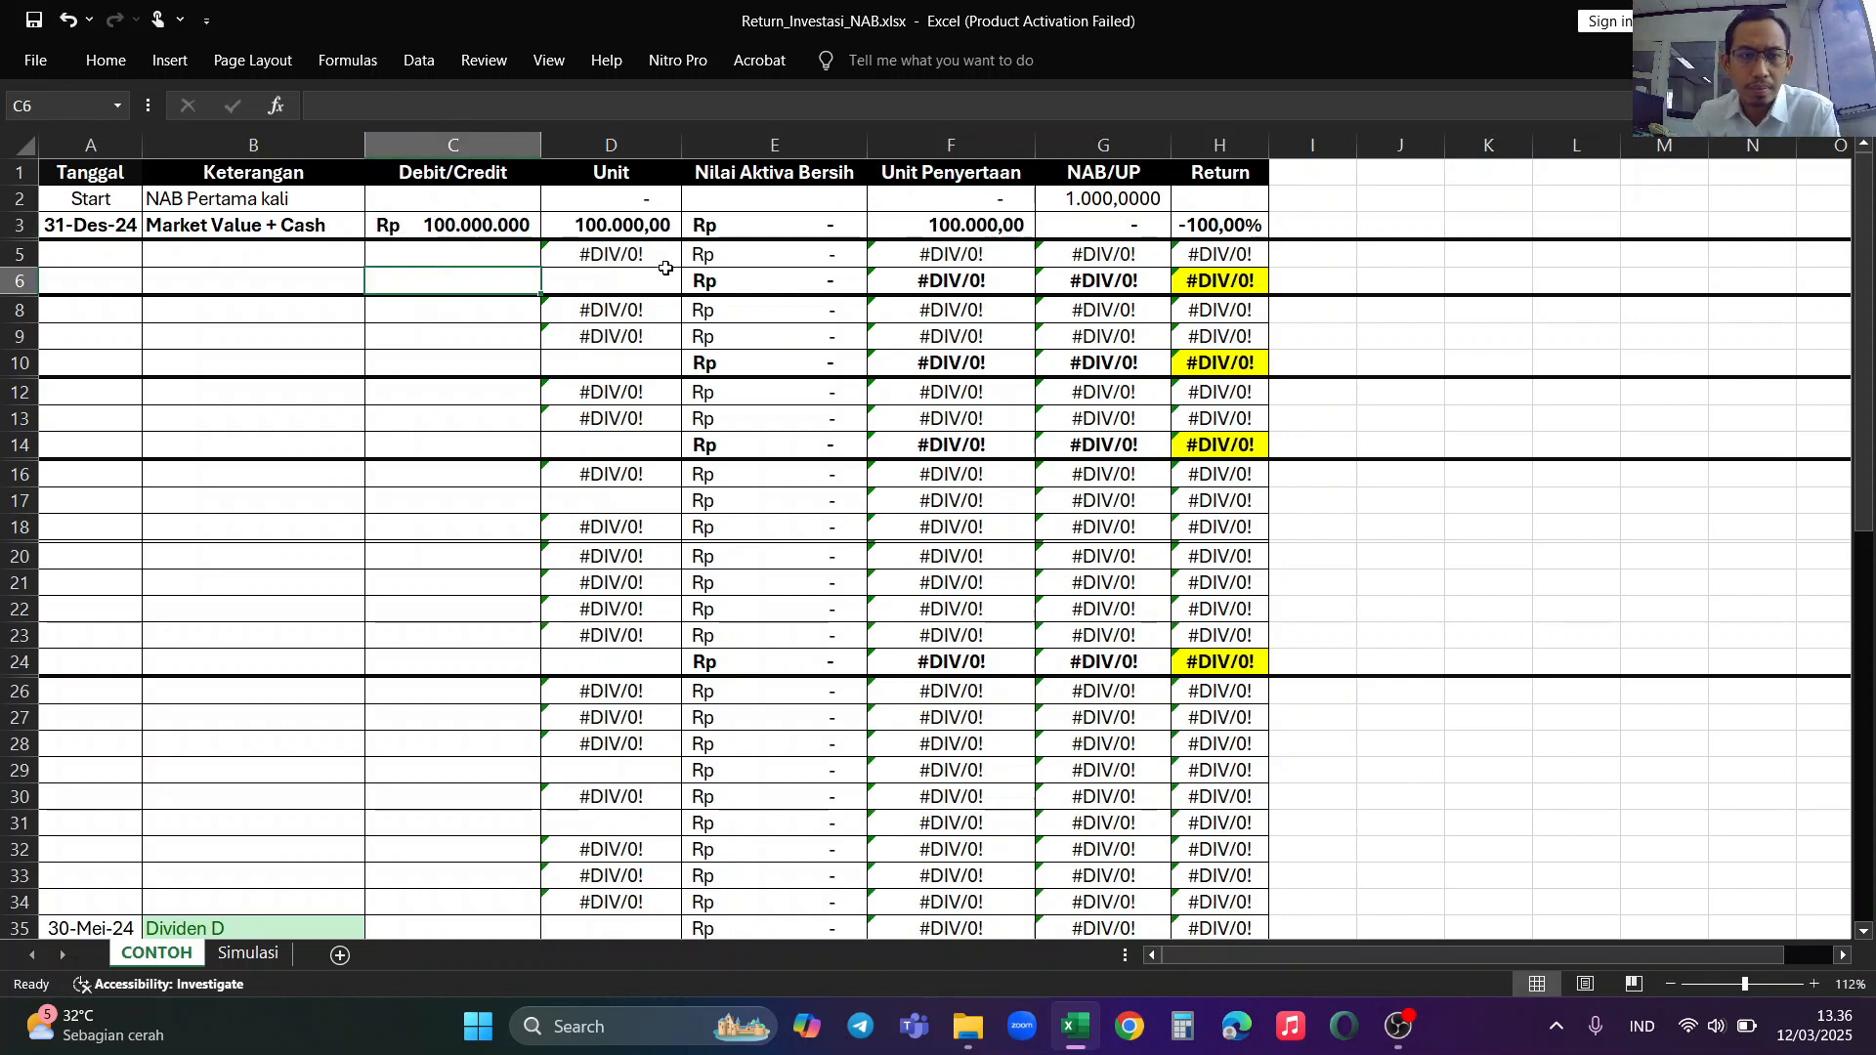
# Step: Set the Nilai Aktiva Bersih of the 31-Des-24 row to 100000000 in E3
pyautogui.click(711, 251)
pyautogui.click(653, 233)
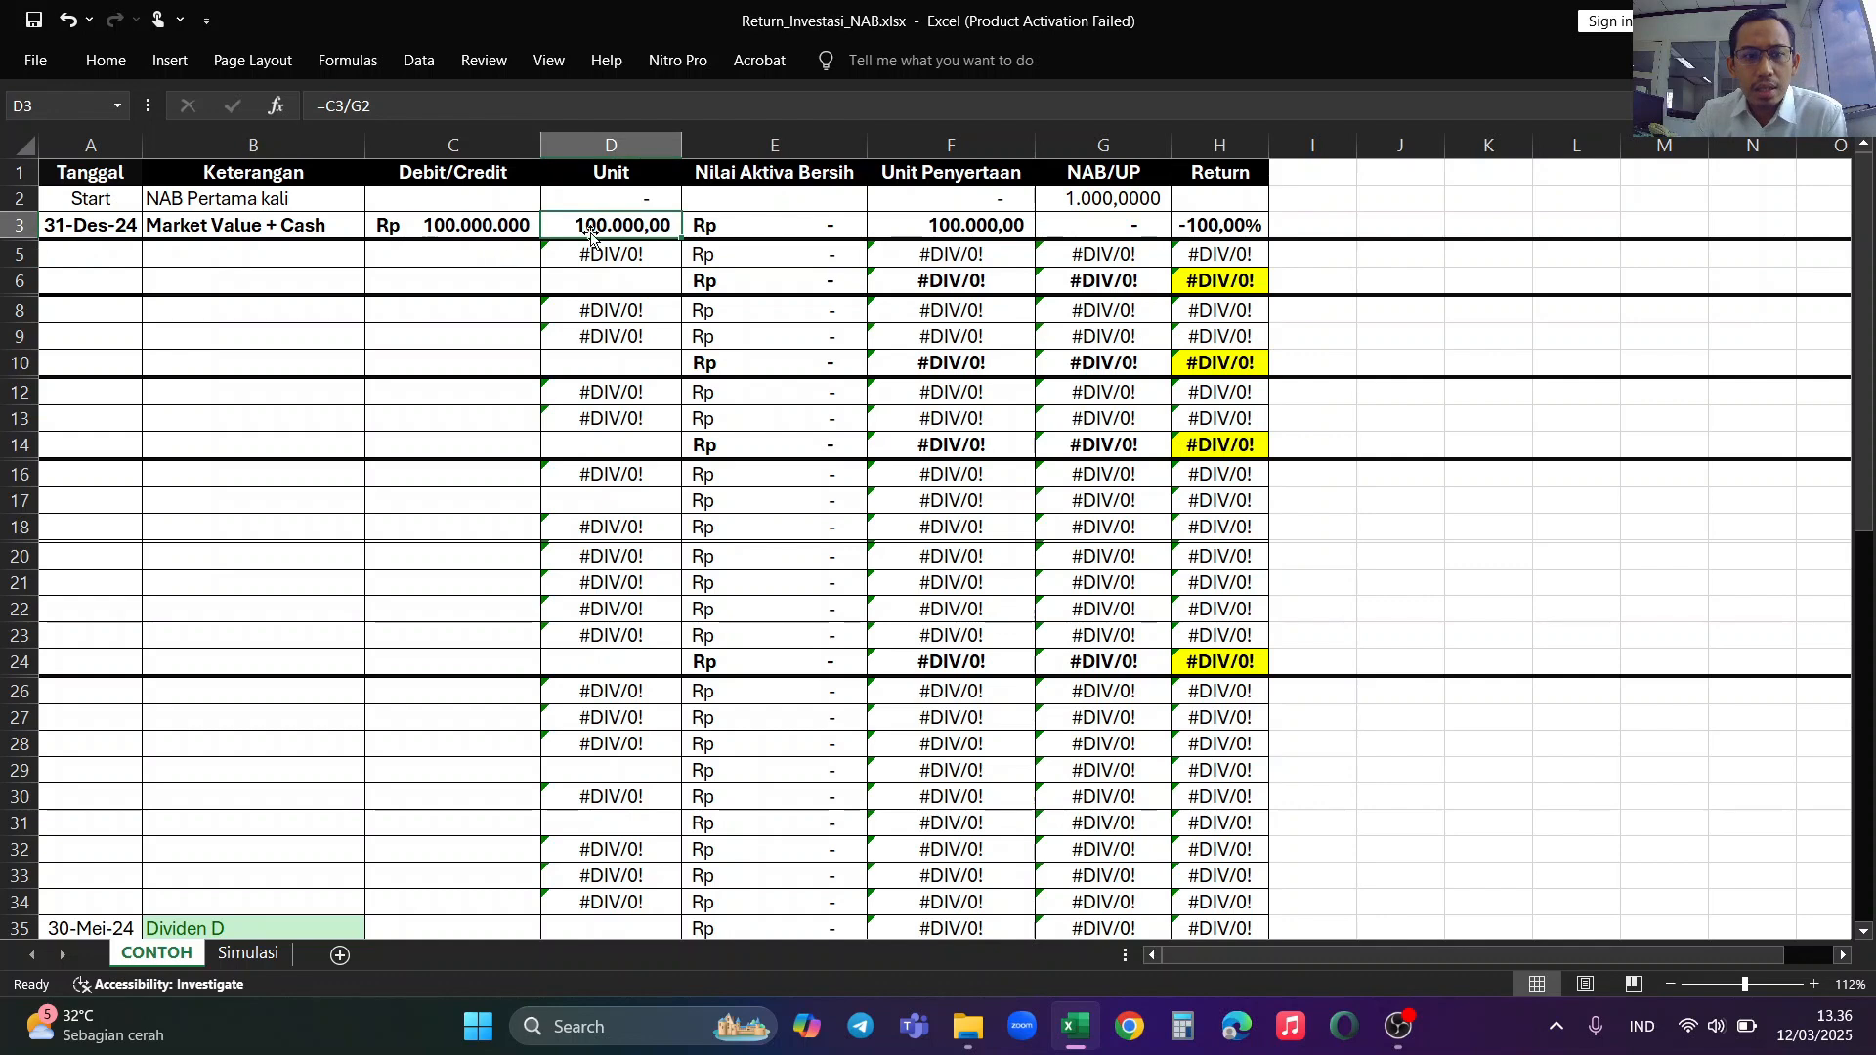
pyautogui.click(754, 226)
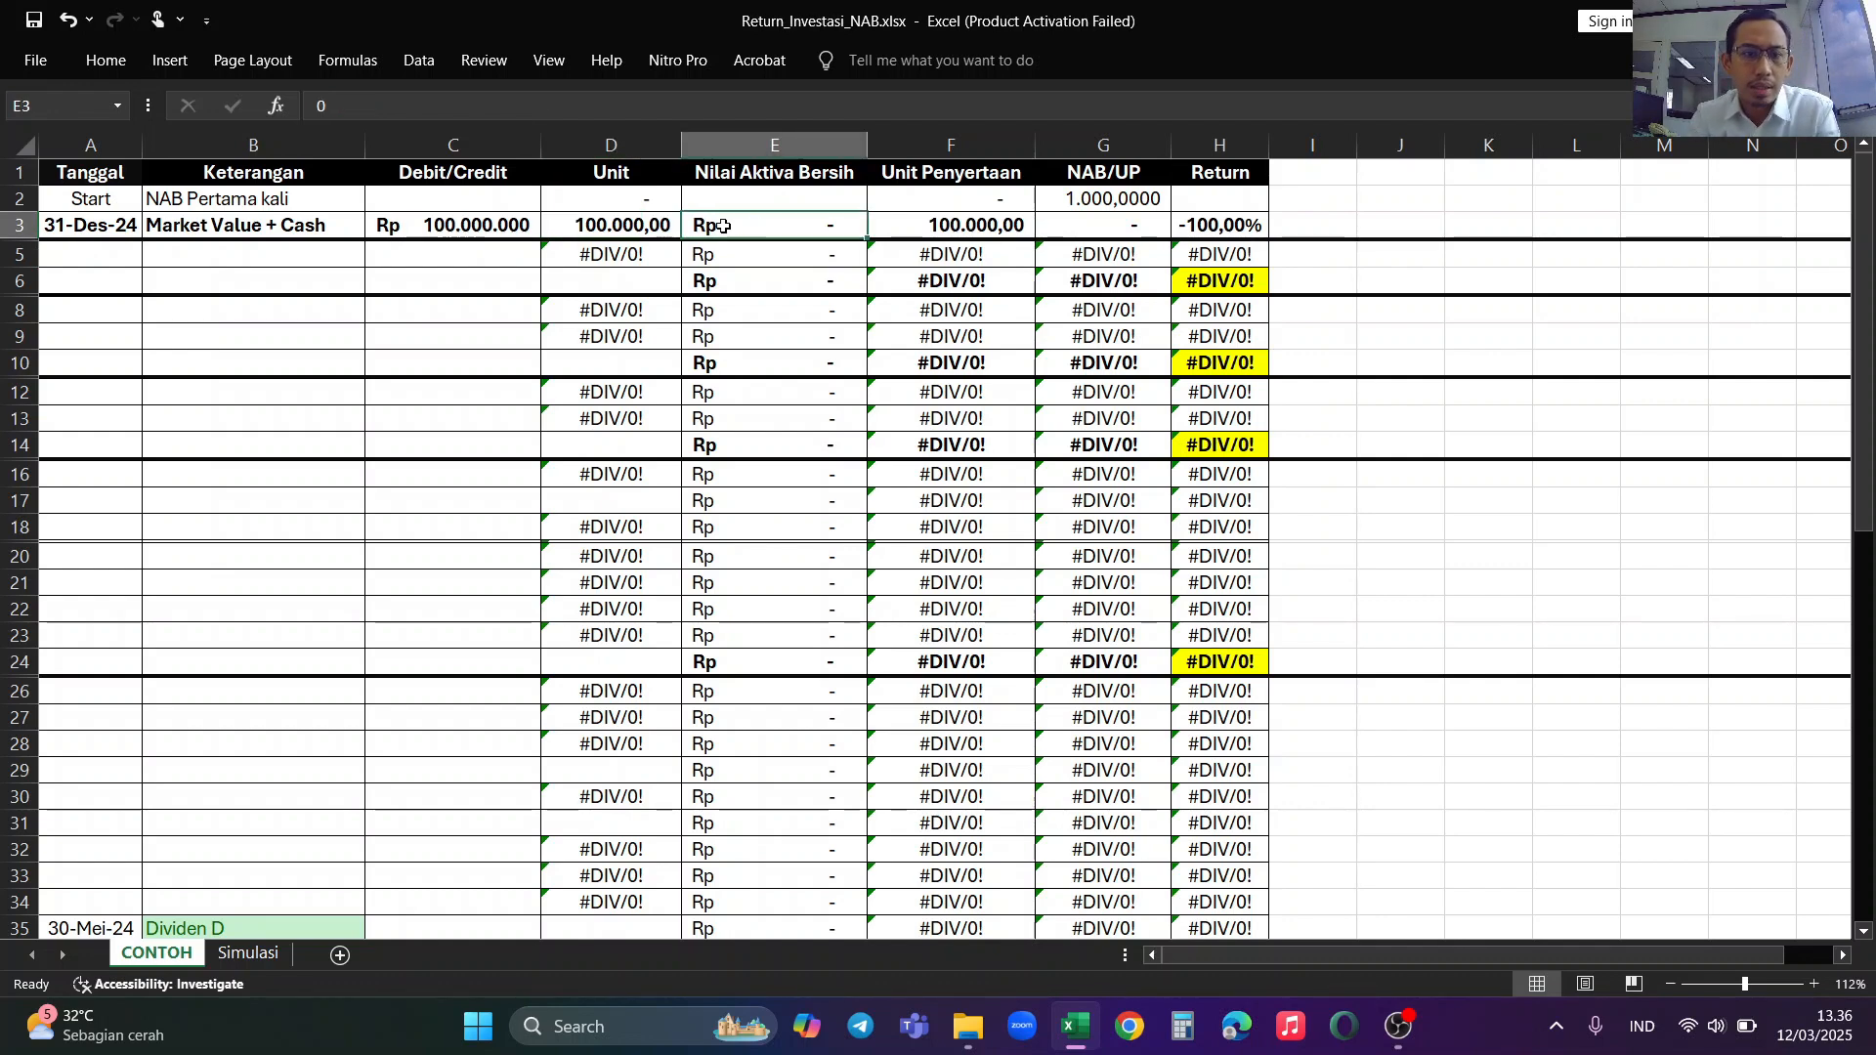
pyautogui.click(616, 226)
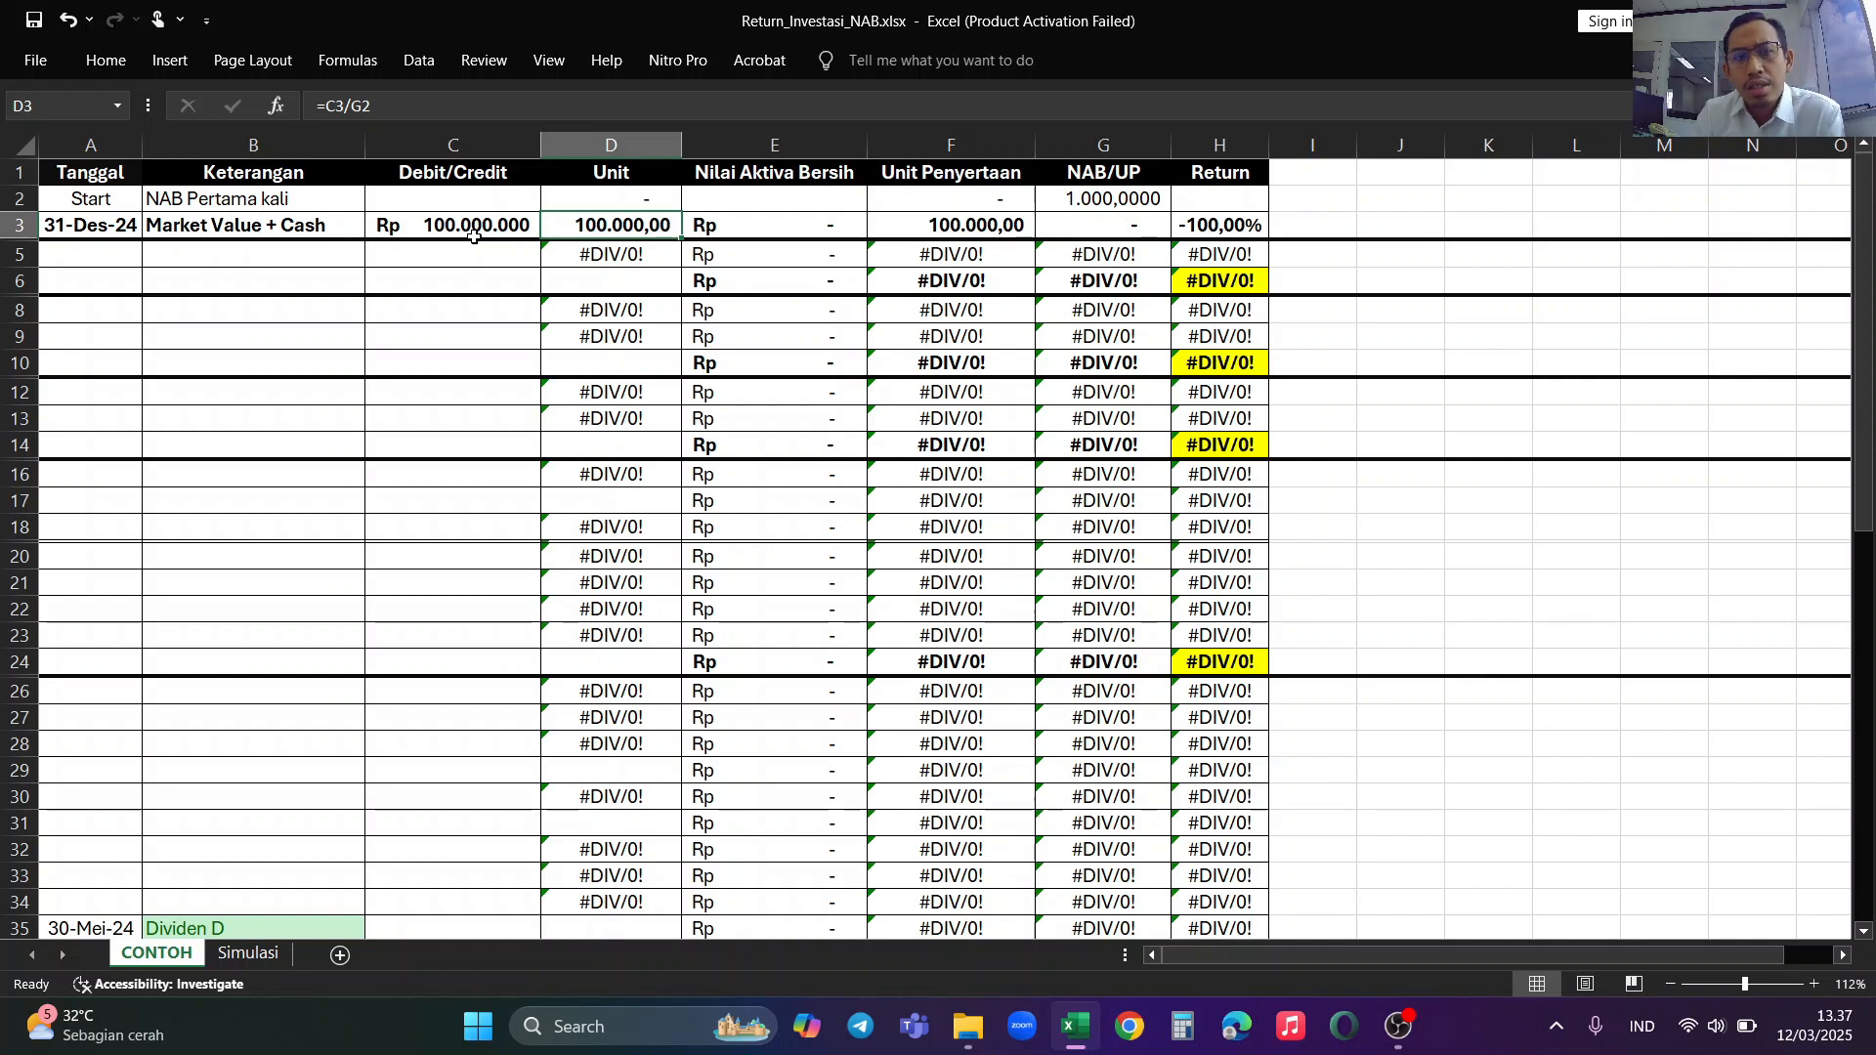
pyautogui.click(742, 228)
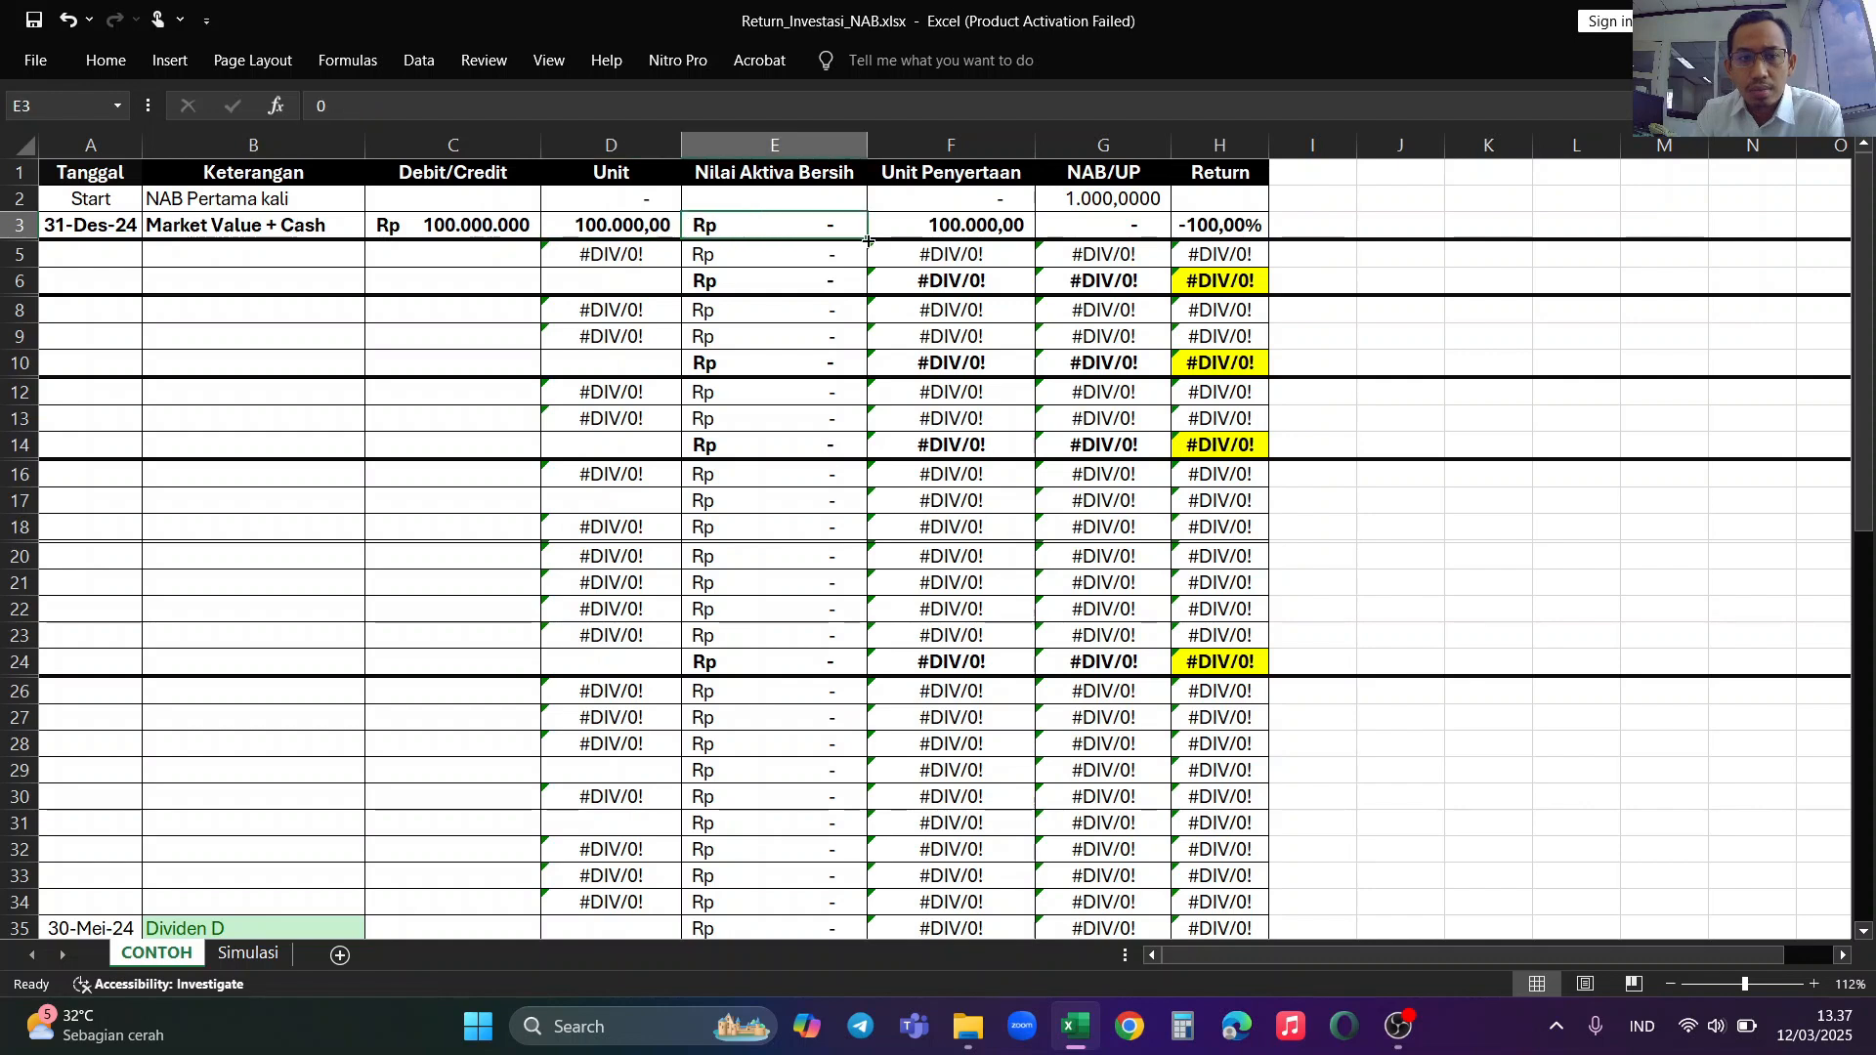
pyautogui.write('1000')
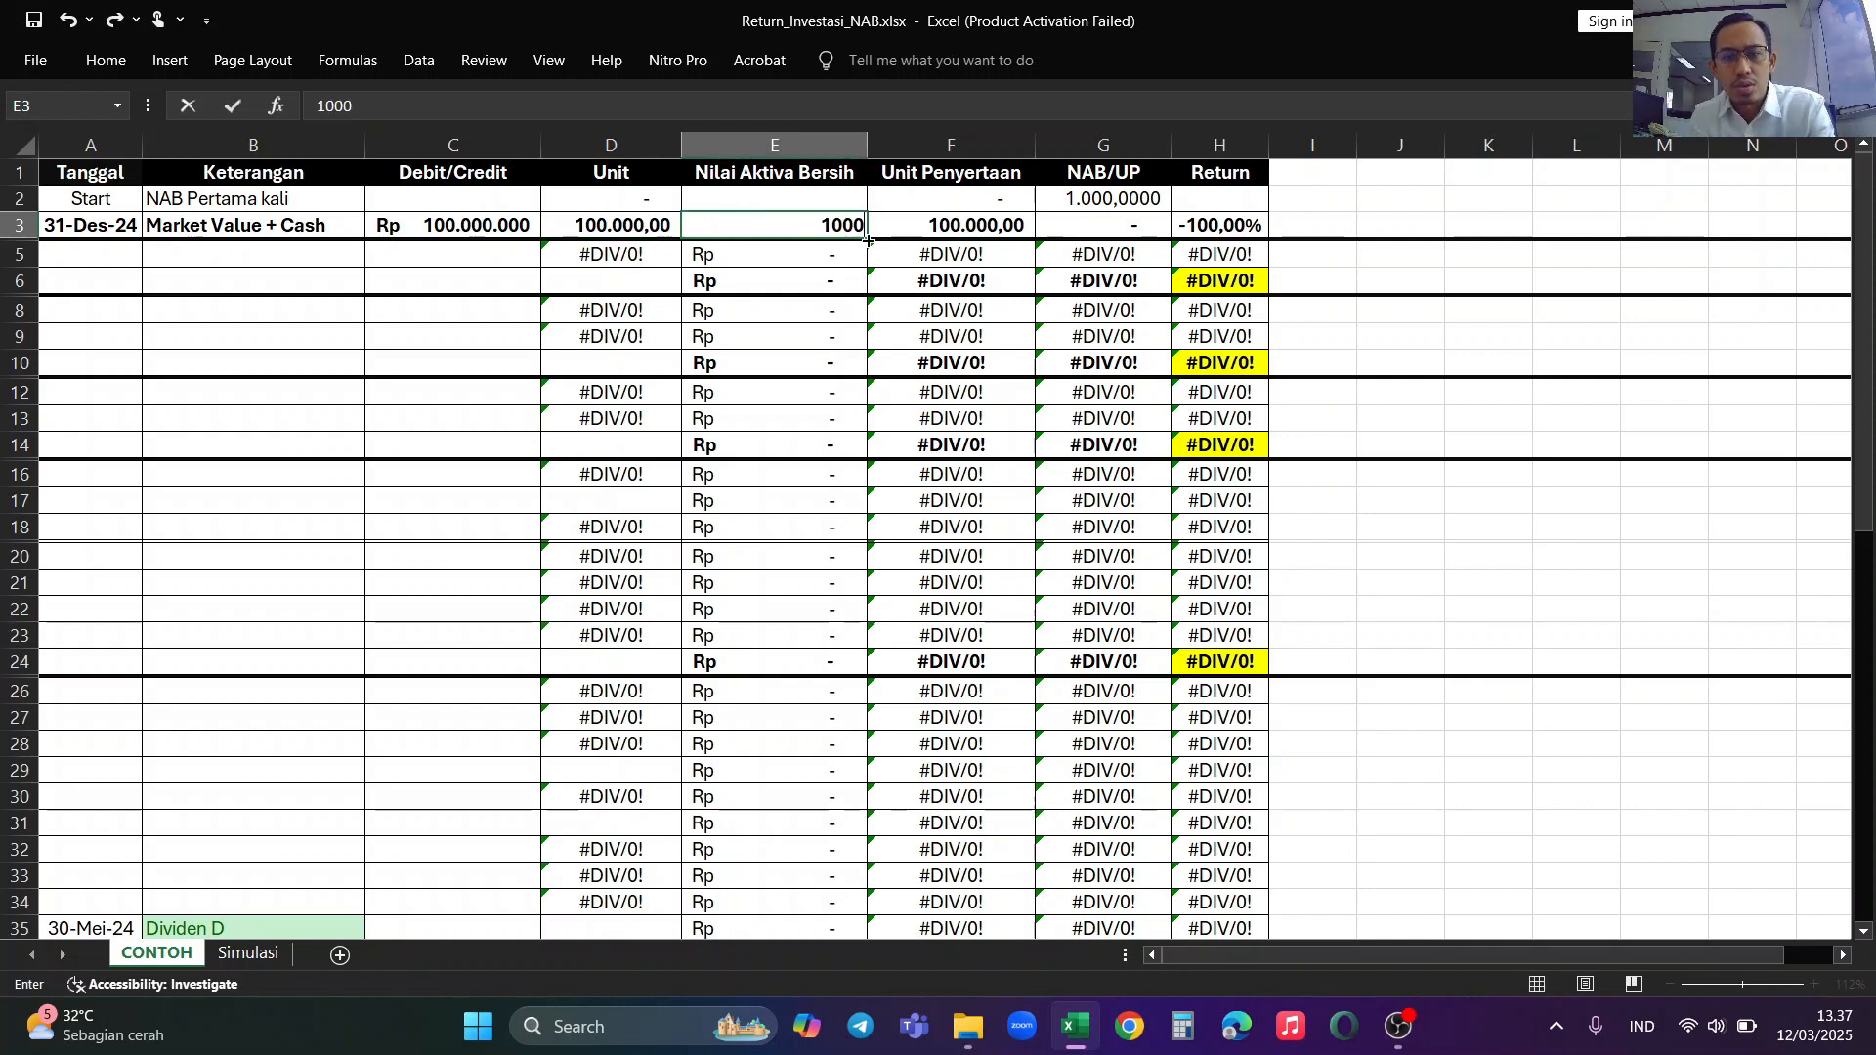
pyautogui.write('00000')
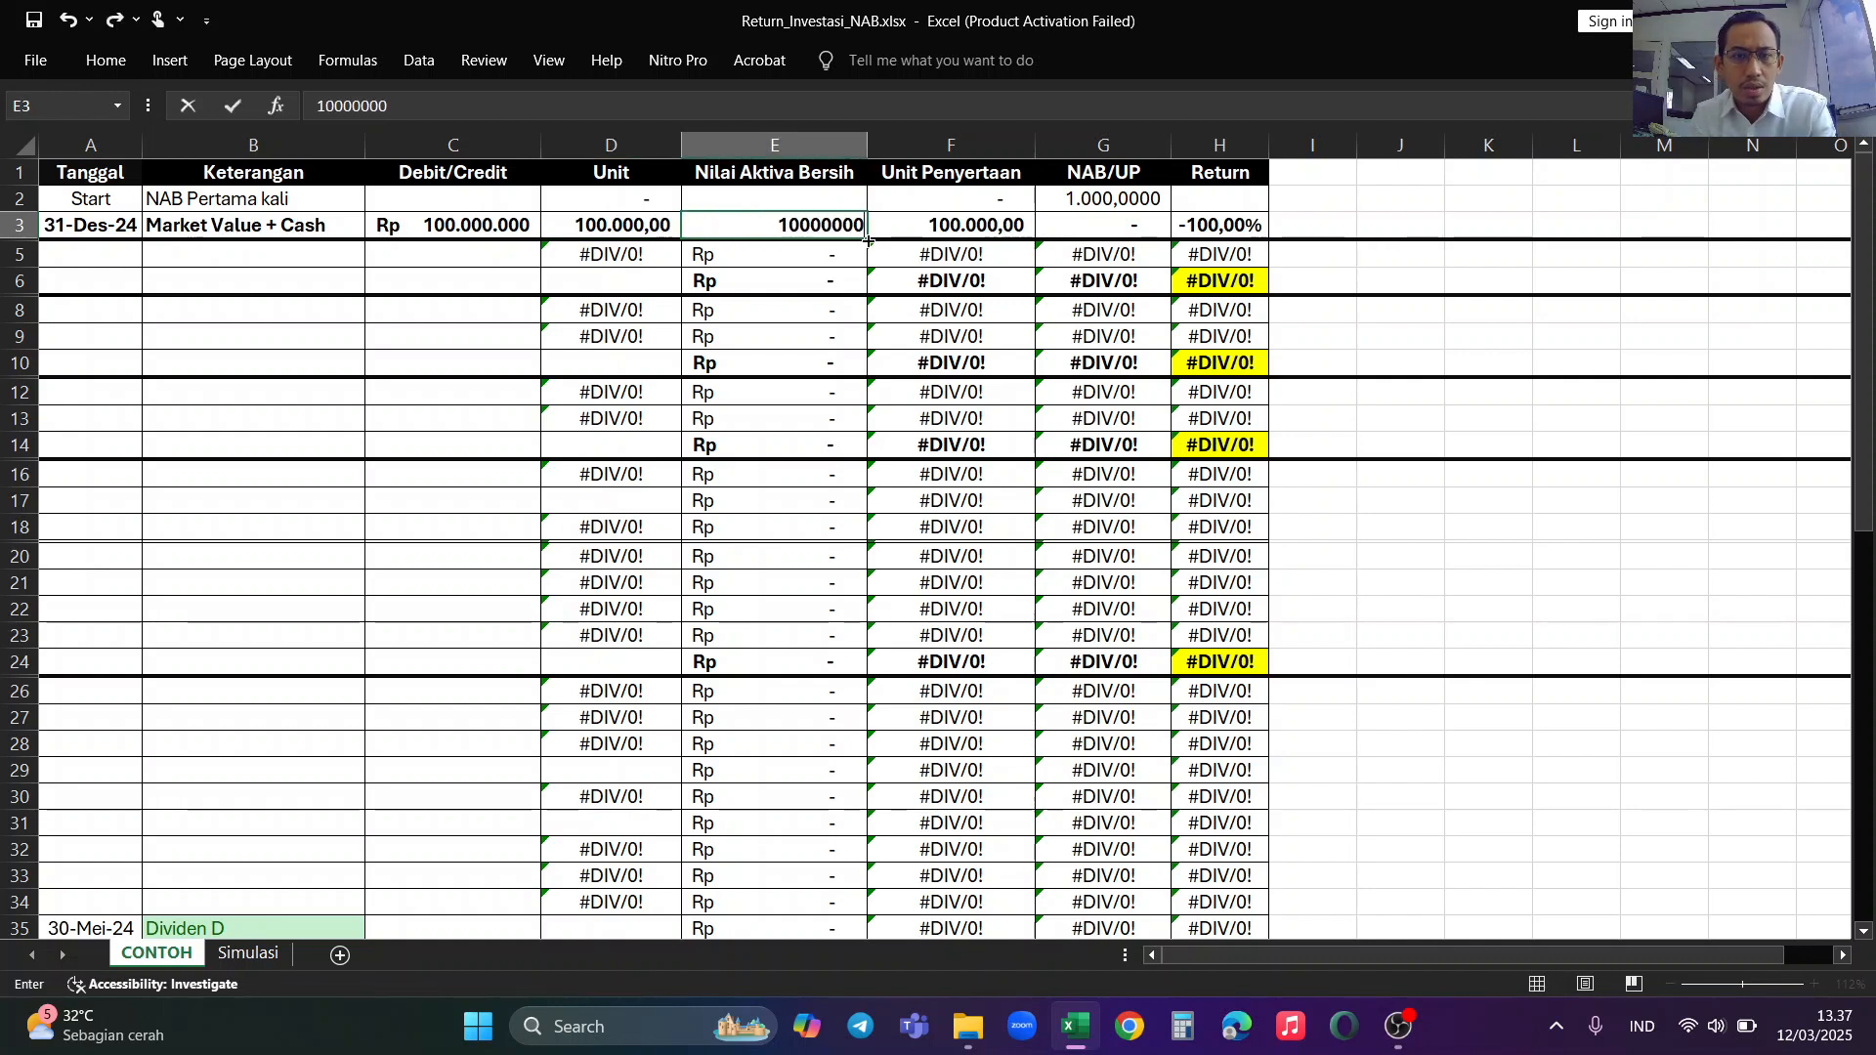
pyautogui.press('Return')
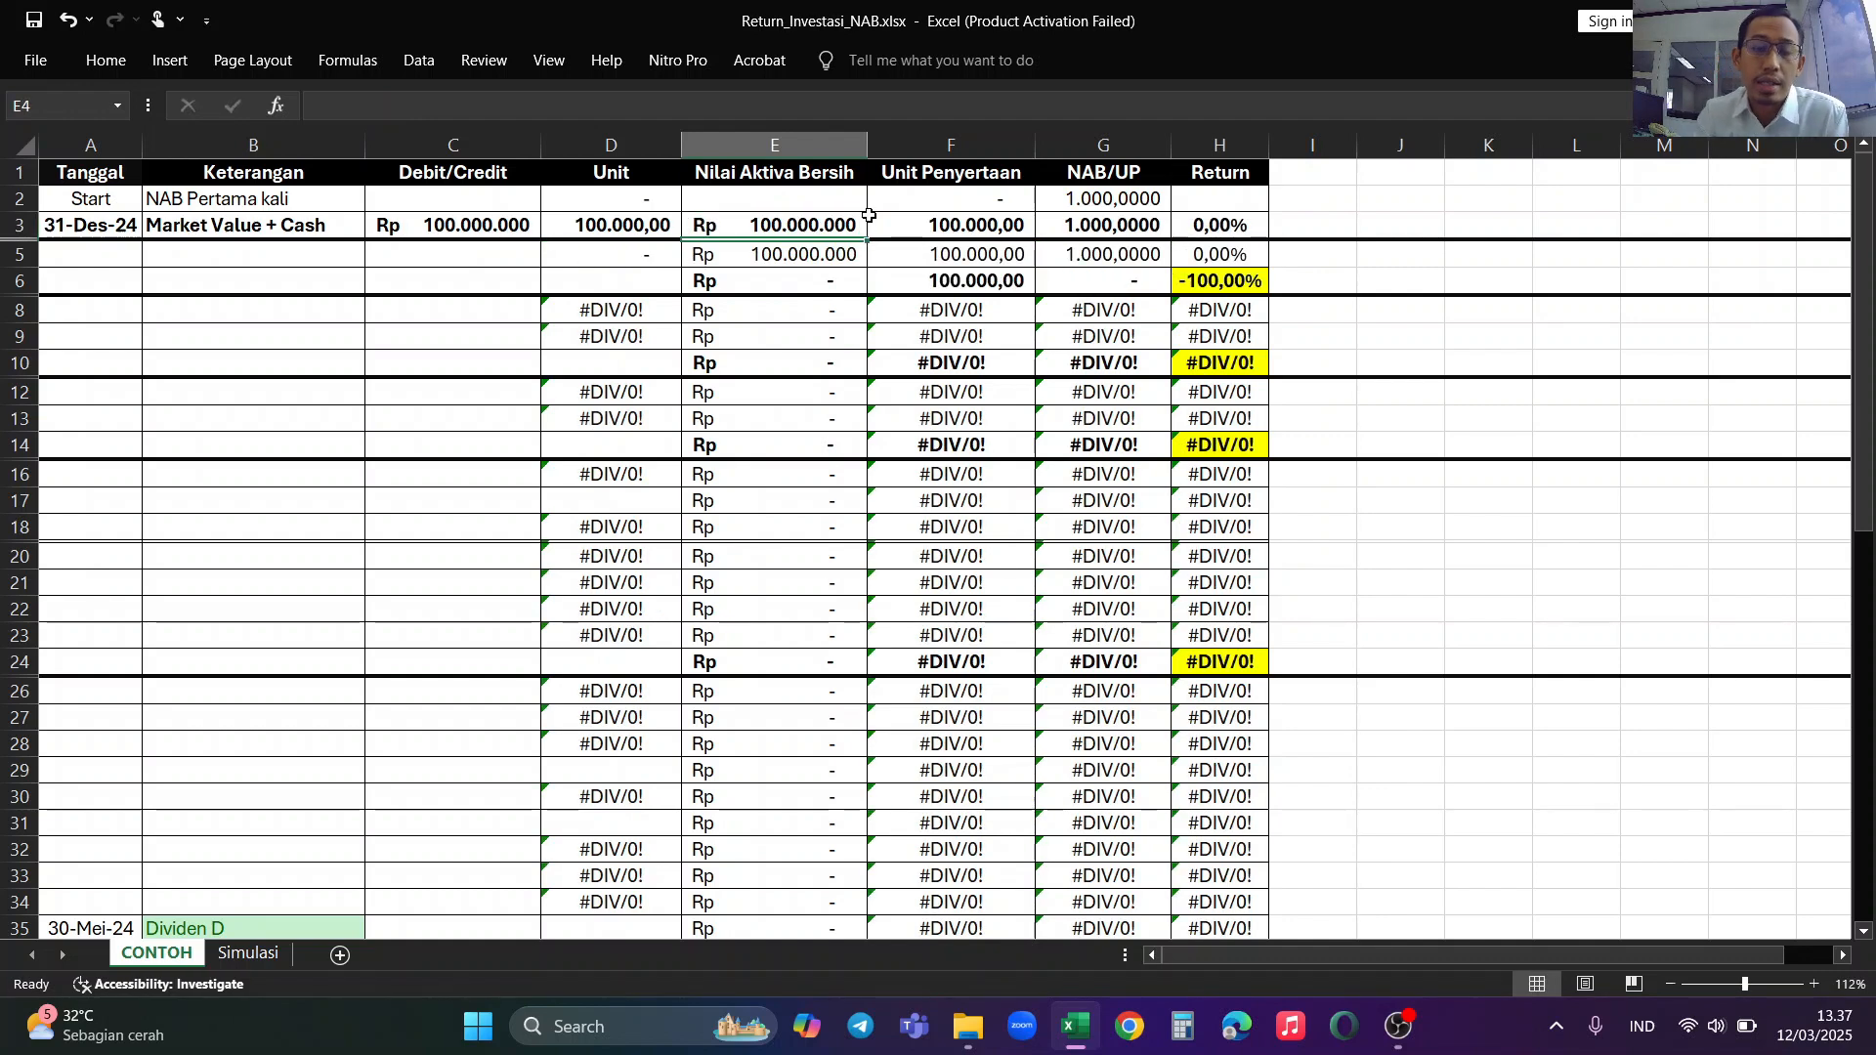
# Step: Examine the Unit, Unit Penyertaan and Return formulas of the 31-Des-24 row and the cells they reference
pyautogui.click(930, 225)
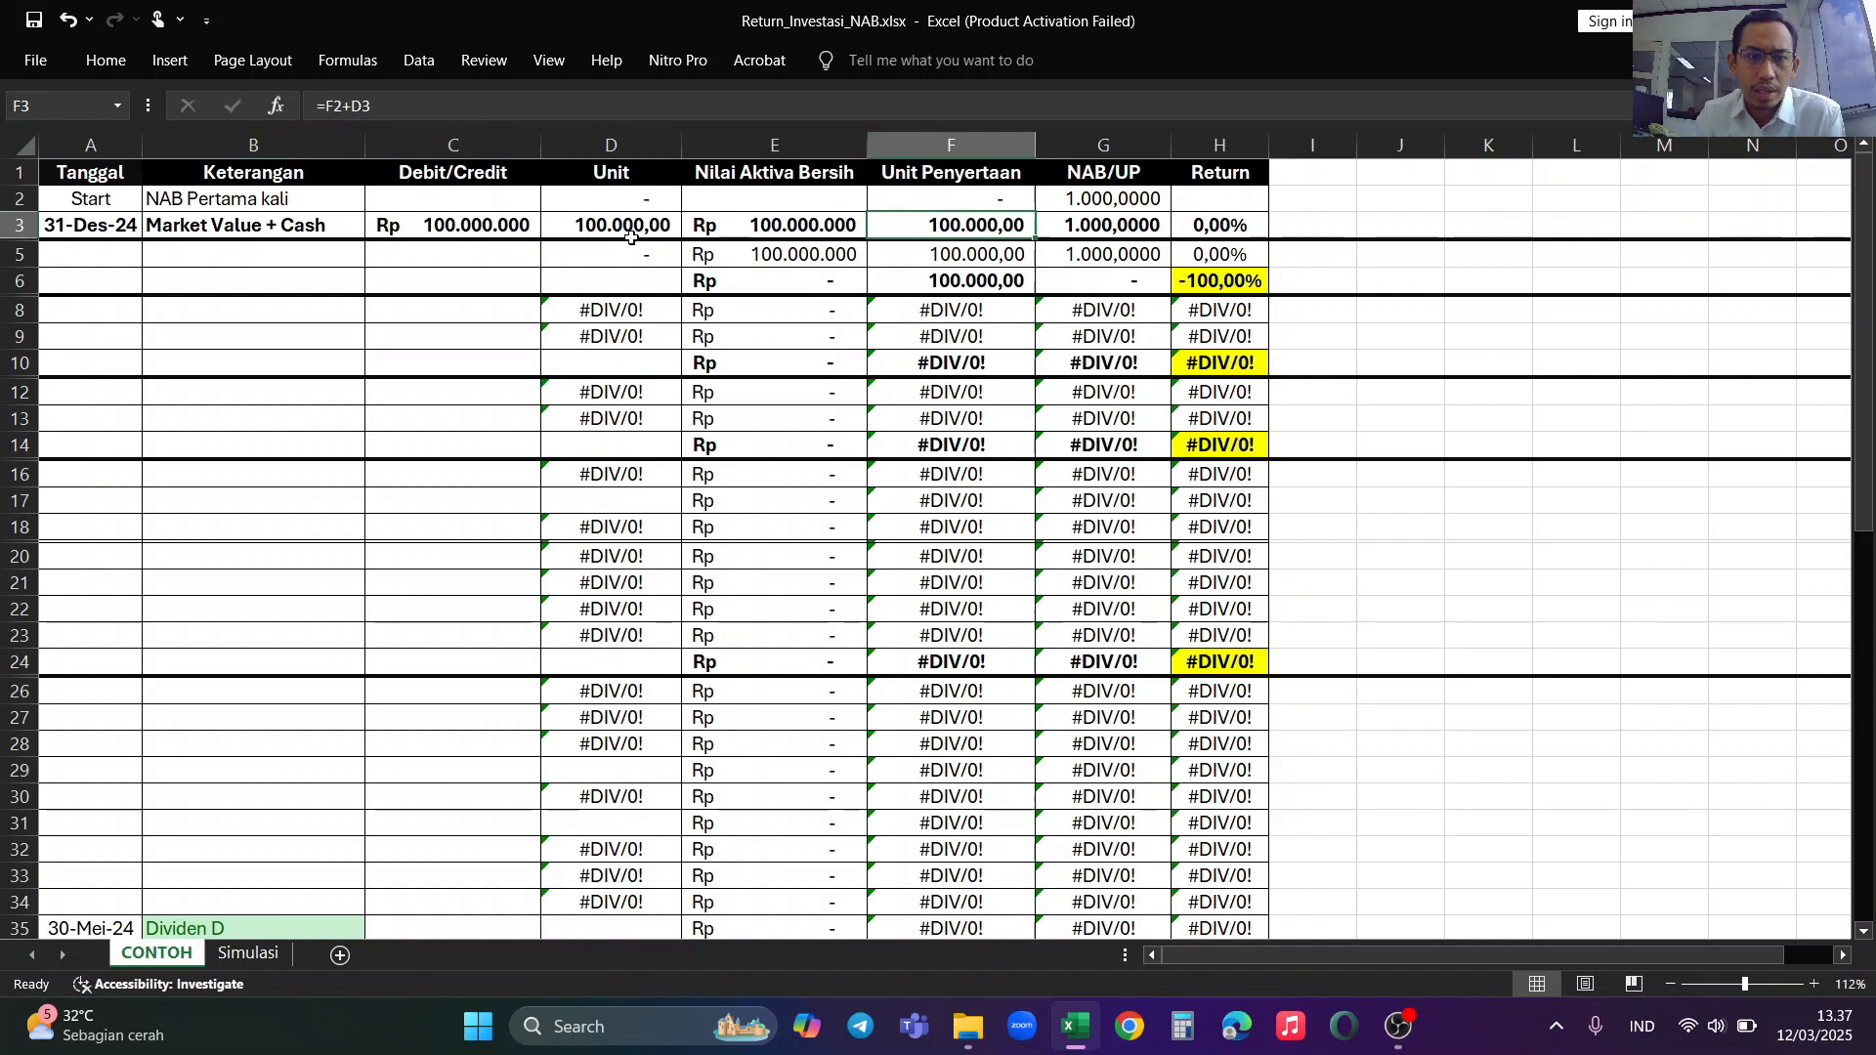
pyautogui.click(496, 227)
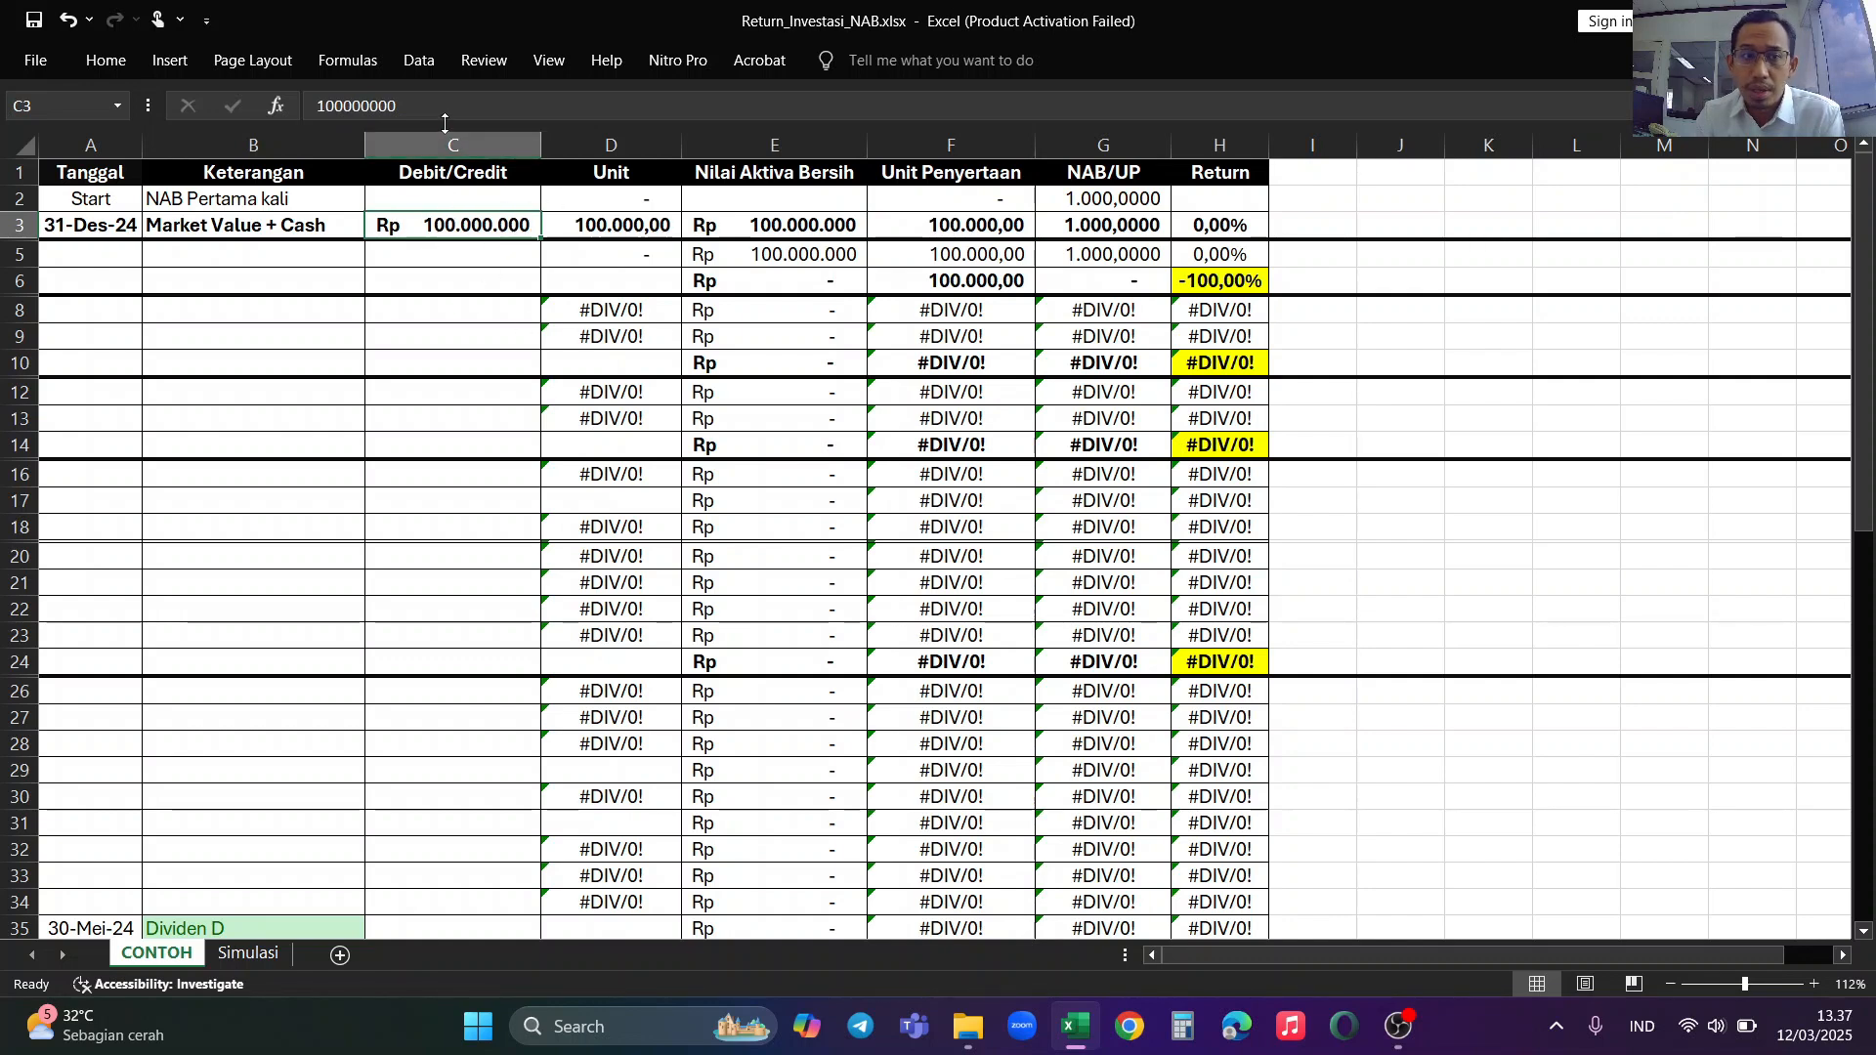
pyautogui.click(615, 225)
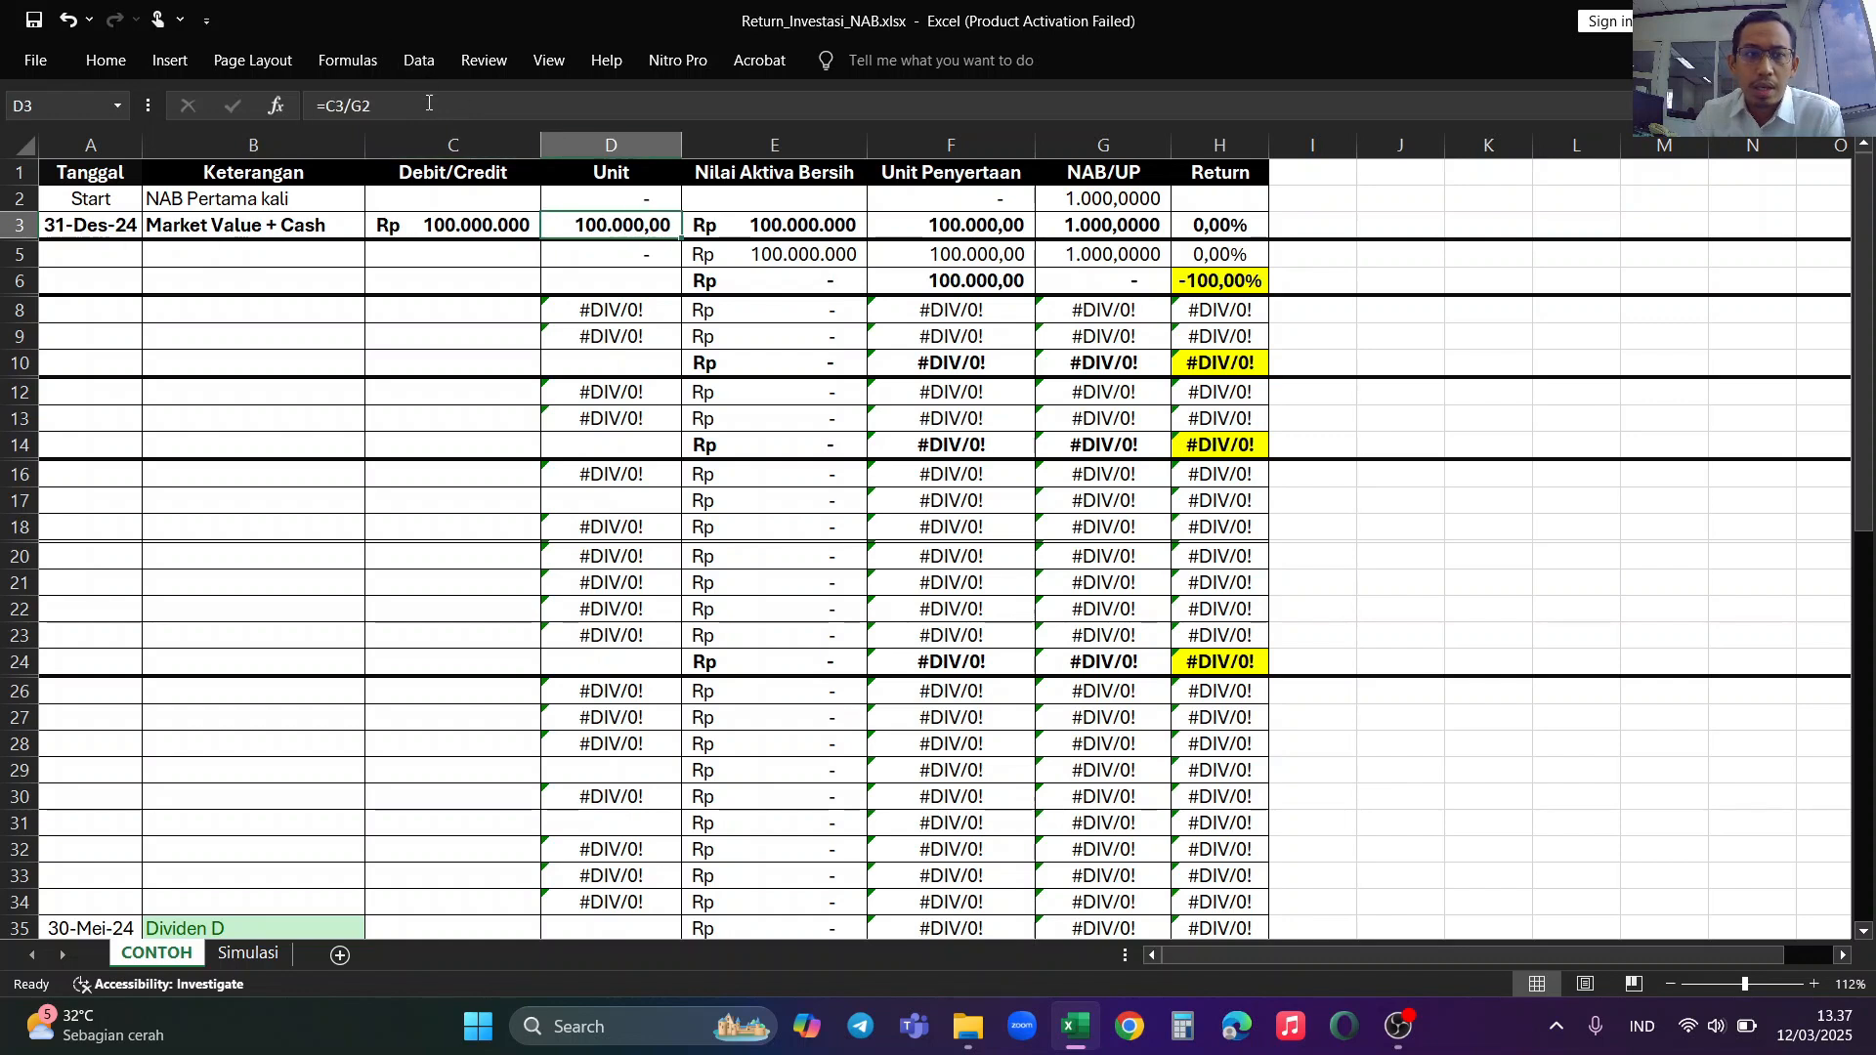
pyautogui.press('F2')
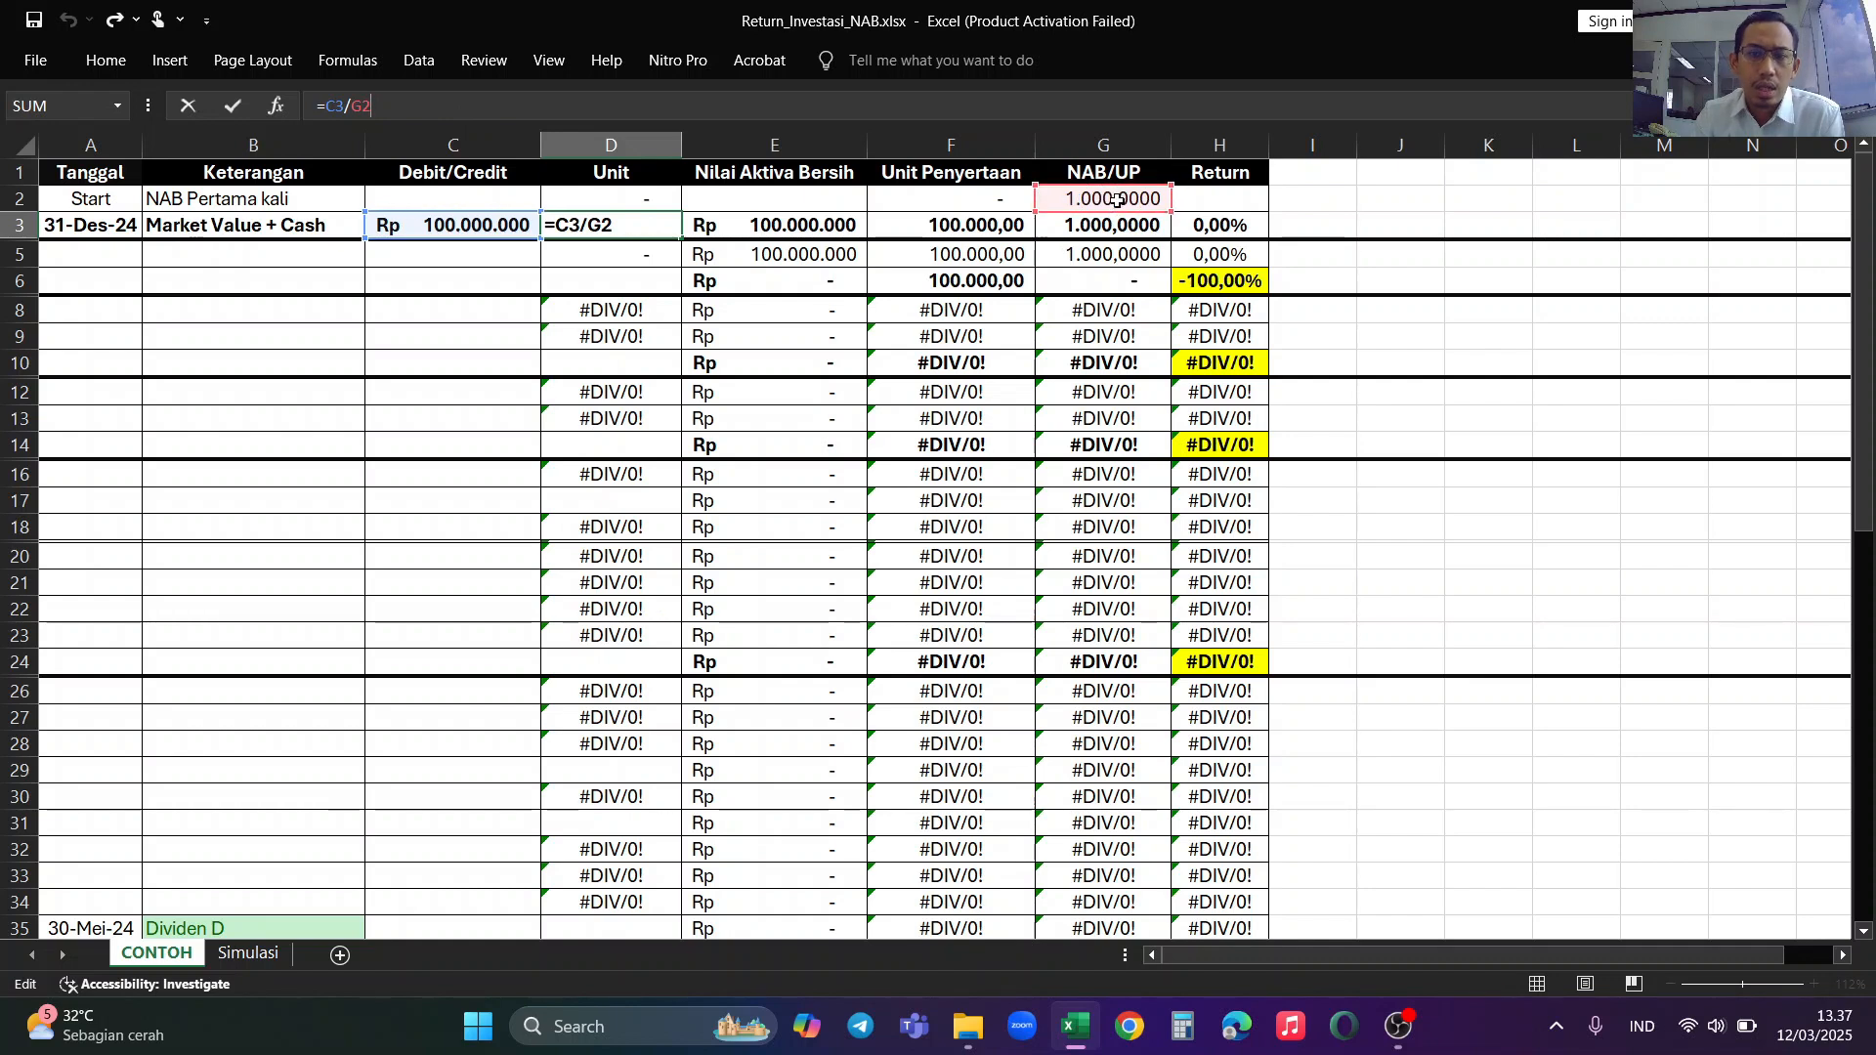
pyautogui.click(943, 225)
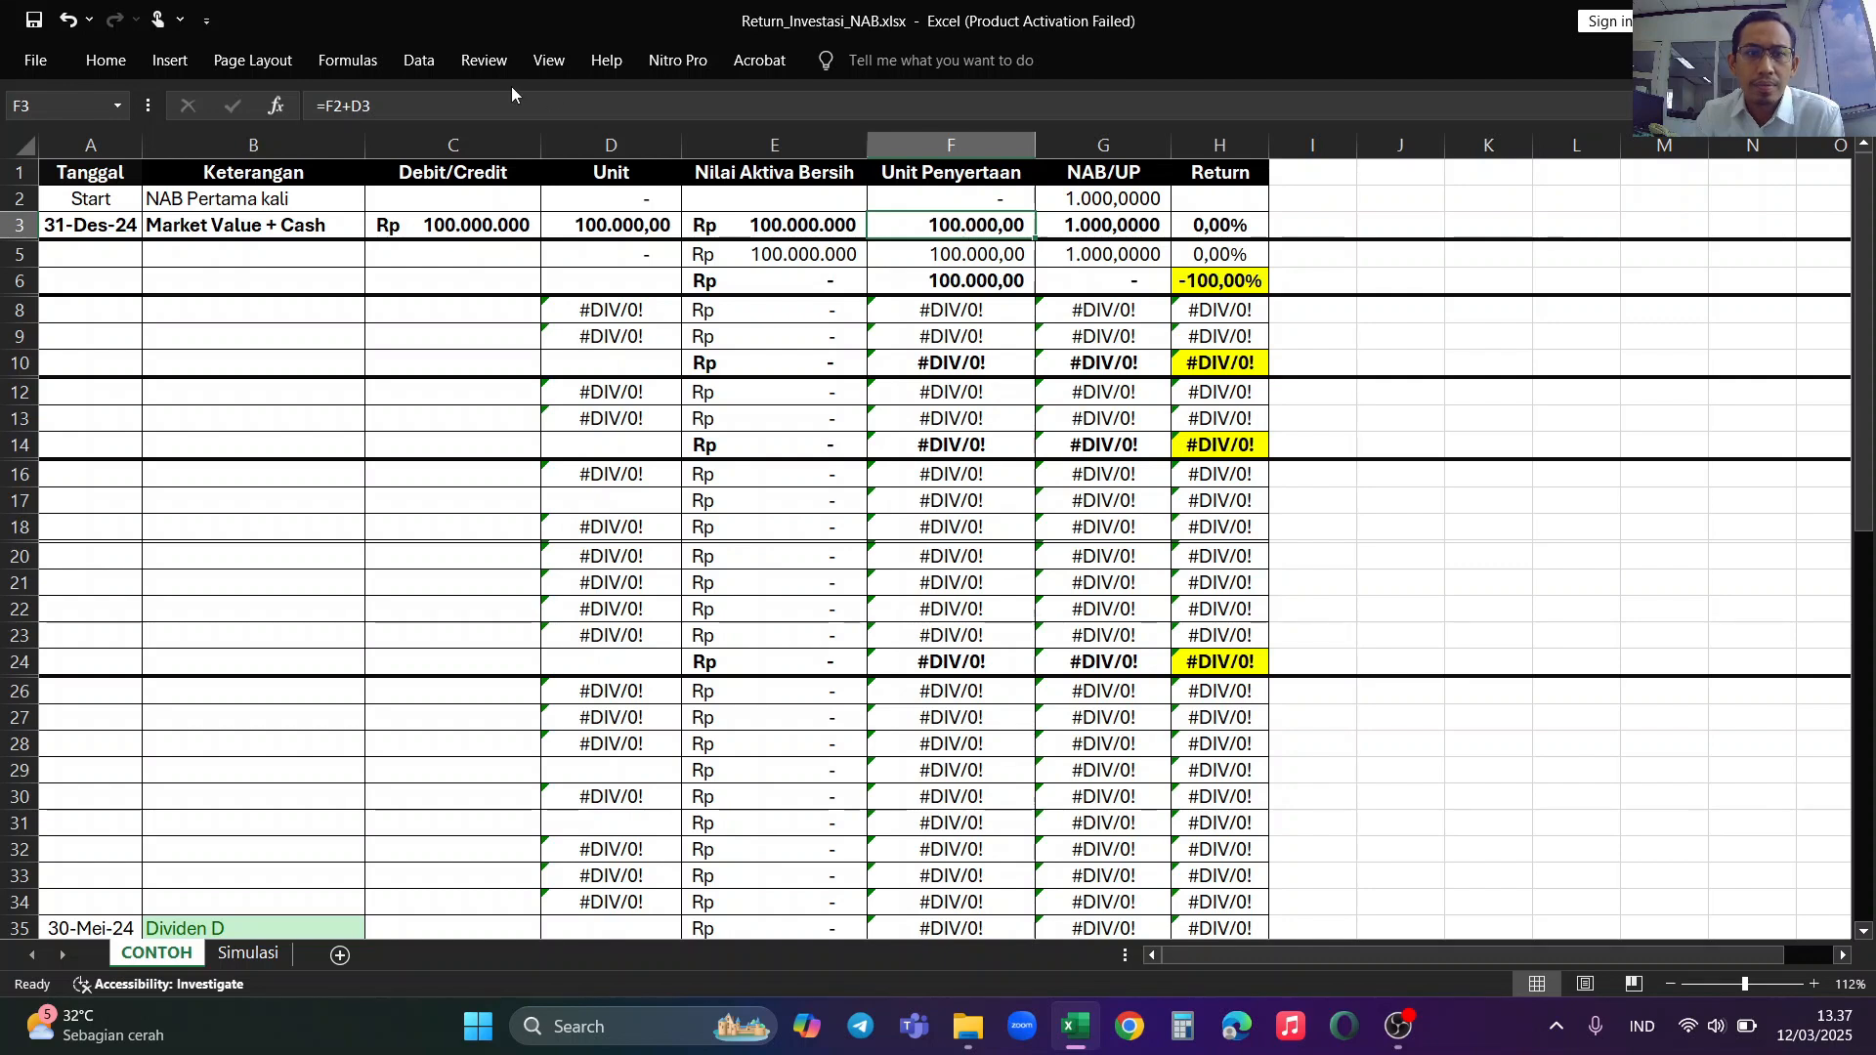
pyautogui.press('F2')
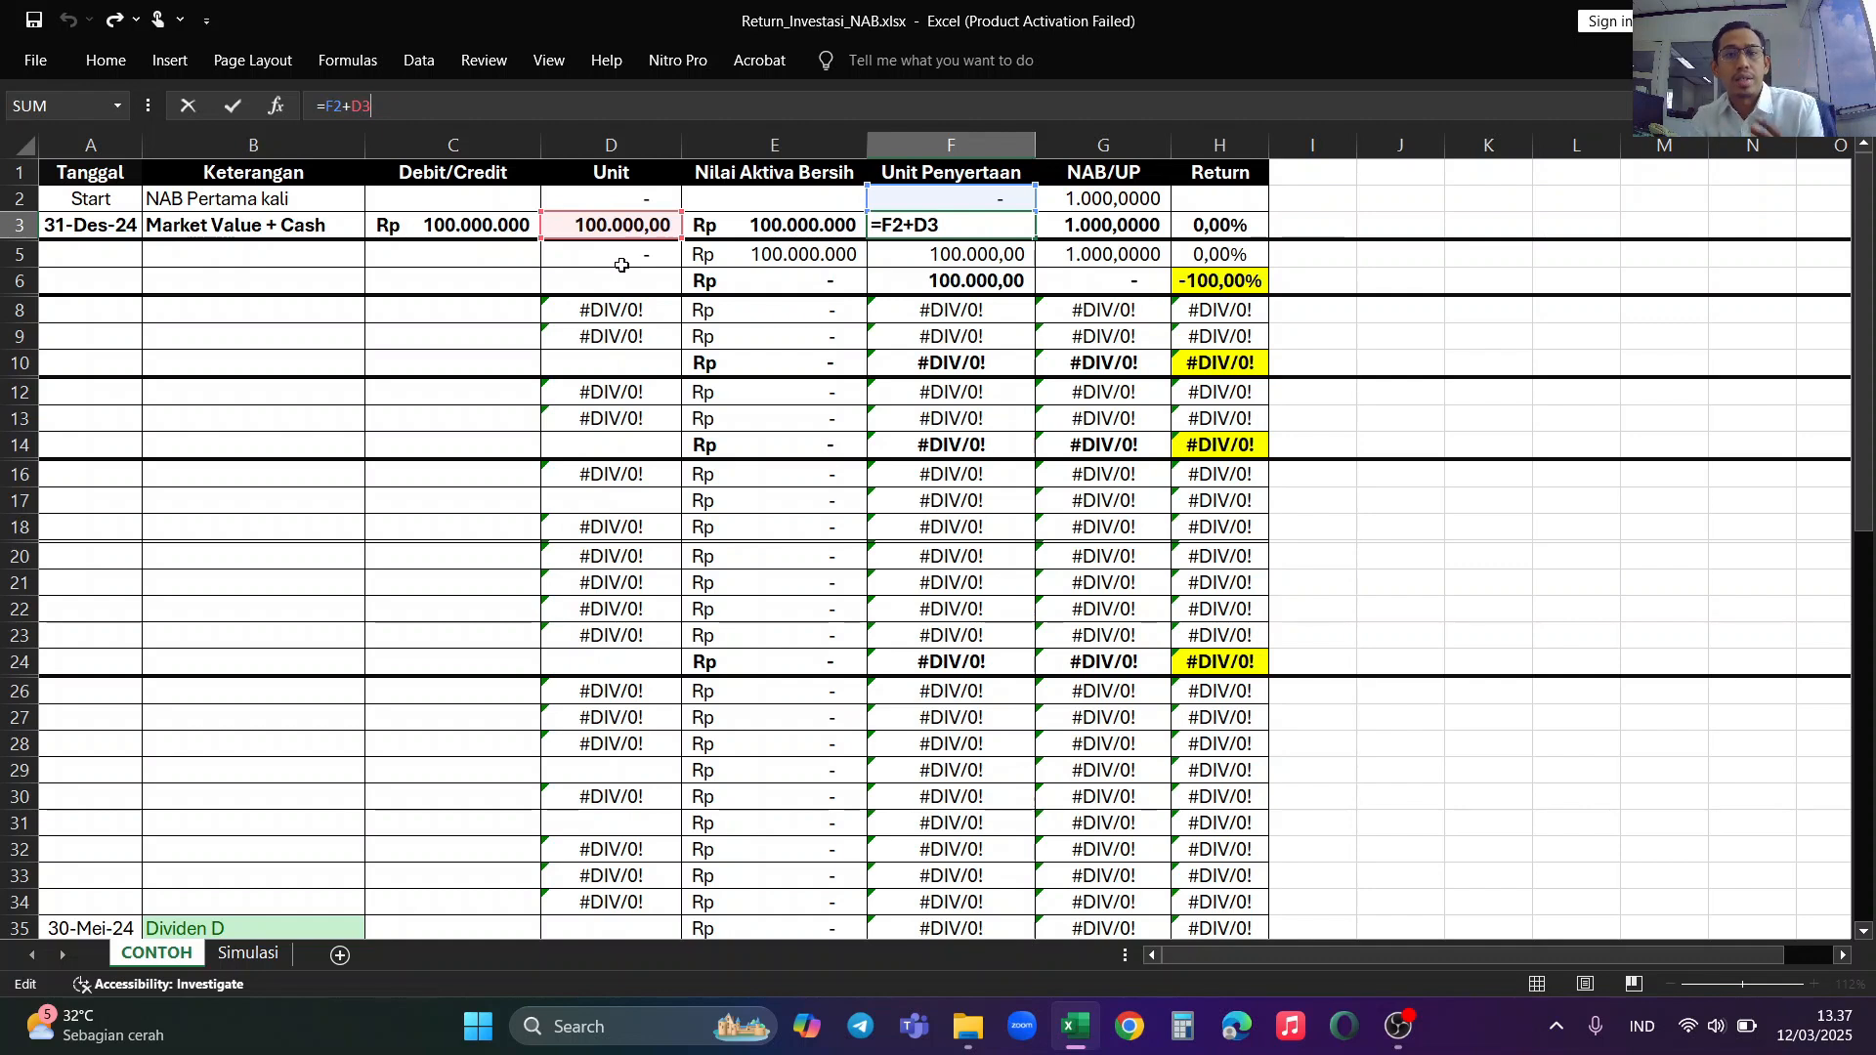
pyautogui.click(936, 256)
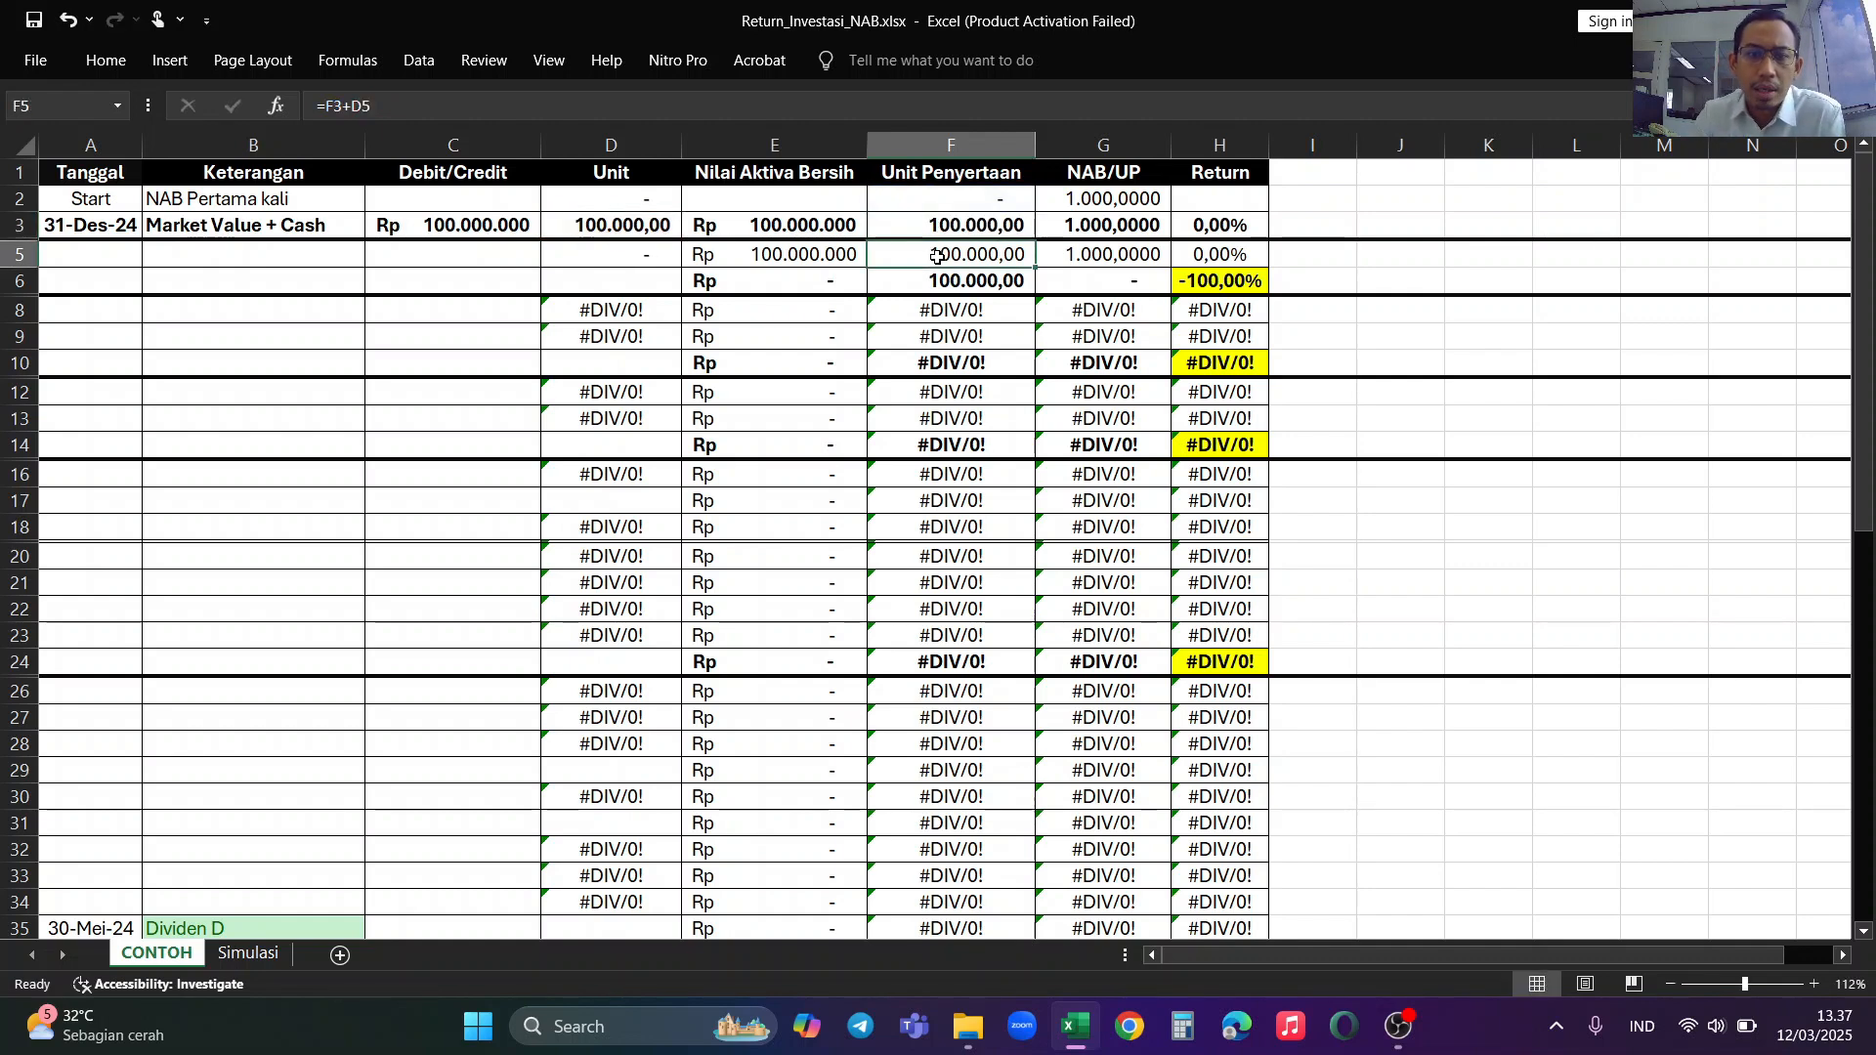
pyautogui.click(967, 235)
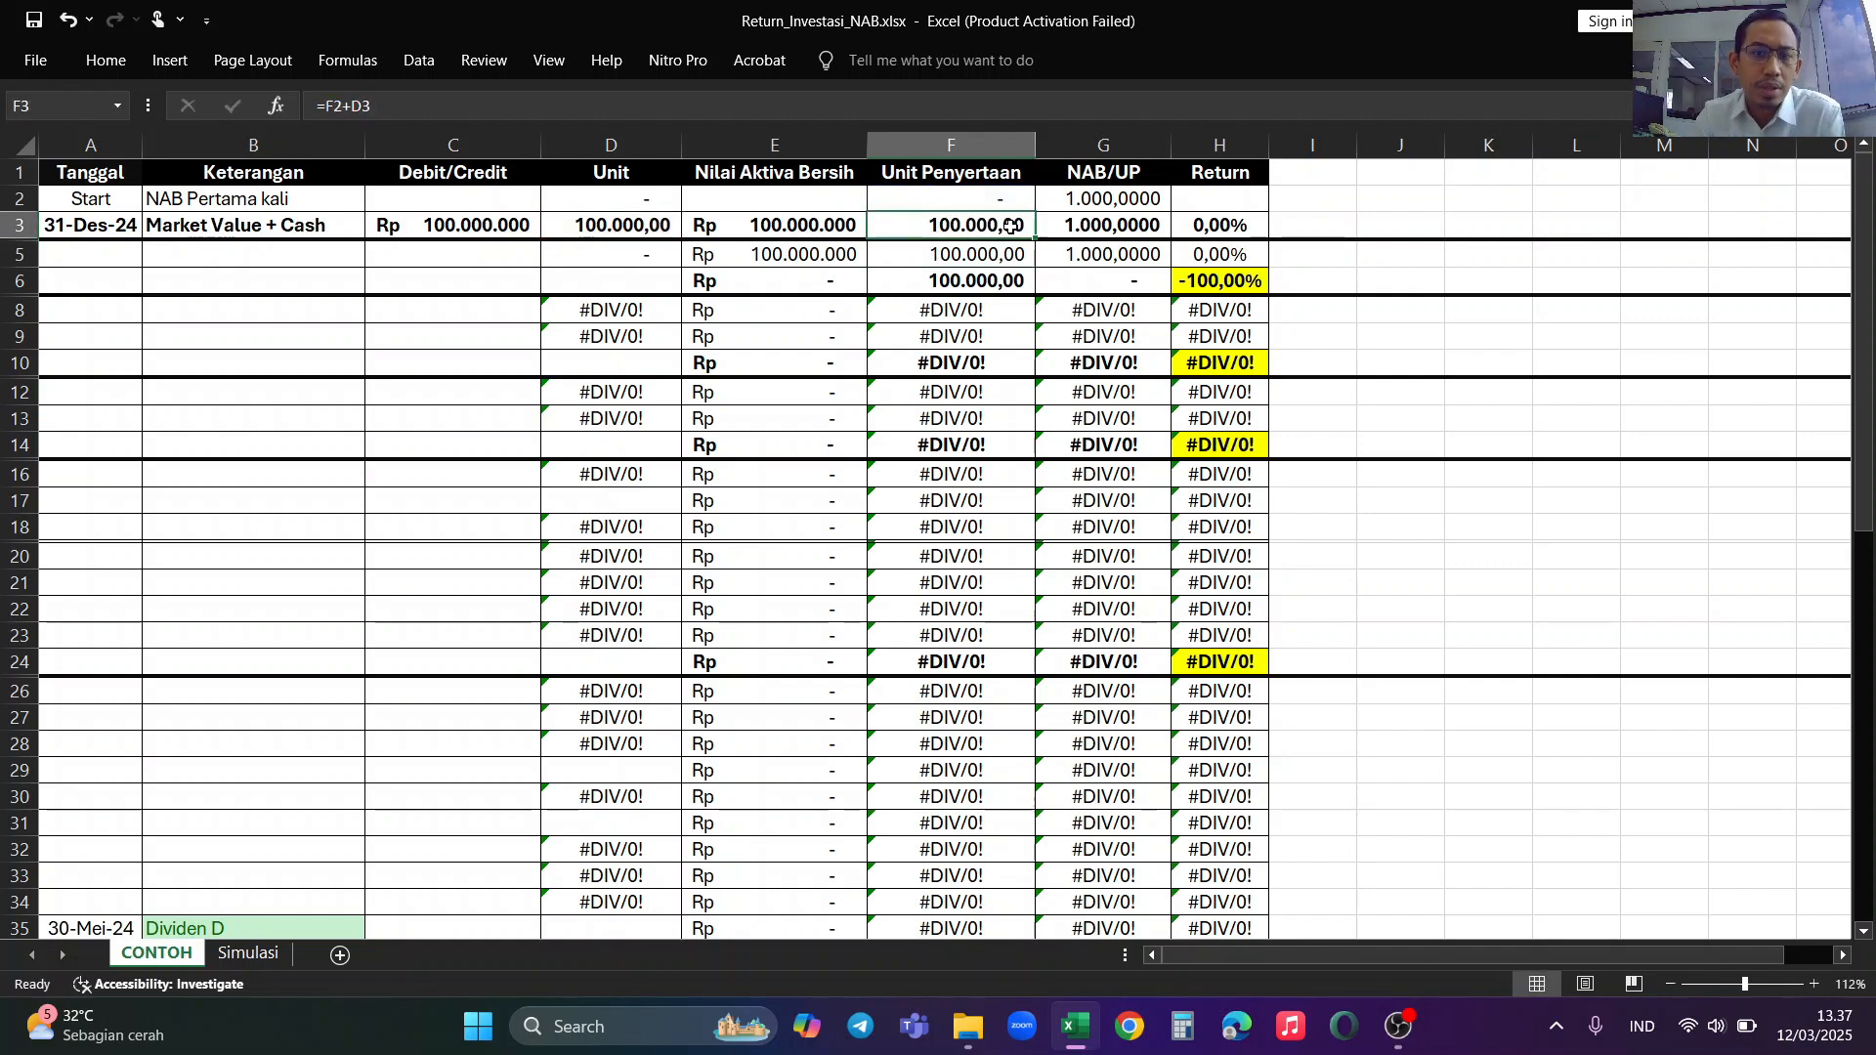
pyautogui.click(1223, 226)
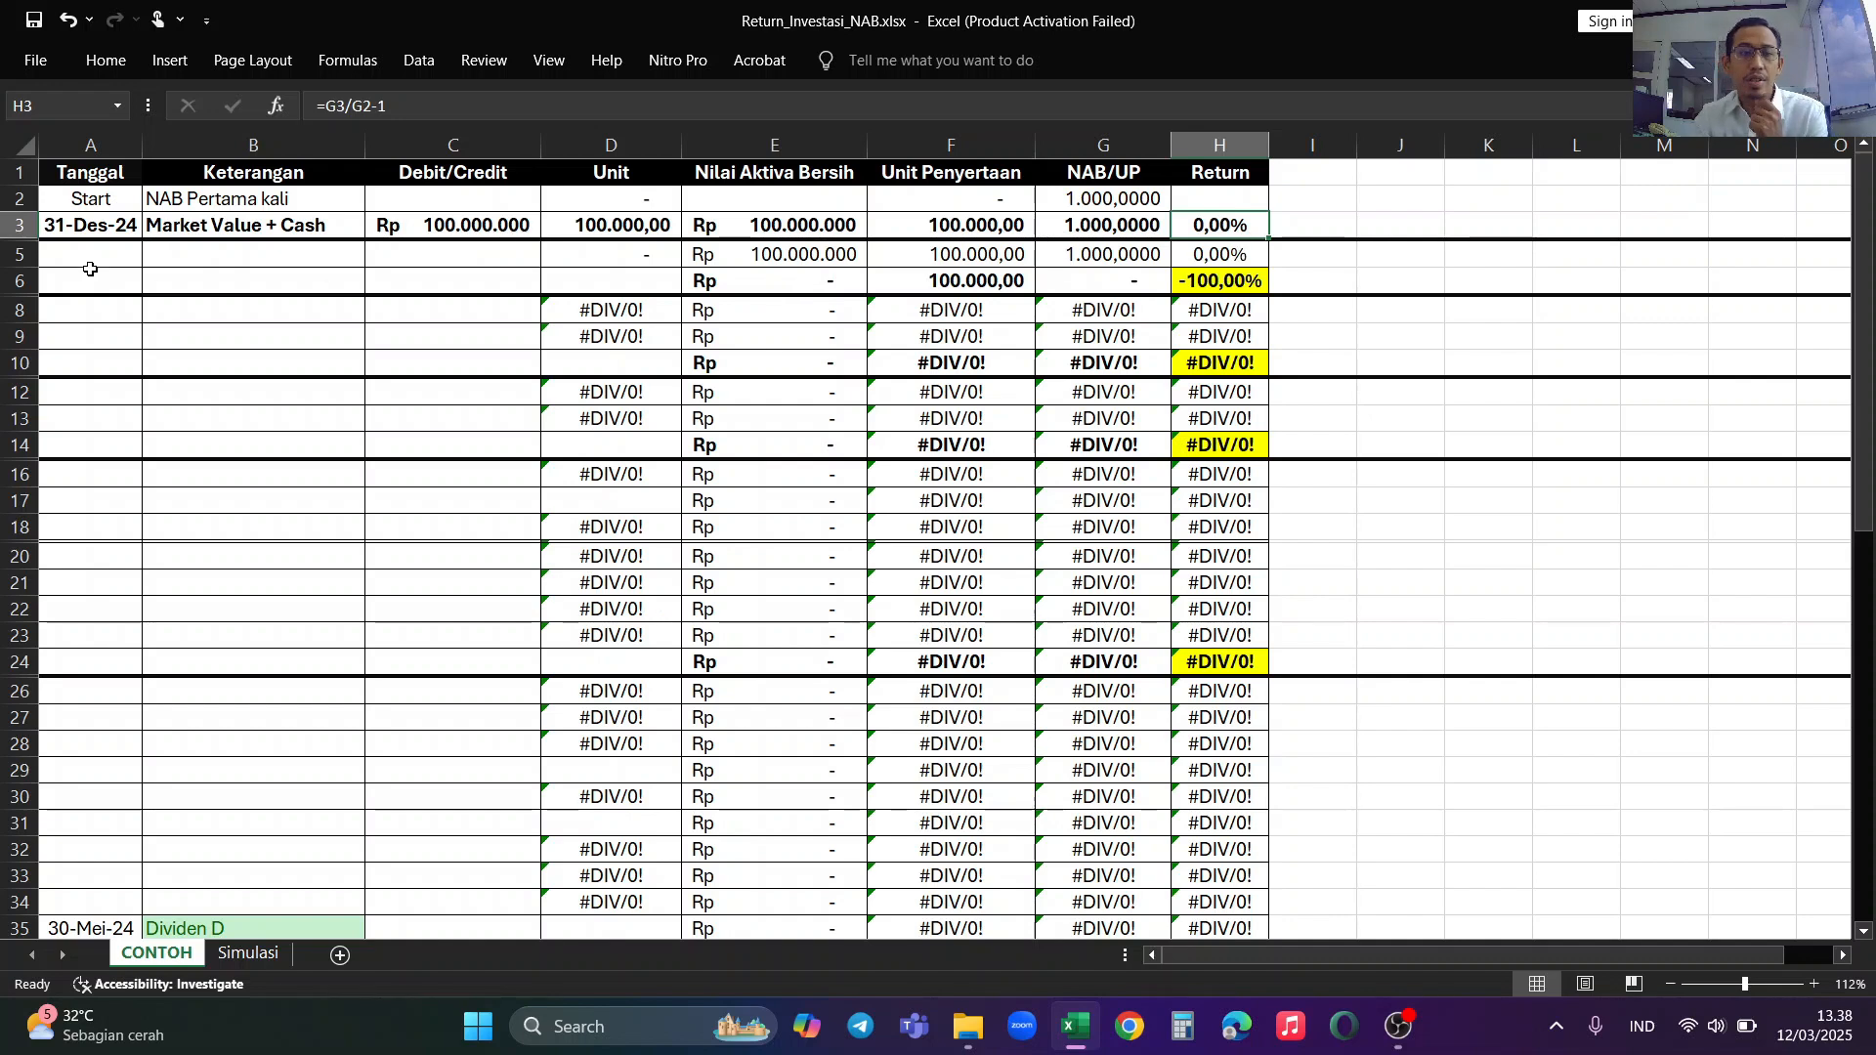
# Step: Enter the date 10 JAN 2025 in the Tanggal column of row 5
pyautogui.click(88, 256)
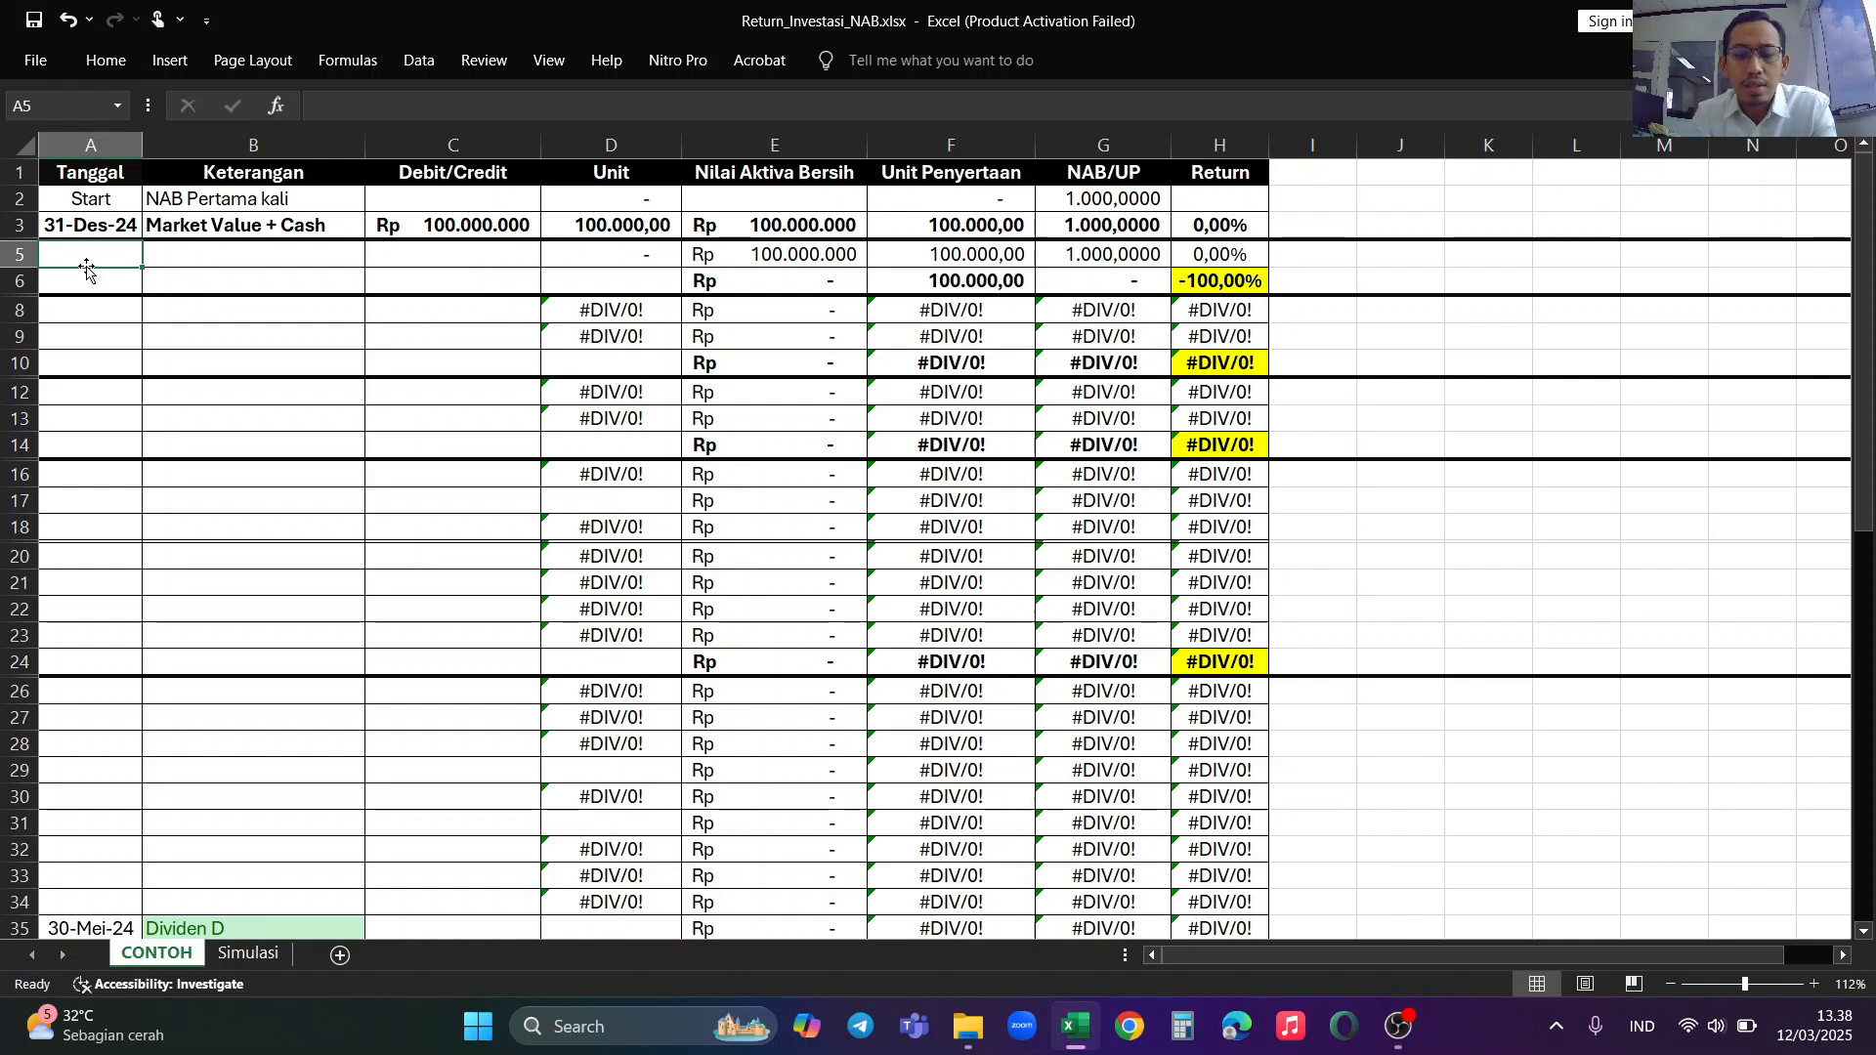
pyautogui.write('10 JAN')
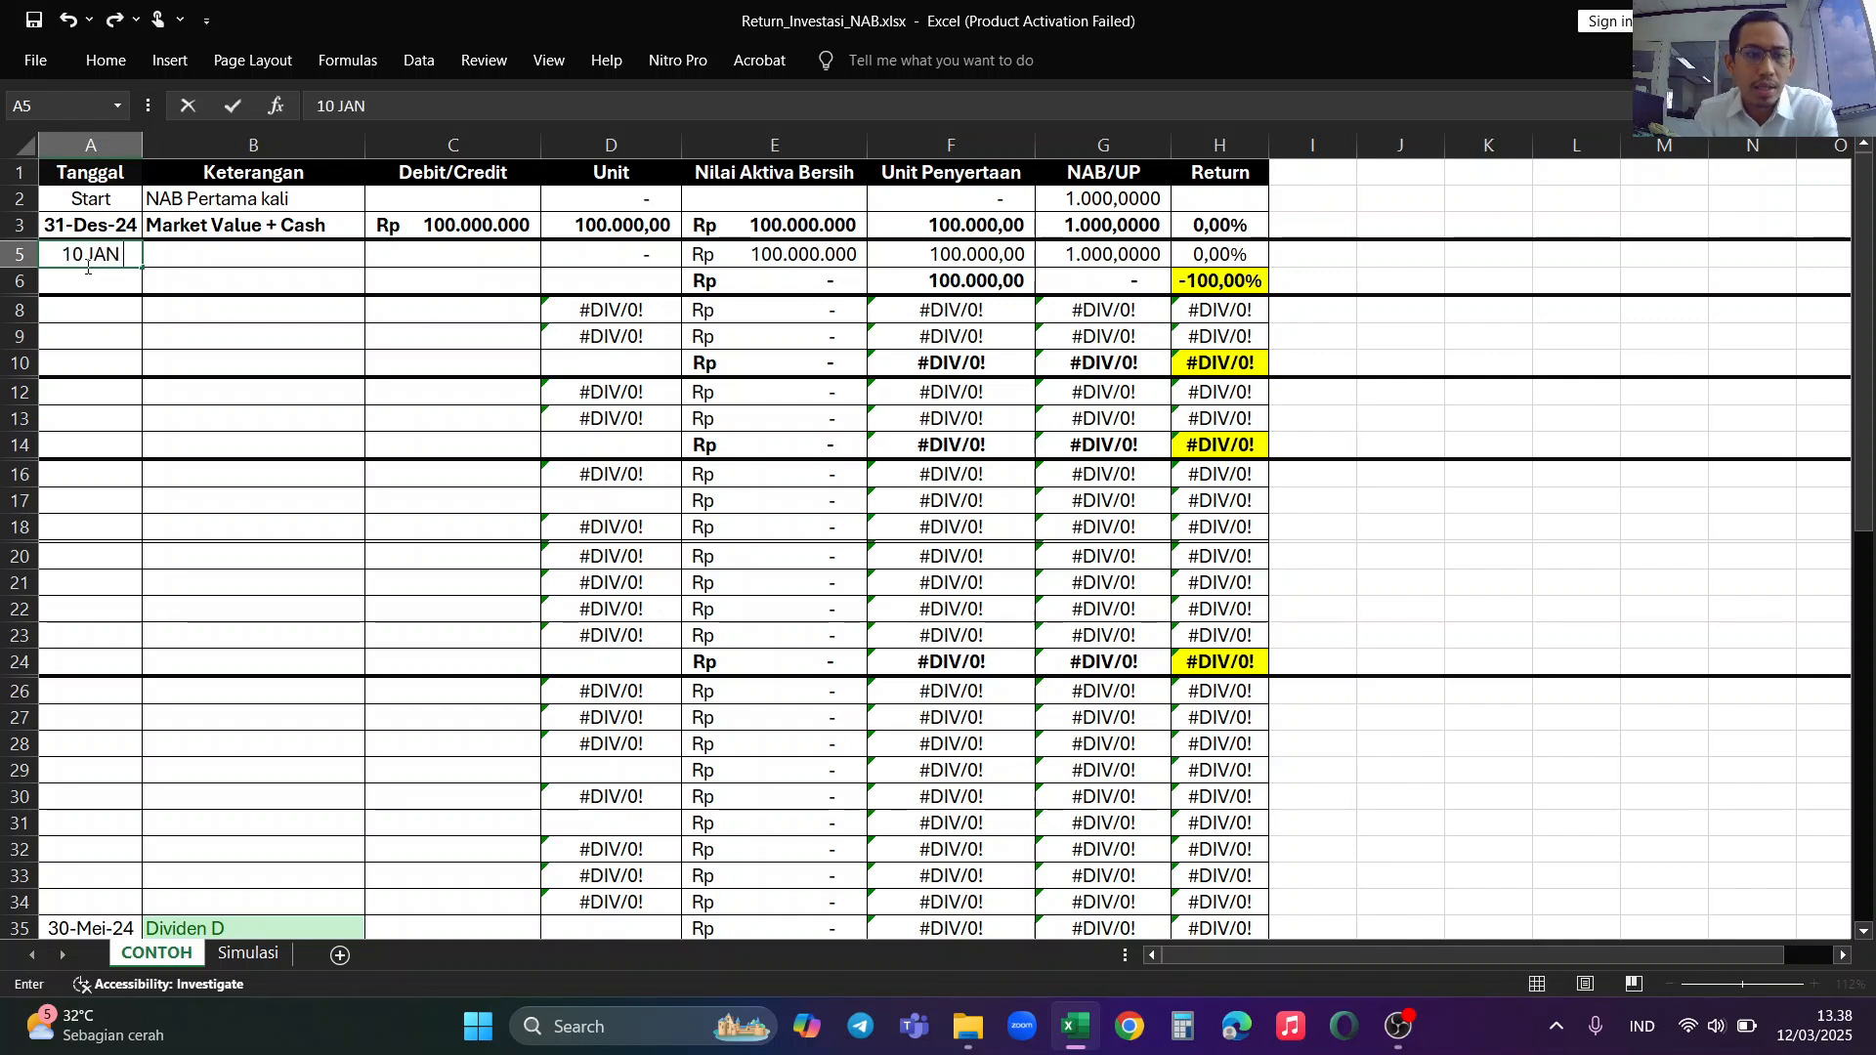
pyautogui.write(' 2025')
pyautogui.press('Return')
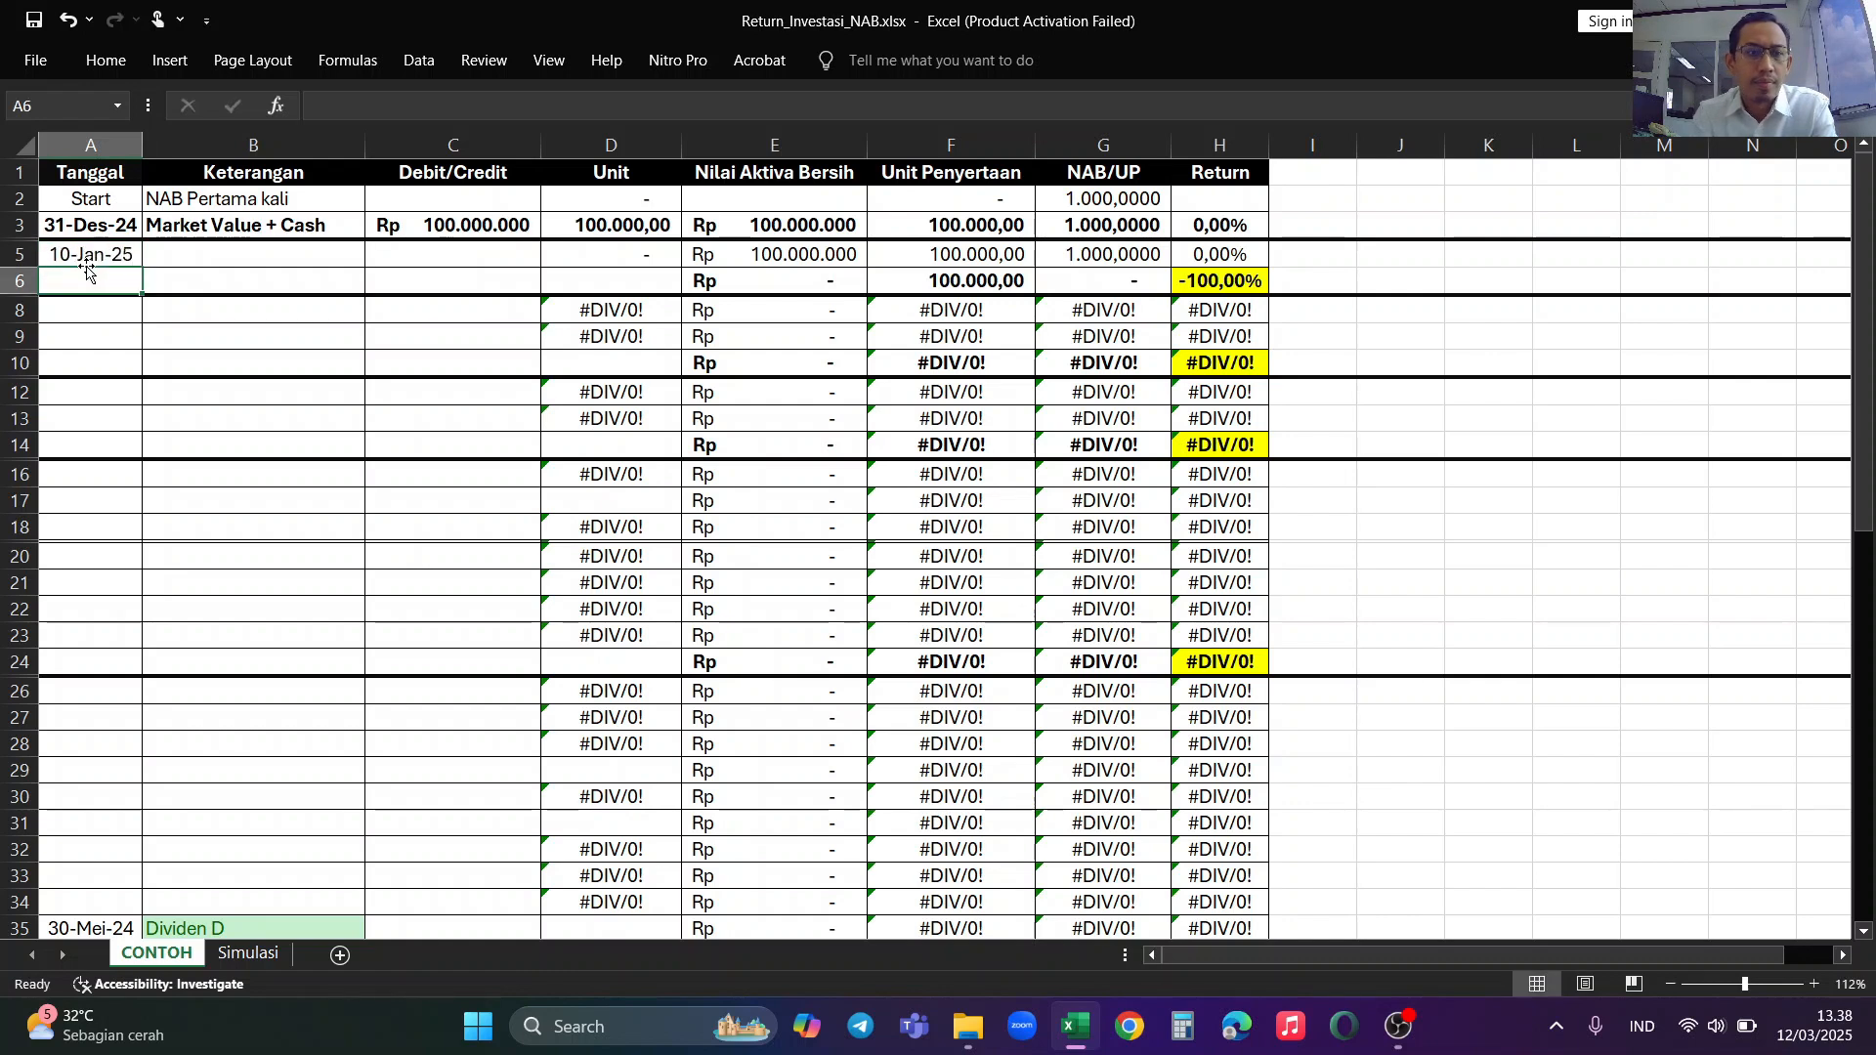
# Step: Describe the 10-Jan-25 transaction as TOP UP in the Keterangan column
pyautogui.click(200, 254)
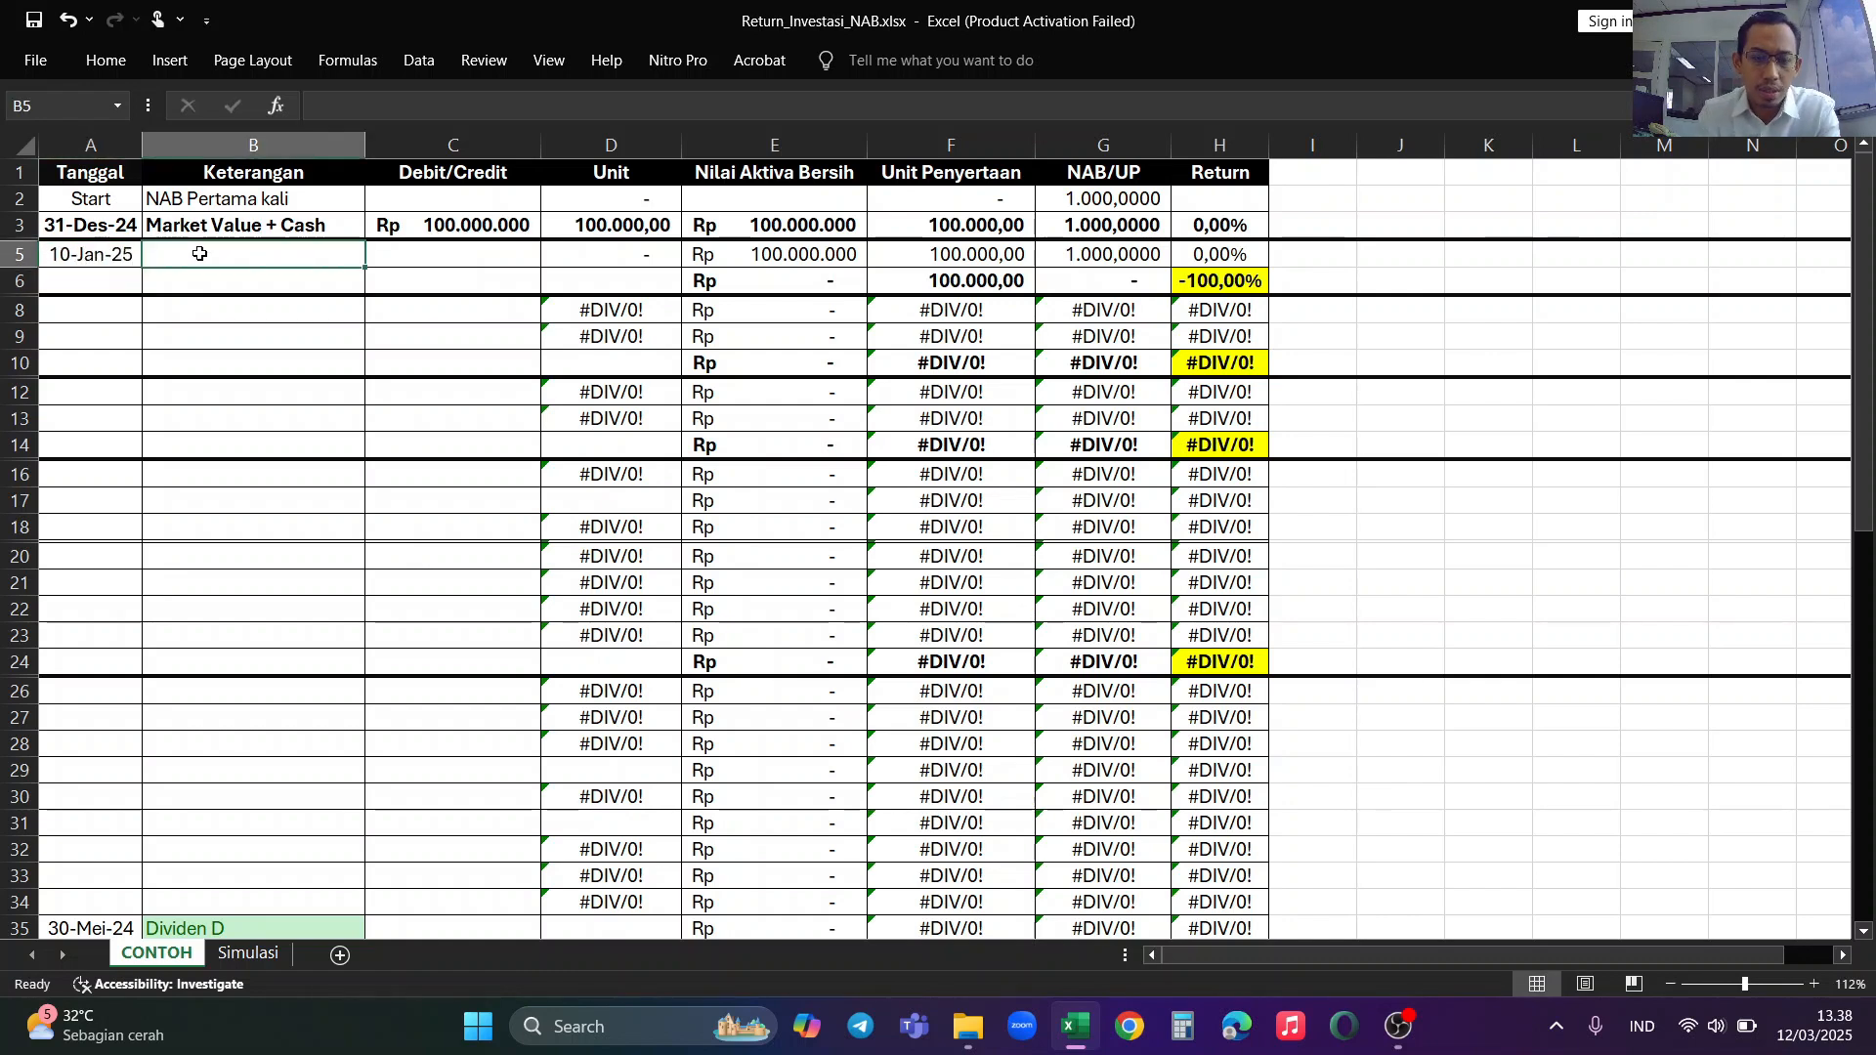
pyautogui.write('TOP UP')
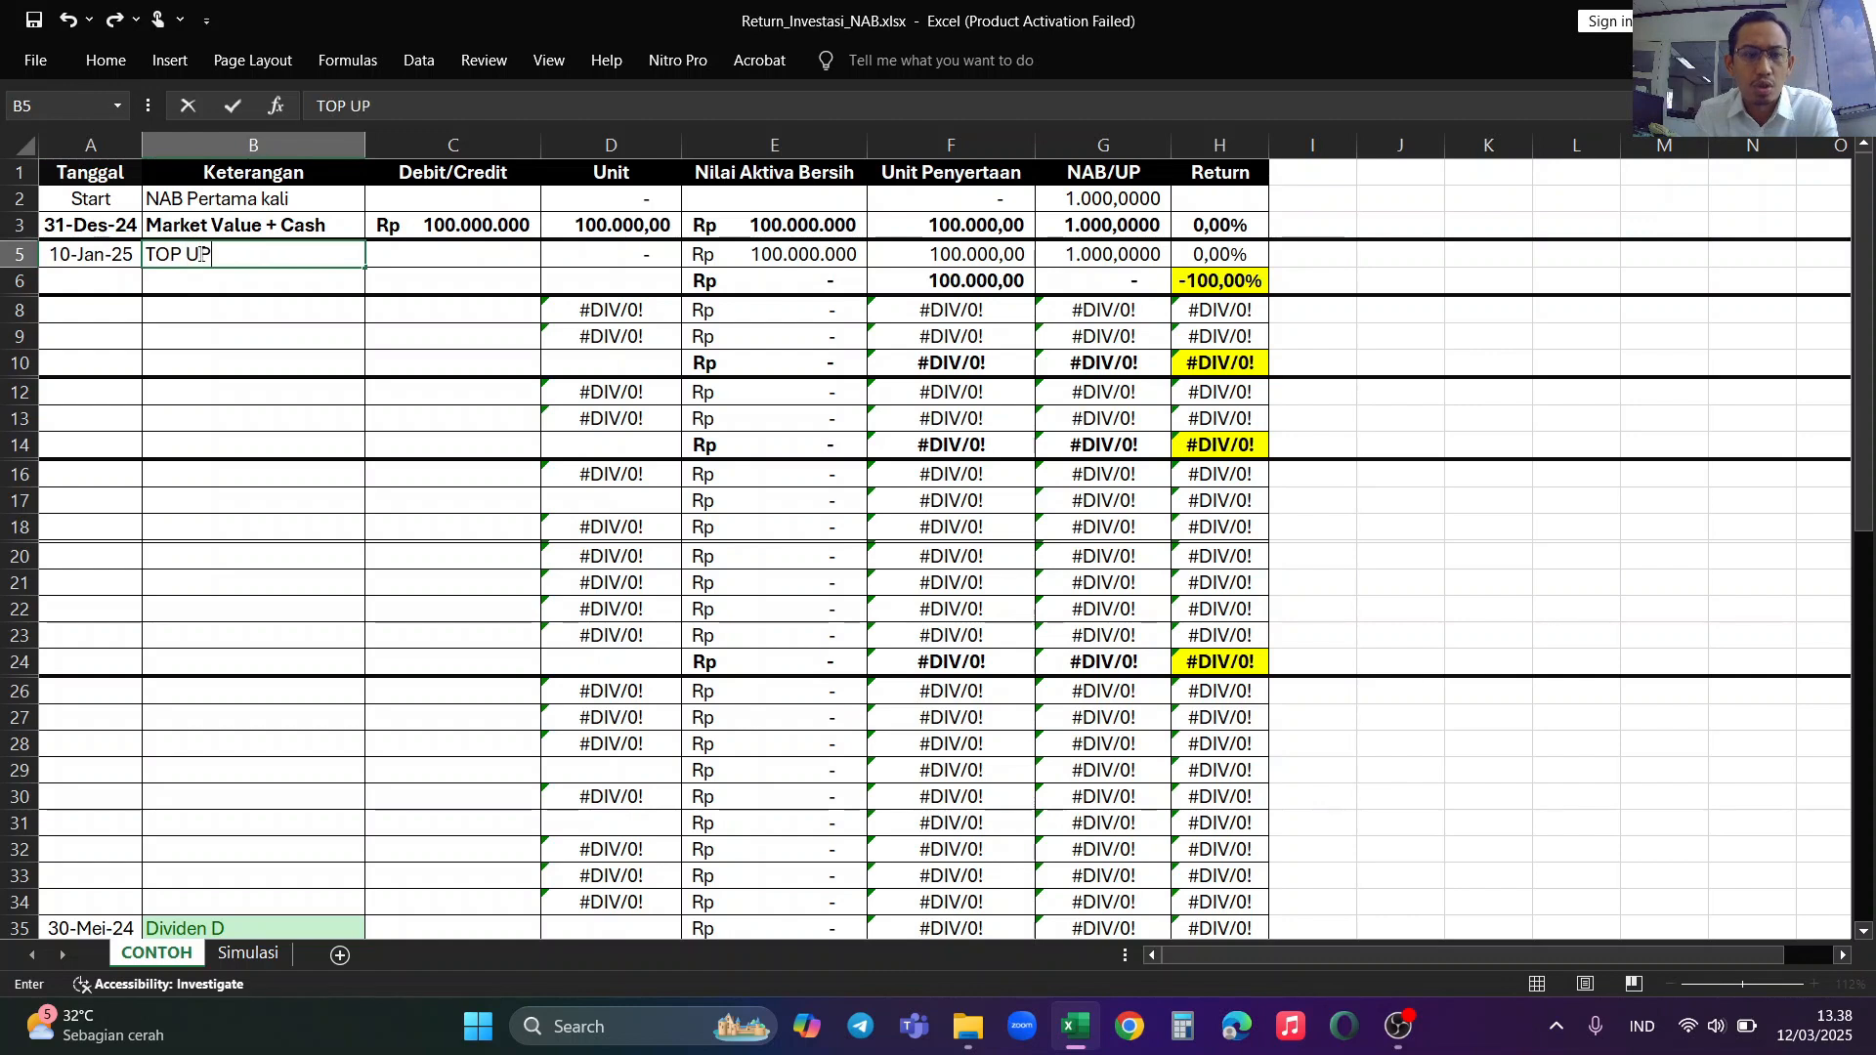
pyautogui.write(' DANA')
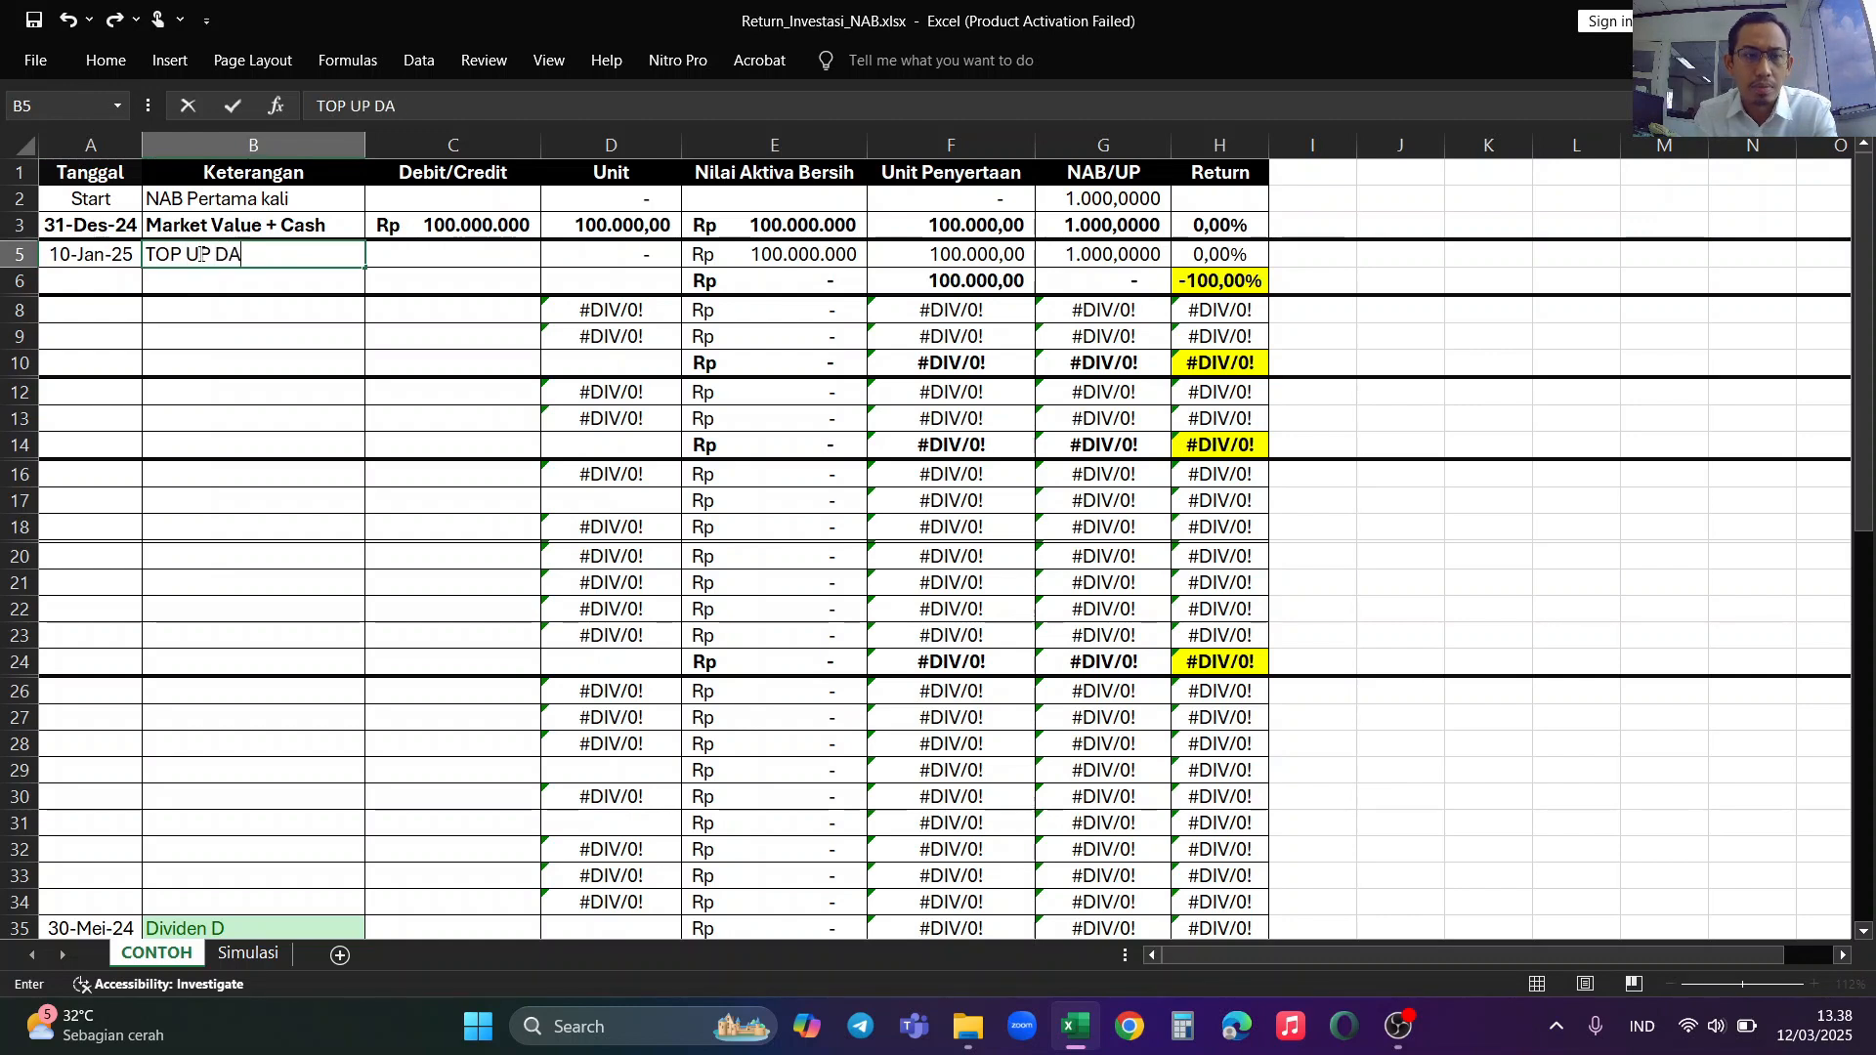
pyautogui.press('BackSpace')
pyautogui.press('BackSpace')
pyautogui.press('BackSpace')
pyautogui.press('BackSpace')
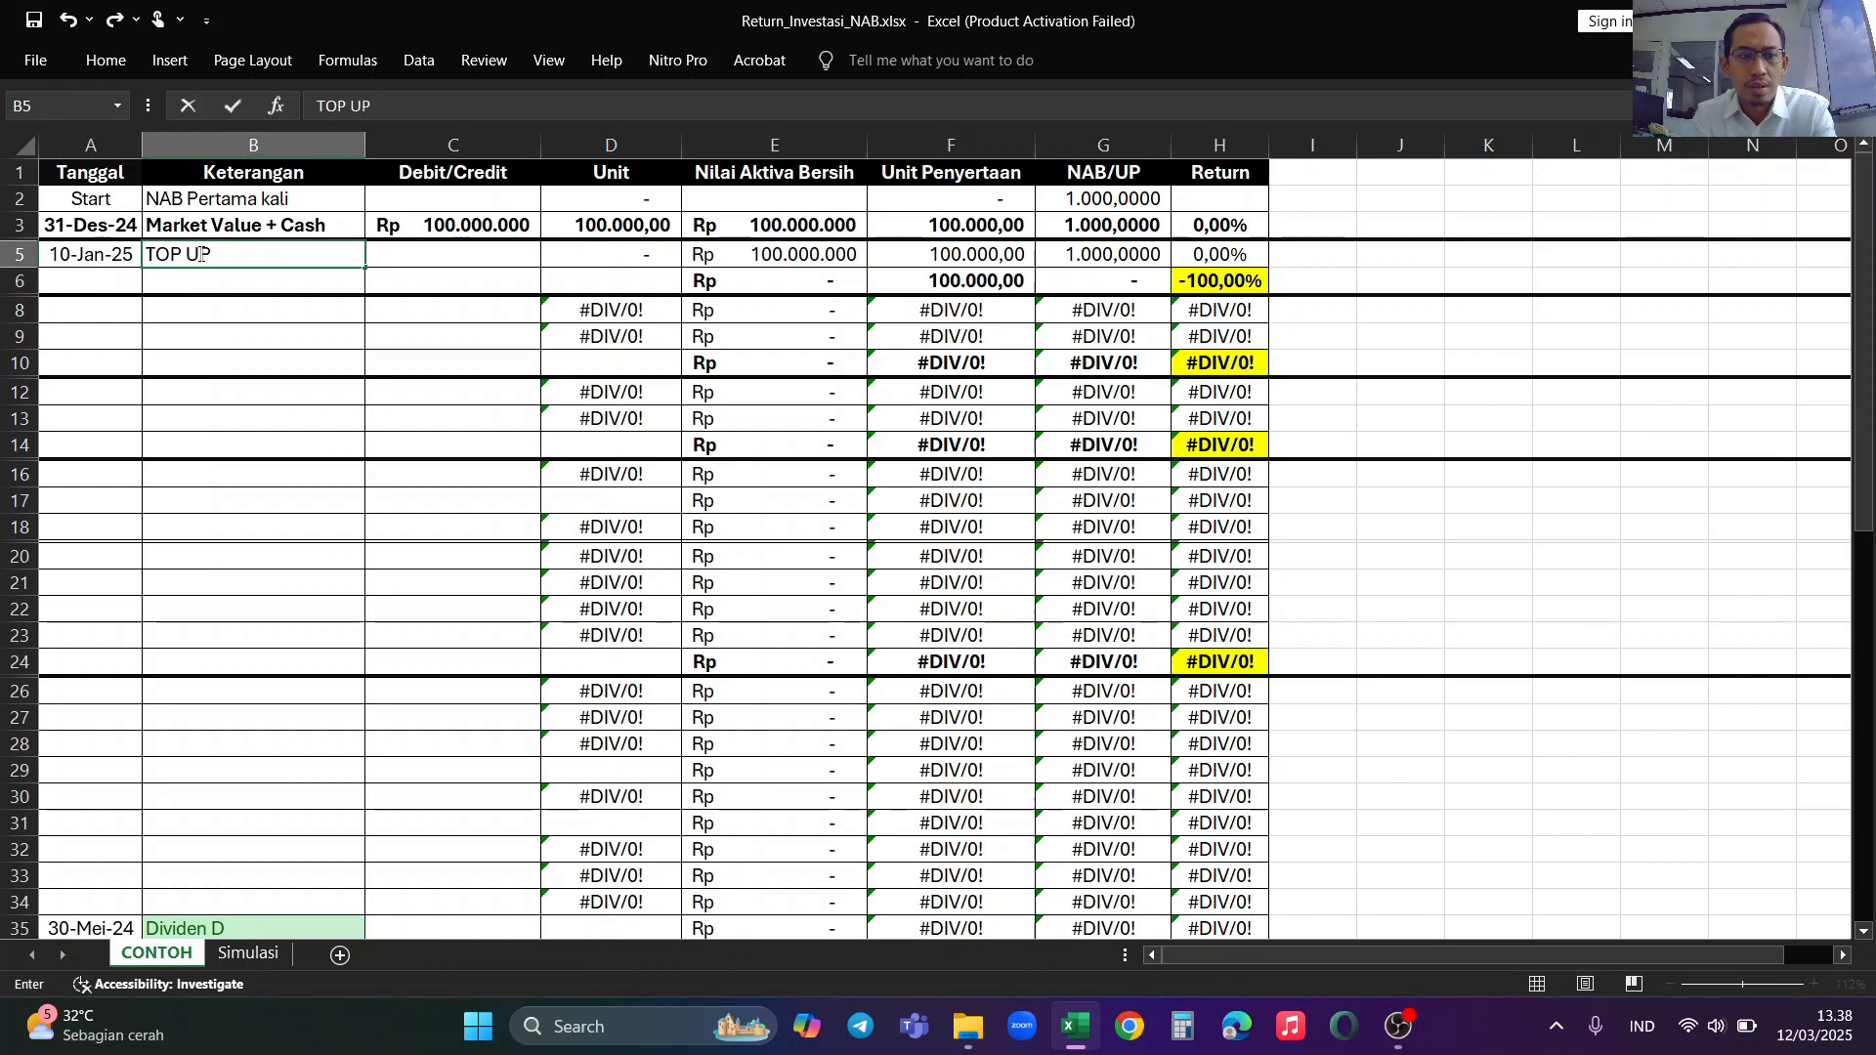
pyautogui.press('Tab')
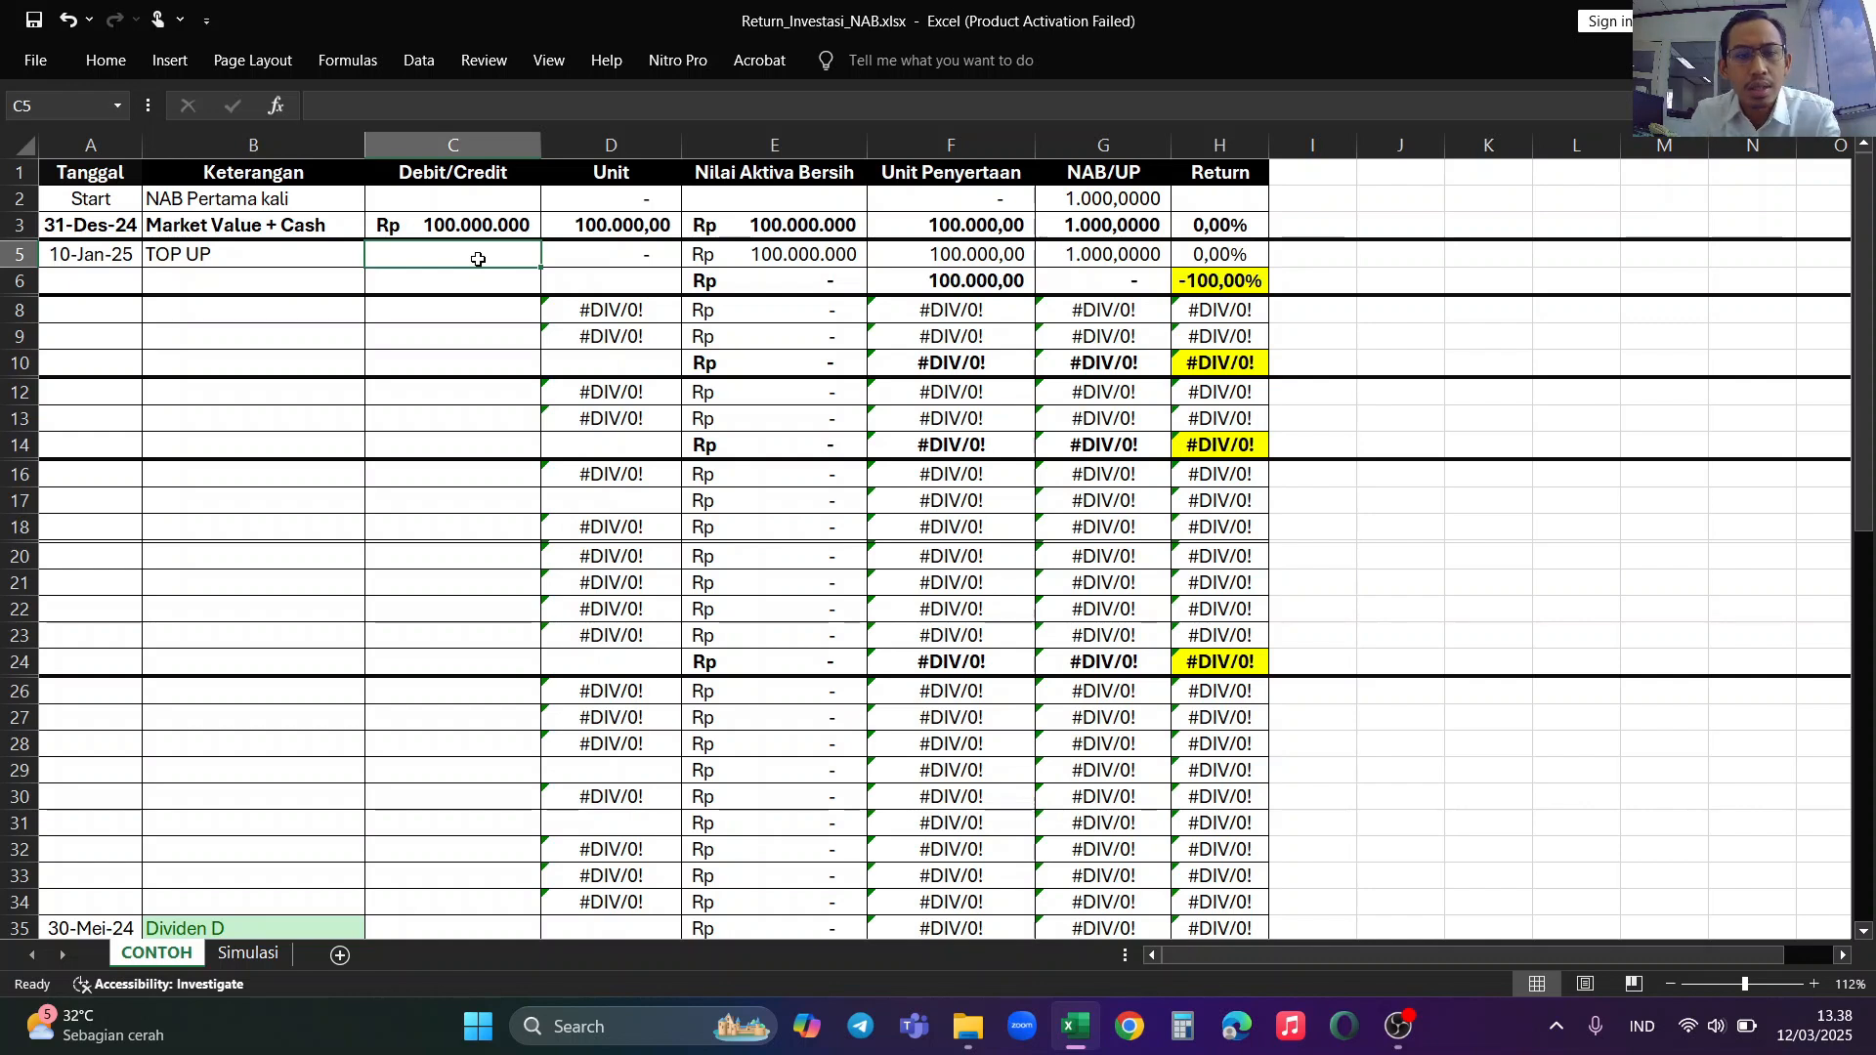
# Step: Enter 10000000 as the Debit/Credit amount of the 10-Jan-25 TOP UP row in C5
pyautogui.write('10')
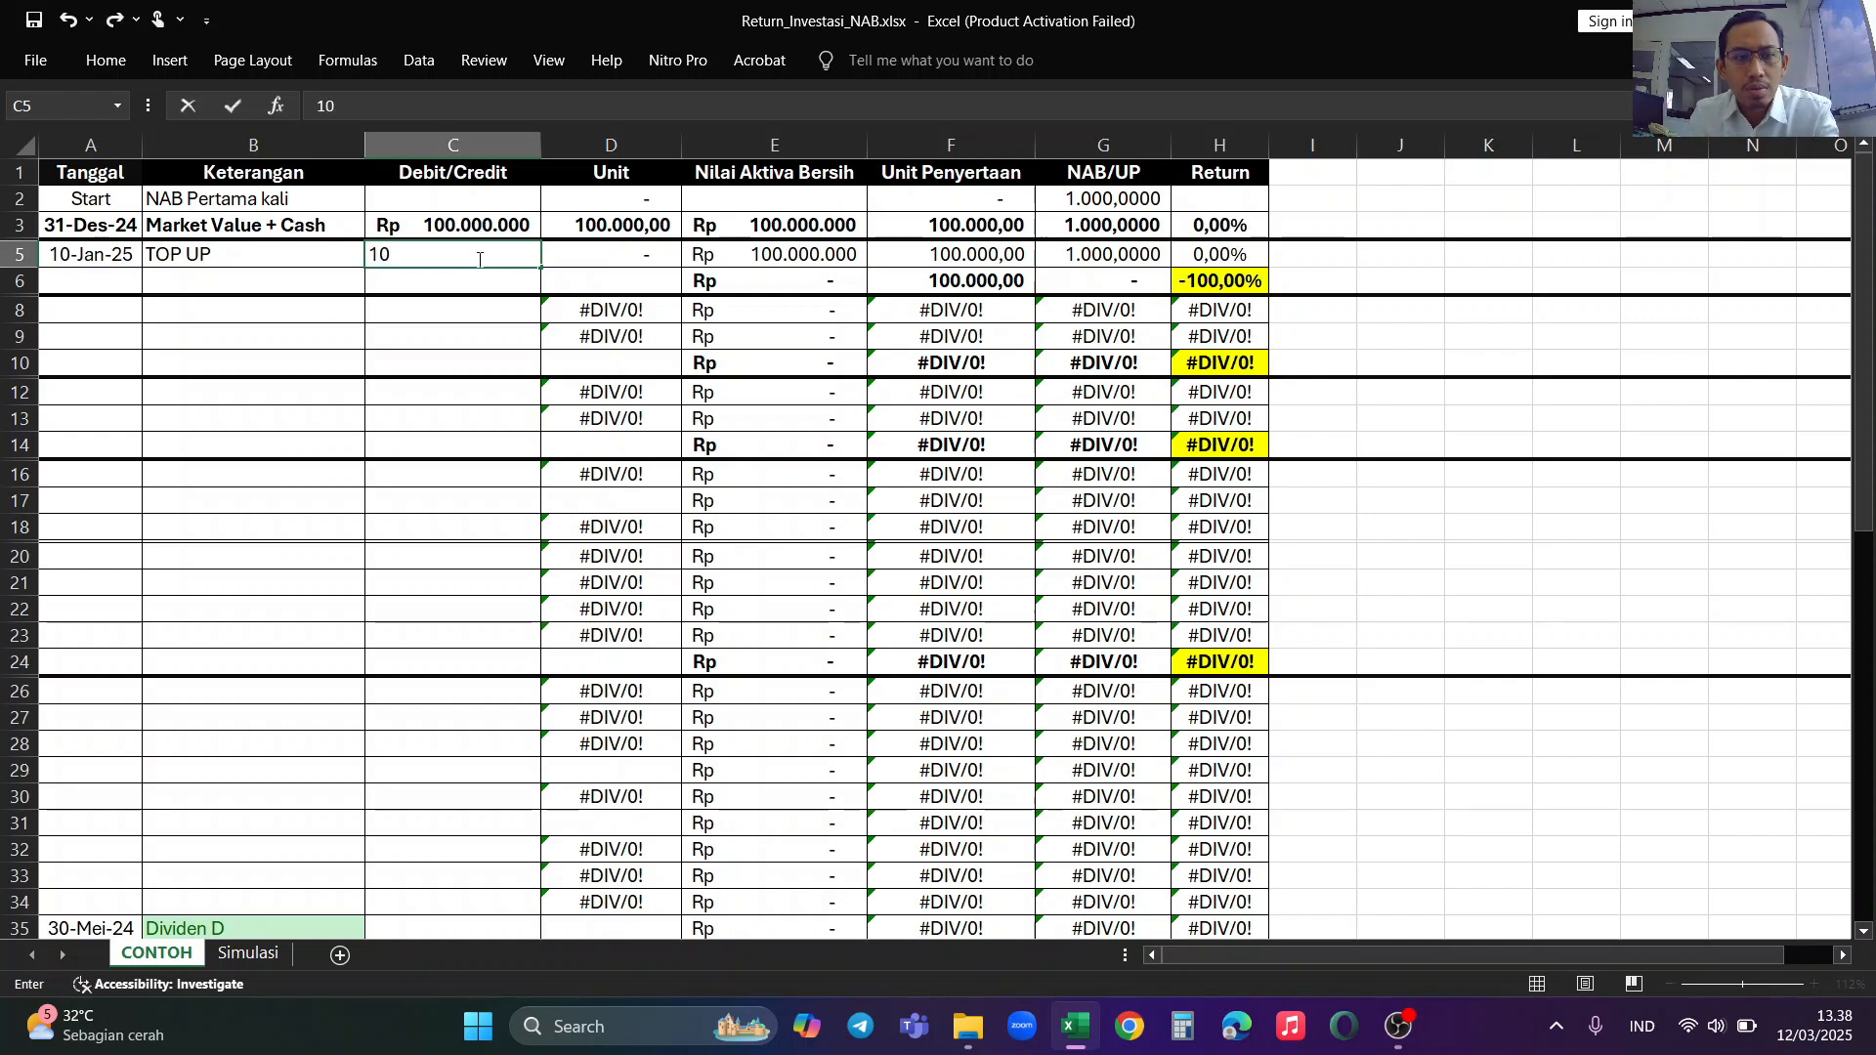
pyautogui.write('.000.000')
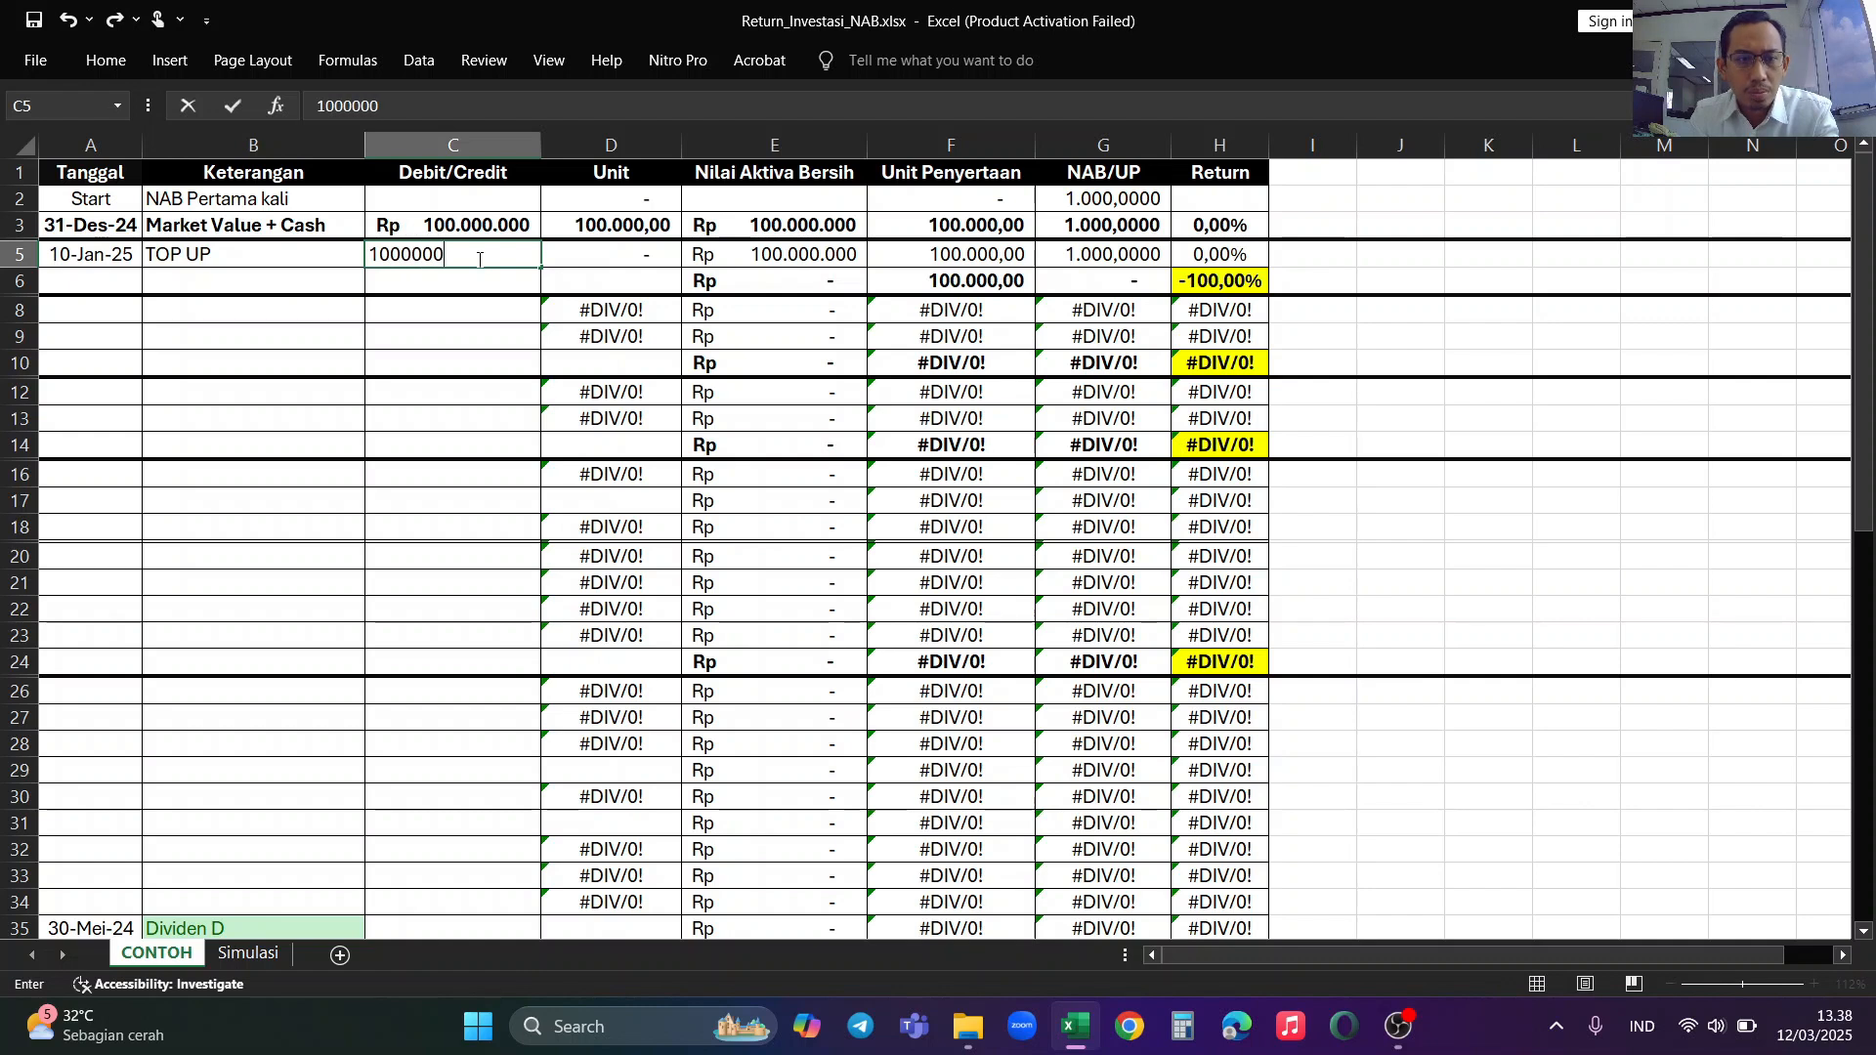
pyautogui.press('Return')
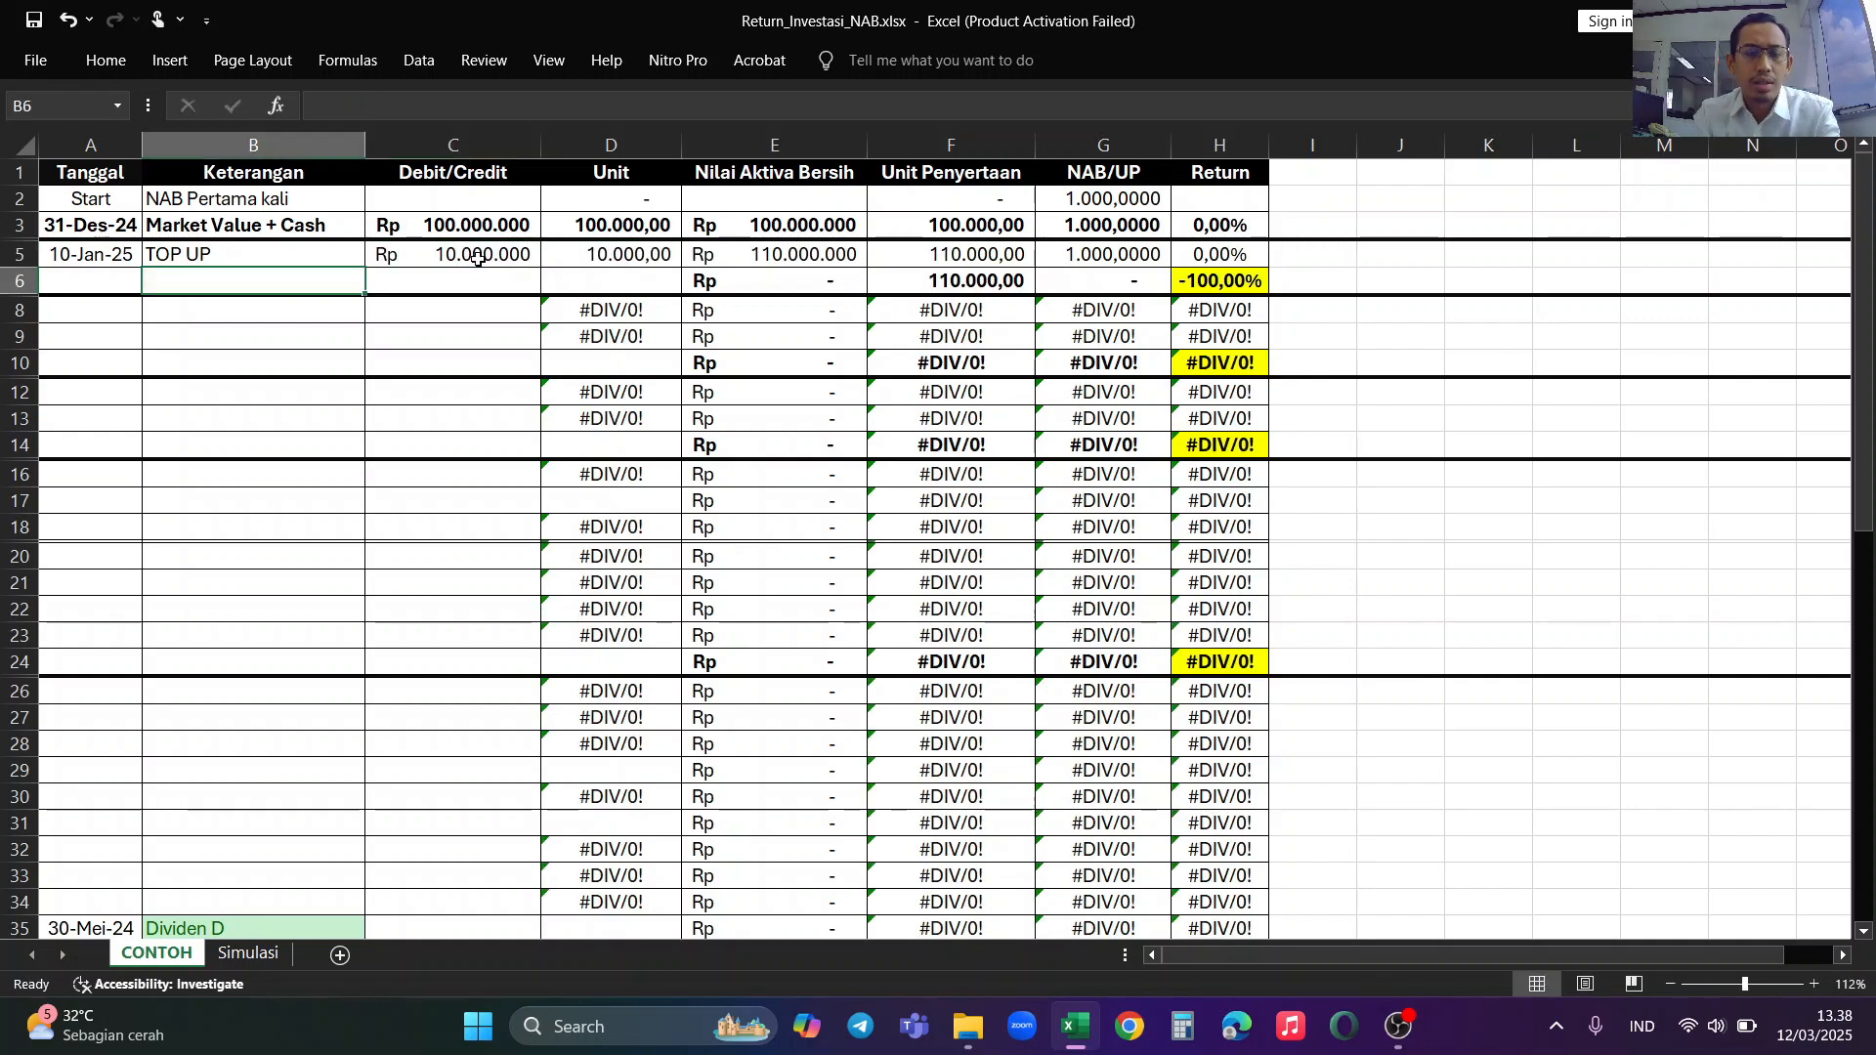
# Step: Examine the Unit, Nilai Aktiva Bersih, Unit Penyertaan and NAB/UP formulas of the 10-Jan-25 row and the cells they reference
pyautogui.click(478, 259)
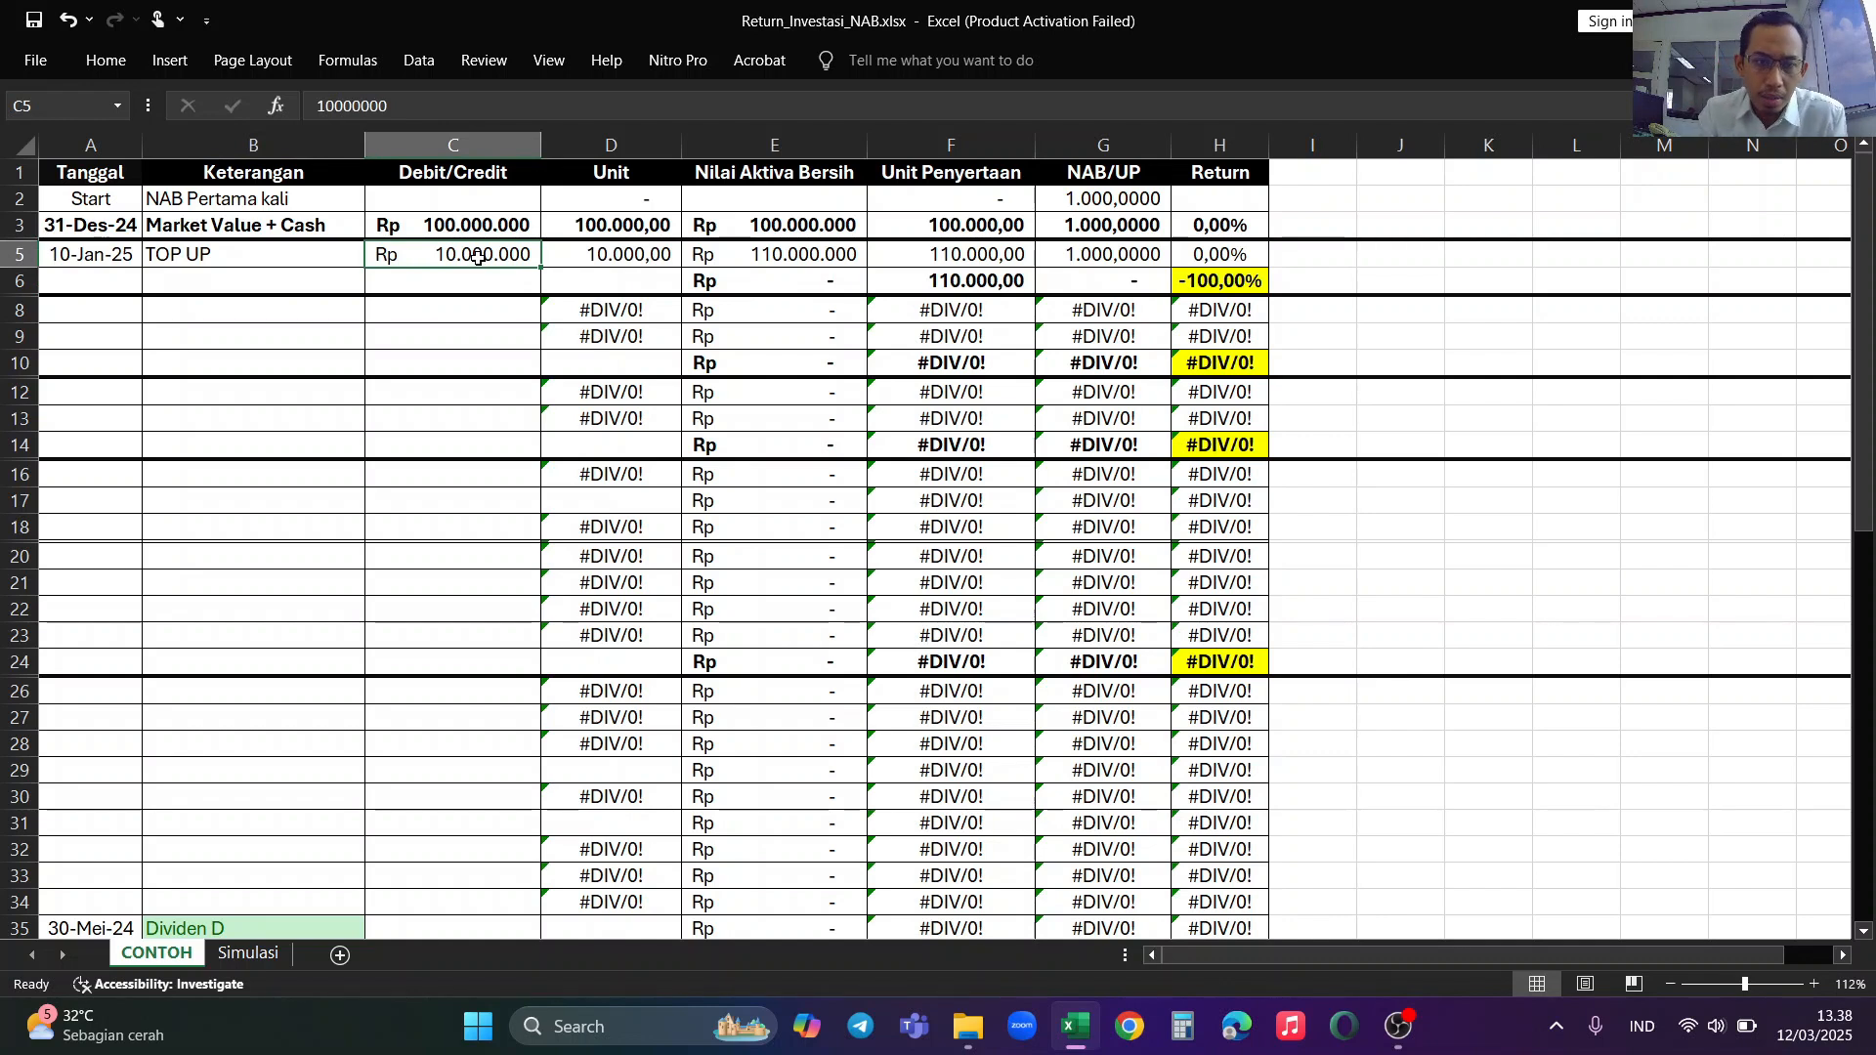
pyautogui.click(592, 254)
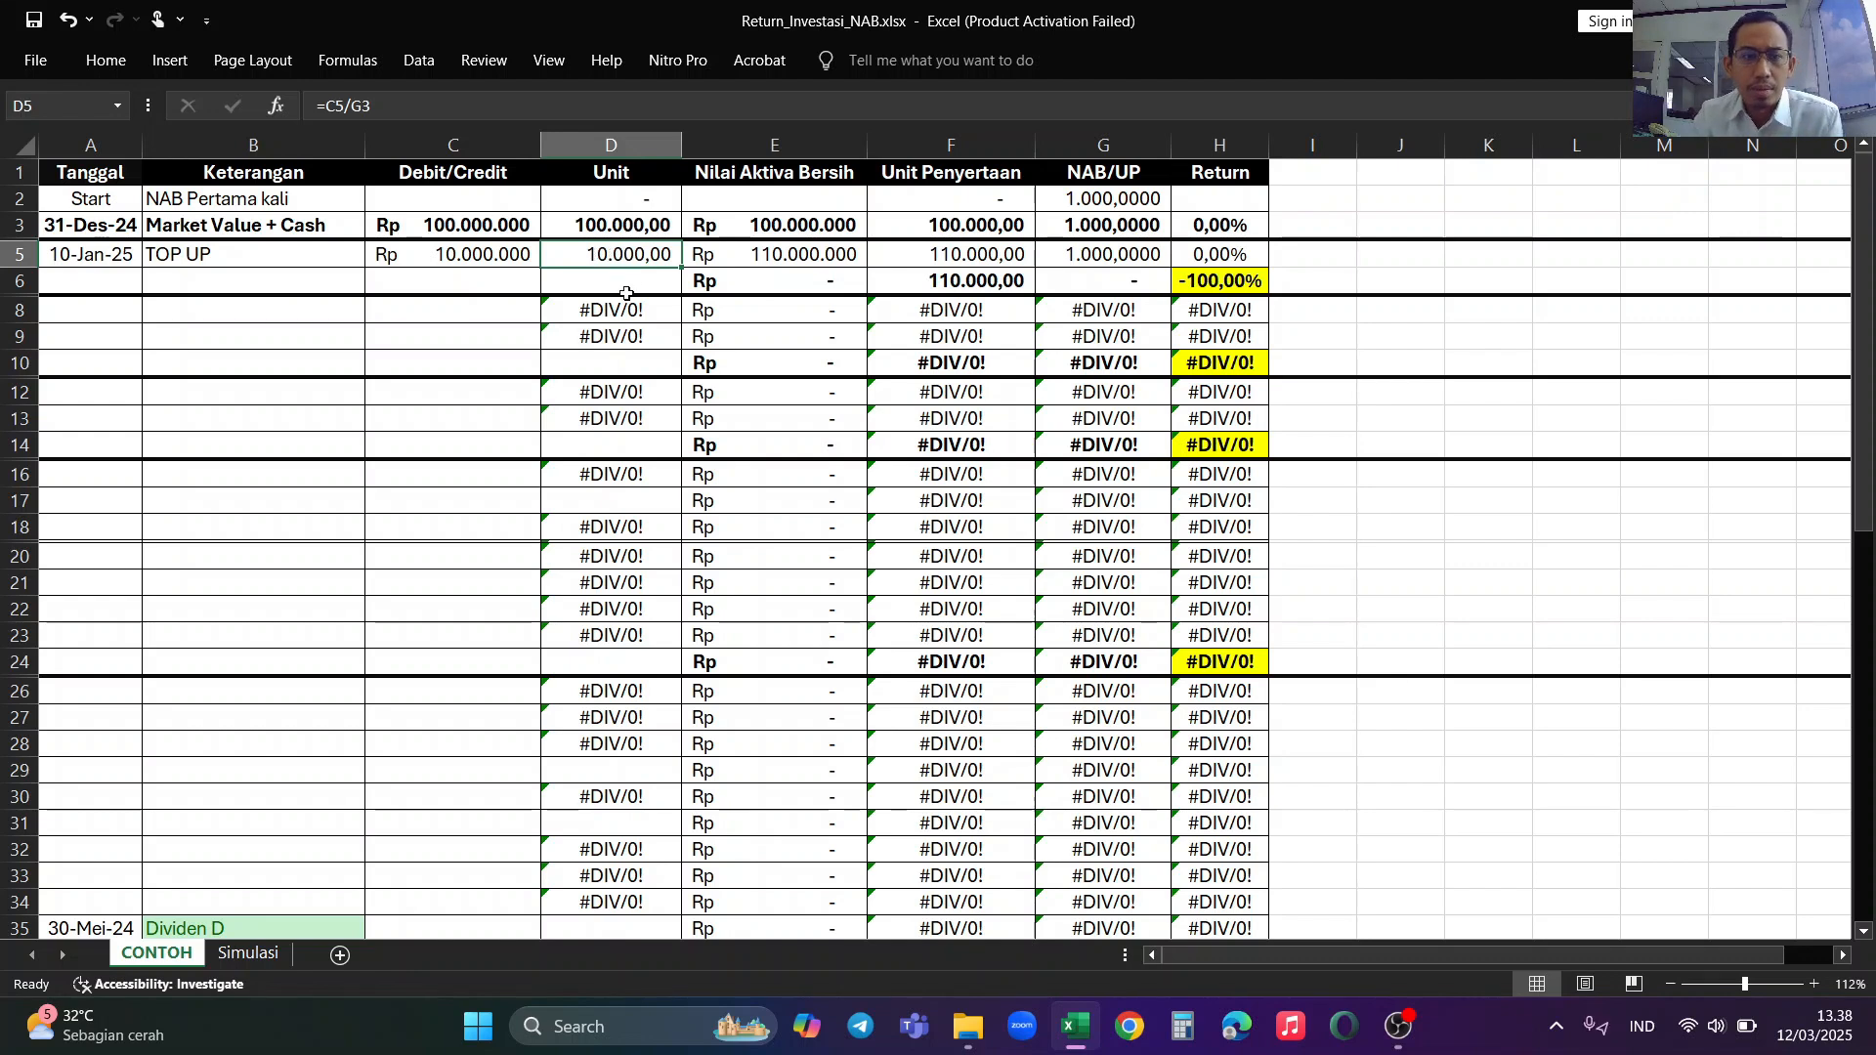
pyautogui.click(394, 108)
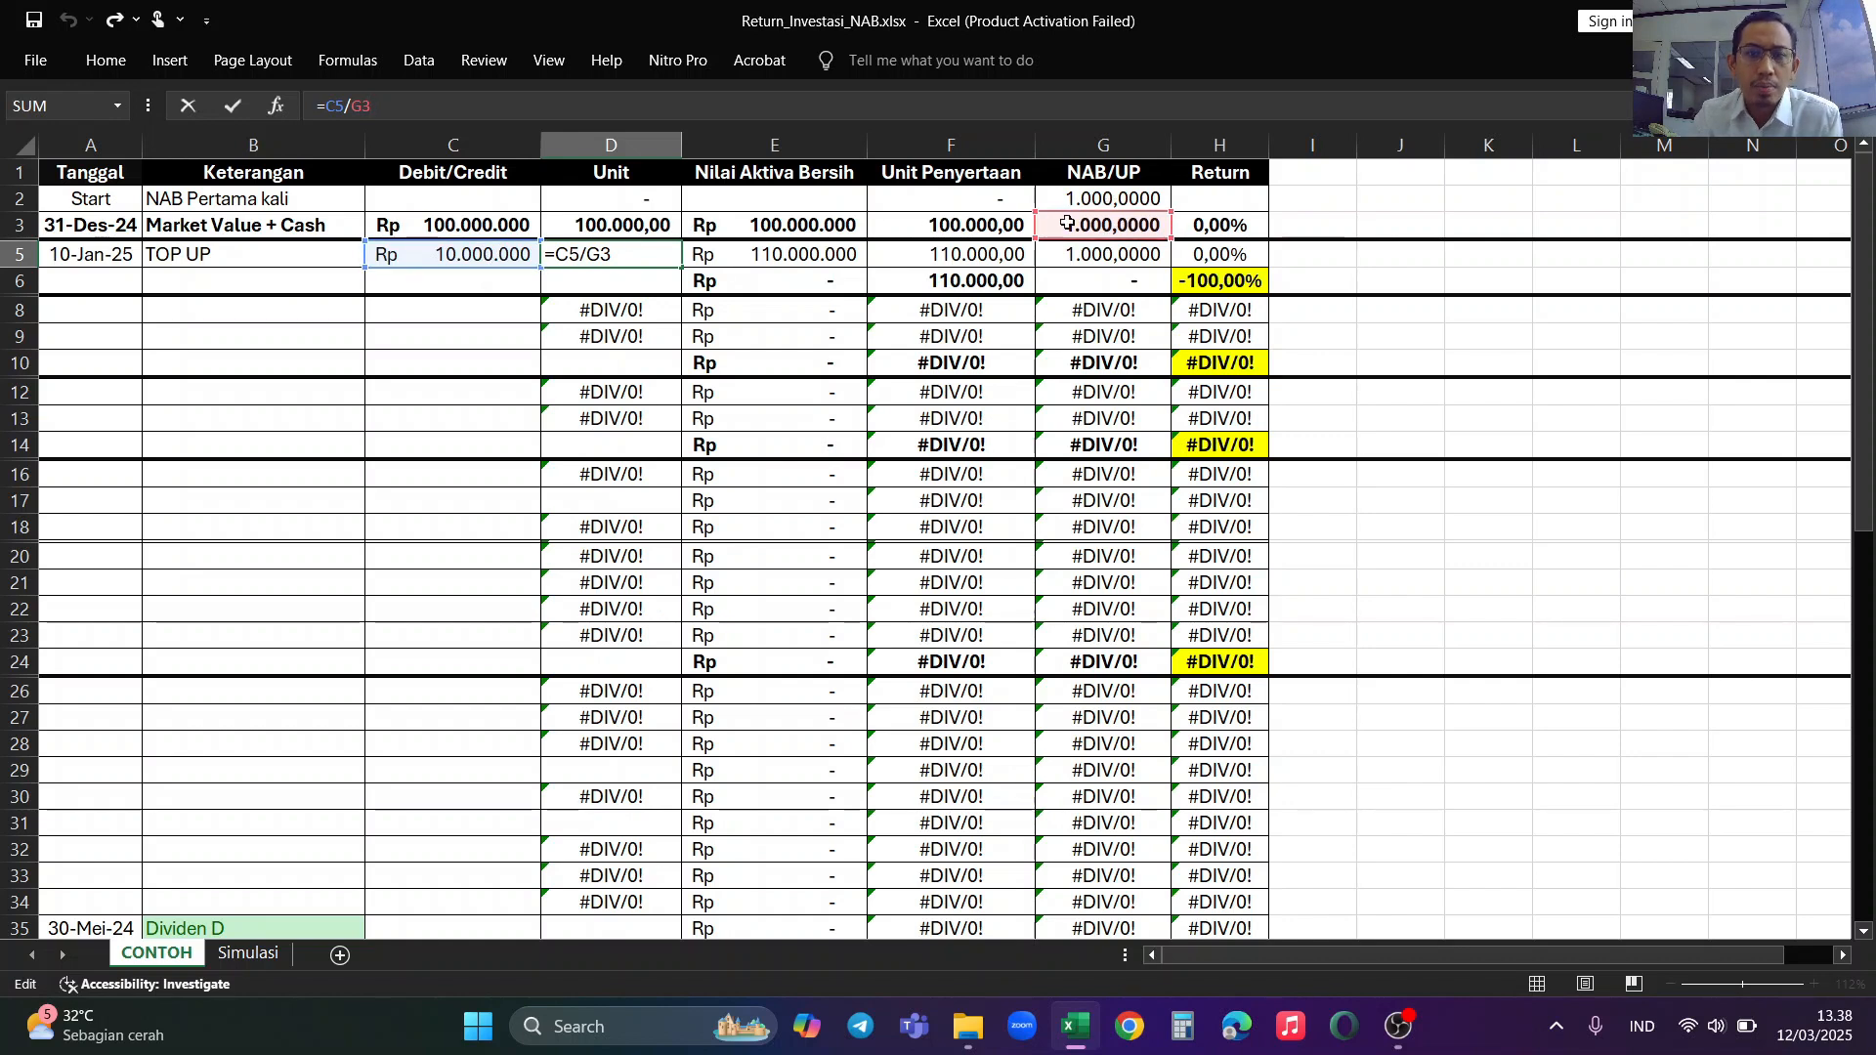
pyautogui.press('Tab')
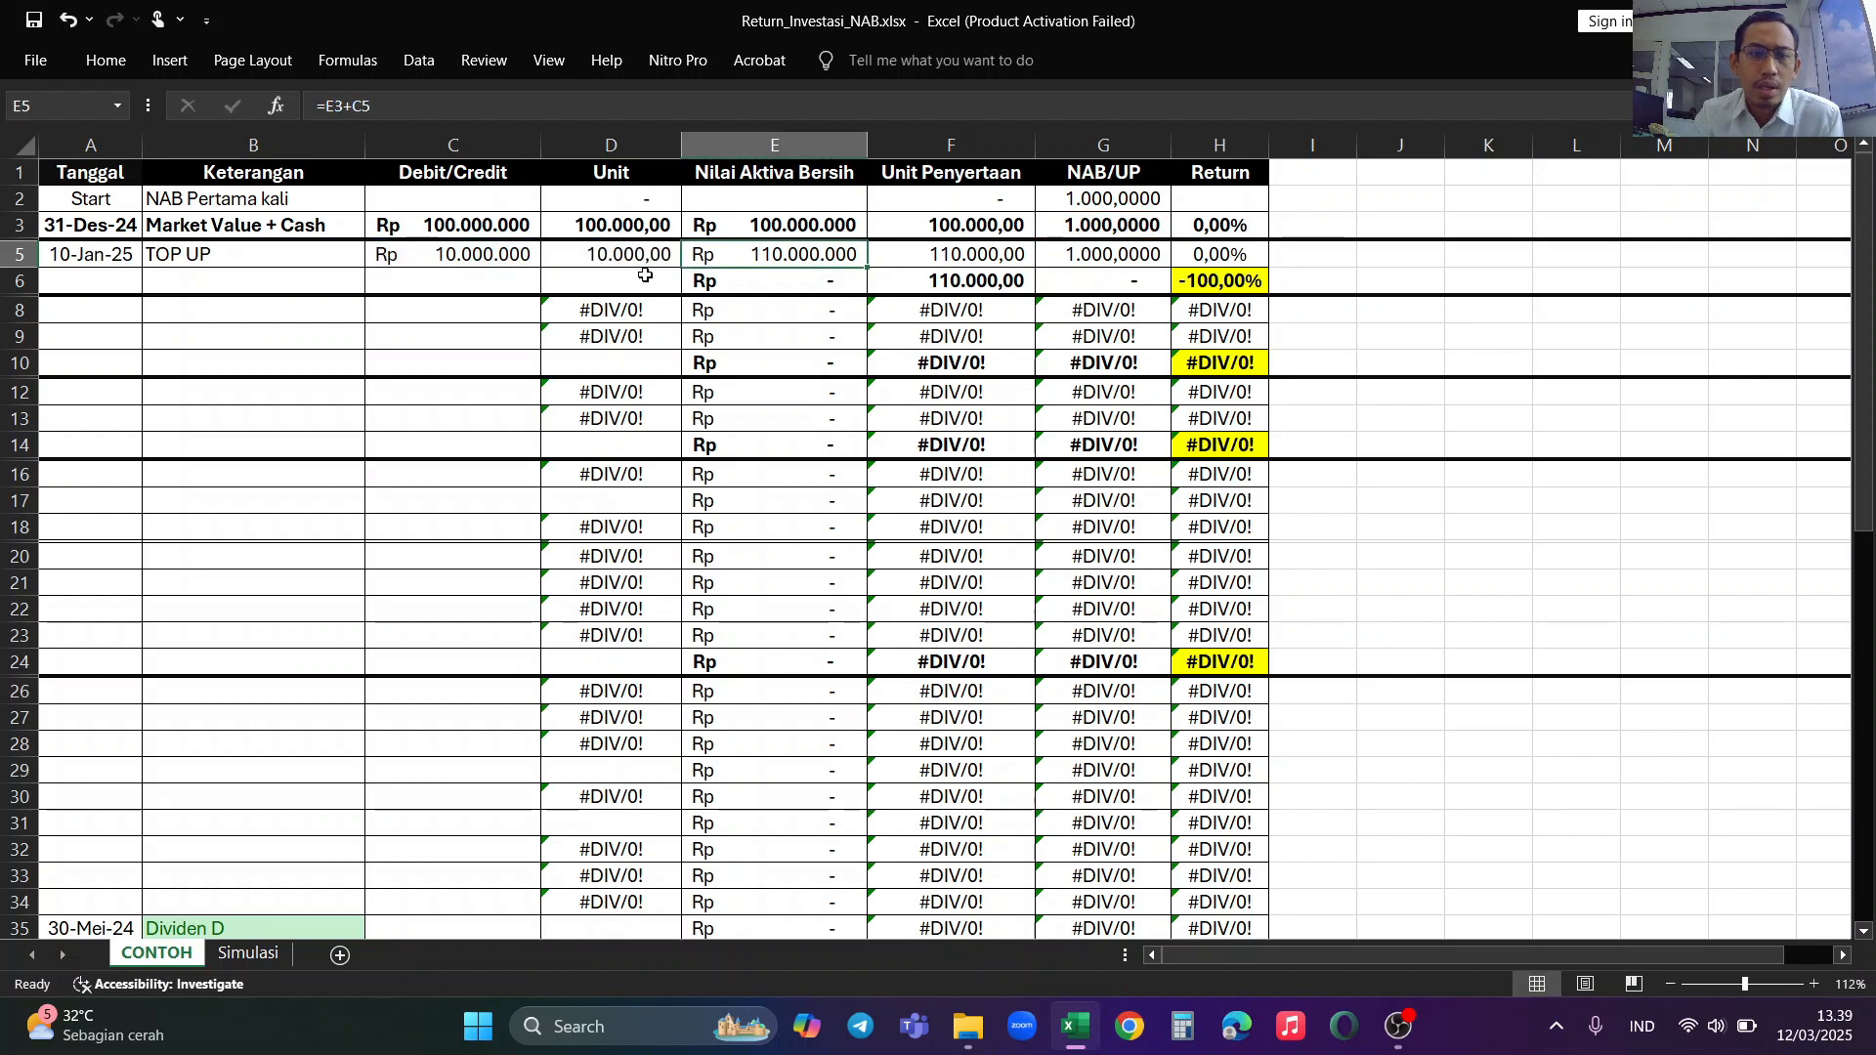
pyautogui.click(657, 263)
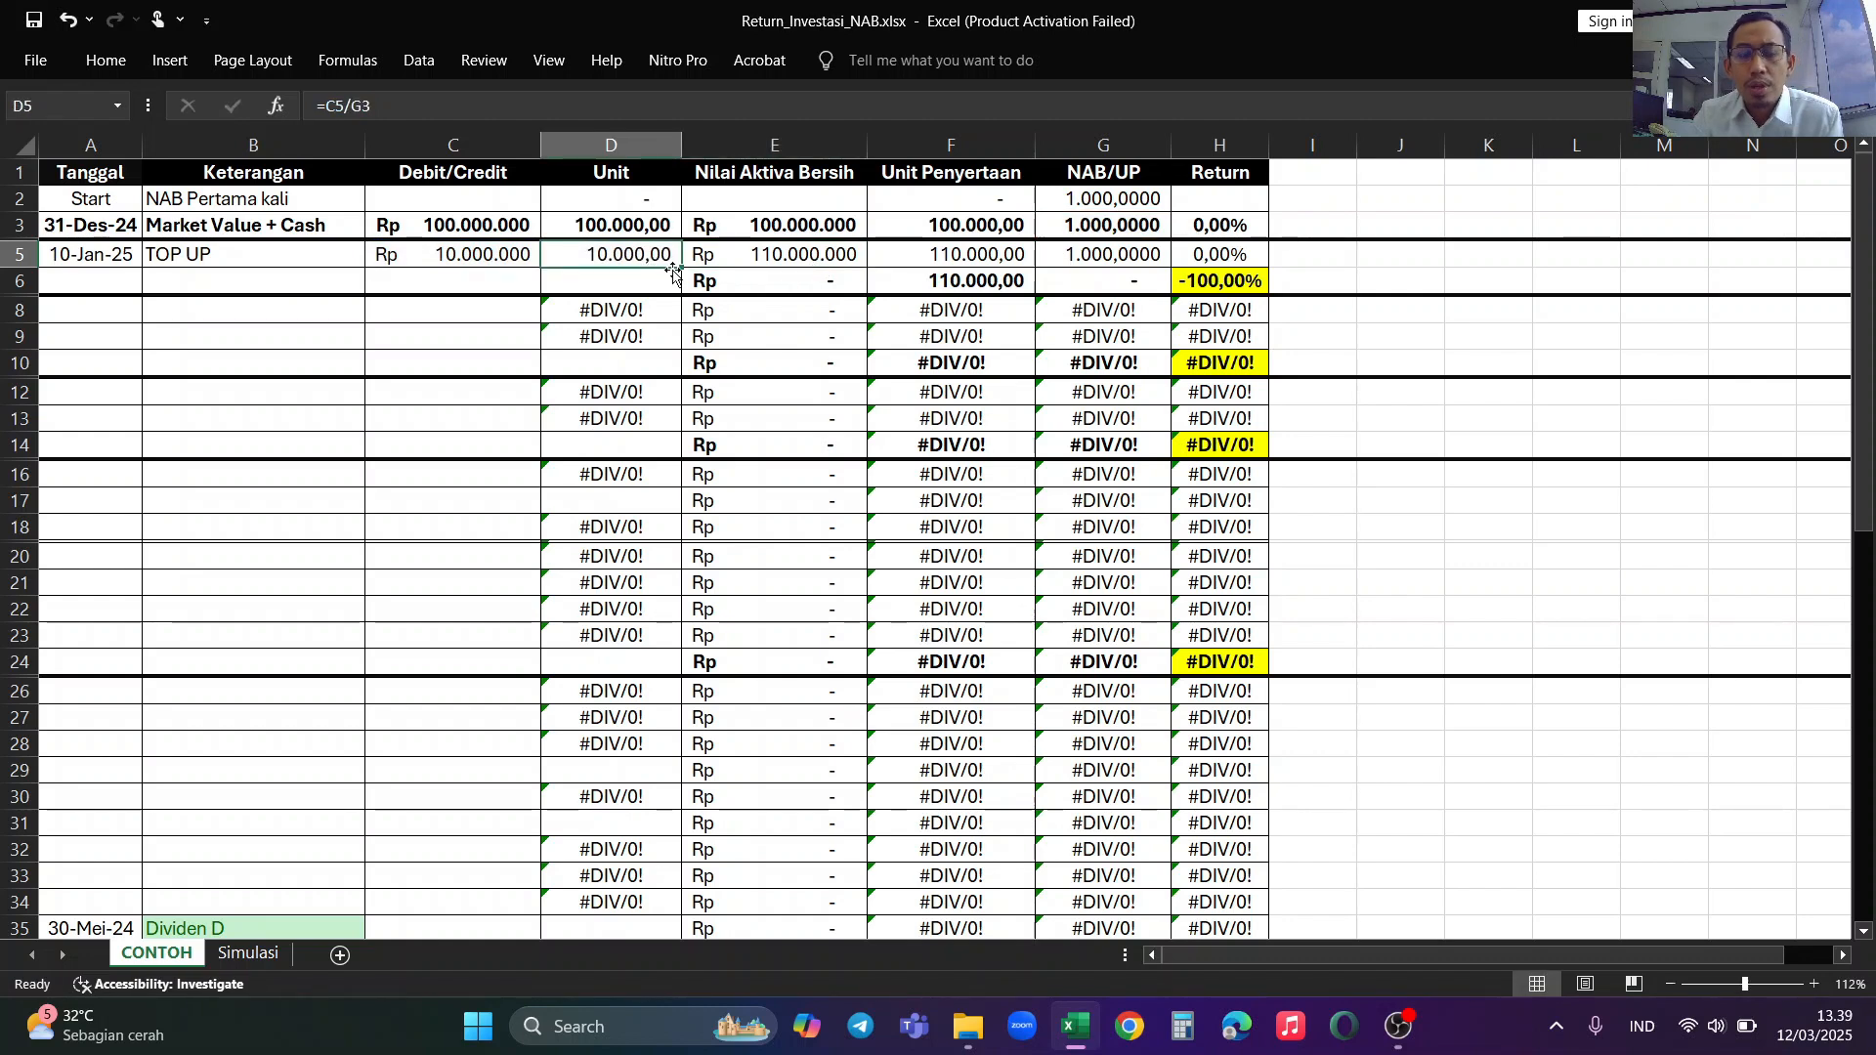
pyautogui.click(430, 252)
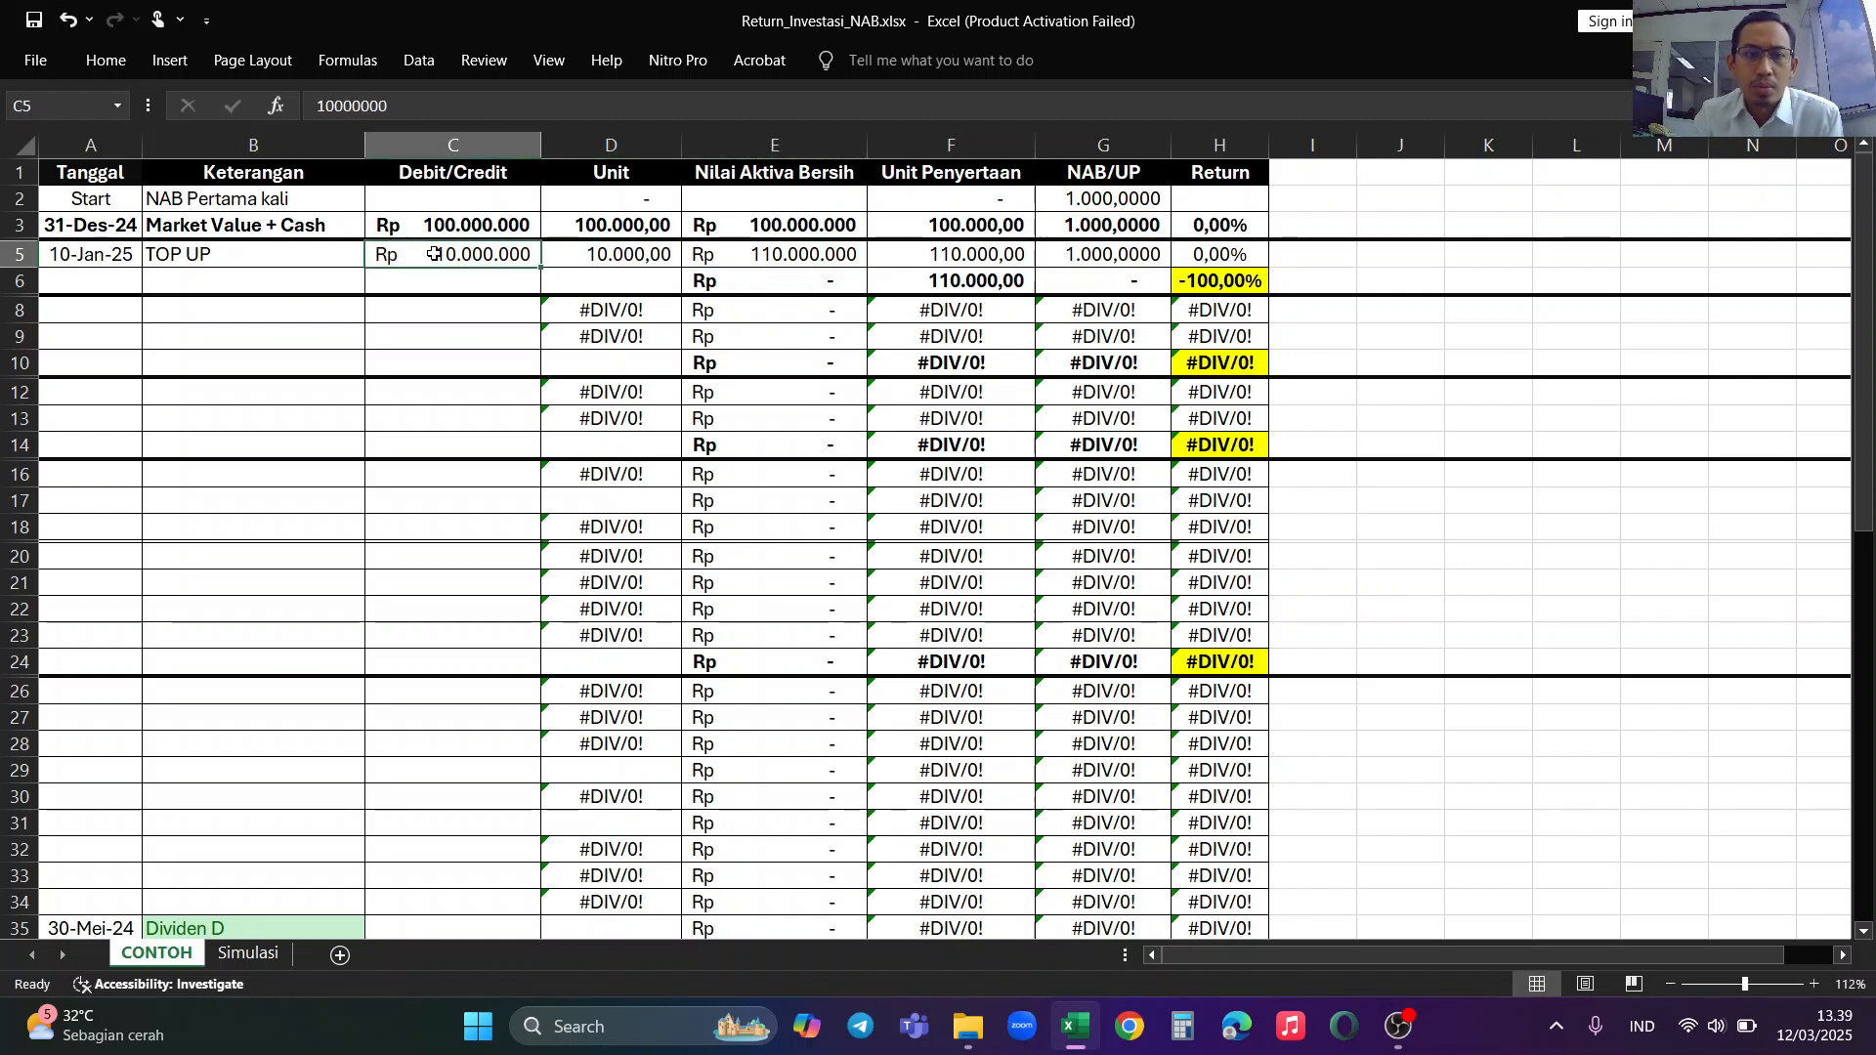
pyautogui.click(826, 230)
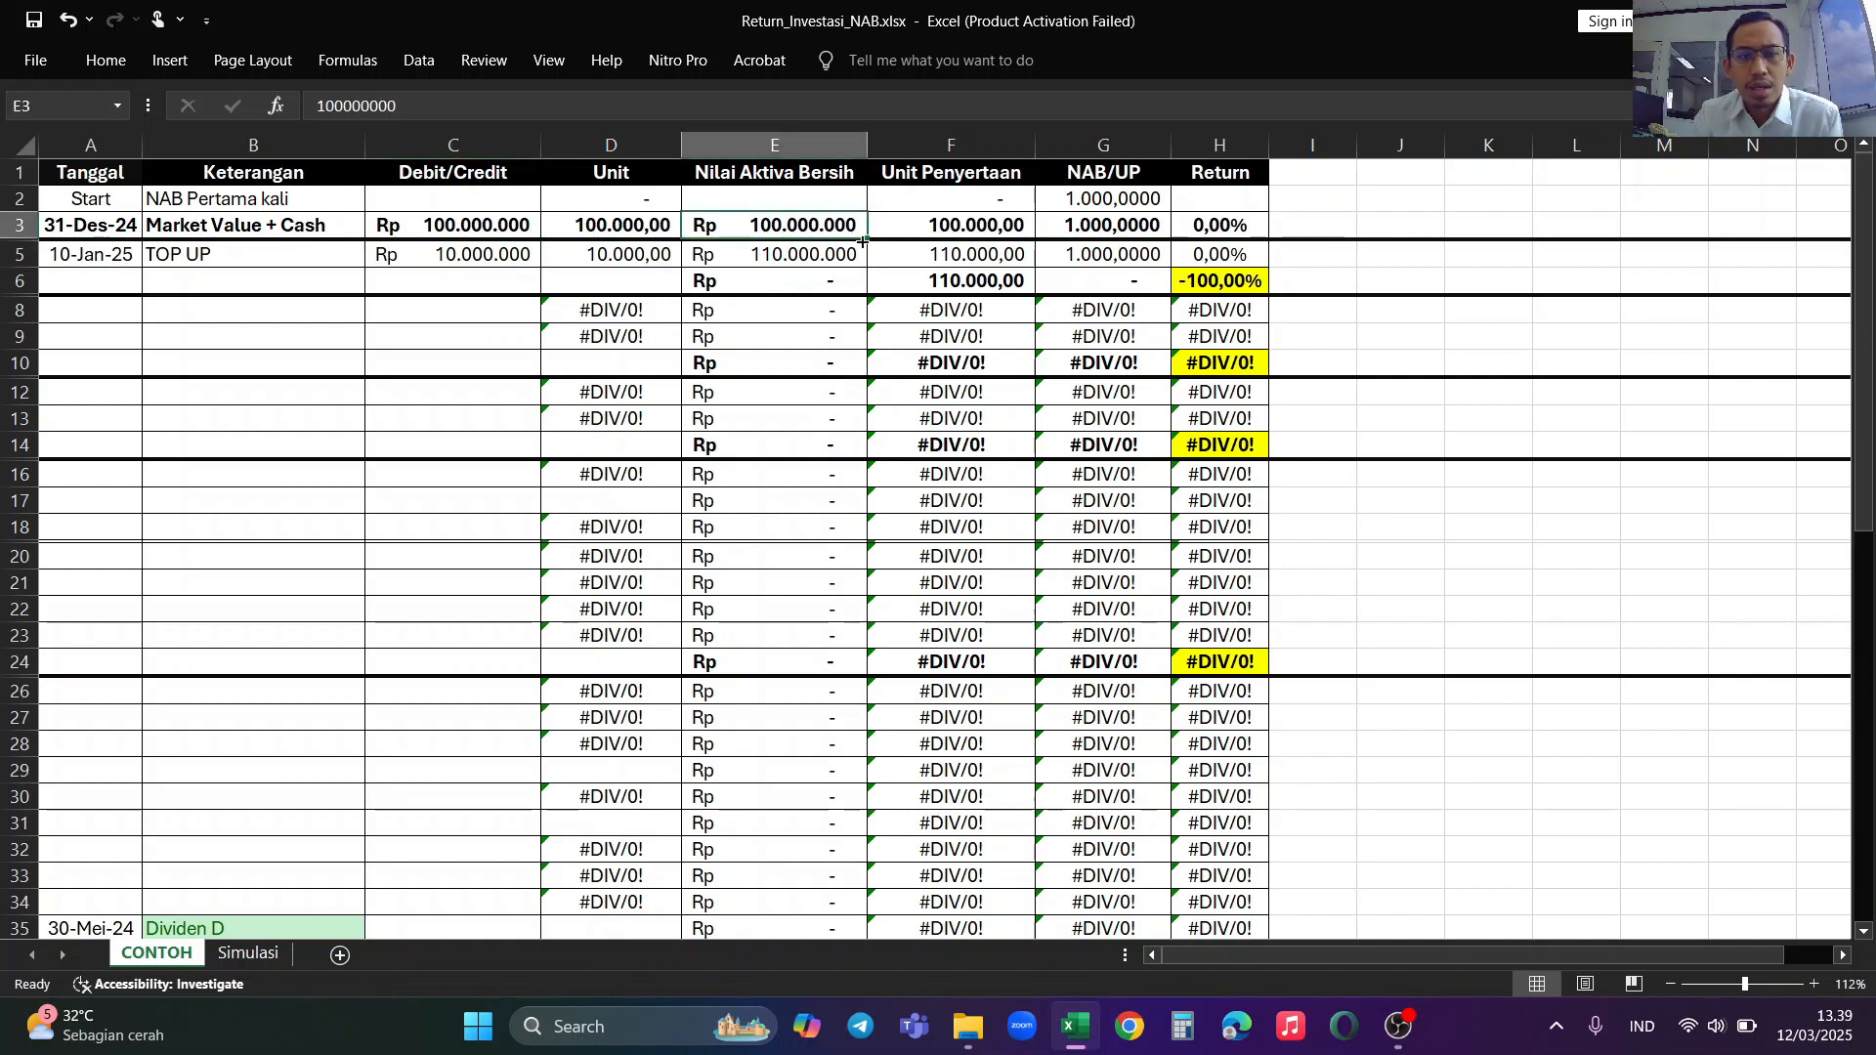
pyautogui.click(470, 257)
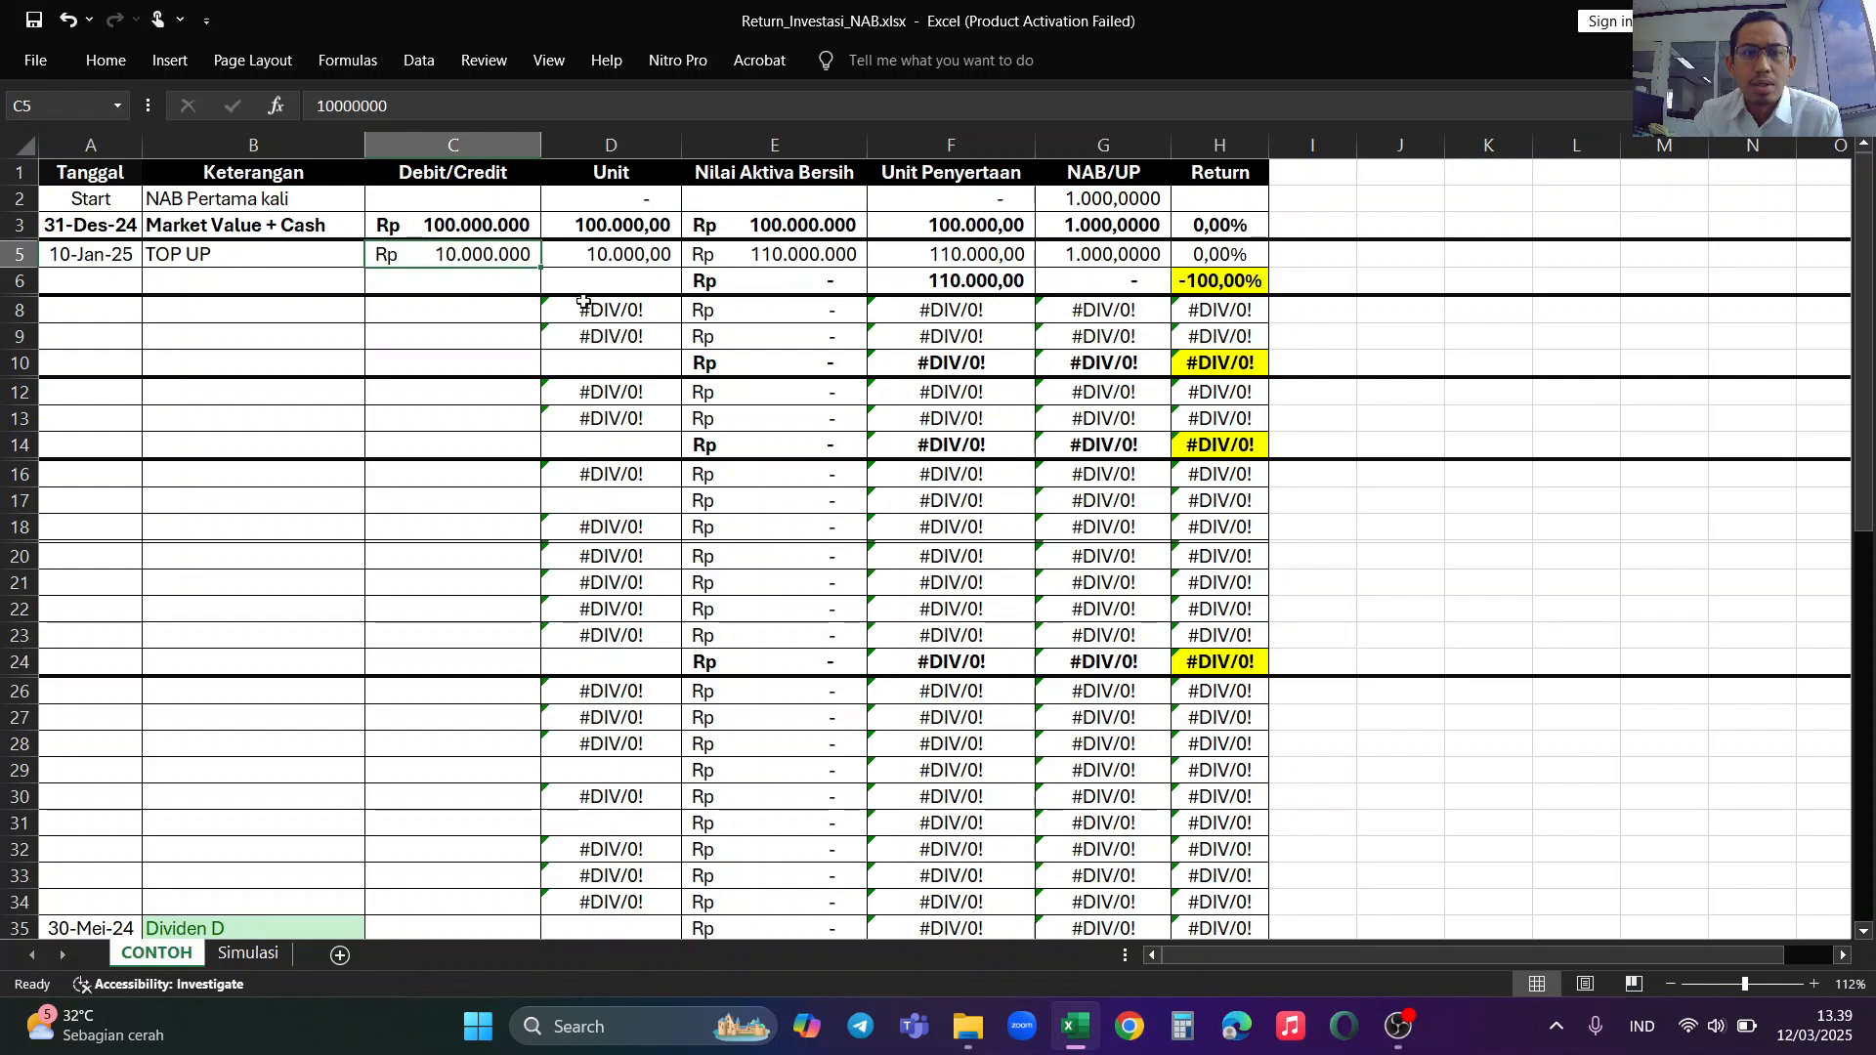
pyautogui.click(804, 255)
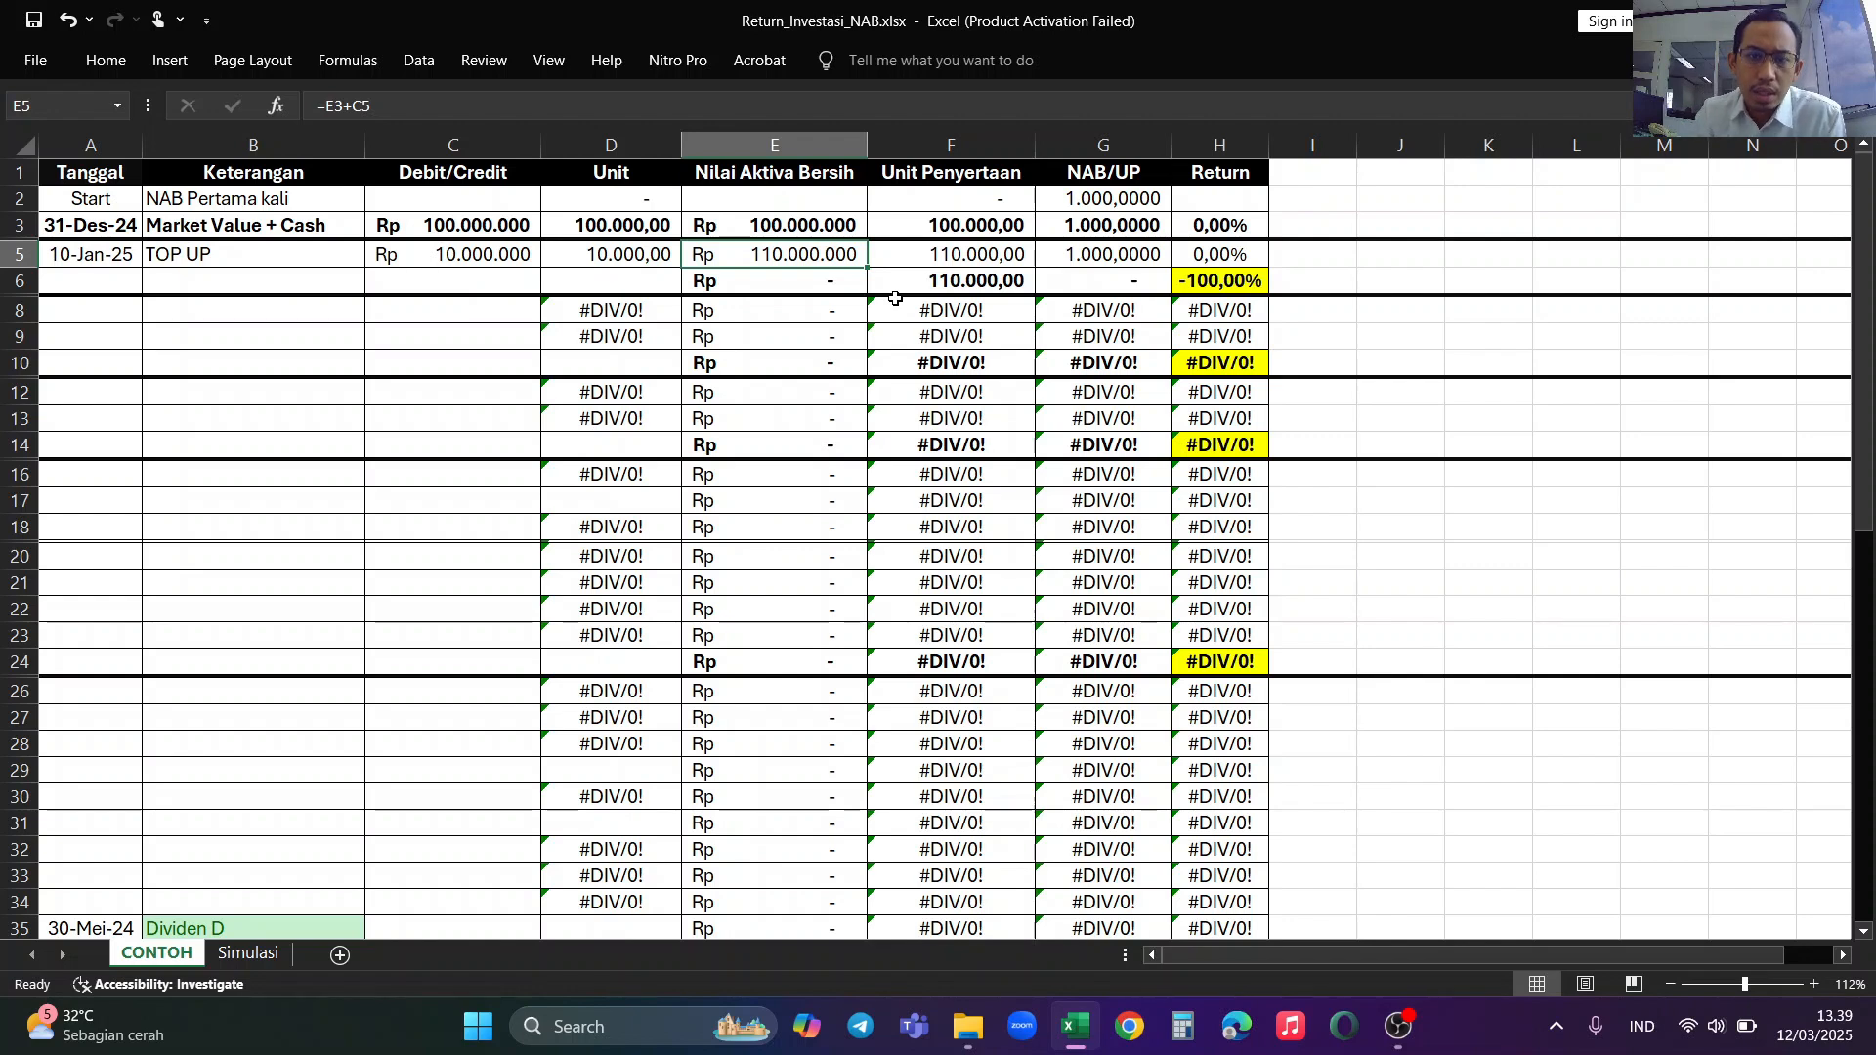
pyautogui.click(972, 256)
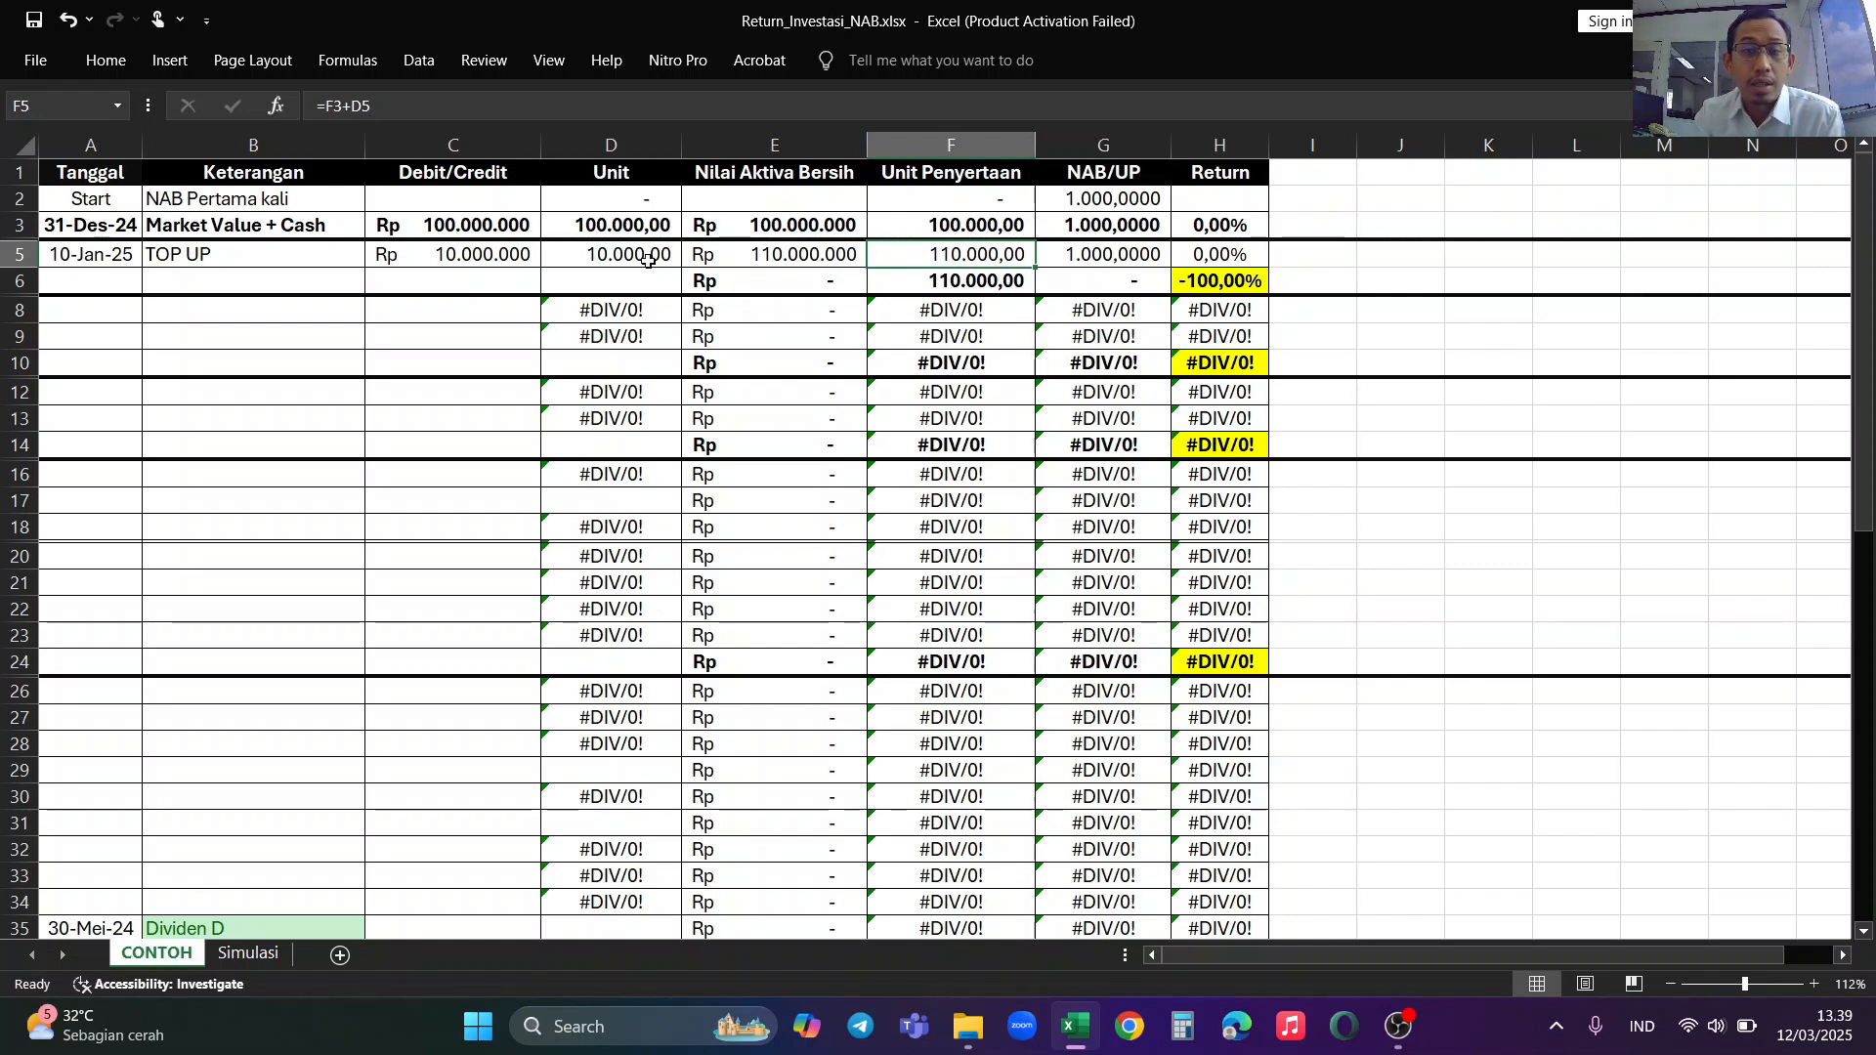
pyautogui.click(1080, 254)
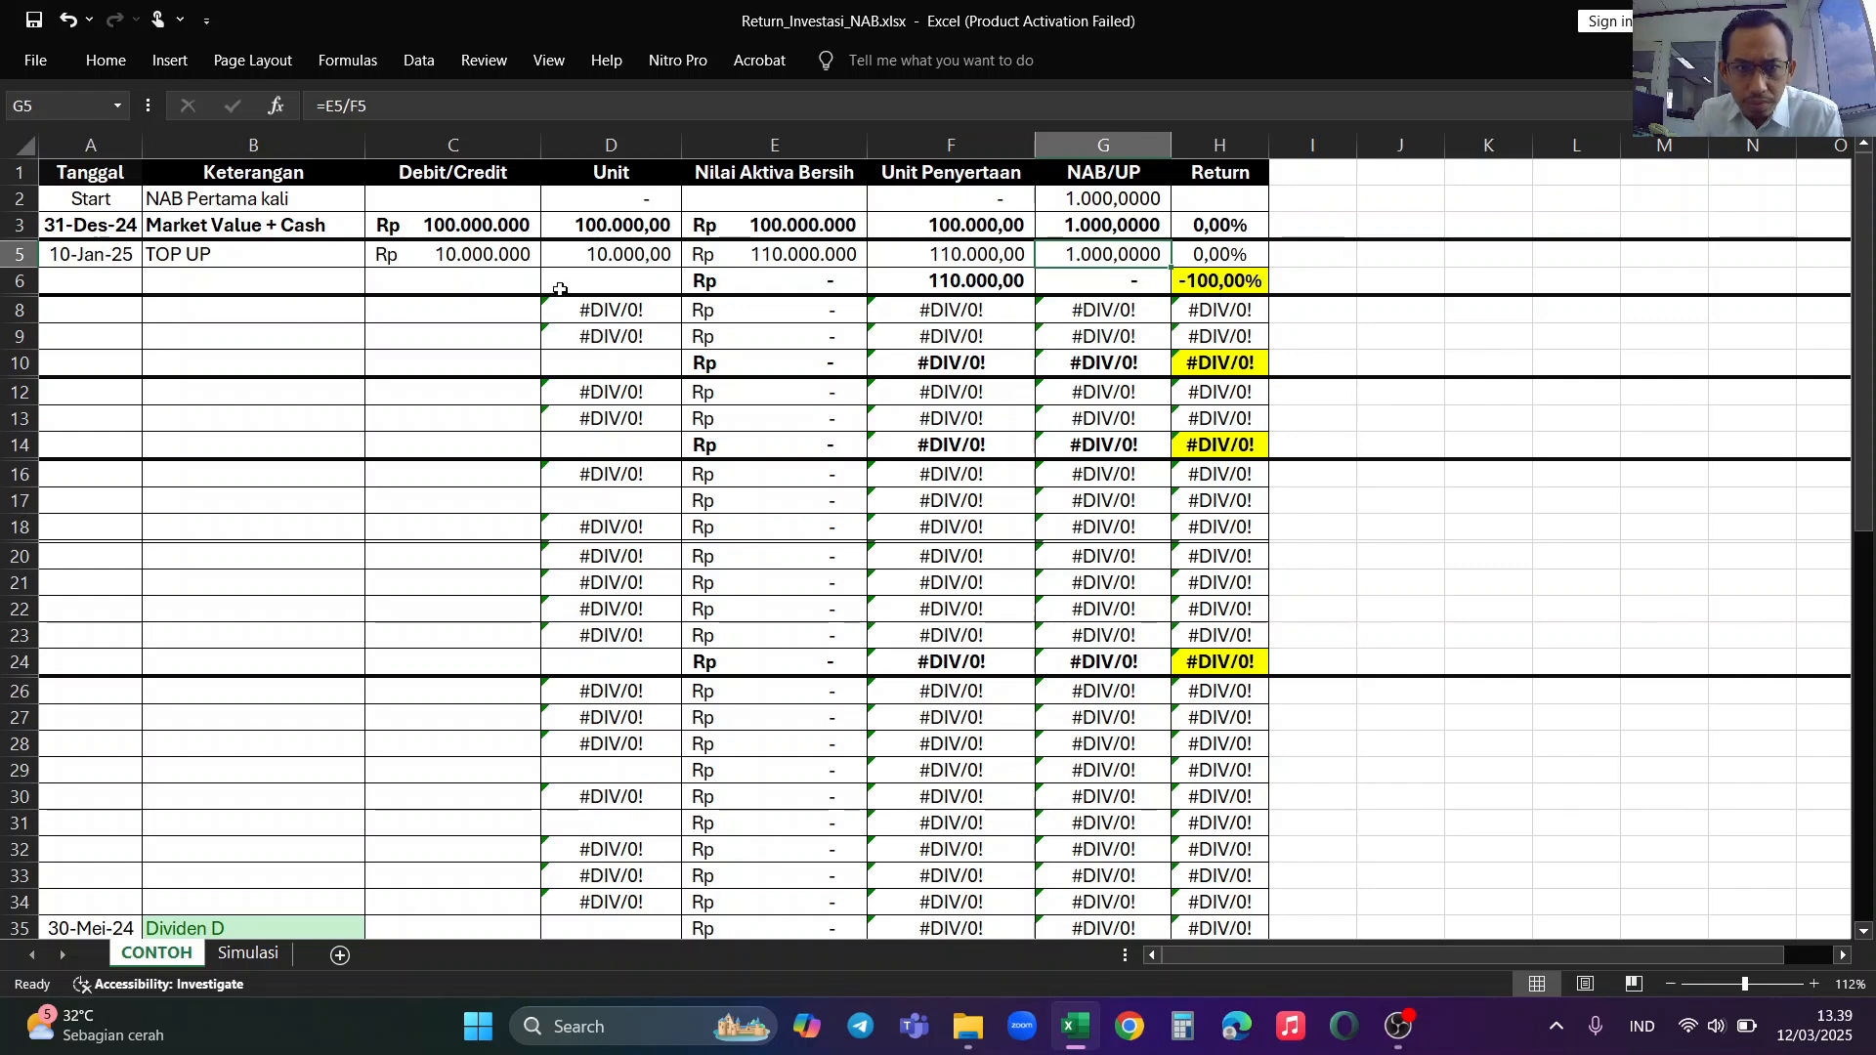
# Step: Enter the date 31 JAN 2025 in the Tanggal column of row 6
pyautogui.click(85, 274)
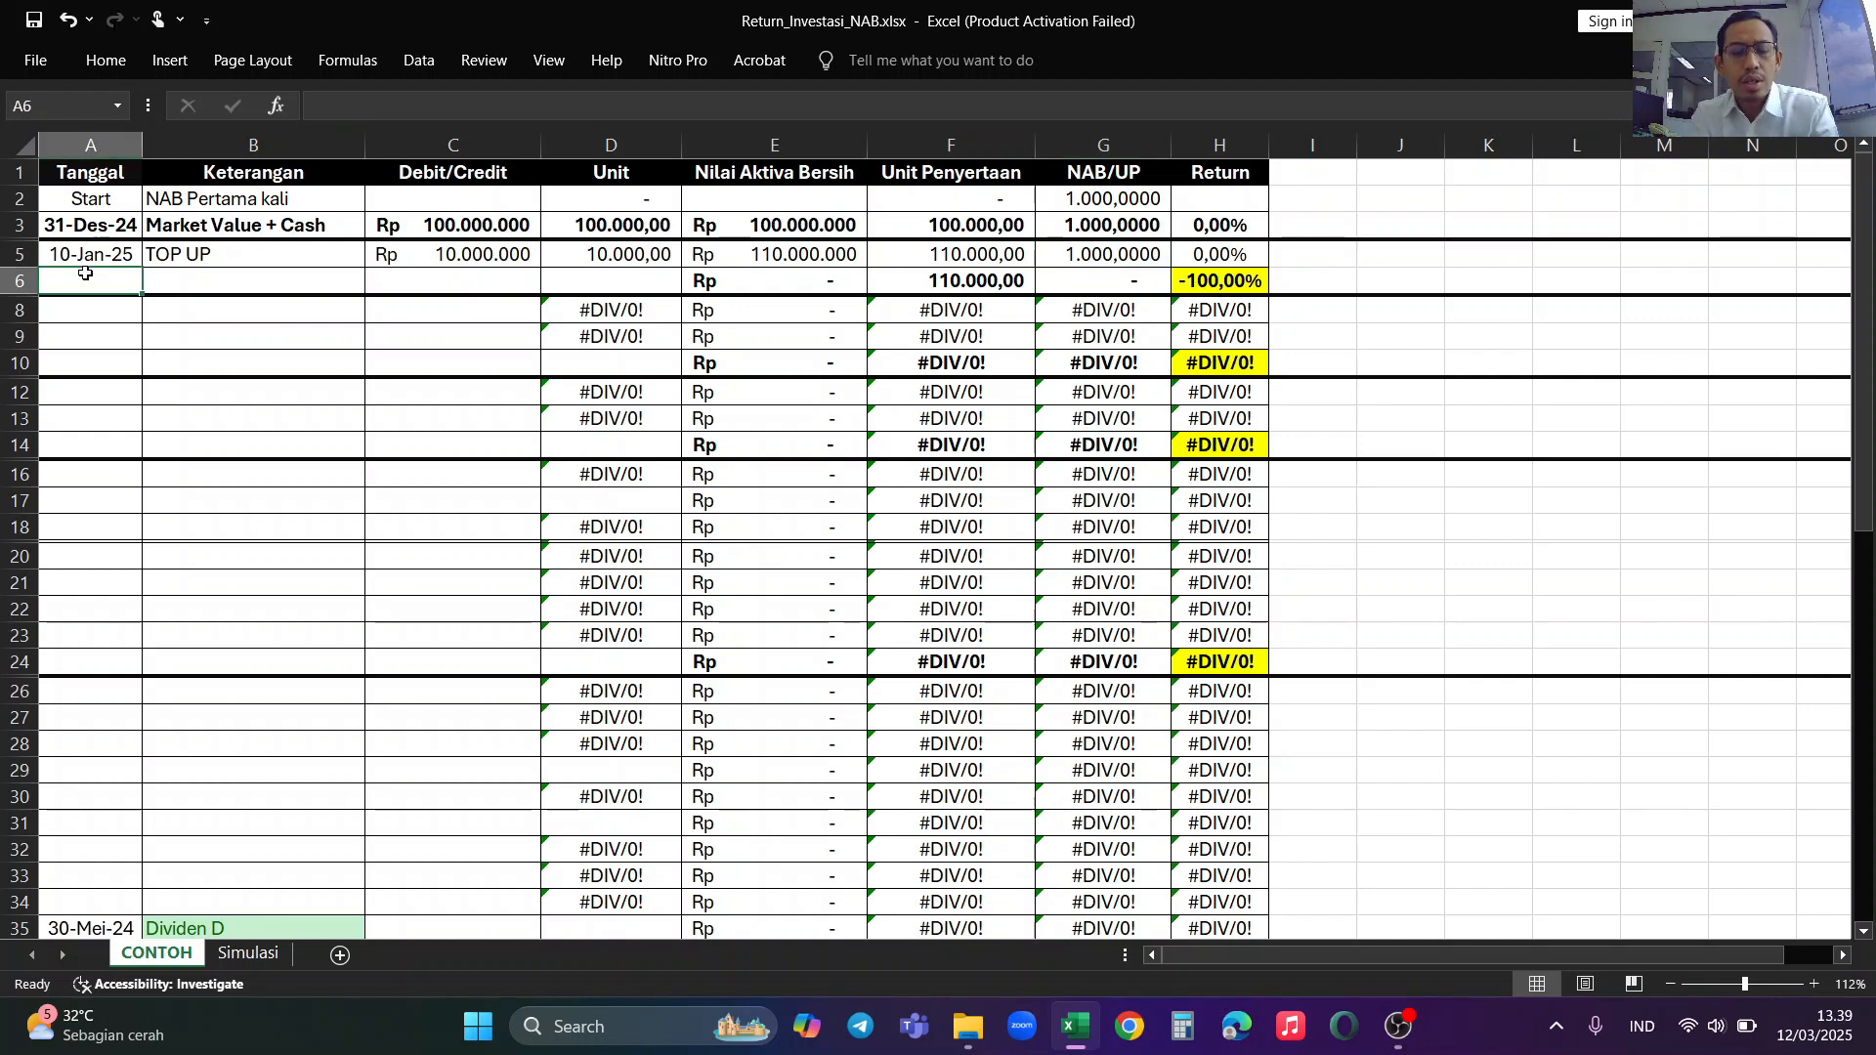
pyautogui.write('31 JAN 2025')
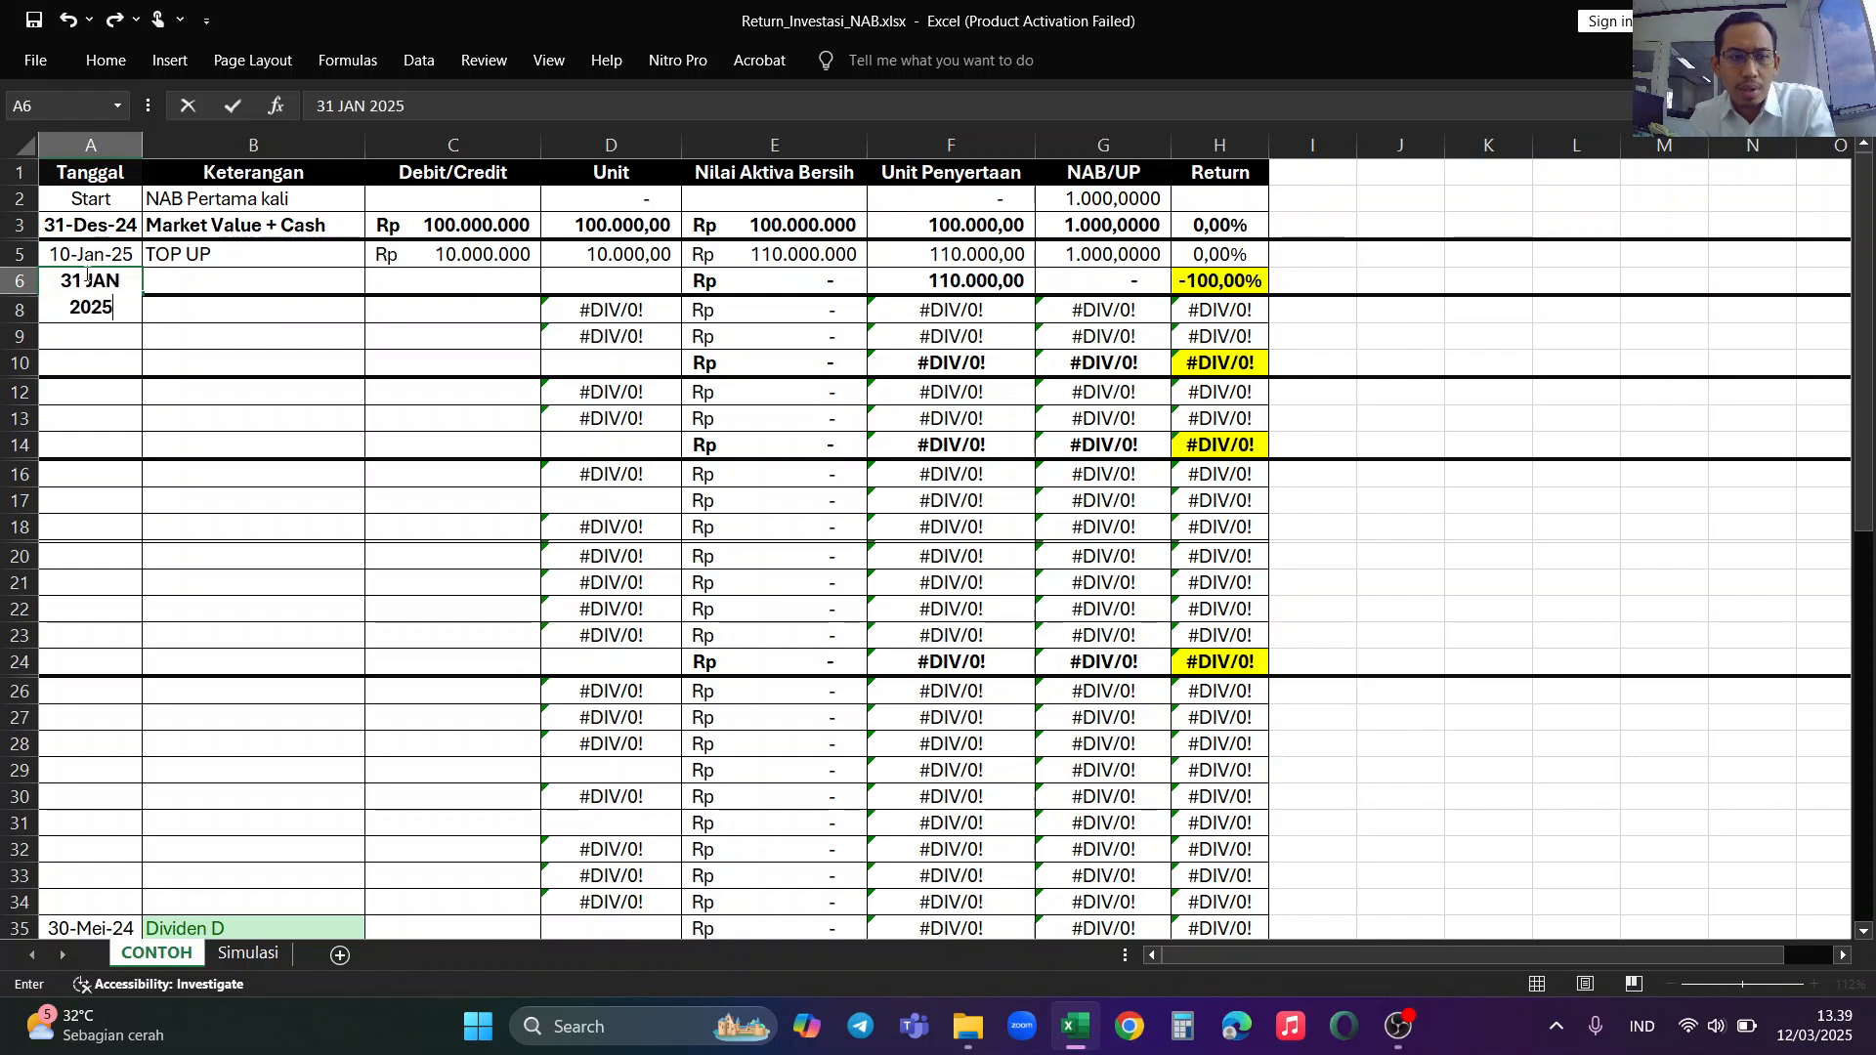
pyautogui.hotkey('ctrl', 'Return')
pyautogui.press('Down')
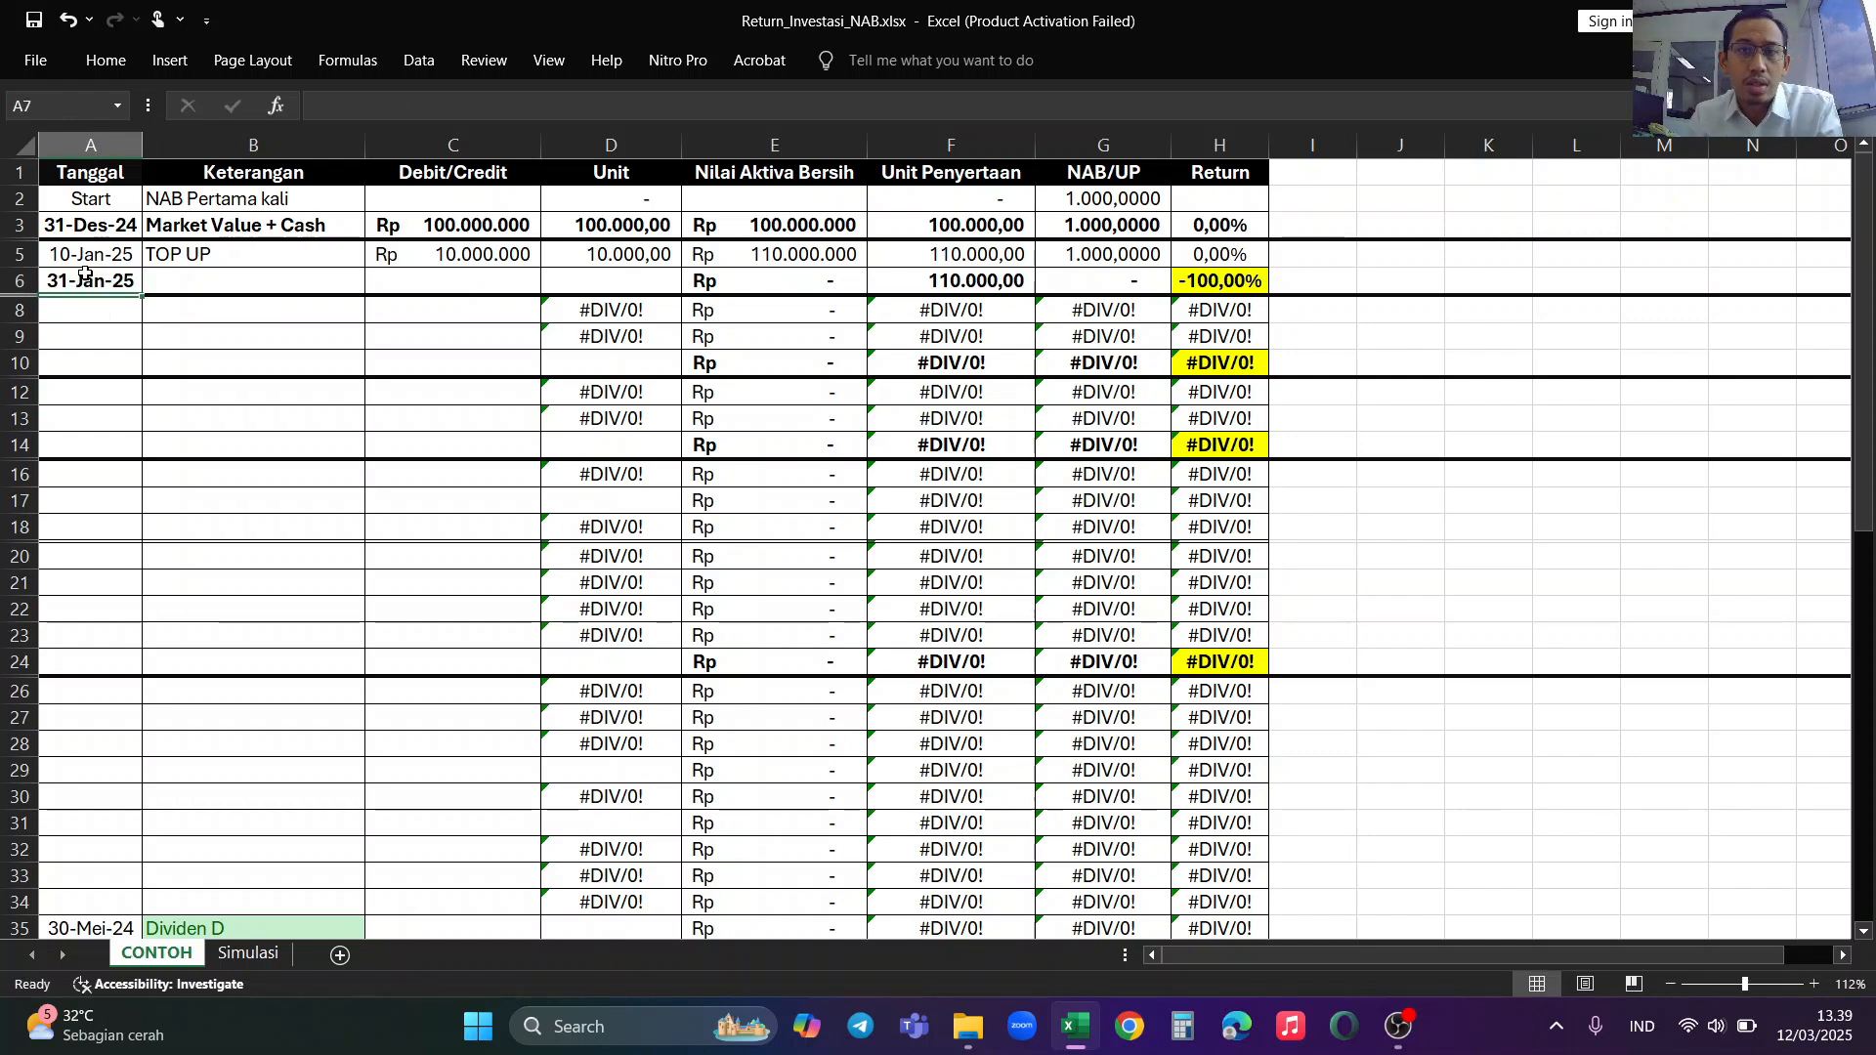
# Step: Describe the 31-Jan-25 row as Market Value + Cash in the Keterangan column
pyautogui.click(195, 294)
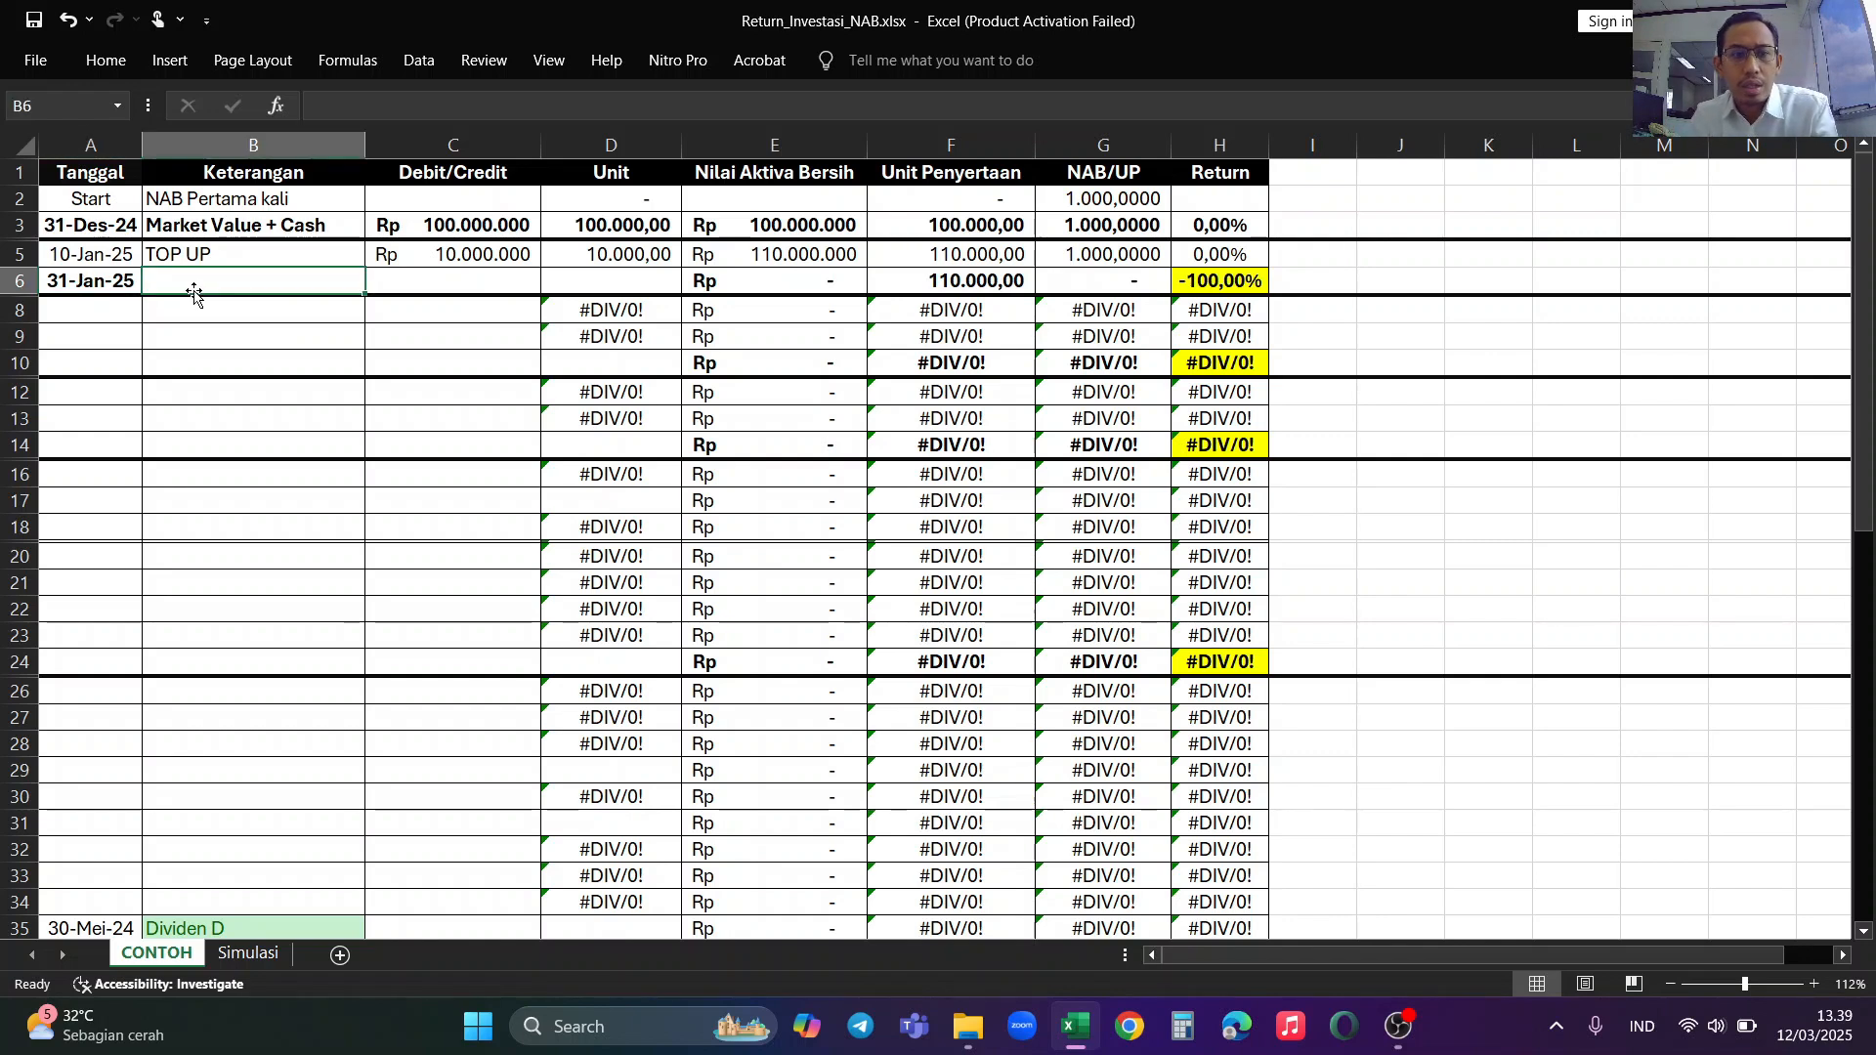
pyautogui.doubleClick(195, 291)
pyautogui.write('mA')
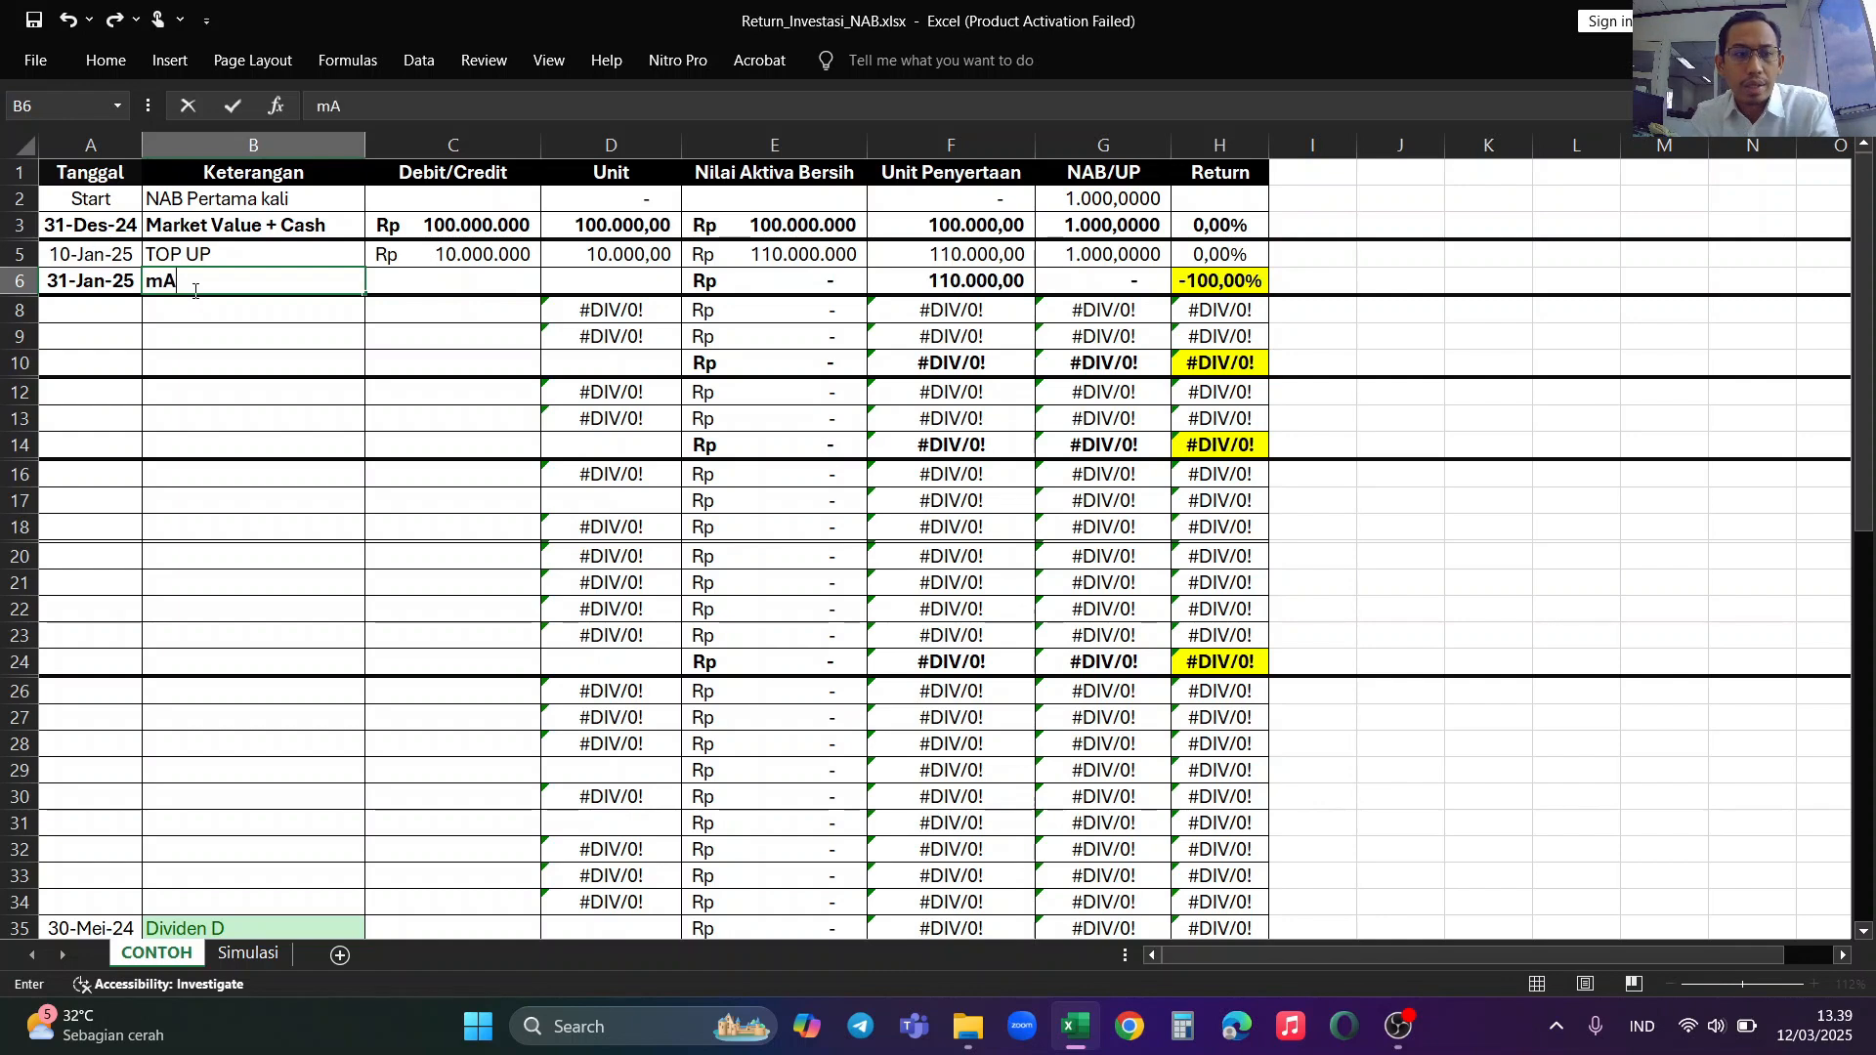
pyautogui.press('BackSpace')
pyautogui.press('BackSpace')
pyautogui.write('Market Value + ')
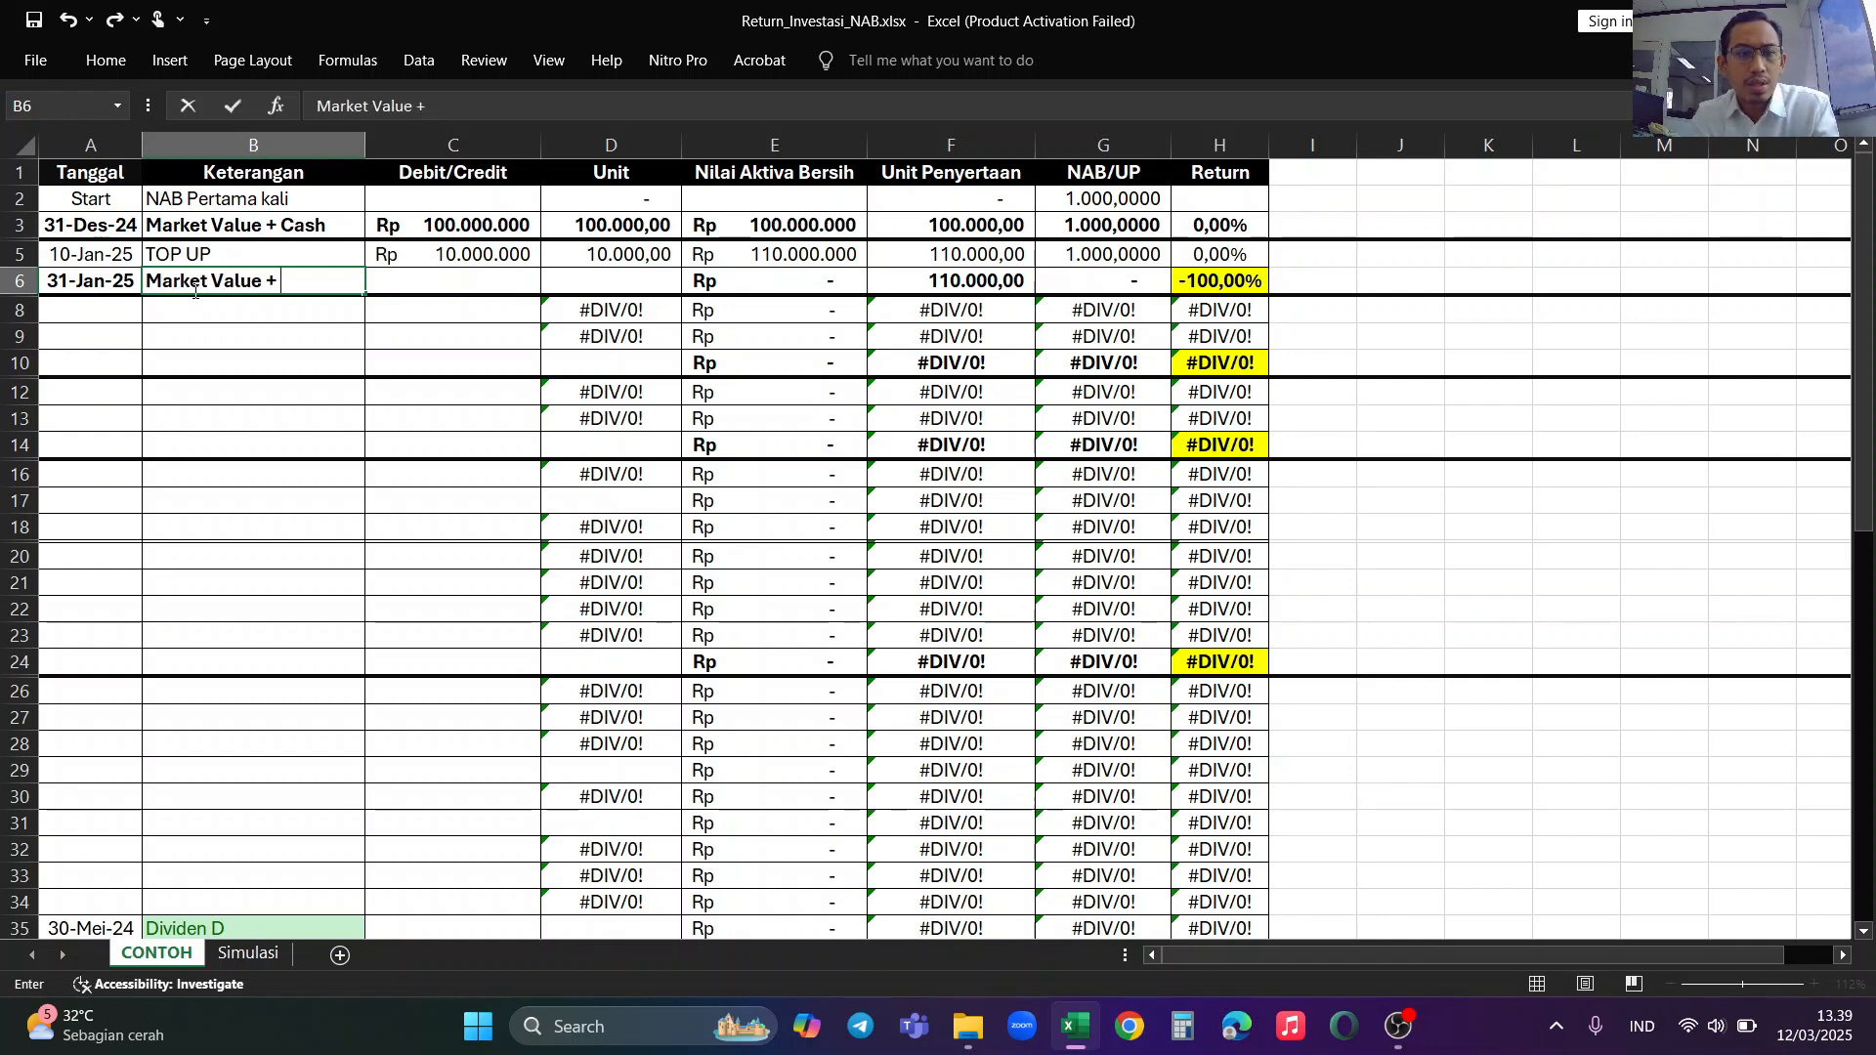
pyautogui.write('Cash')
pyautogui.press('Tab')
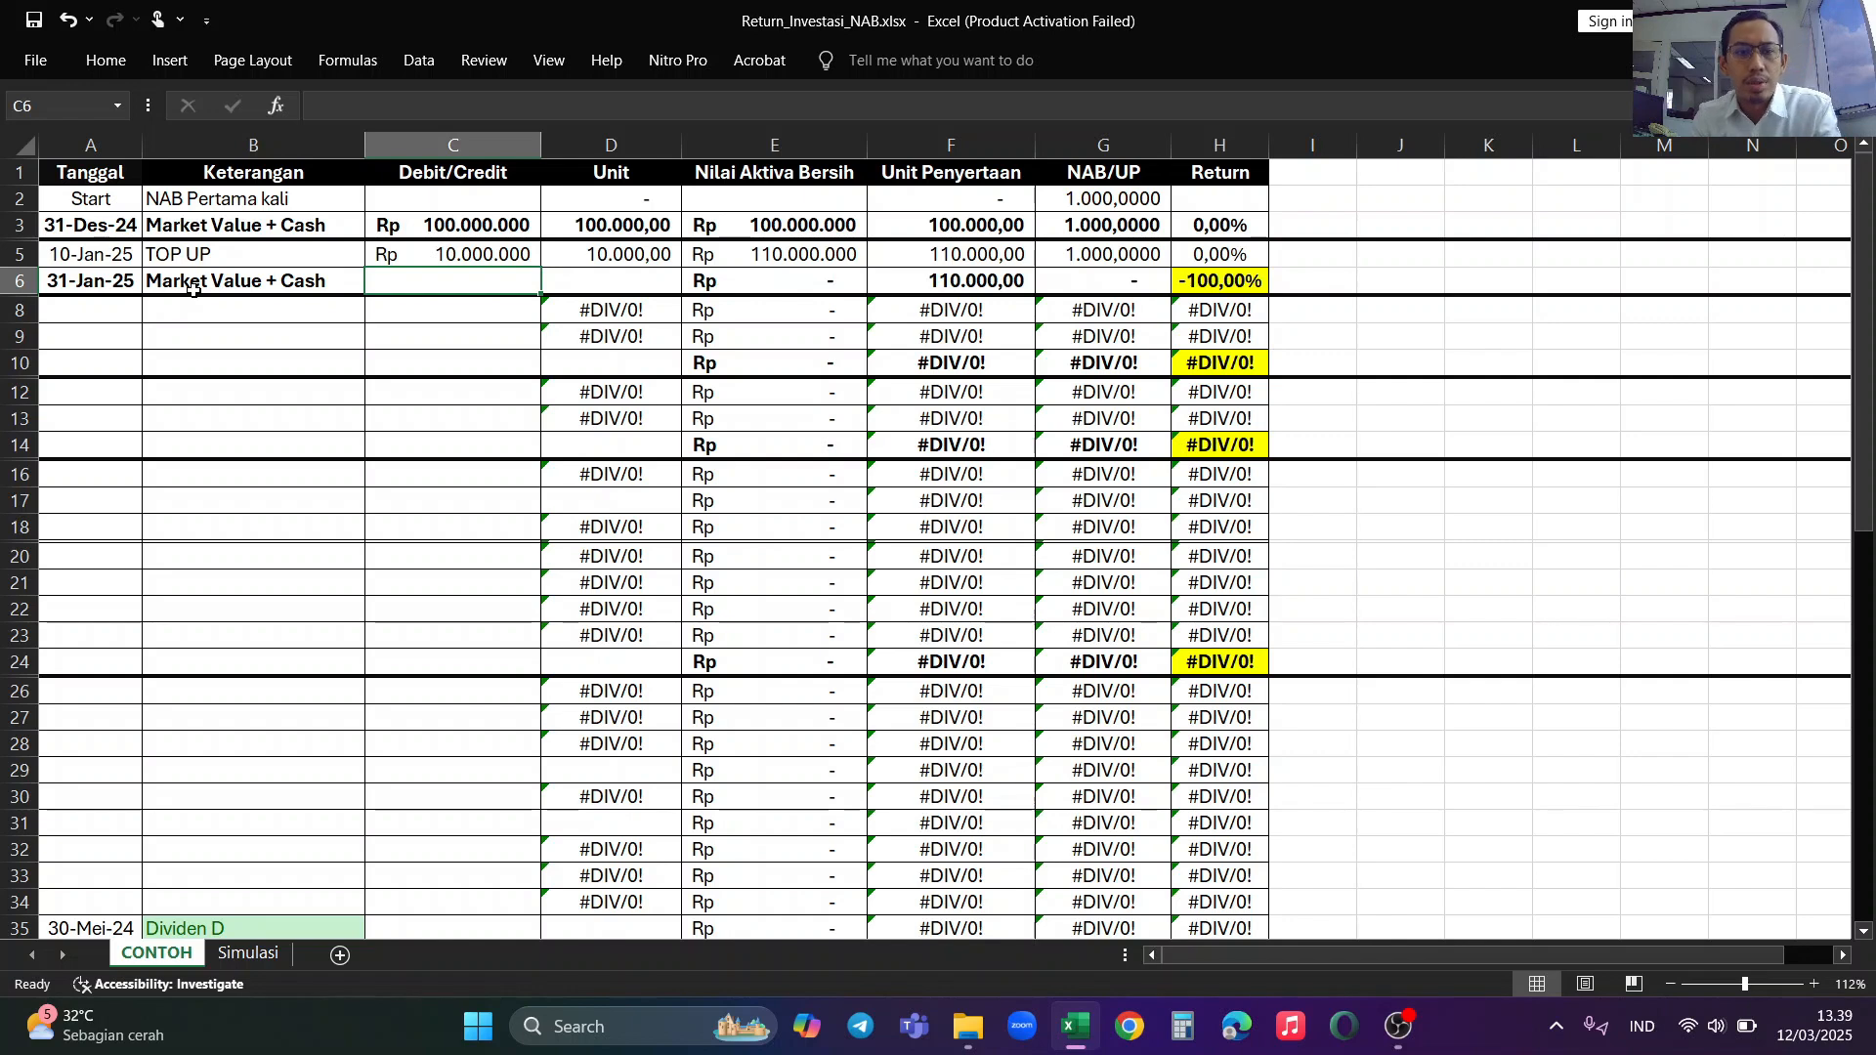
pyautogui.write('1')
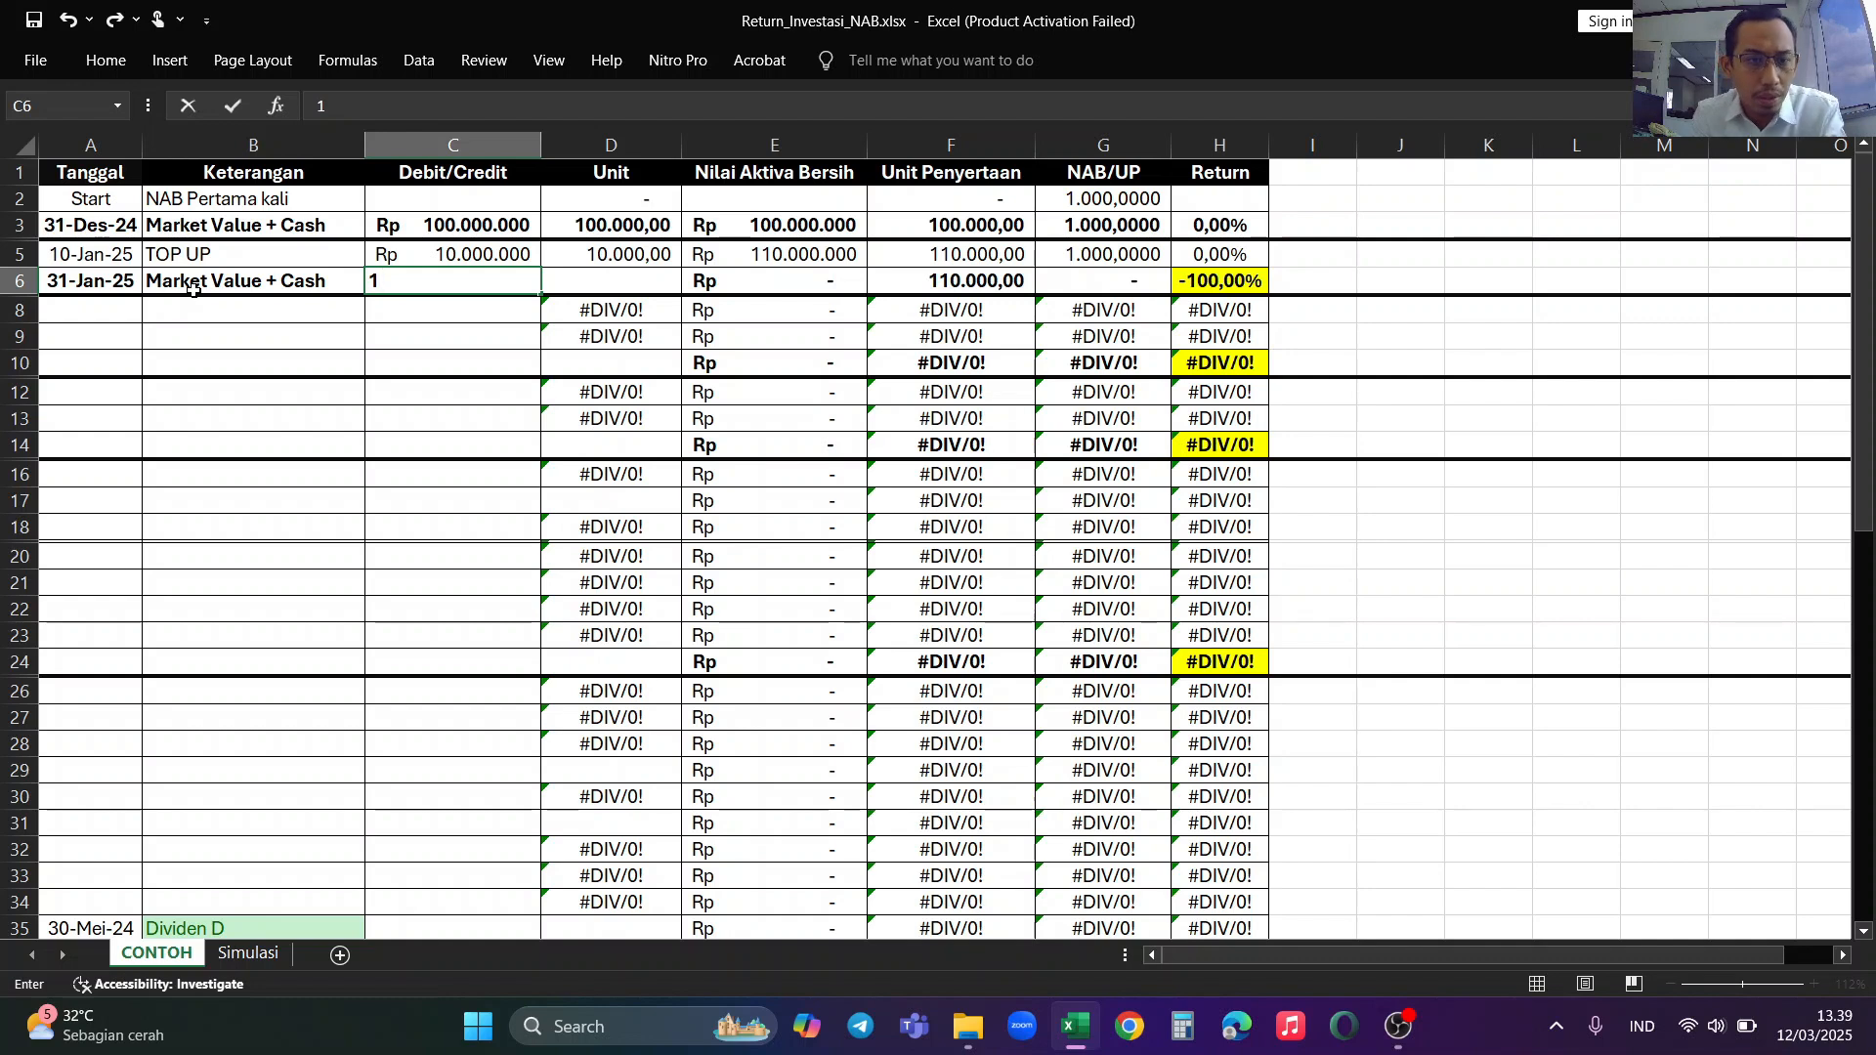
pyautogui.write('15.000')
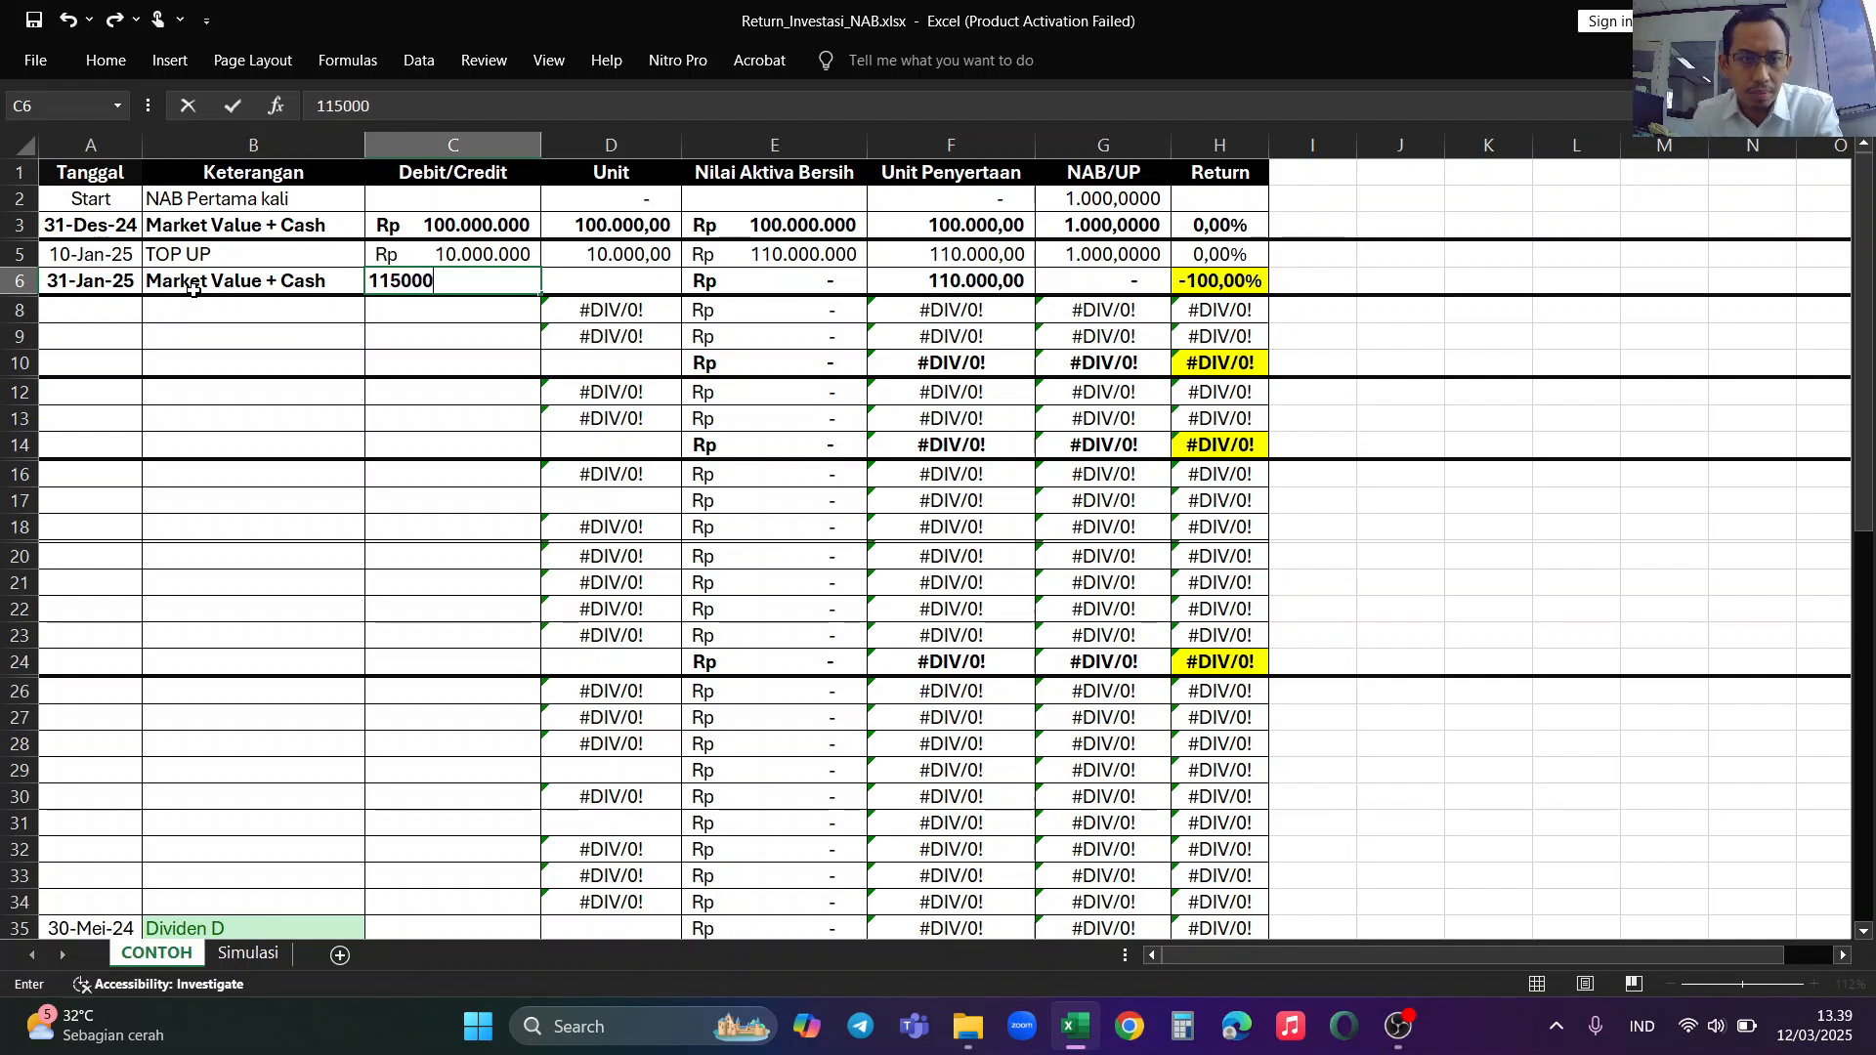
pyautogui.write('.000')
pyautogui.click(195, 295)
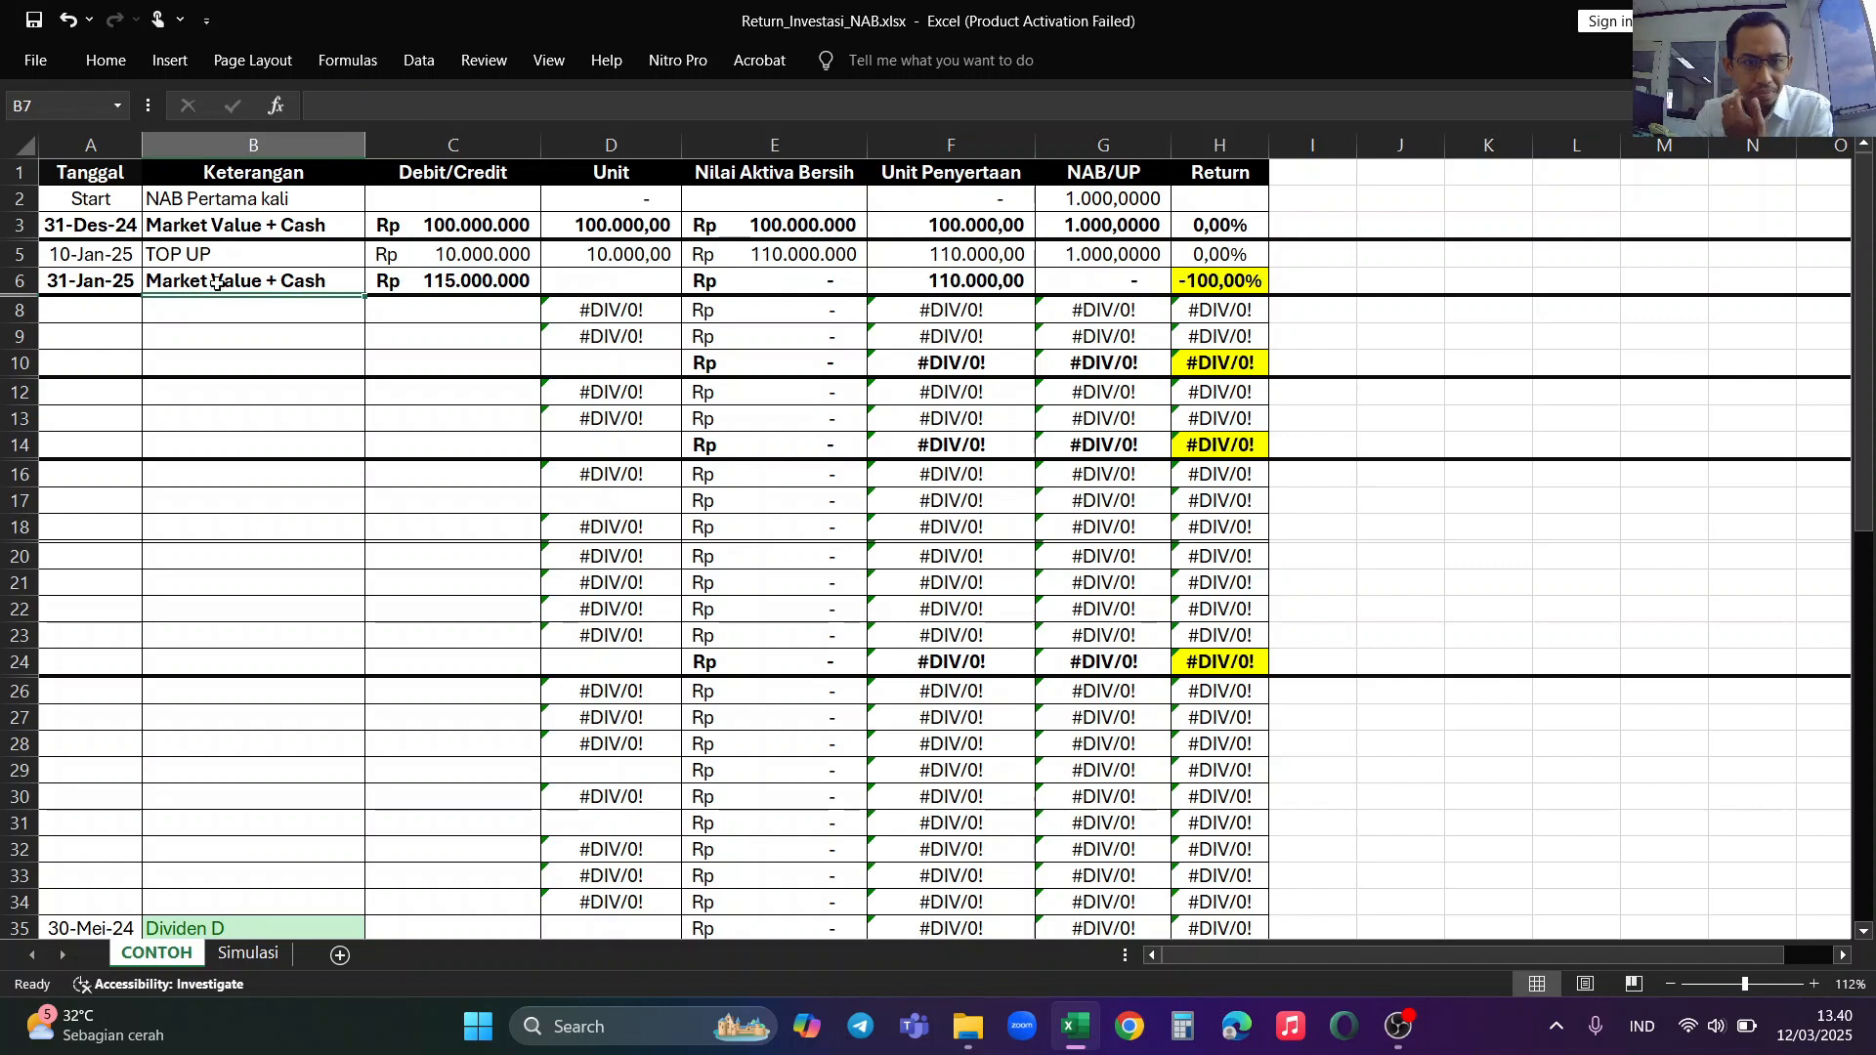
pyautogui.click(518, 280)
pyautogui.press('BackSpace')
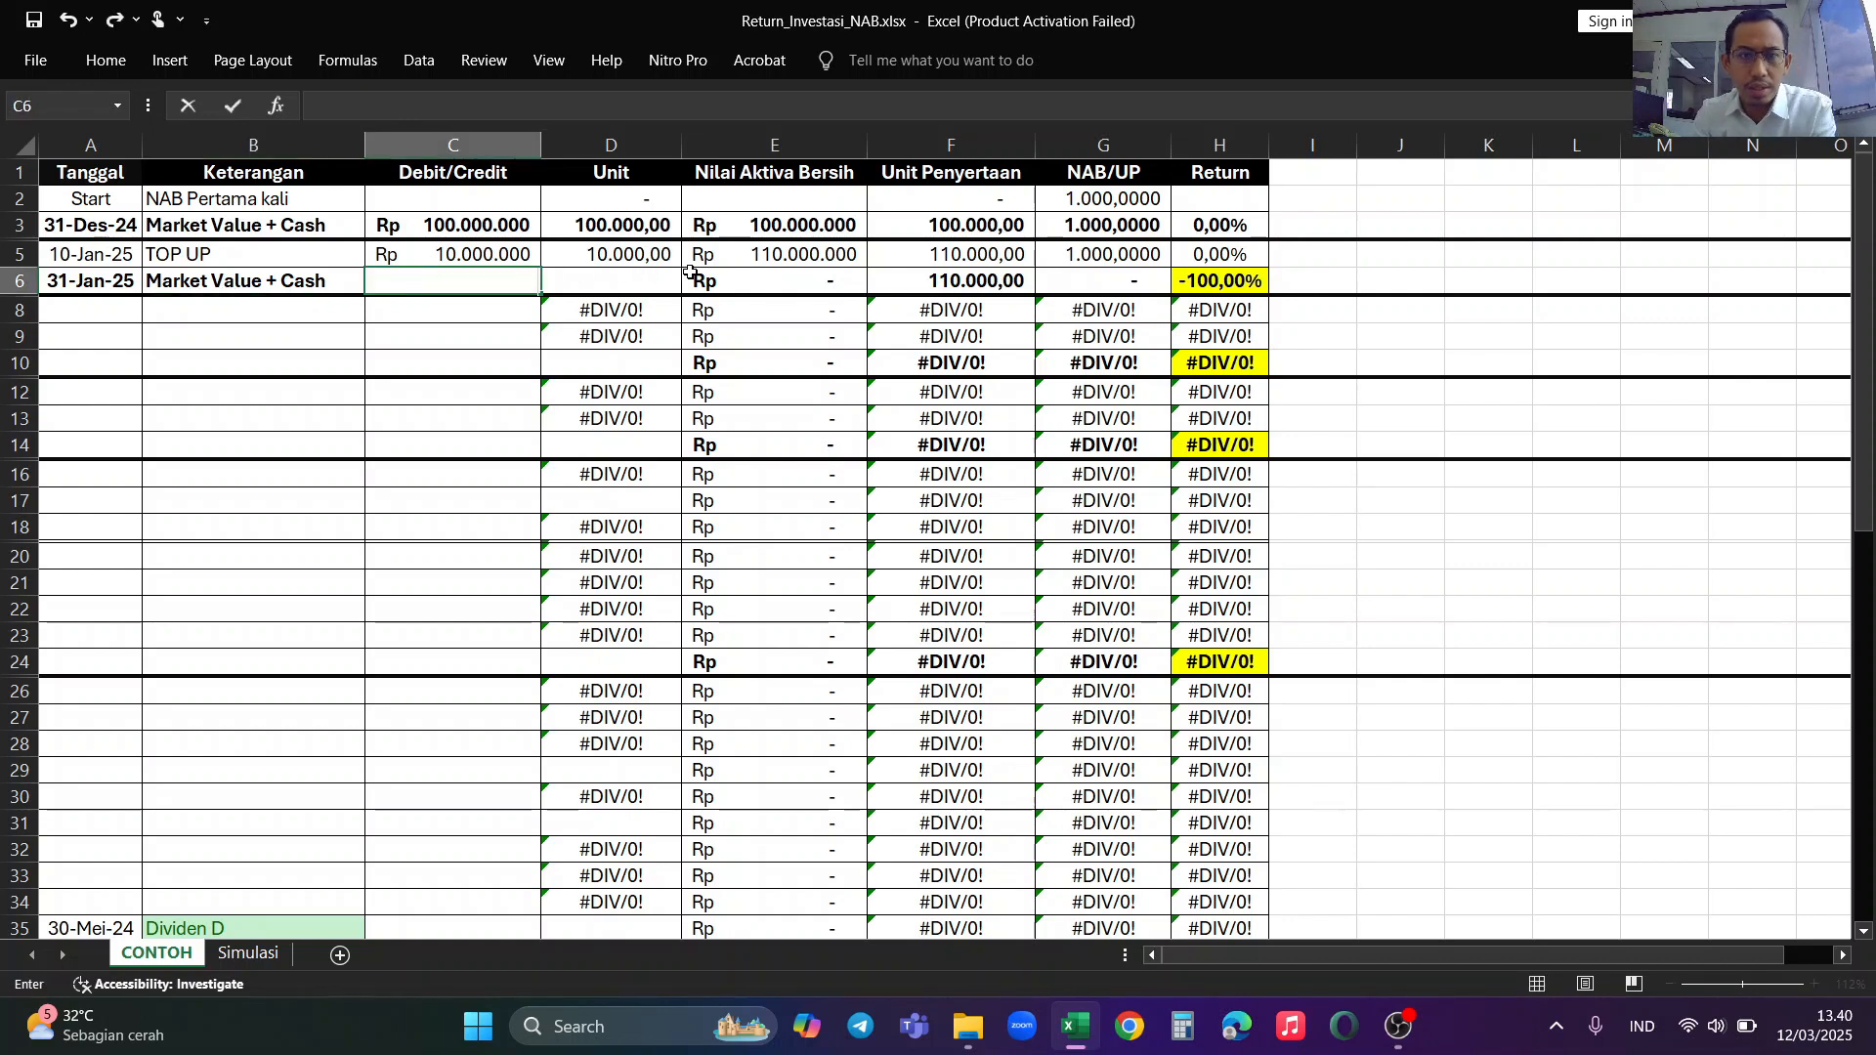
# Step: Set the Nilai Aktiva Bersih of the 31-Jan-25 row to 115000000 in E6 and check the row's Return formula
pyautogui.click(743, 278)
pyautogui.write('115000000')
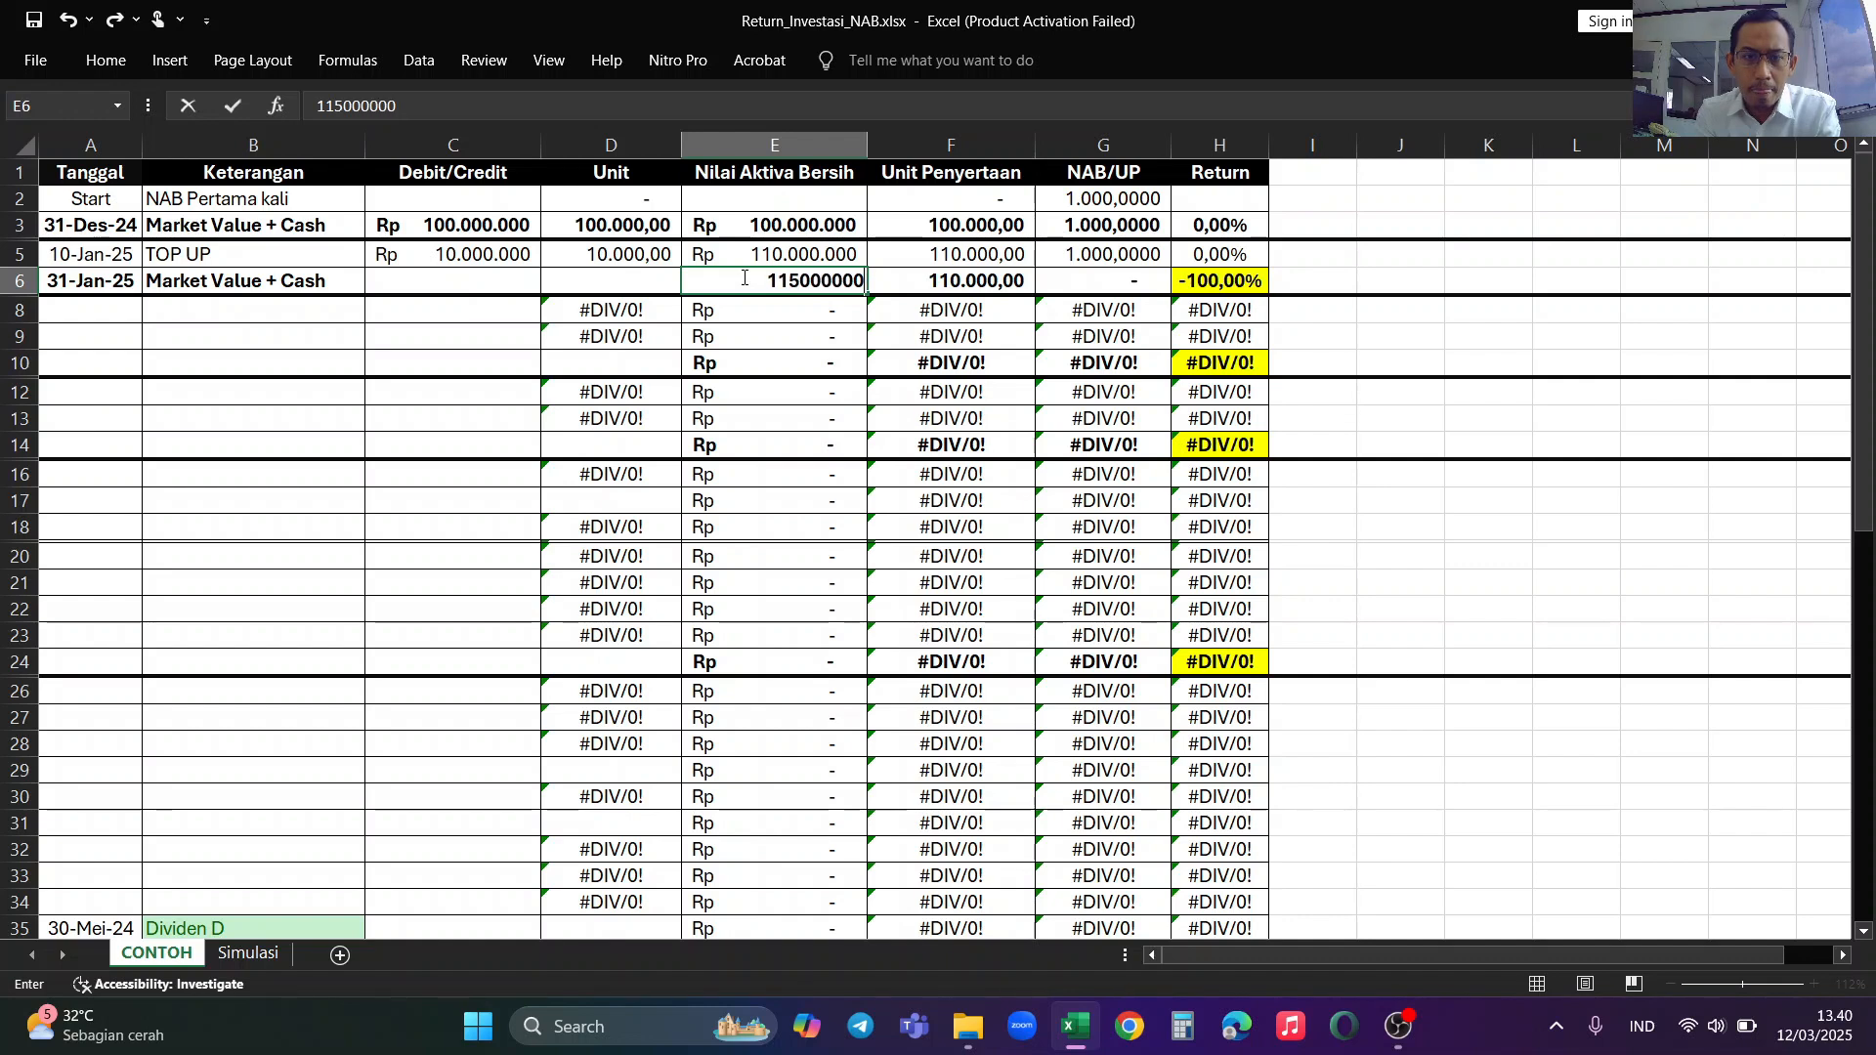
pyautogui.press('Return')
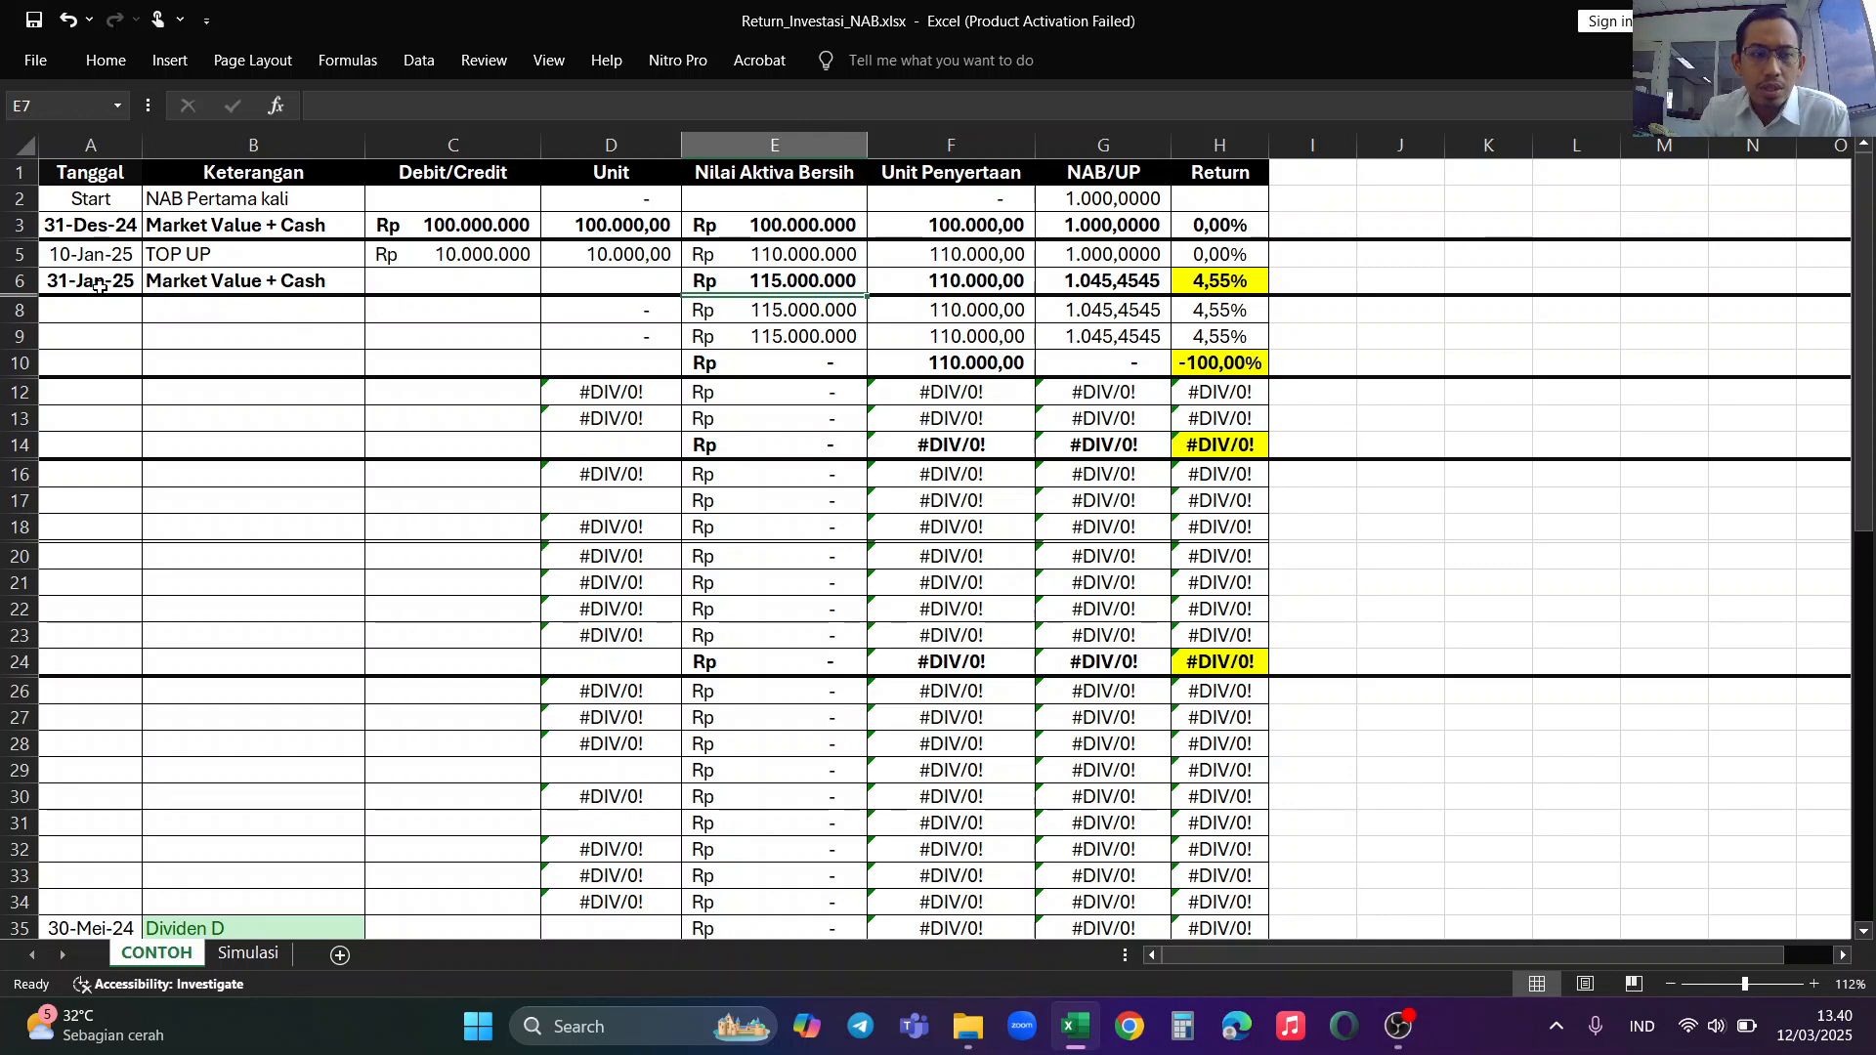
pyautogui.click(761, 281)
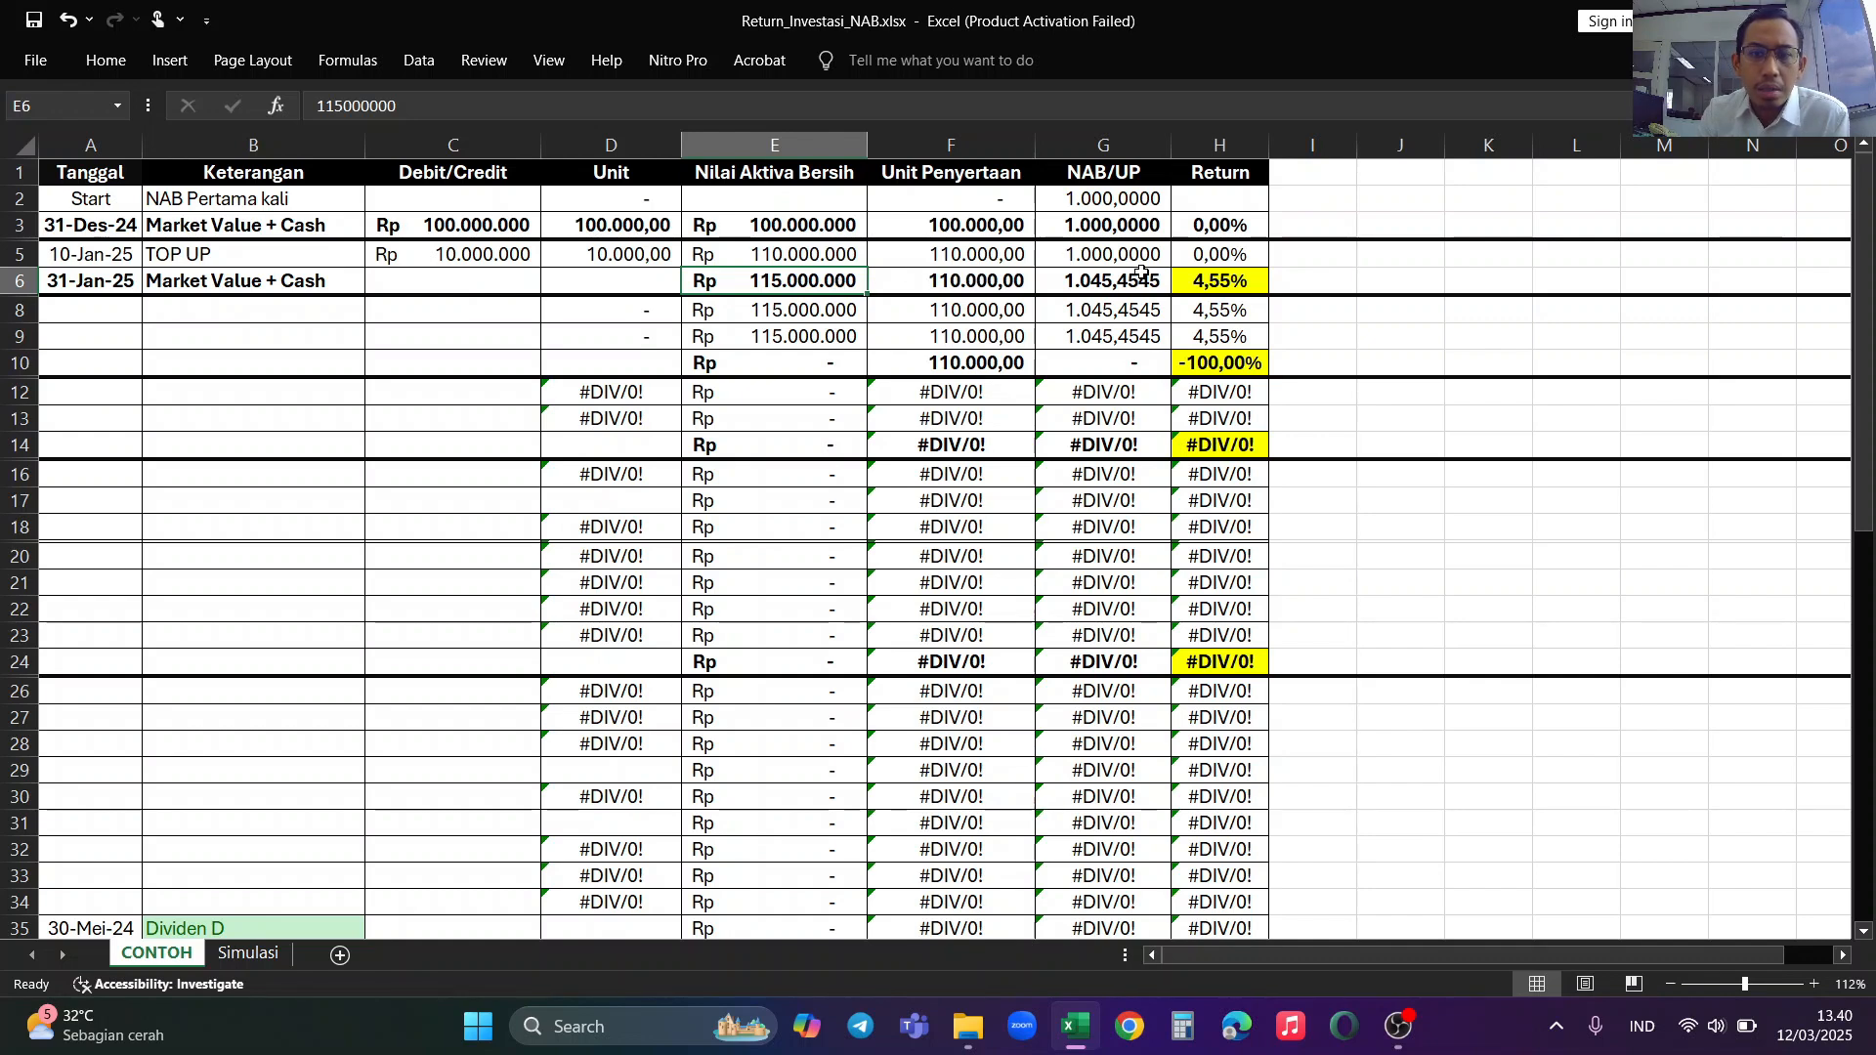
pyautogui.click(1219, 286)
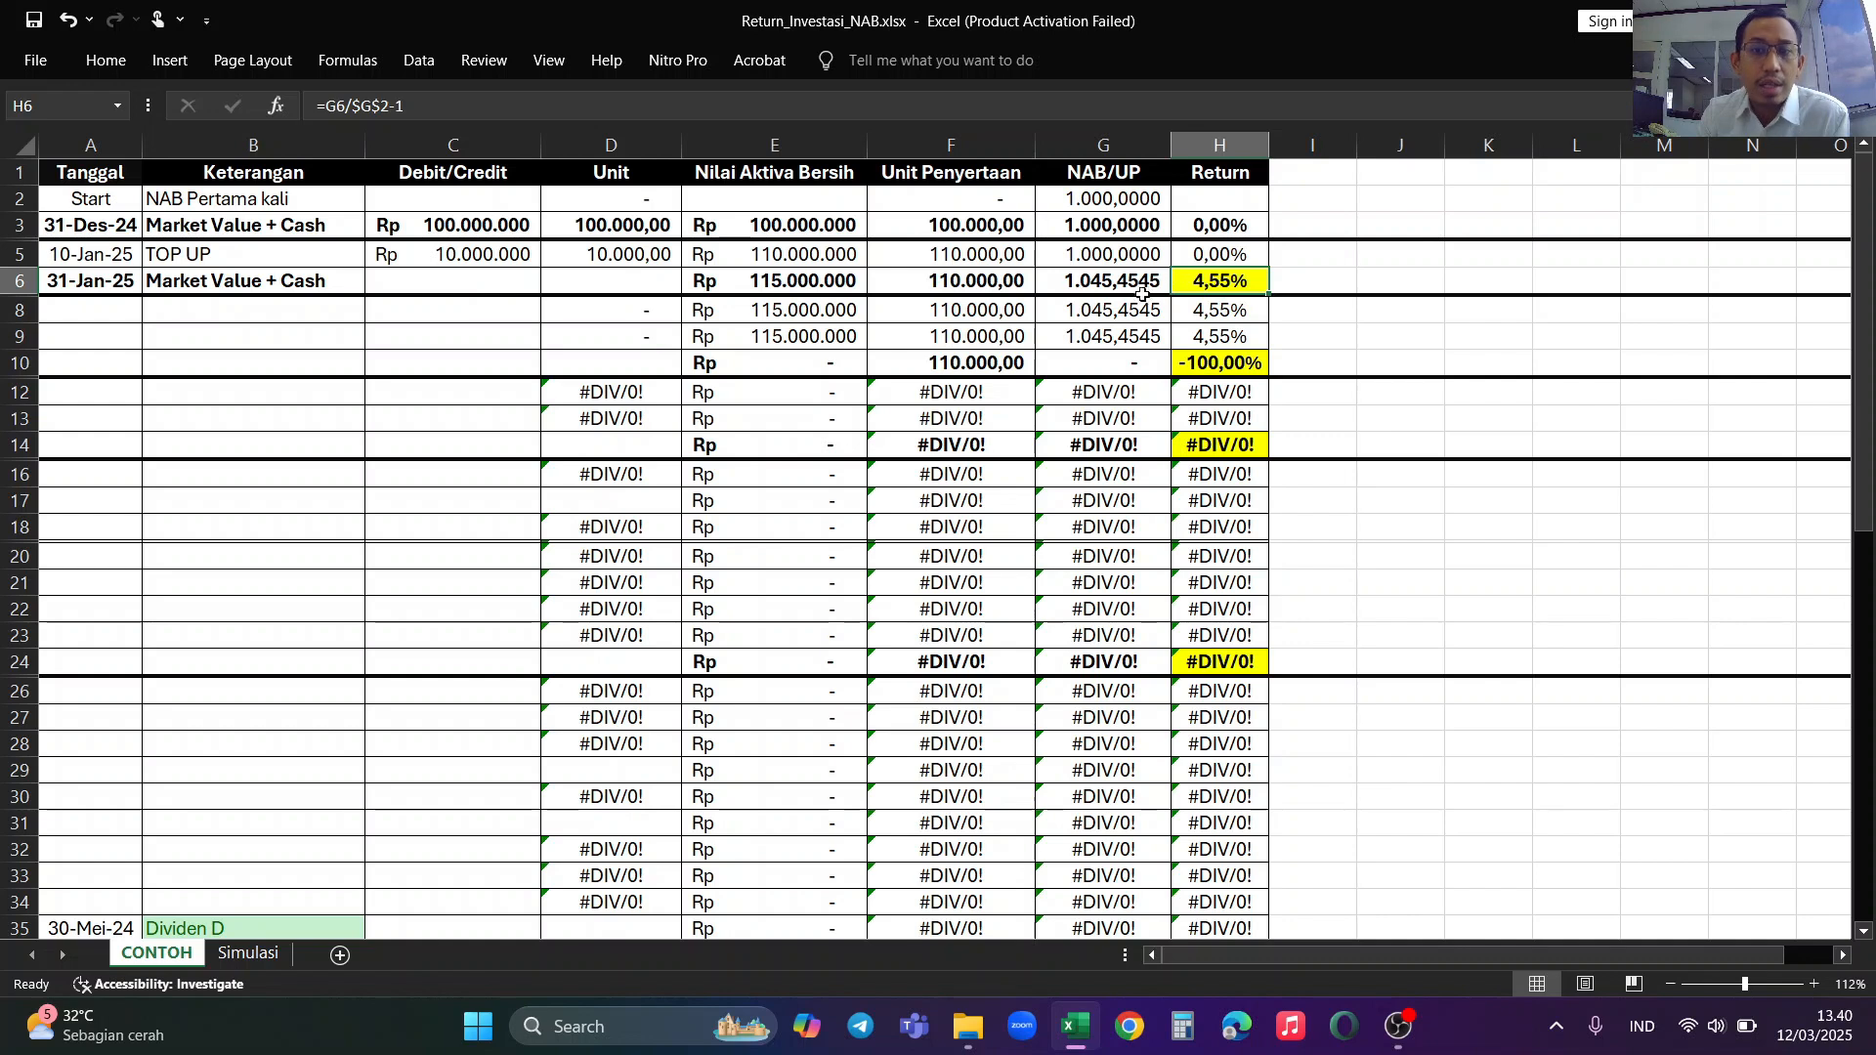
# Step: Enter the date 1 feb 2025 in the Tanggal column of row 8
pyautogui.click(204, 289)
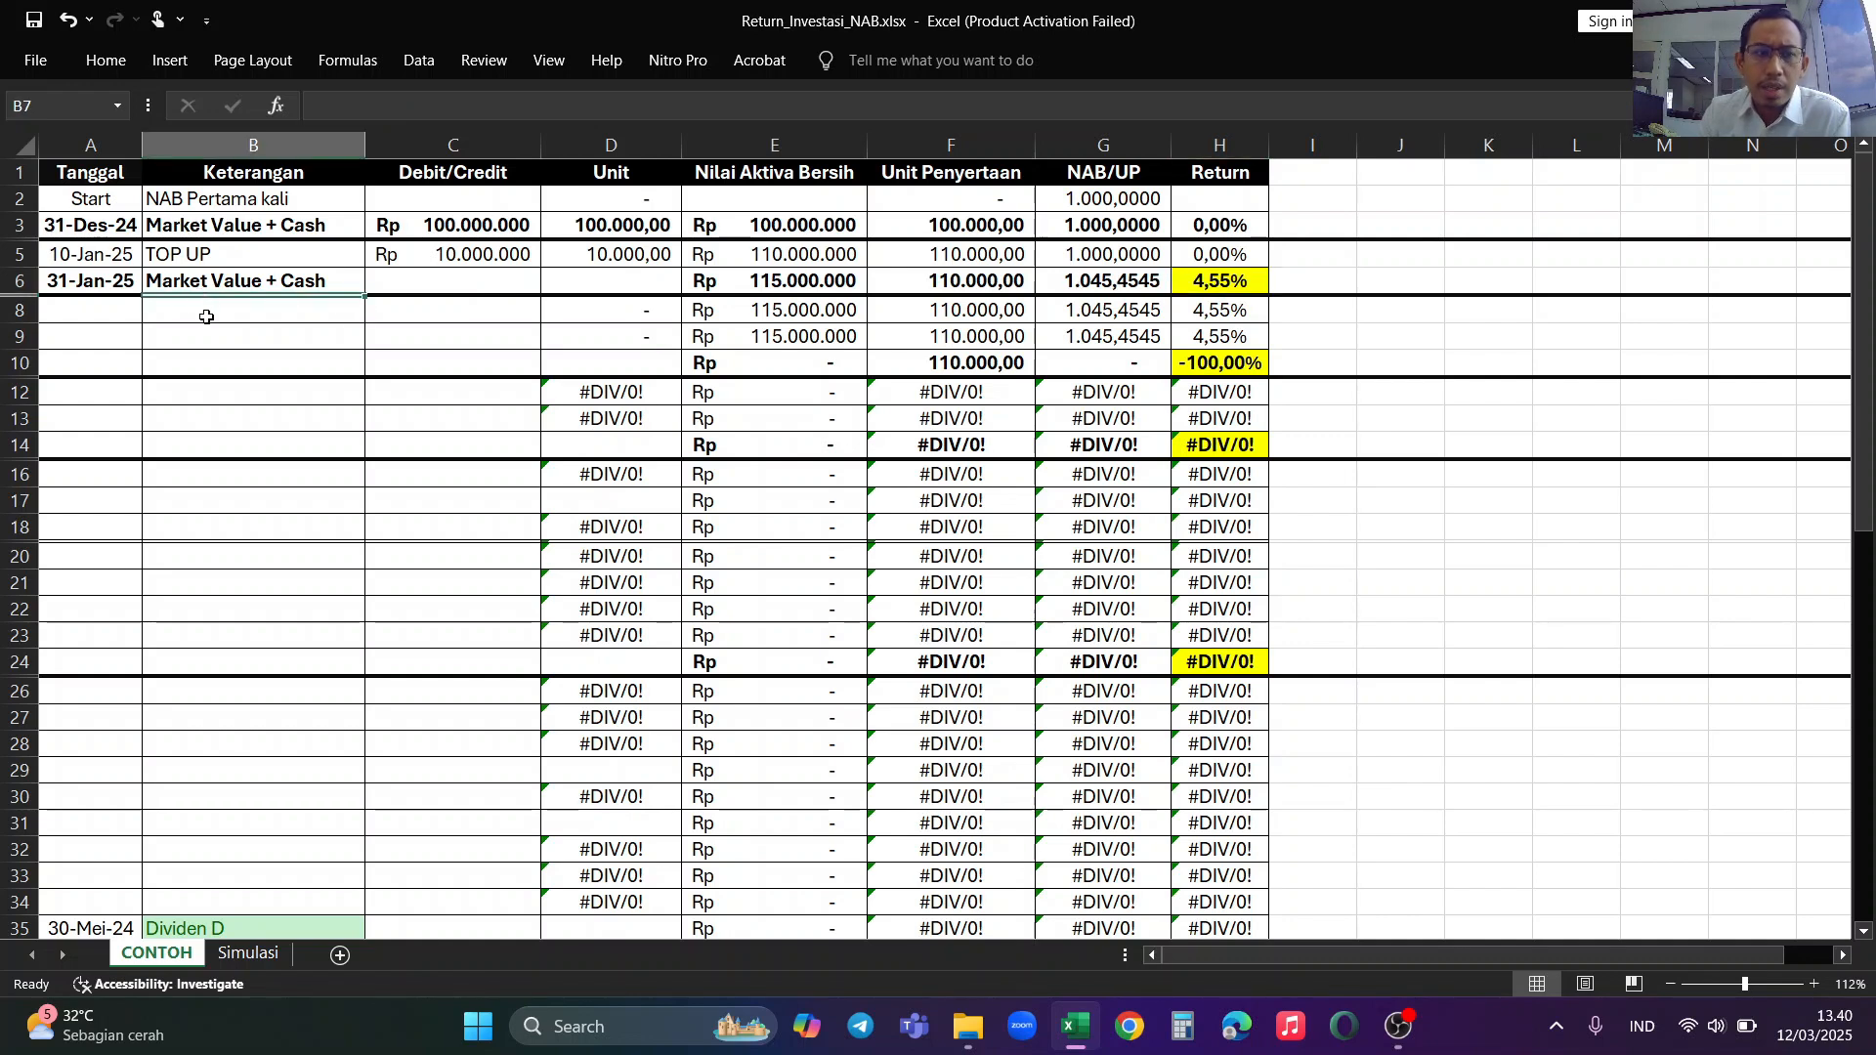
pyautogui.click(201, 313)
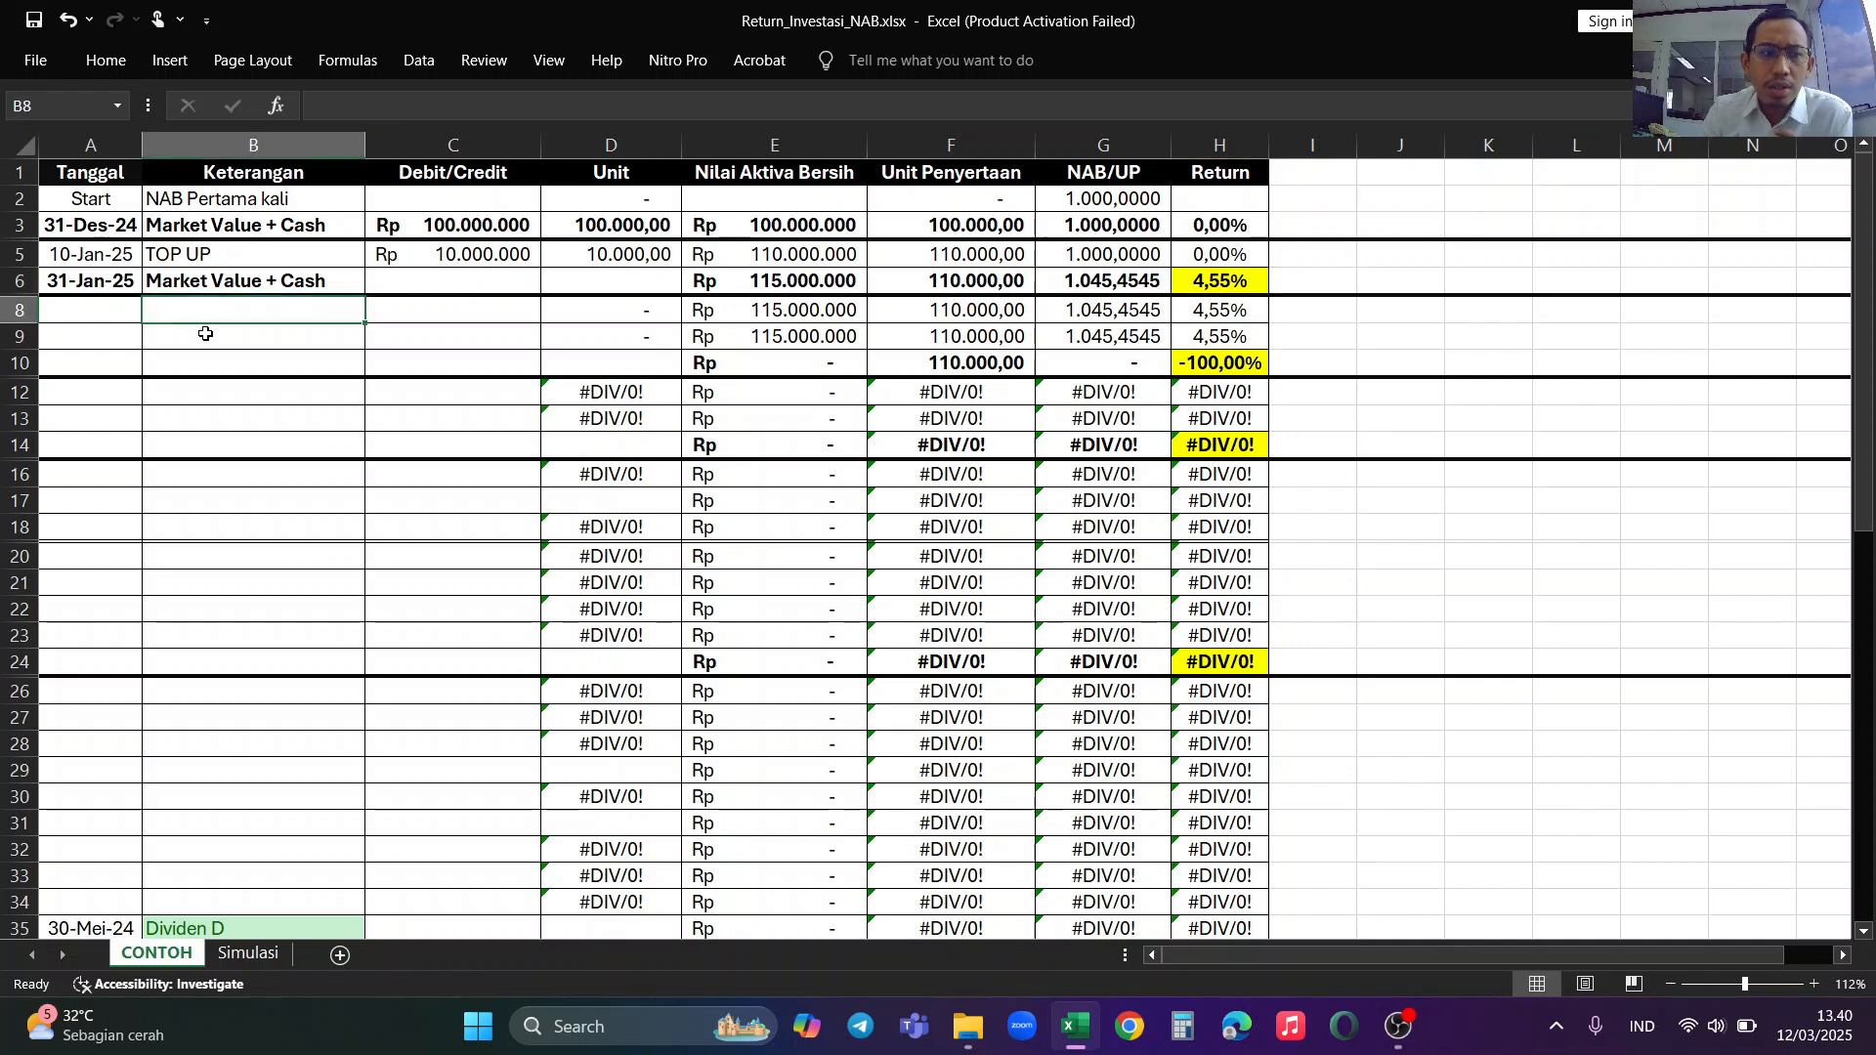
pyautogui.click(92, 309)
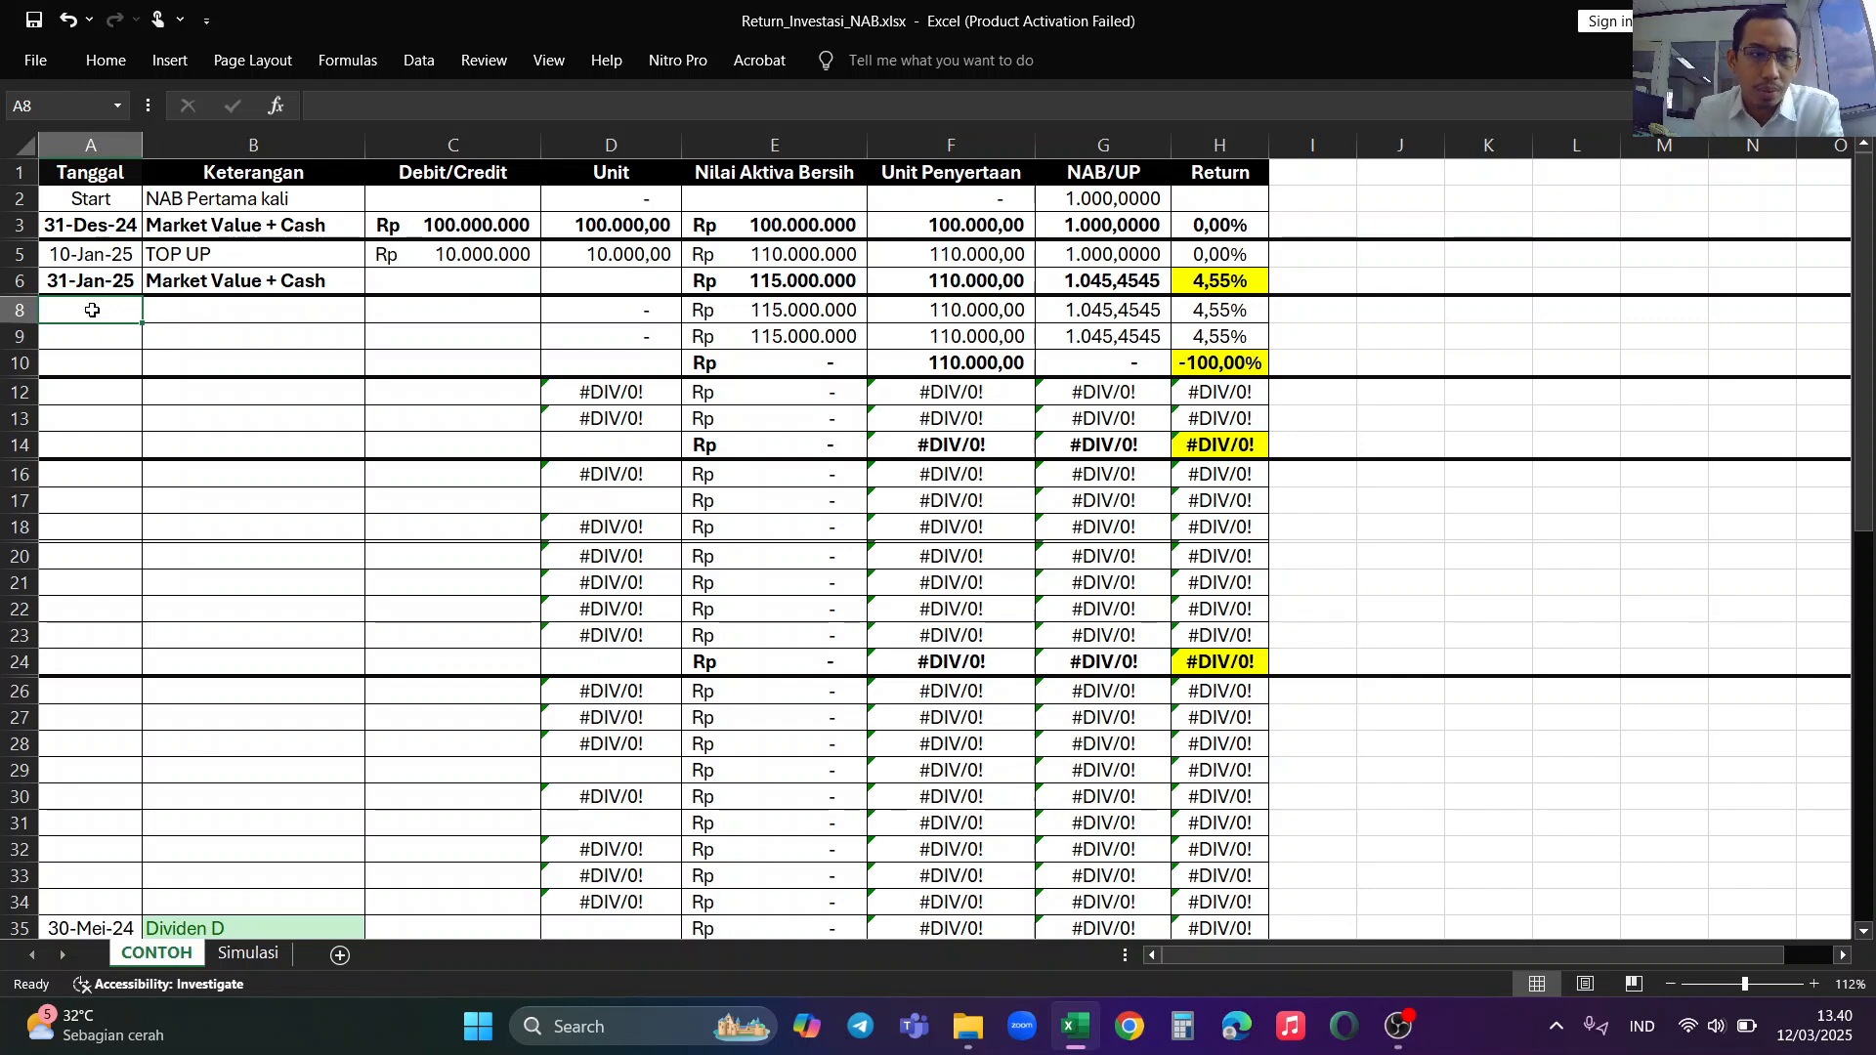
pyautogui.write('1 feb 2025')
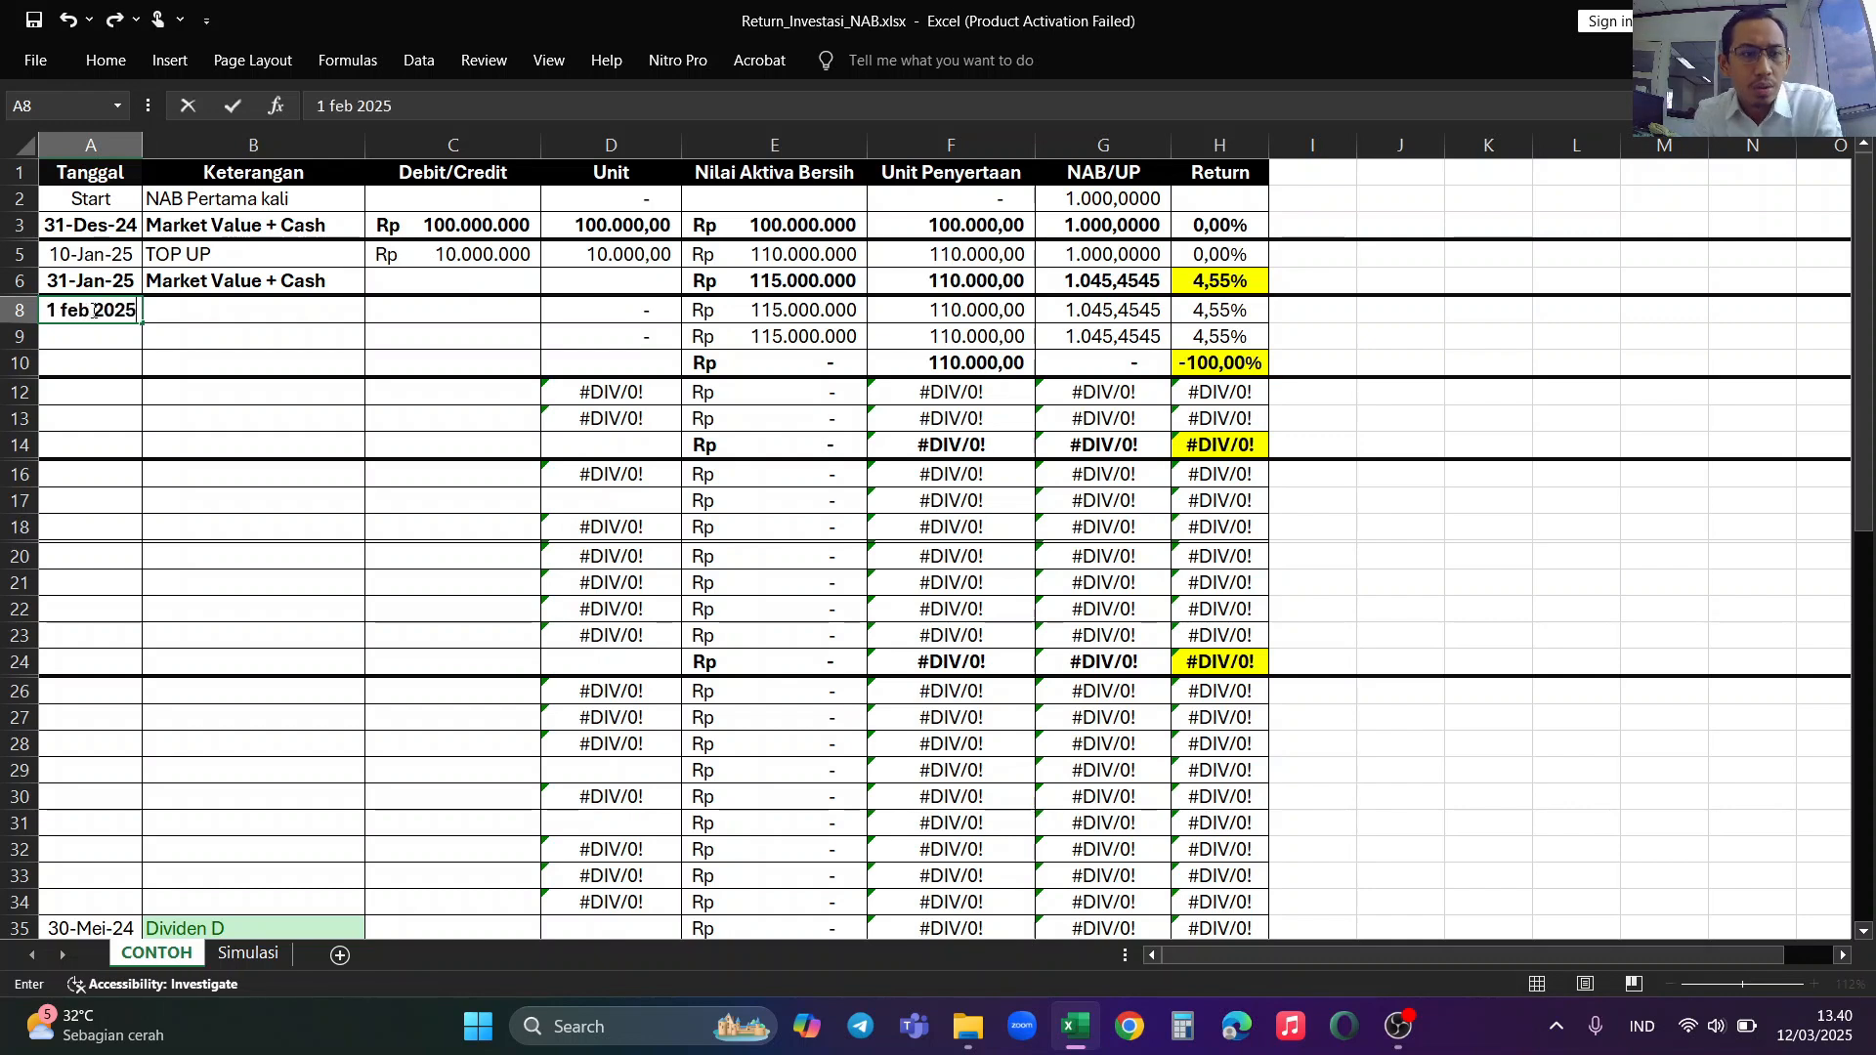
pyautogui.press('Tab')
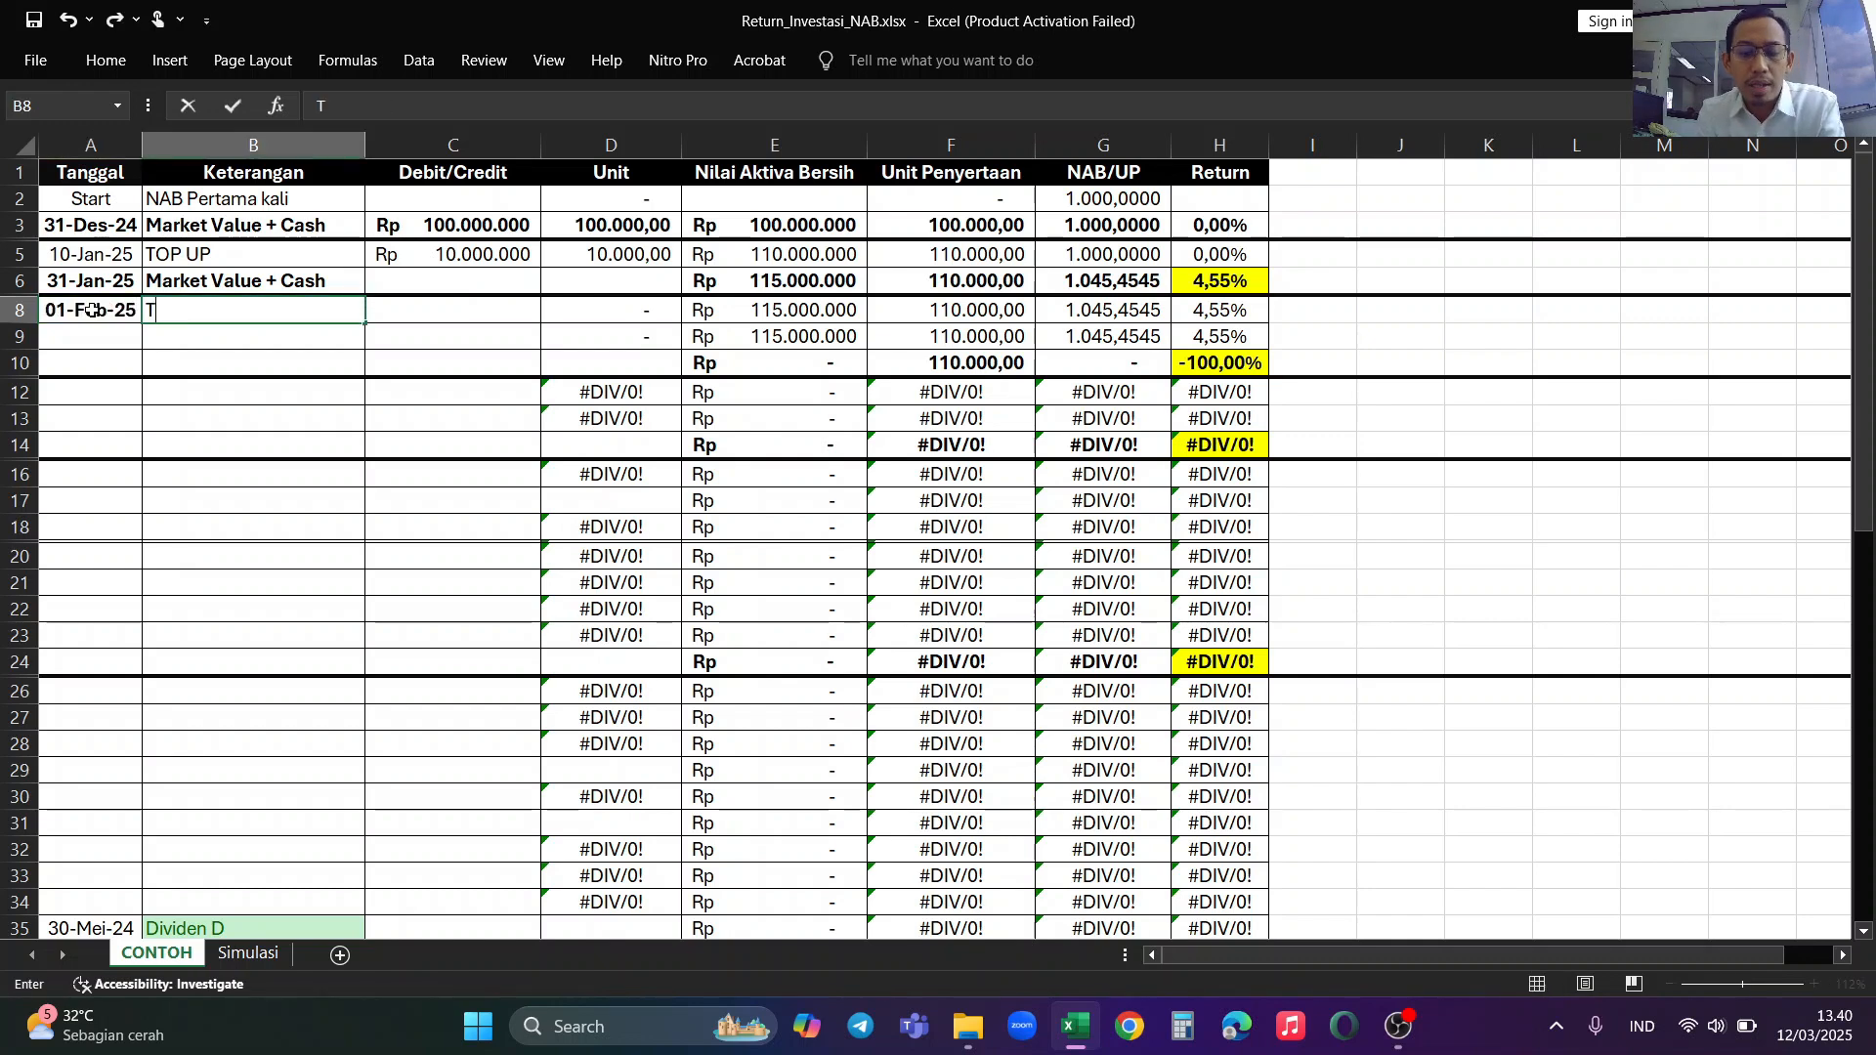
# Step: Describe the 01-Feb-25 row as TOP UP in the Keterangan column
pyautogui.write('Top')
pyautogui.press('BackSpace')
pyautogui.press('BackSpace')
pyautogui.write('OP UP')
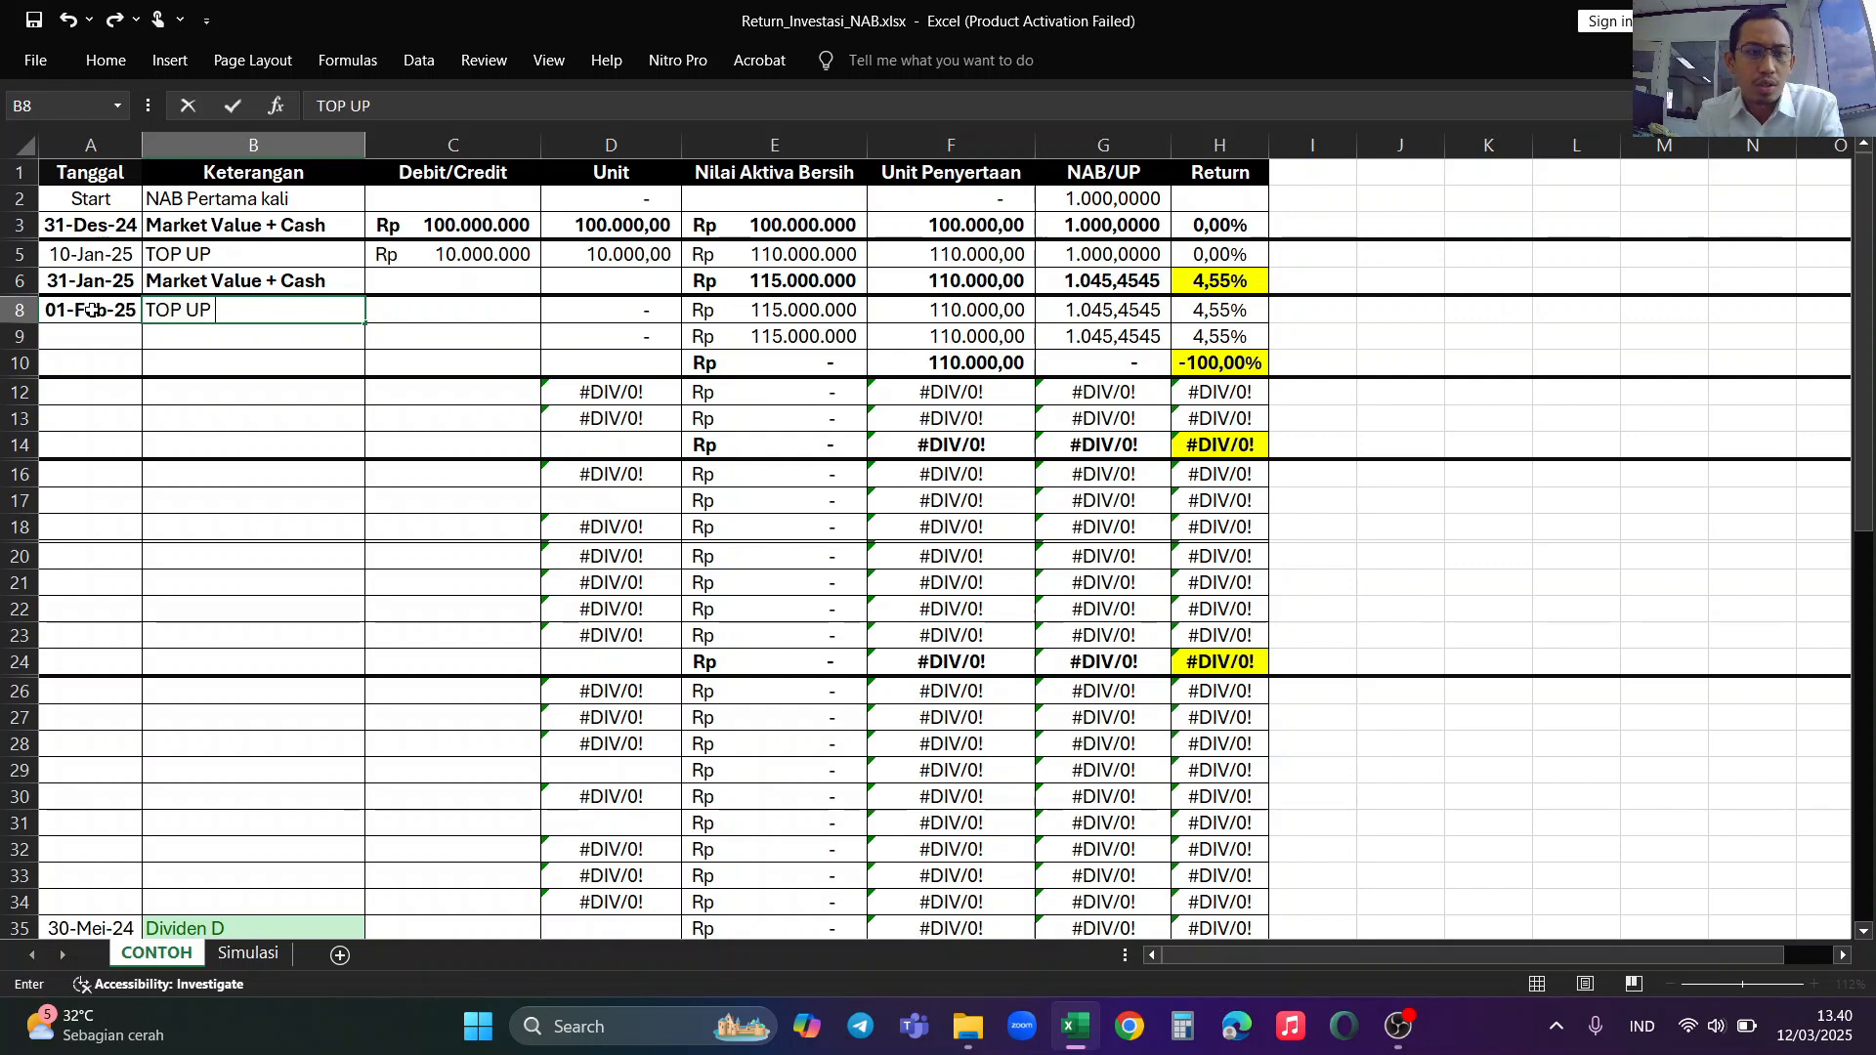
pyautogui.press('Tab')
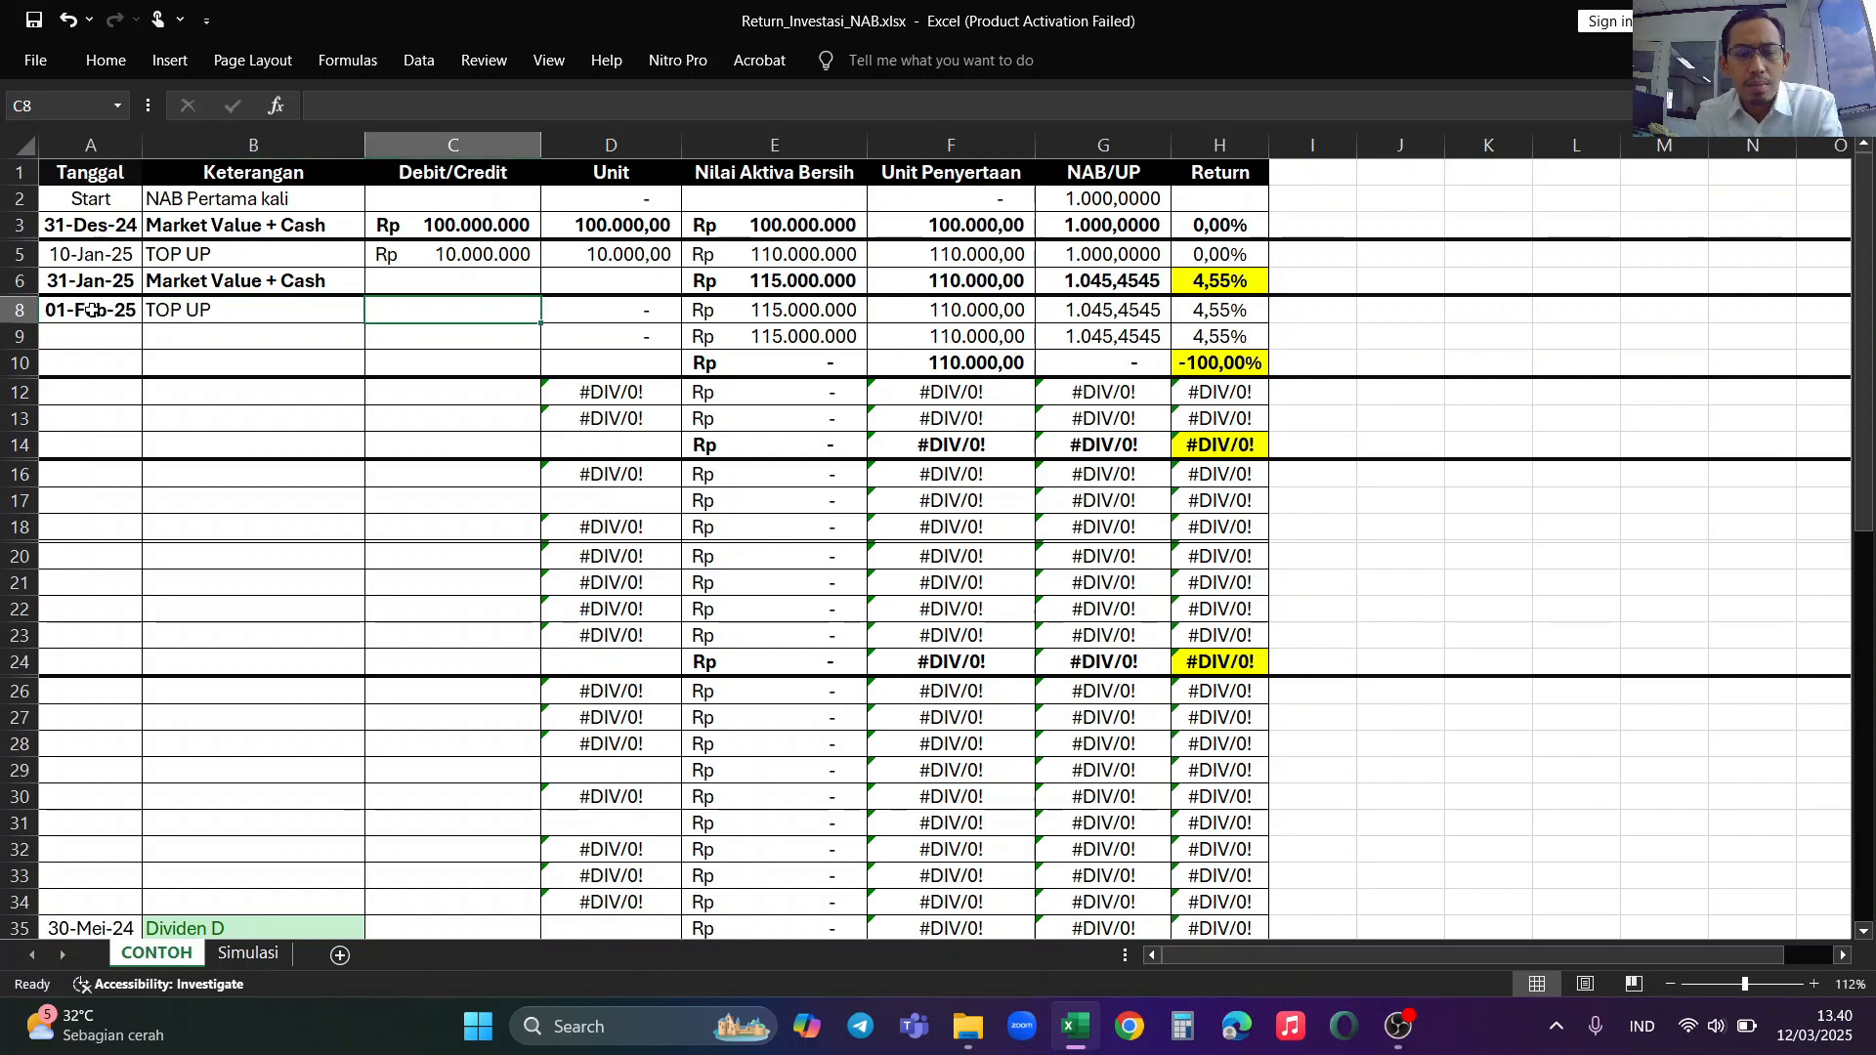
# Step: Set the Debit/Credit amount of the 01-Feb-25 top-up to 20000000 in C8
pyautogui.write('rp')
pyautogui.press('BackSpace')
pyautogui.press('BackSpace')
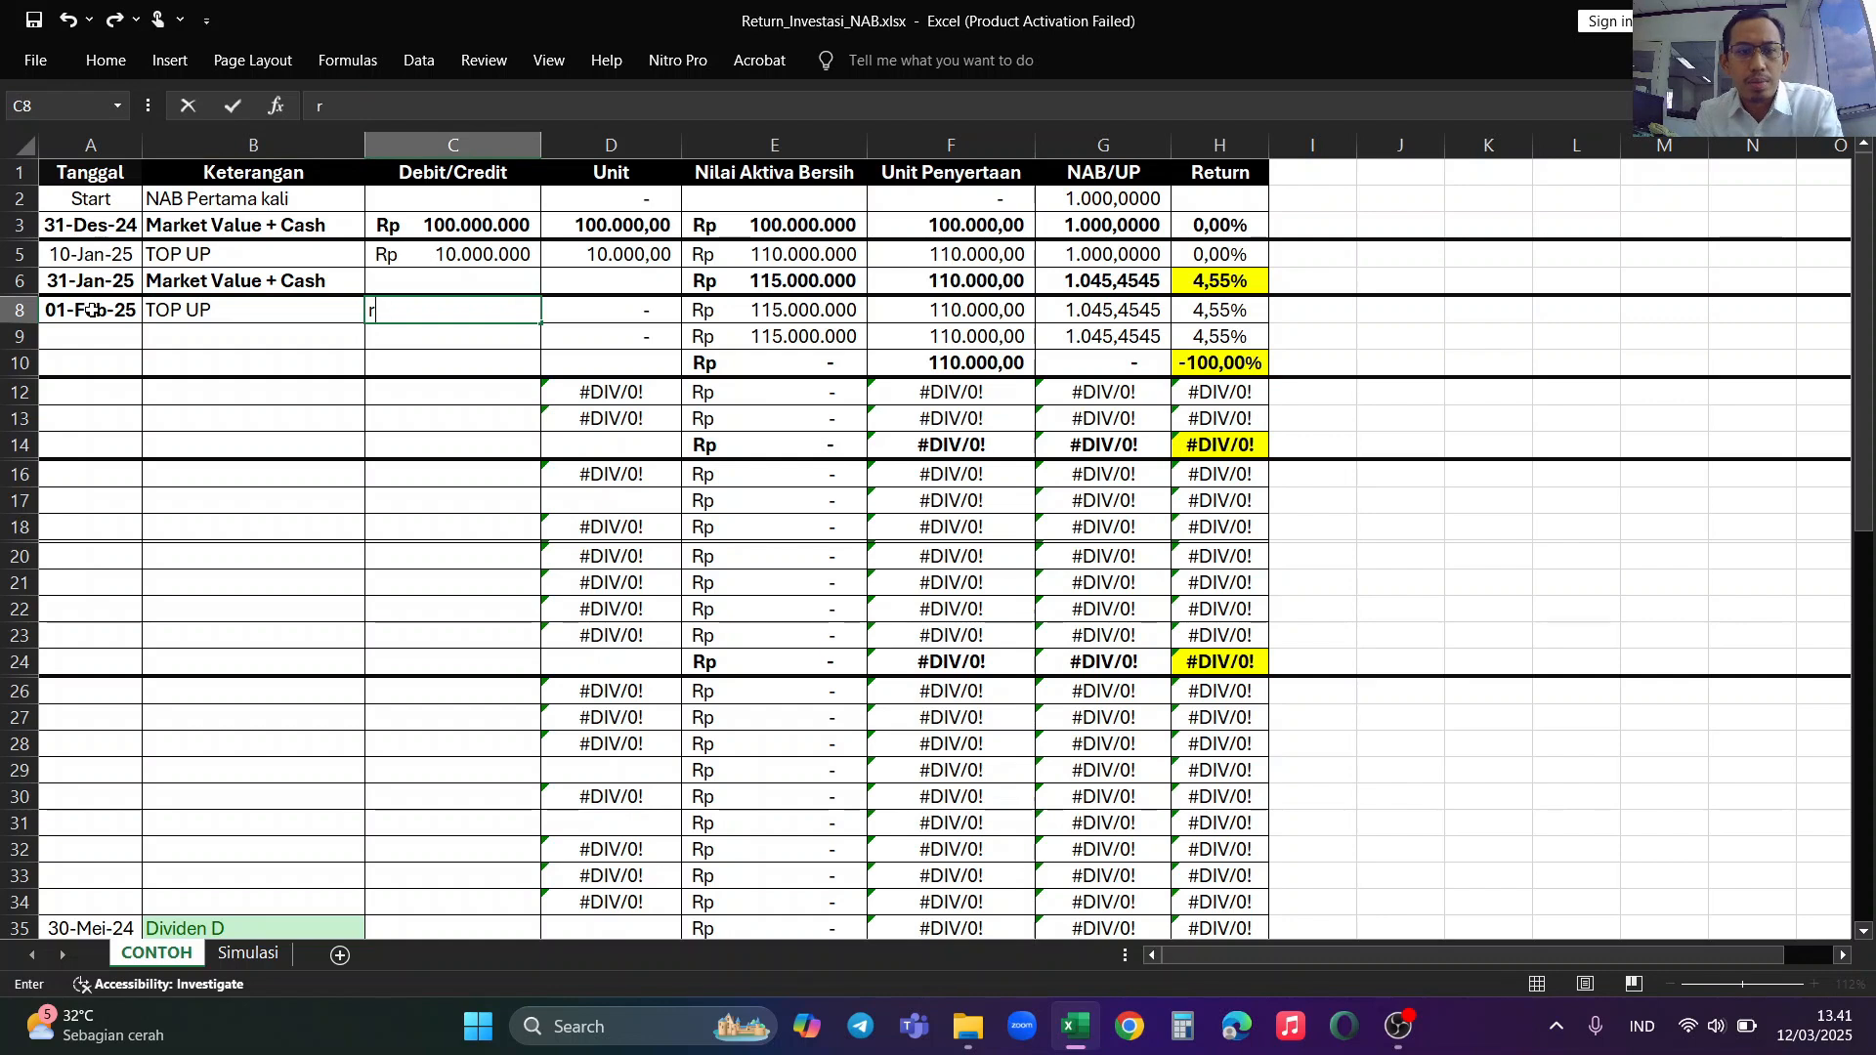
pyautogui.write('10')
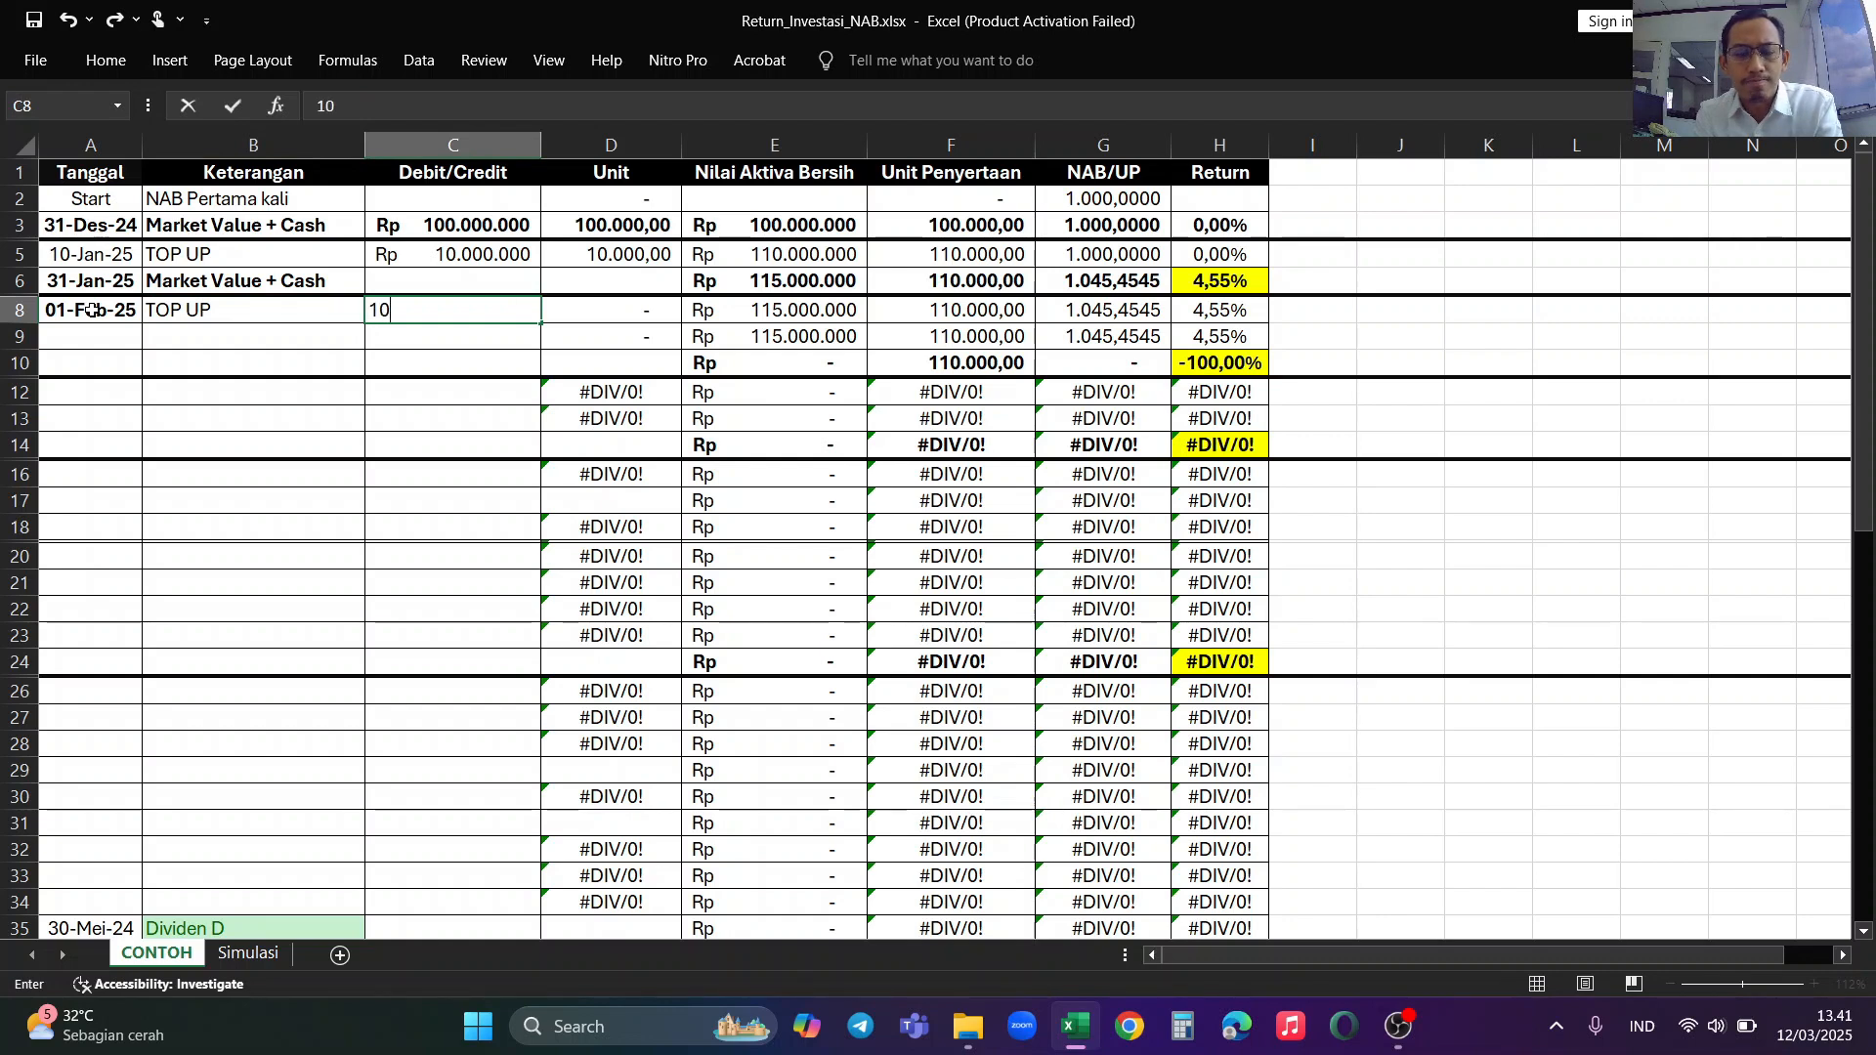
pyautogui.press('BackSpace')
pyautogui.press('BackSpace')
pyautogui.write('50')
pyautogui.press('BackSpace')
pyautogui.press('BackSpace')
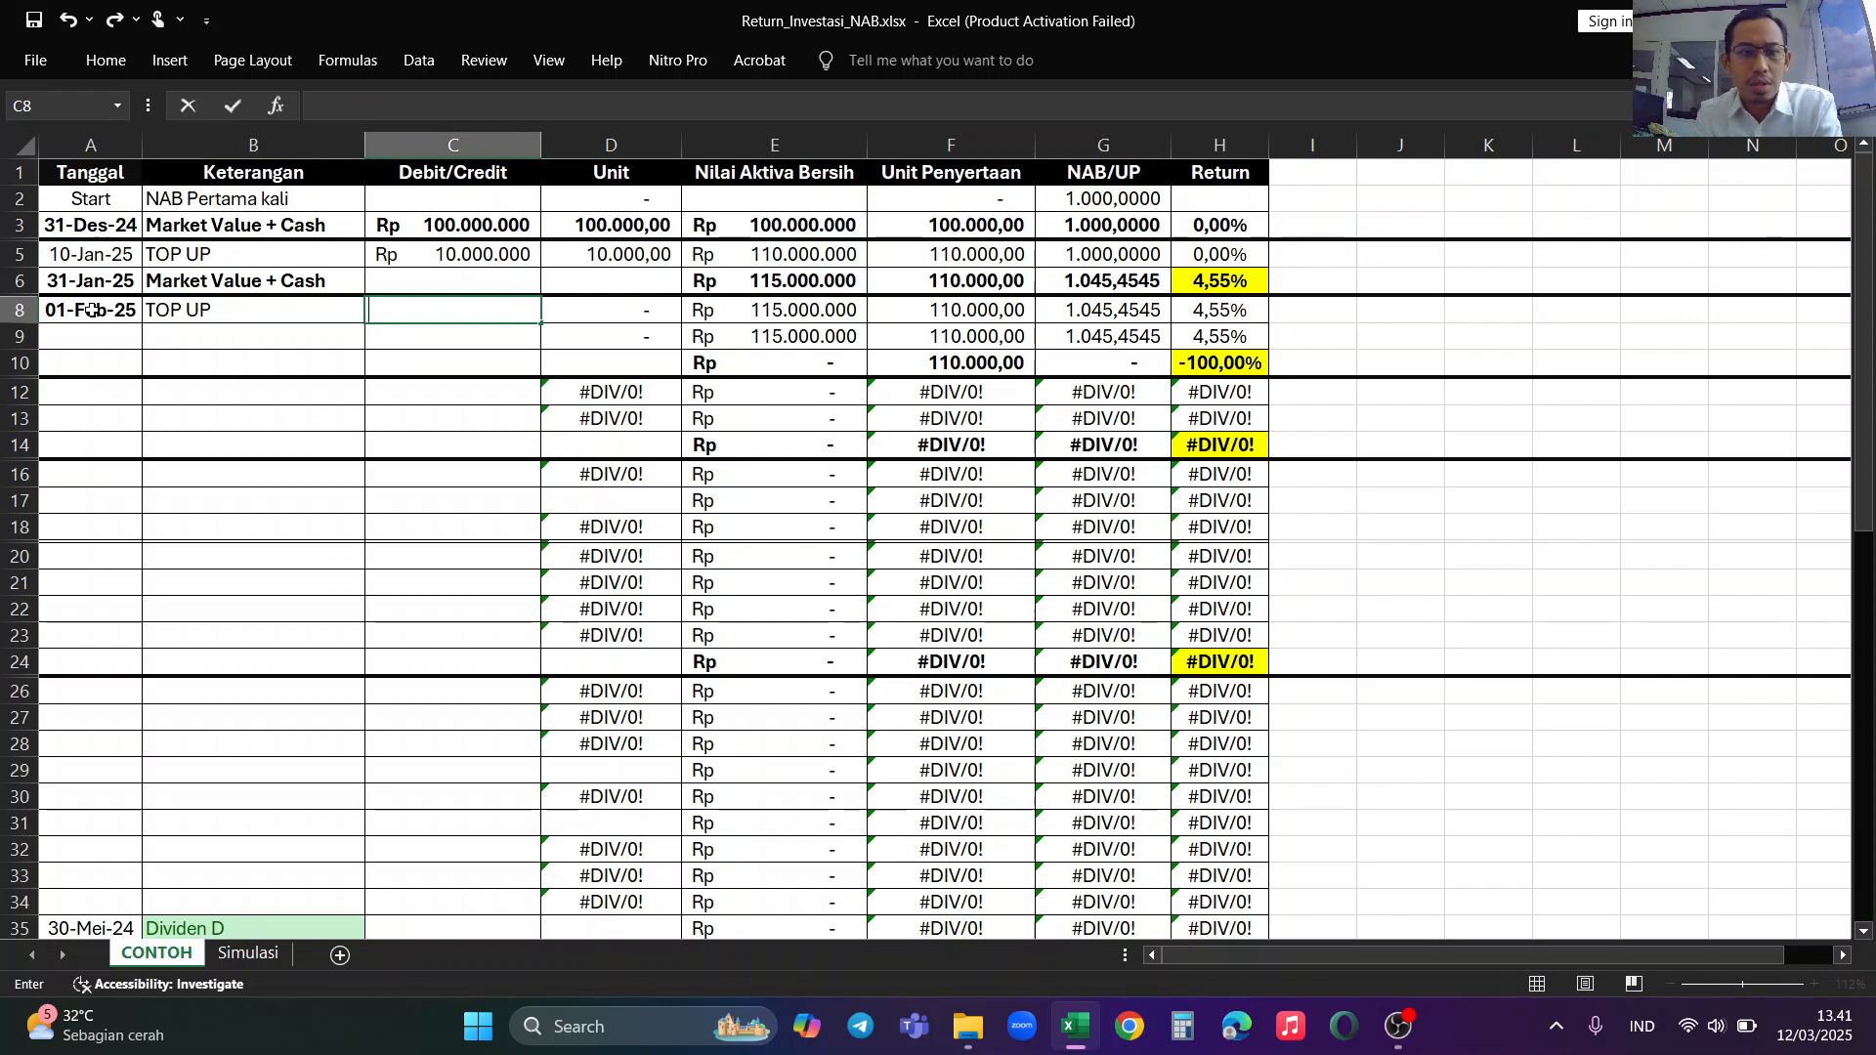
pyautogui.write('20.000.000')
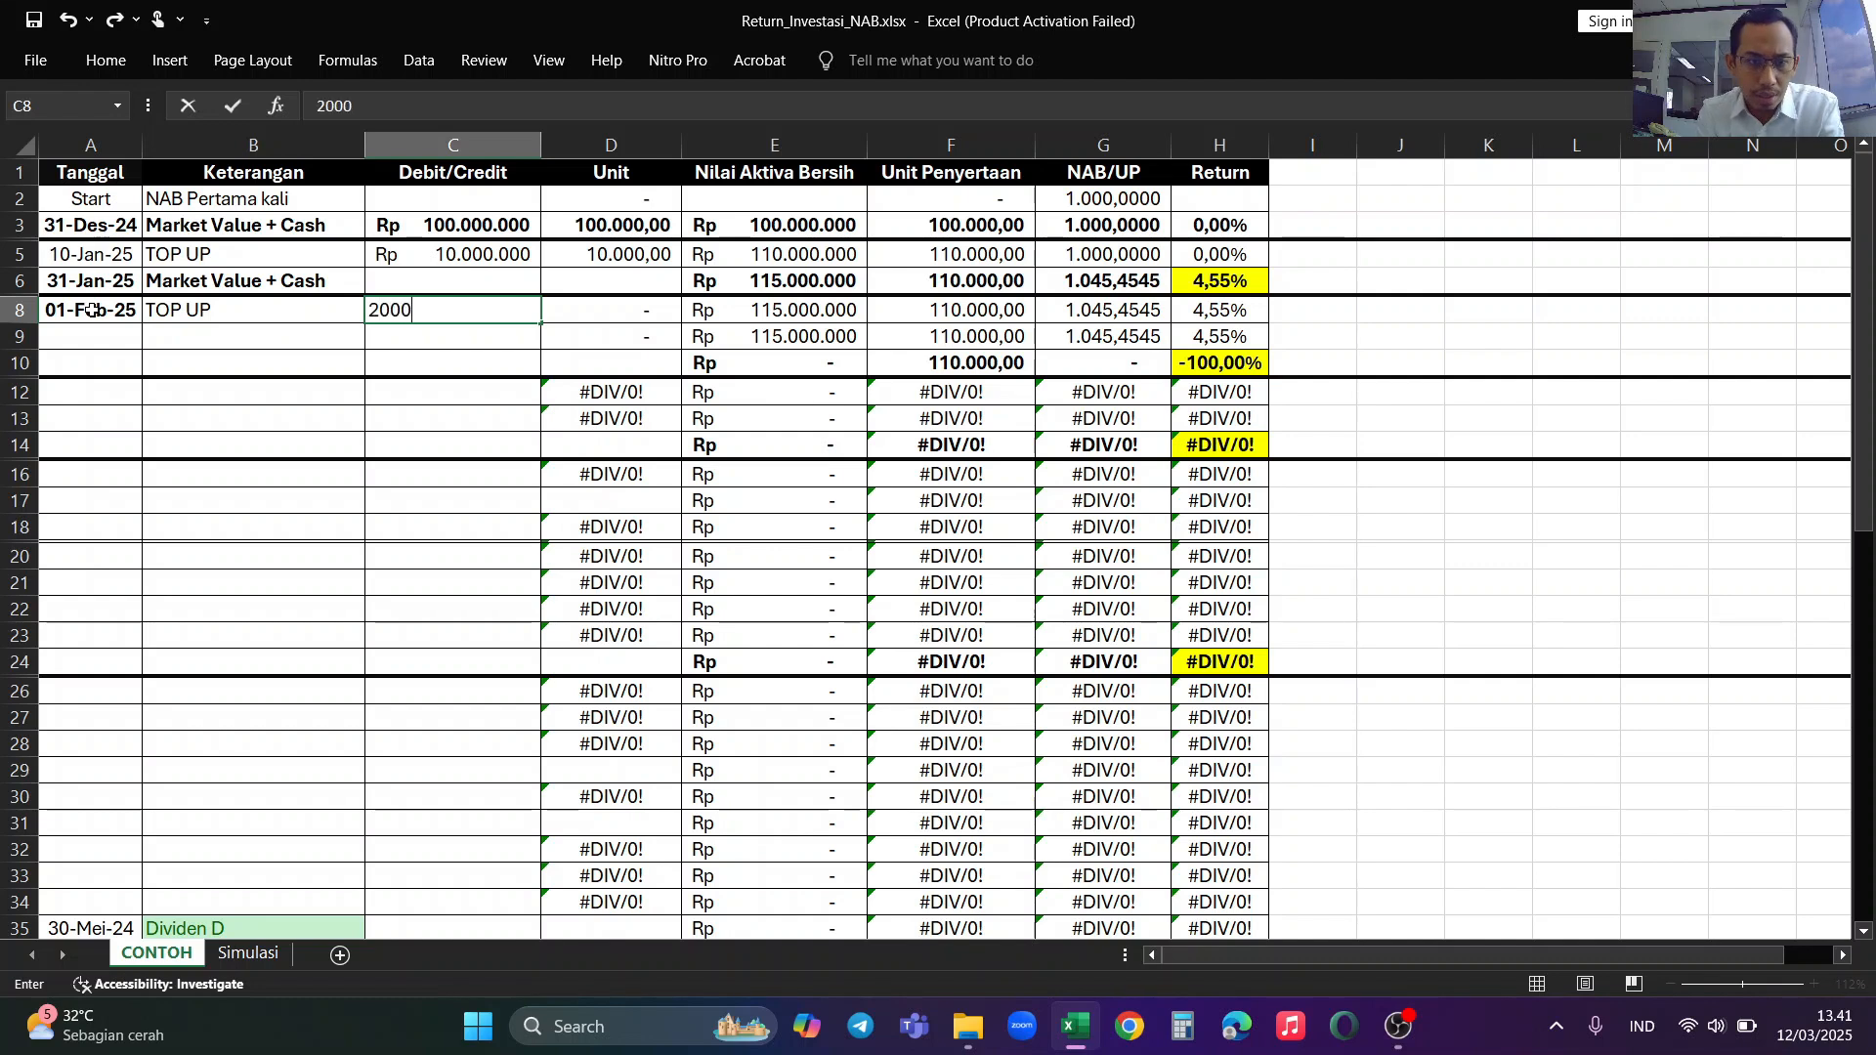
pyautogui.press('Return')
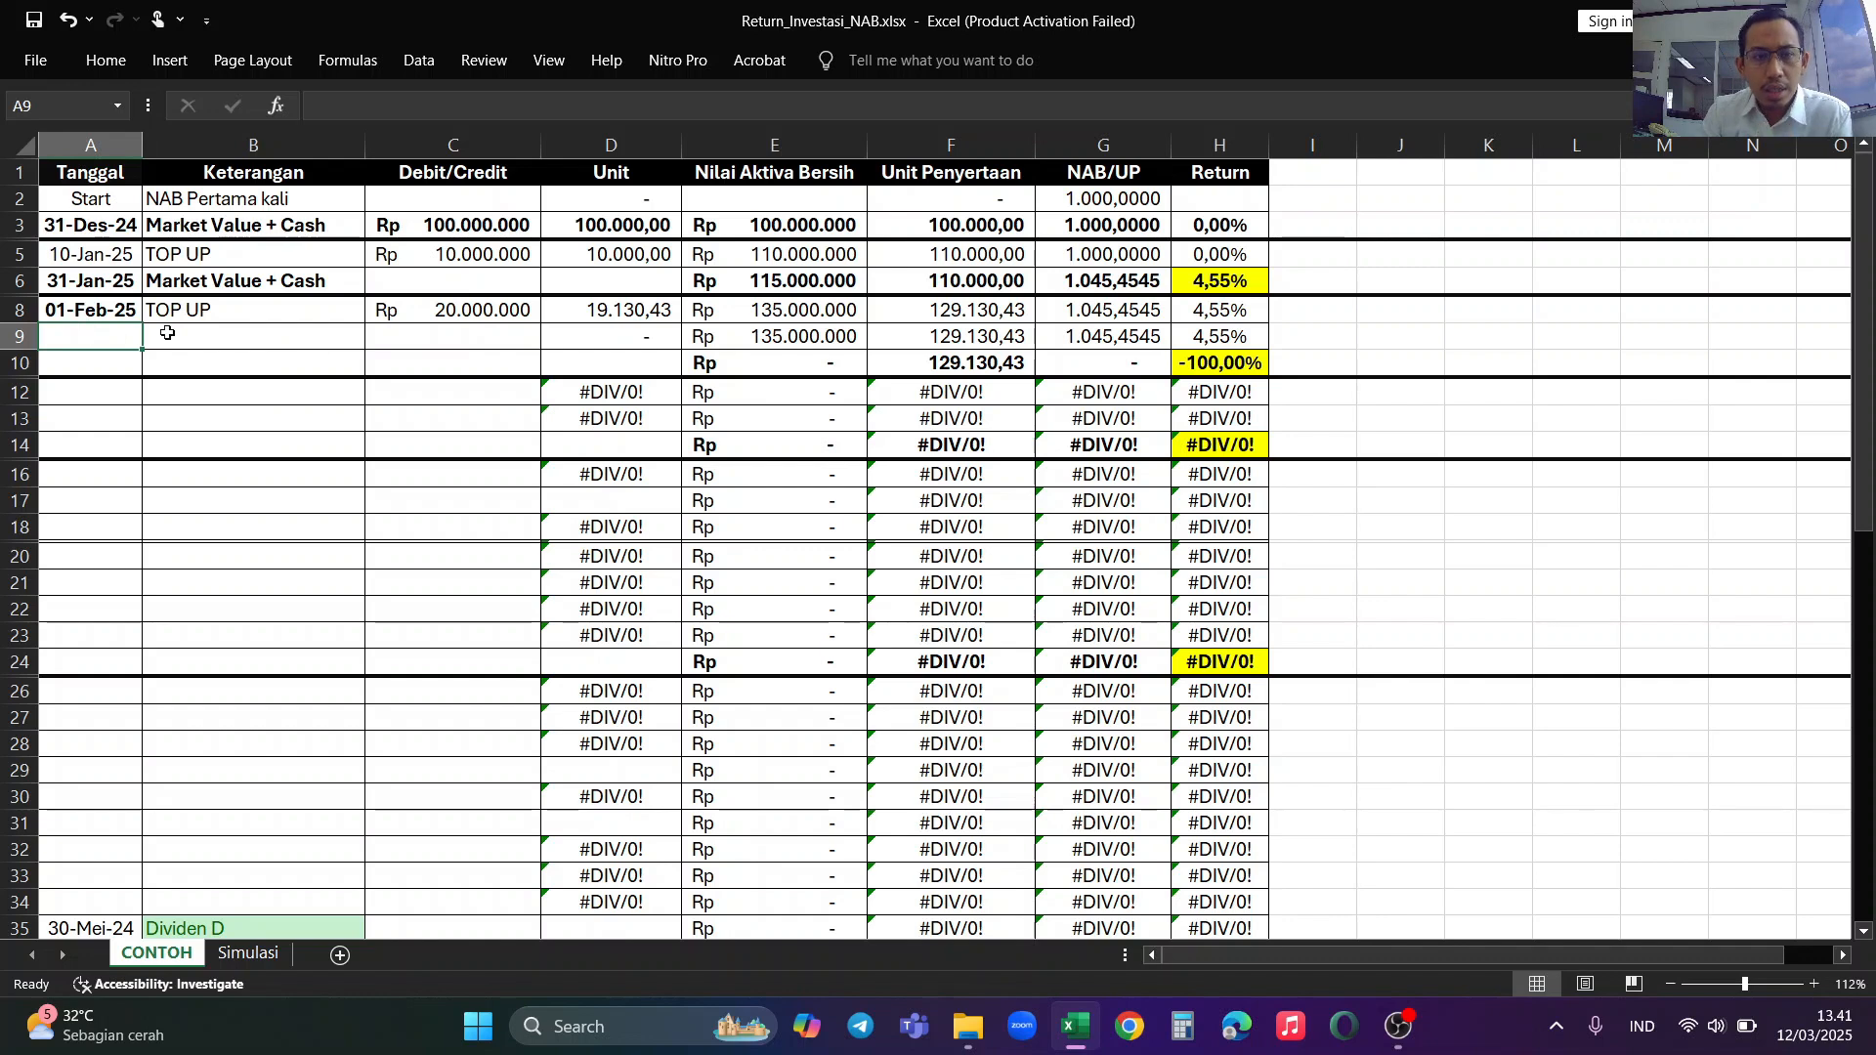
# Step: Change the Debit/Credit amount of the 01-Feb-25 top-up to 10000000
pyautogui.click(432, 311)
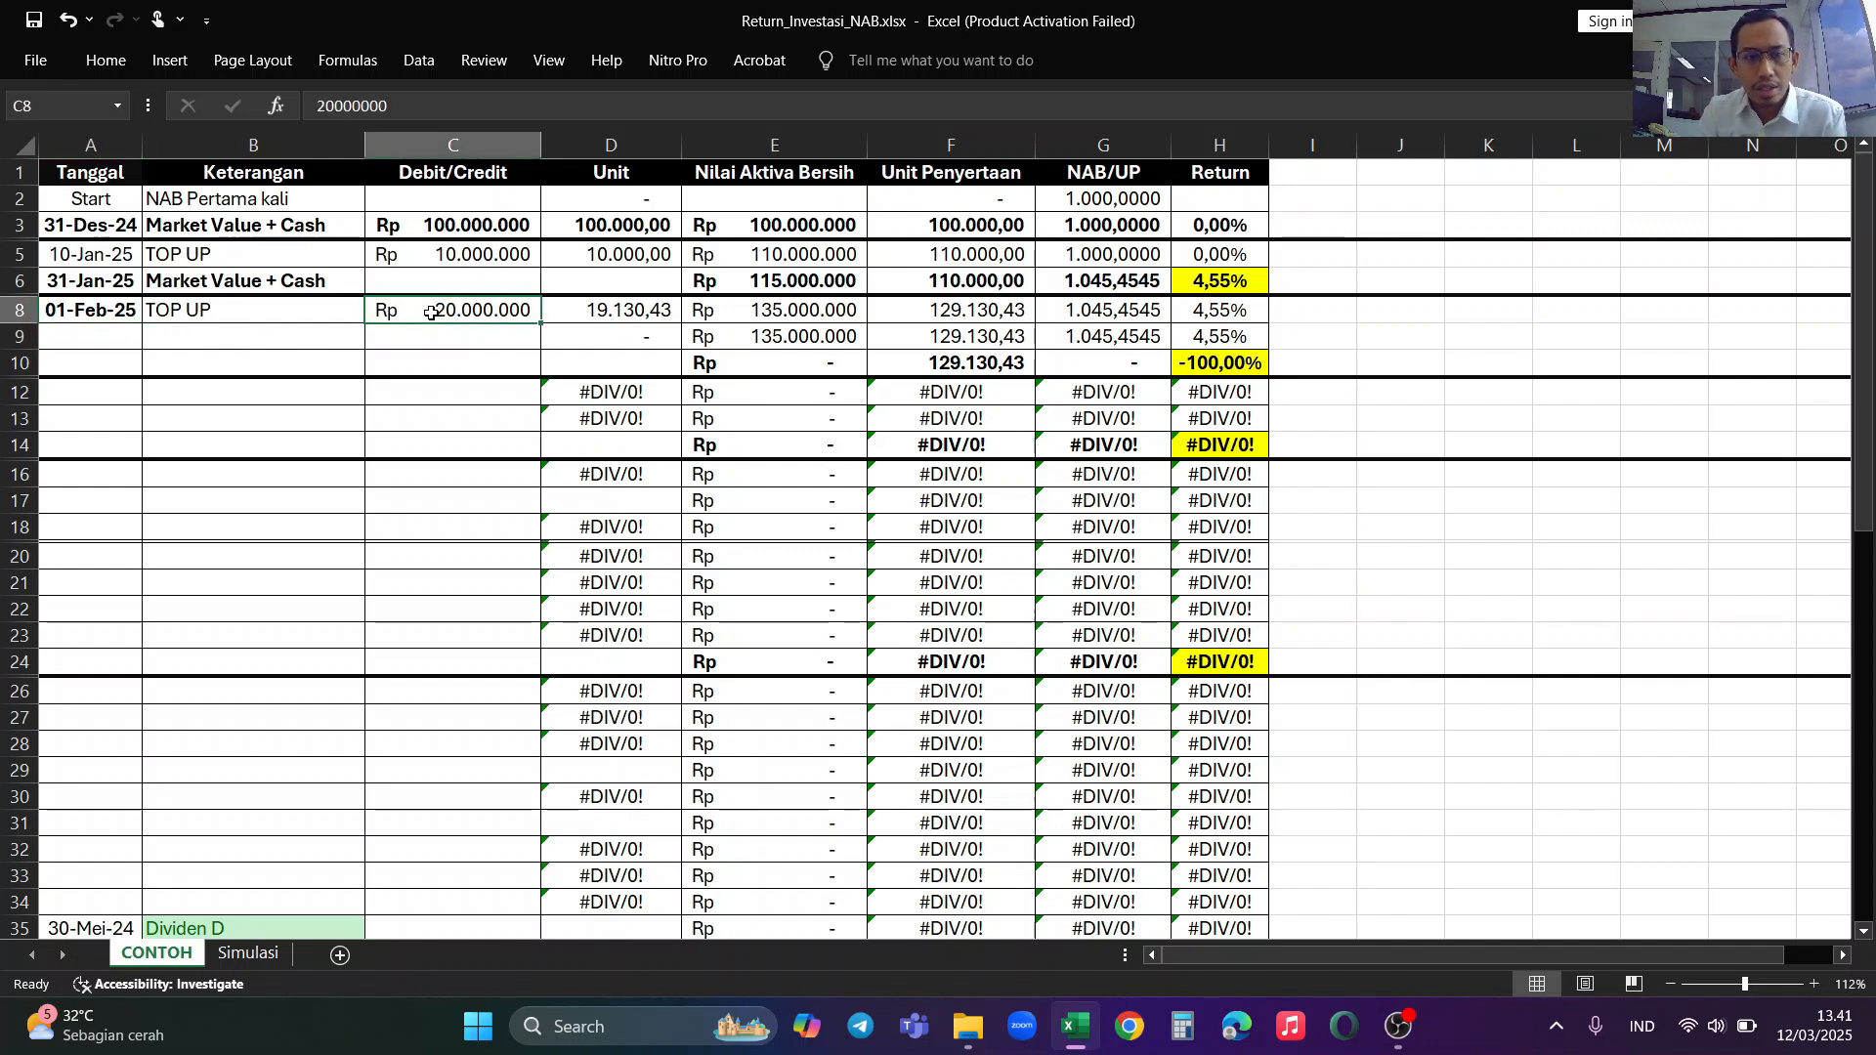
pyautogui.write('10.000.000')
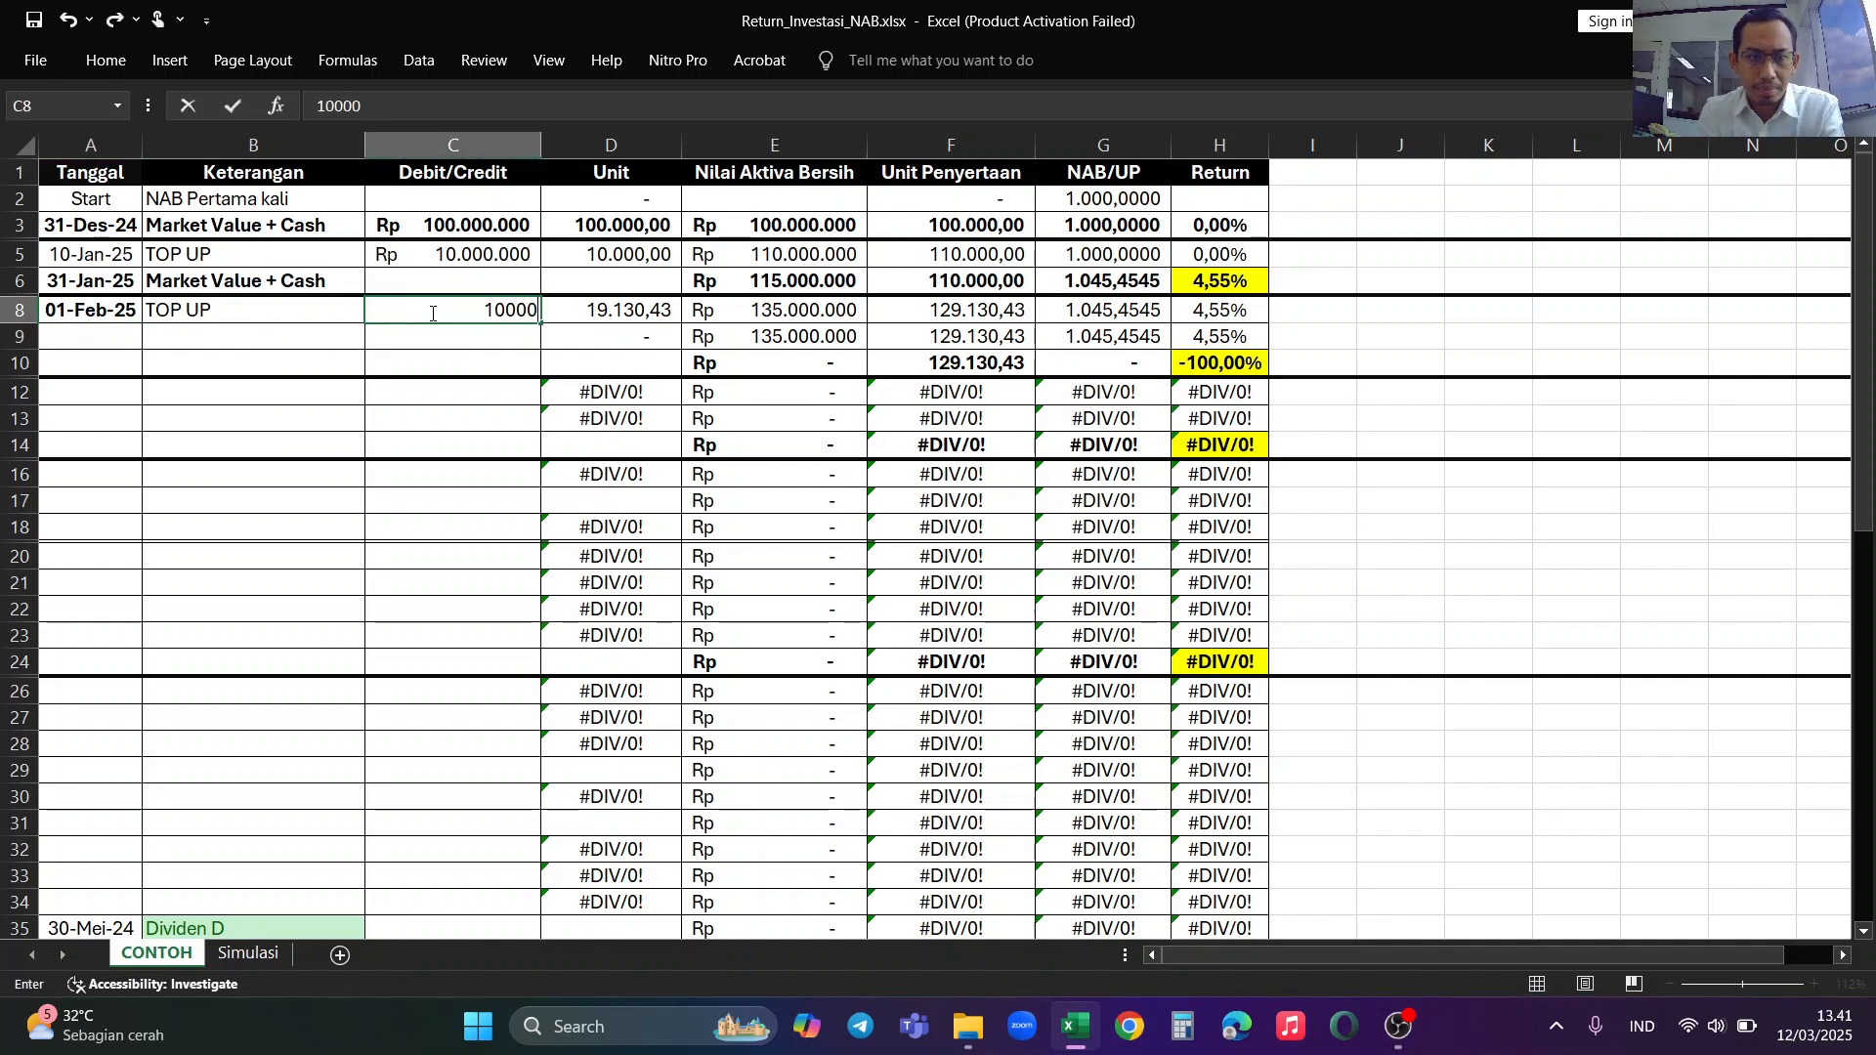
pyautogui.press('Return')
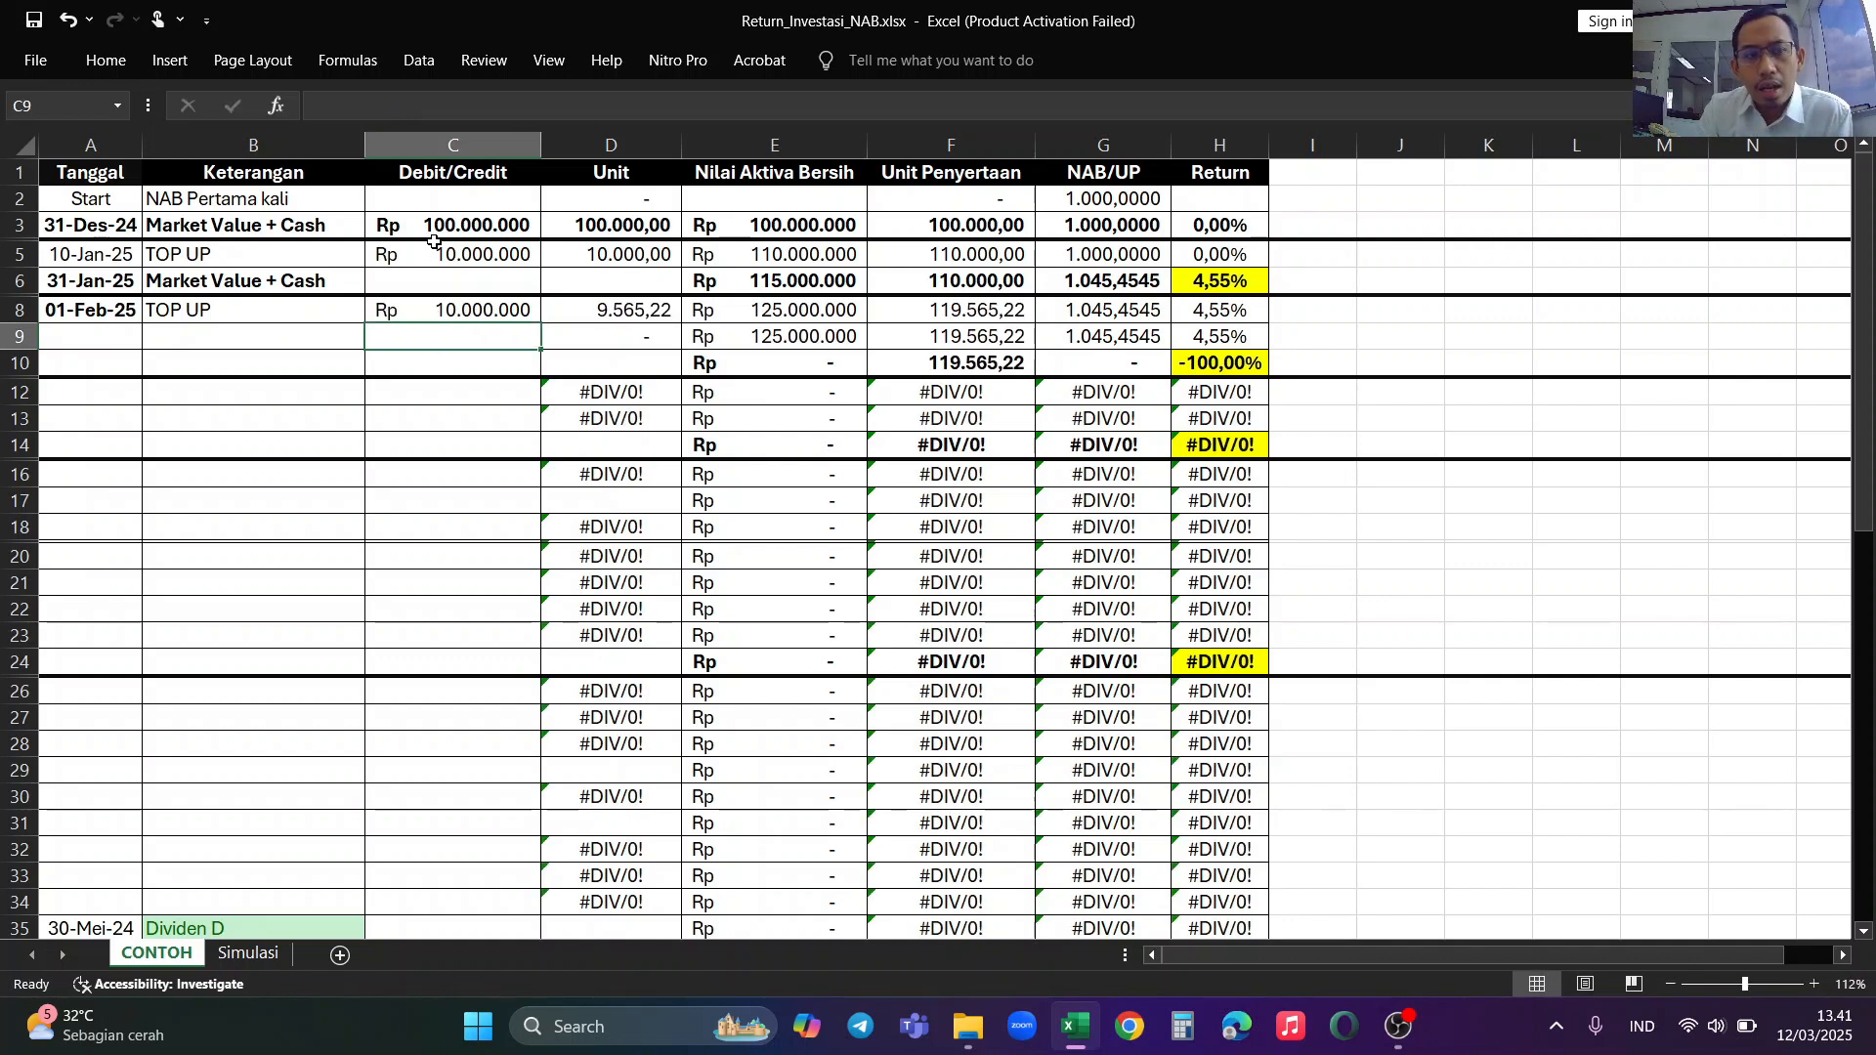
# Step: Check how the Unit formulas of the 10-Jan-25 and 01-Feb-25 top-ups divide the amount by the preceding NAB/UP
pyautogui.click(635, 259)
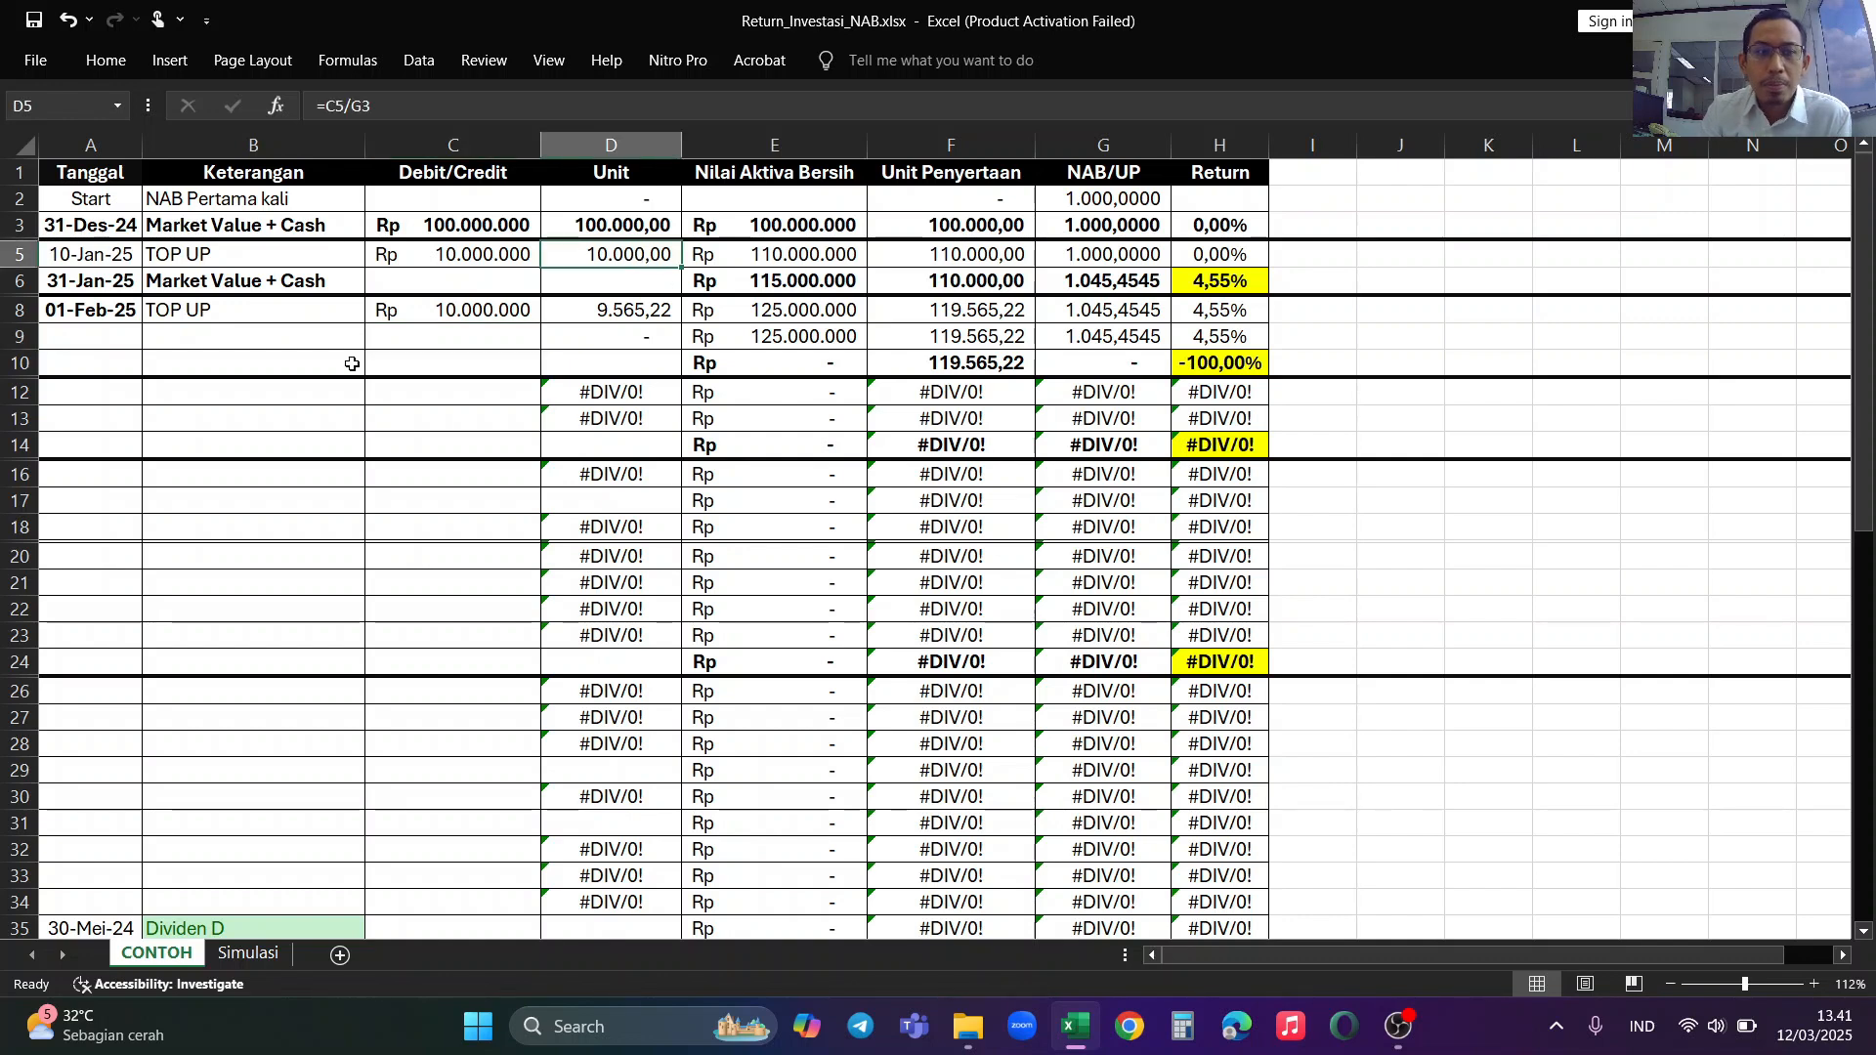
pyautogui.click(459, 319)
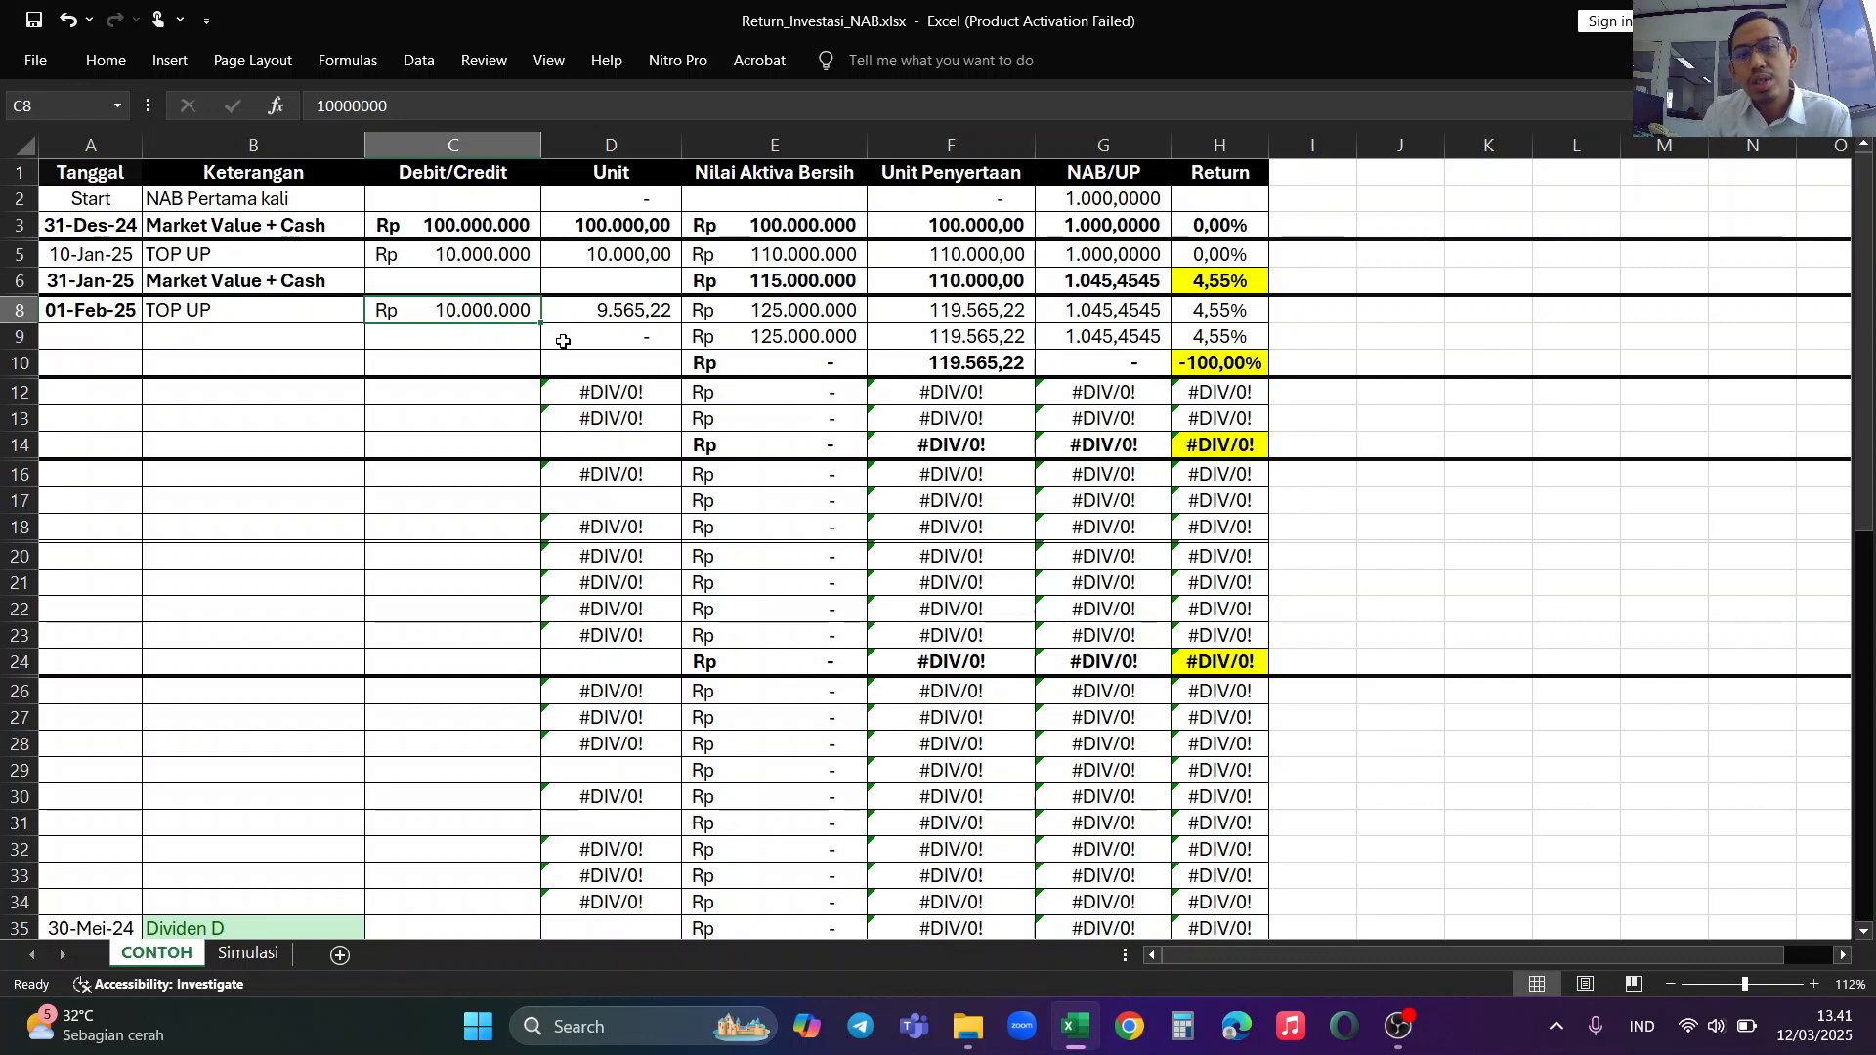
pyautogui.click(633, 323)
pyautogui.click(461, 310)
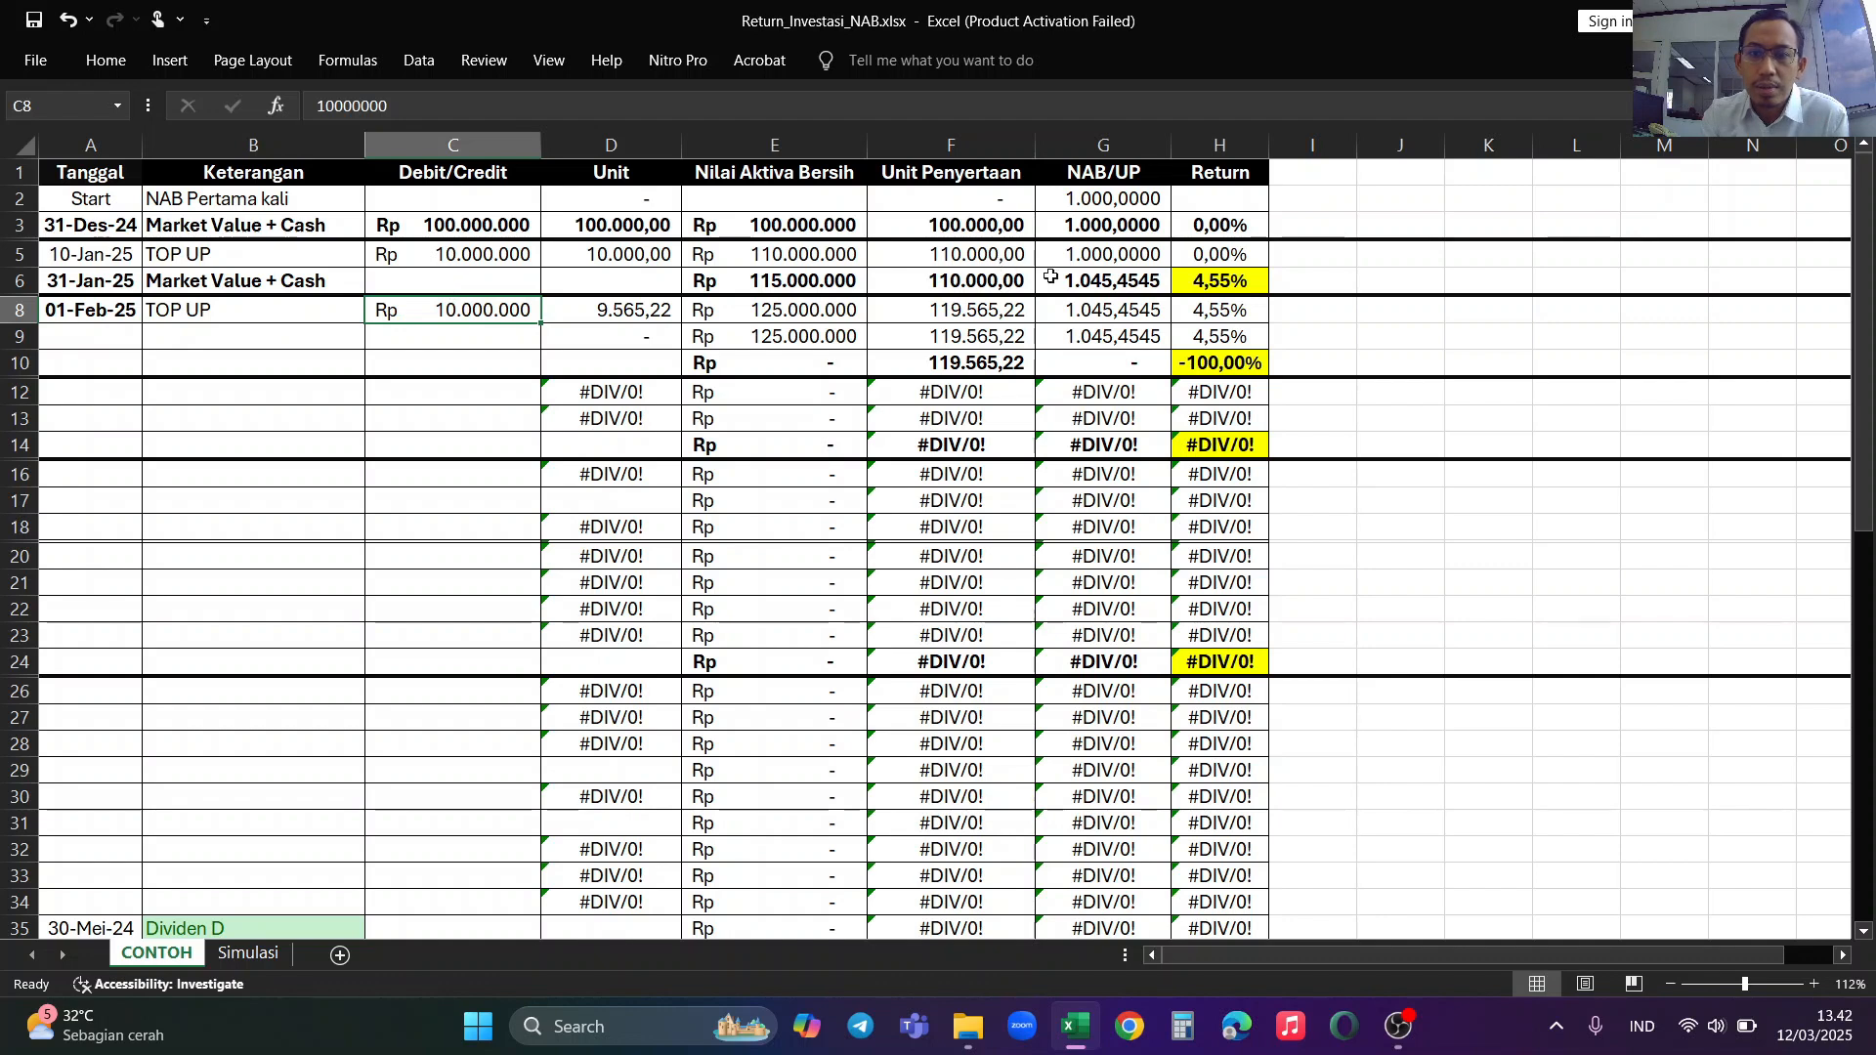
pyautogui.click(1099, 280)
pyautogui.click(628, 311)
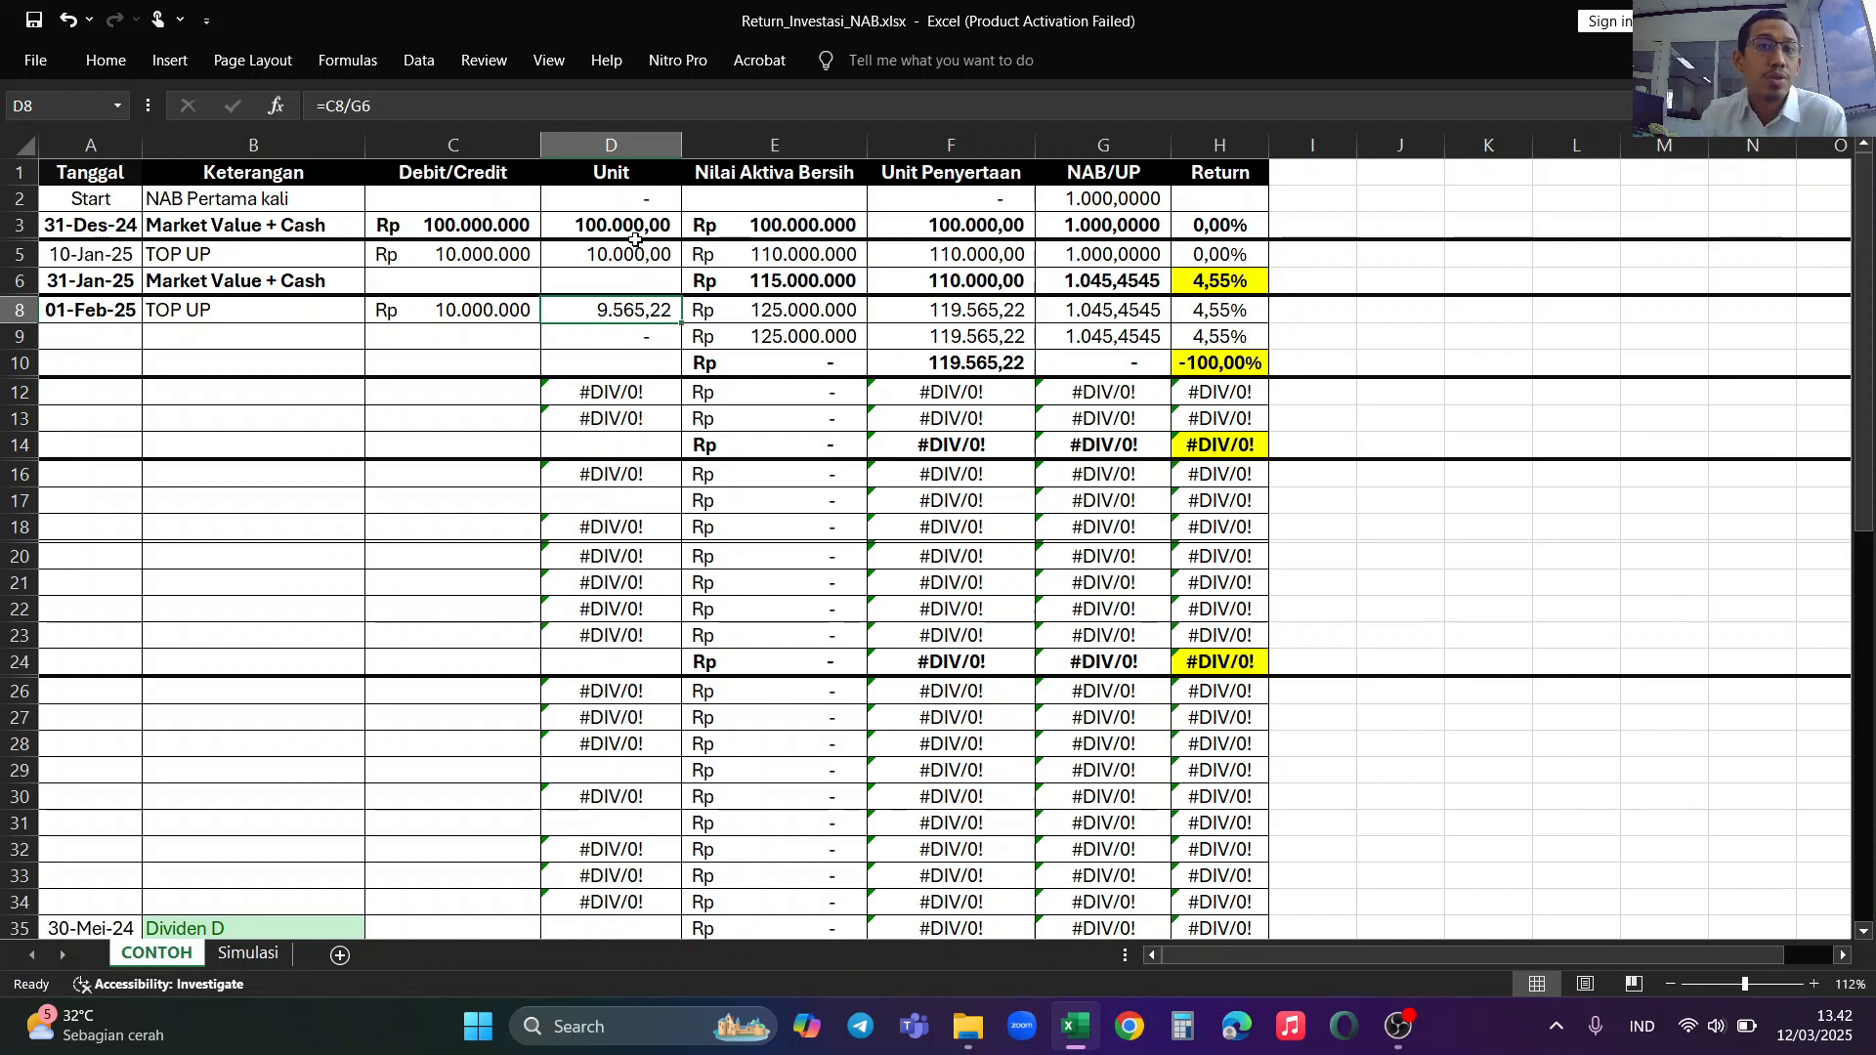
# Step: Examine the Nilai Aktiva Bersih, Unit Penyertaan and NAB/UP formulas of the 01-Feb-25 row and the cells they reference
pyautogui.click(782, 314)
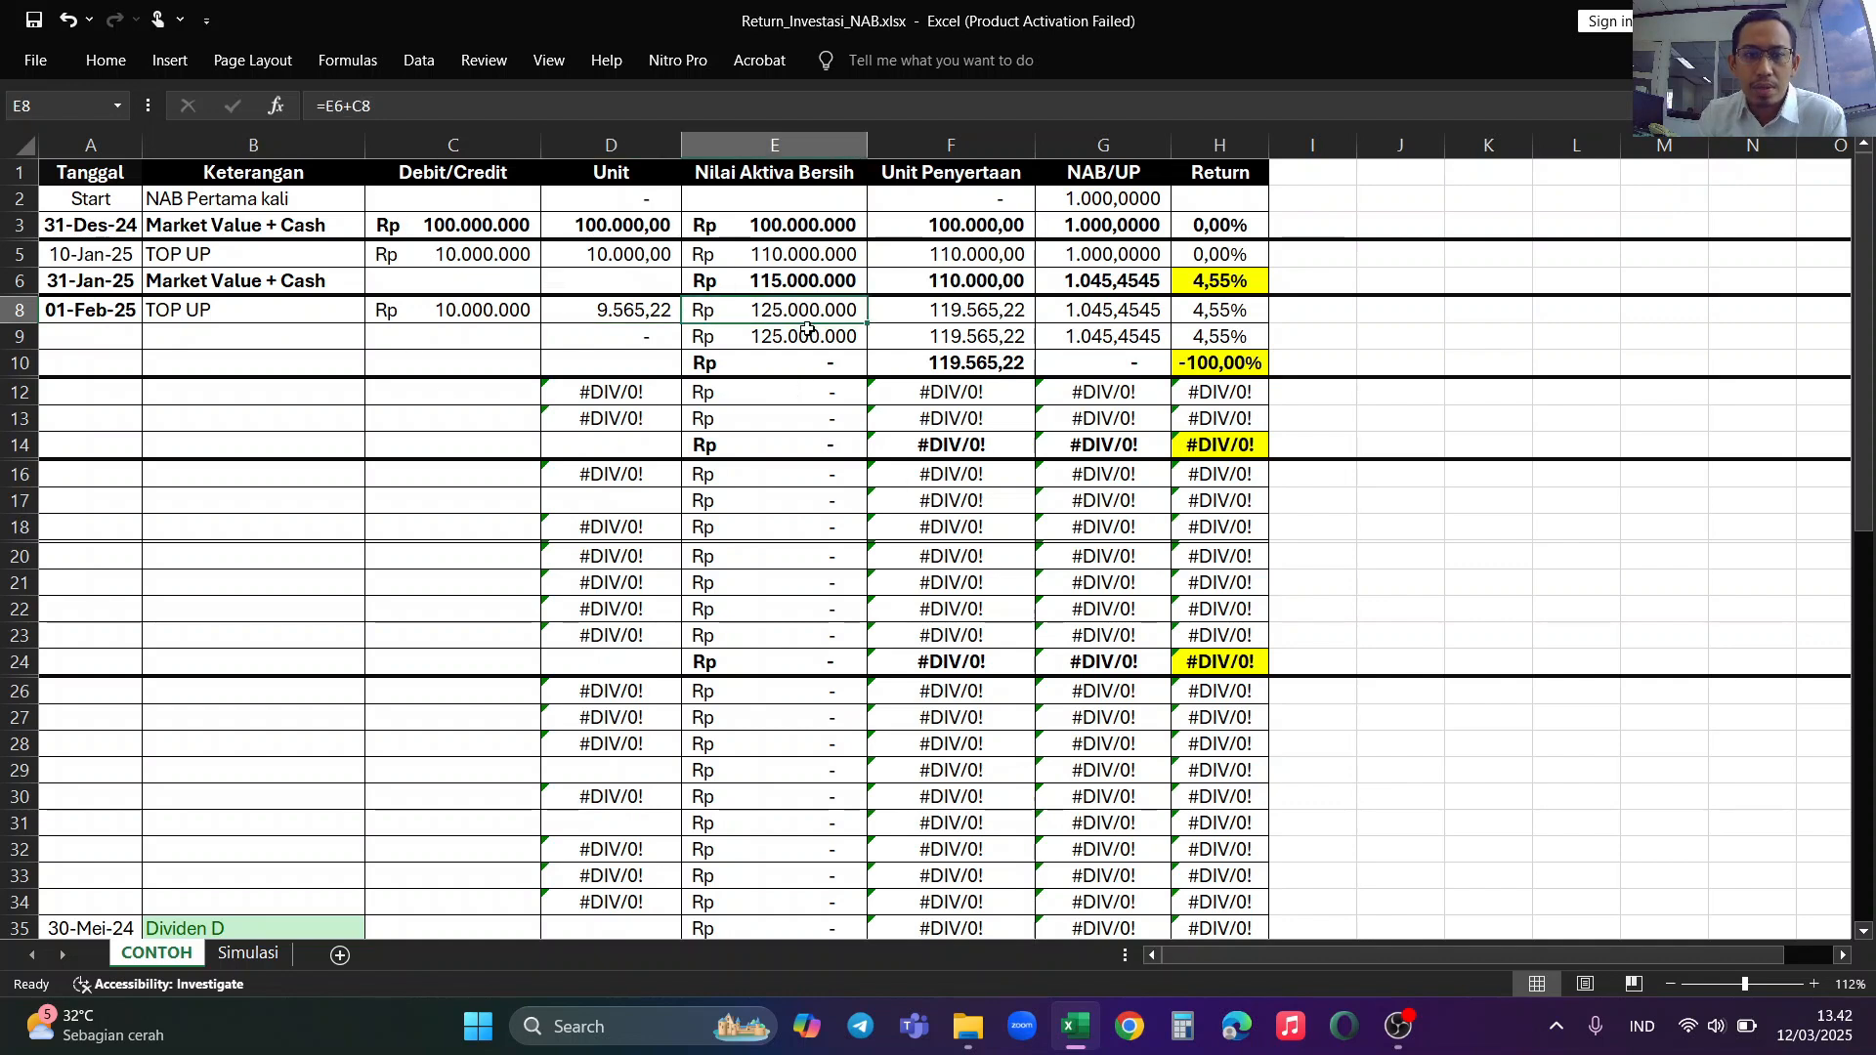
pyautogui.click(779, 292)
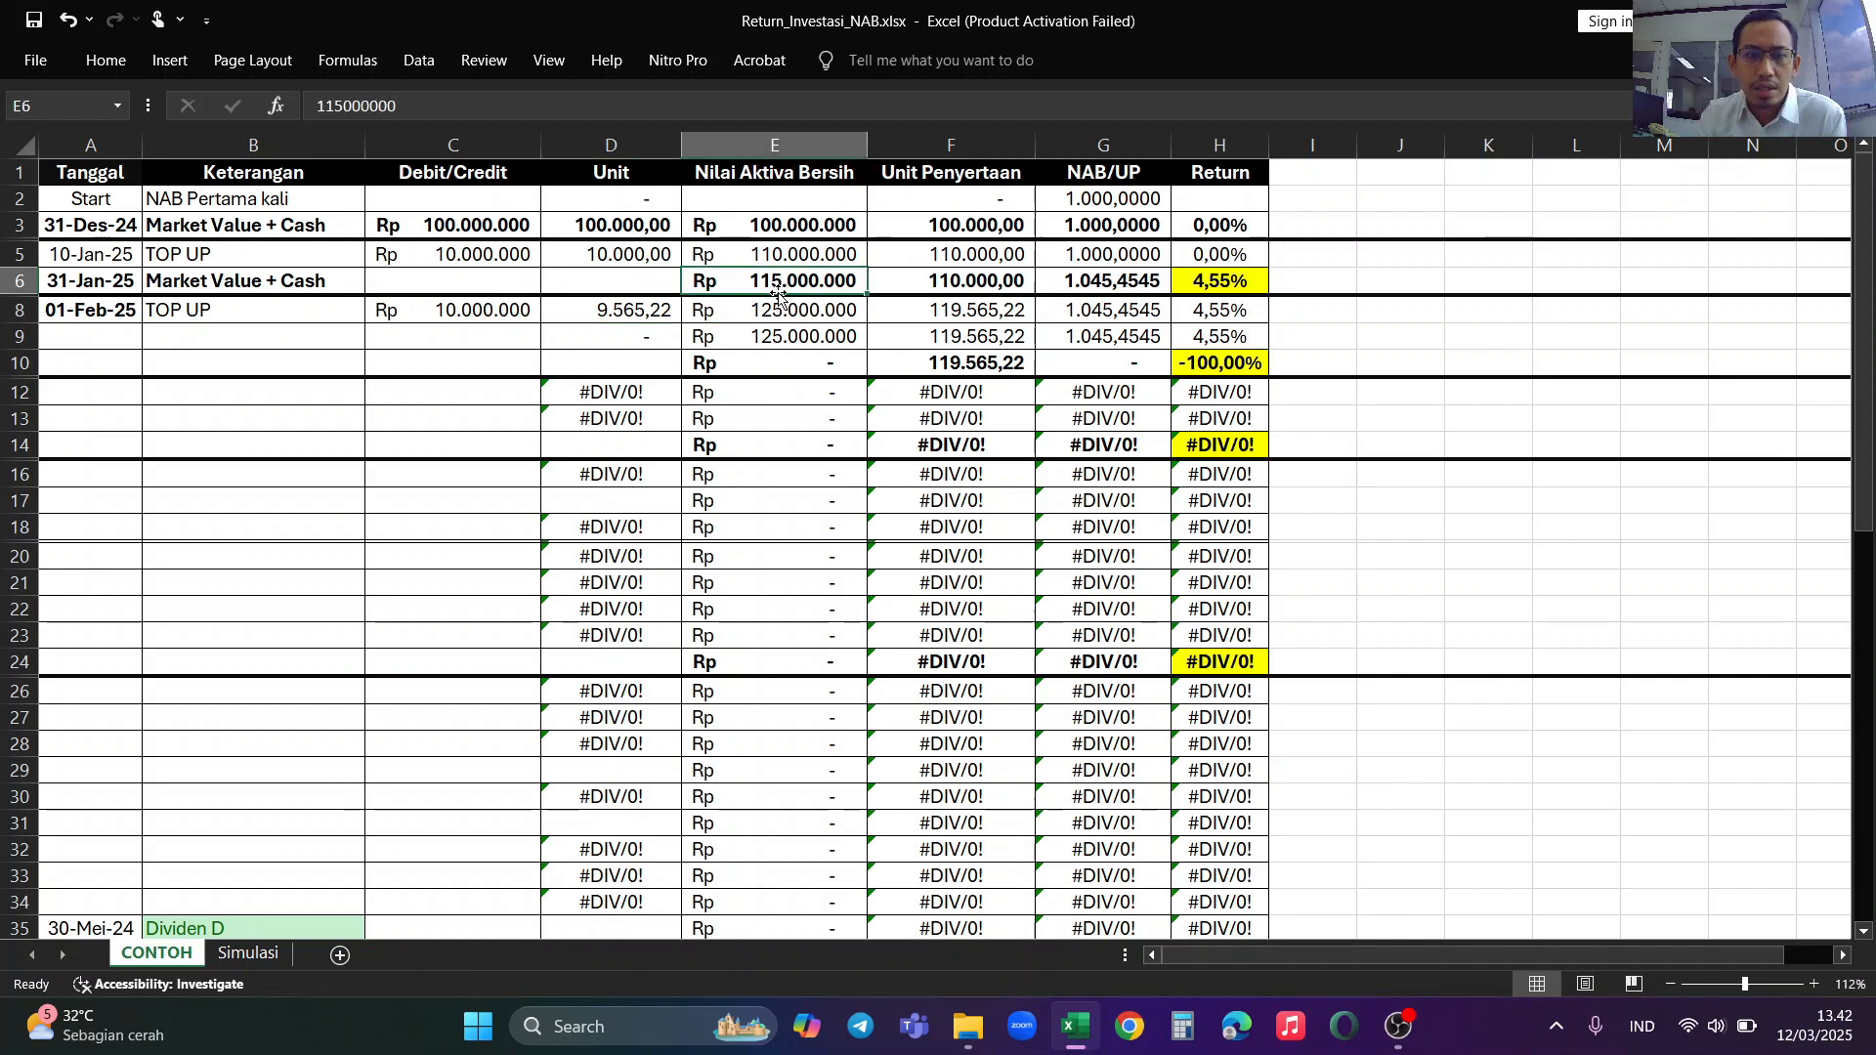
pyautogui.click(481, 318)
pyautogui.click(779, 310)
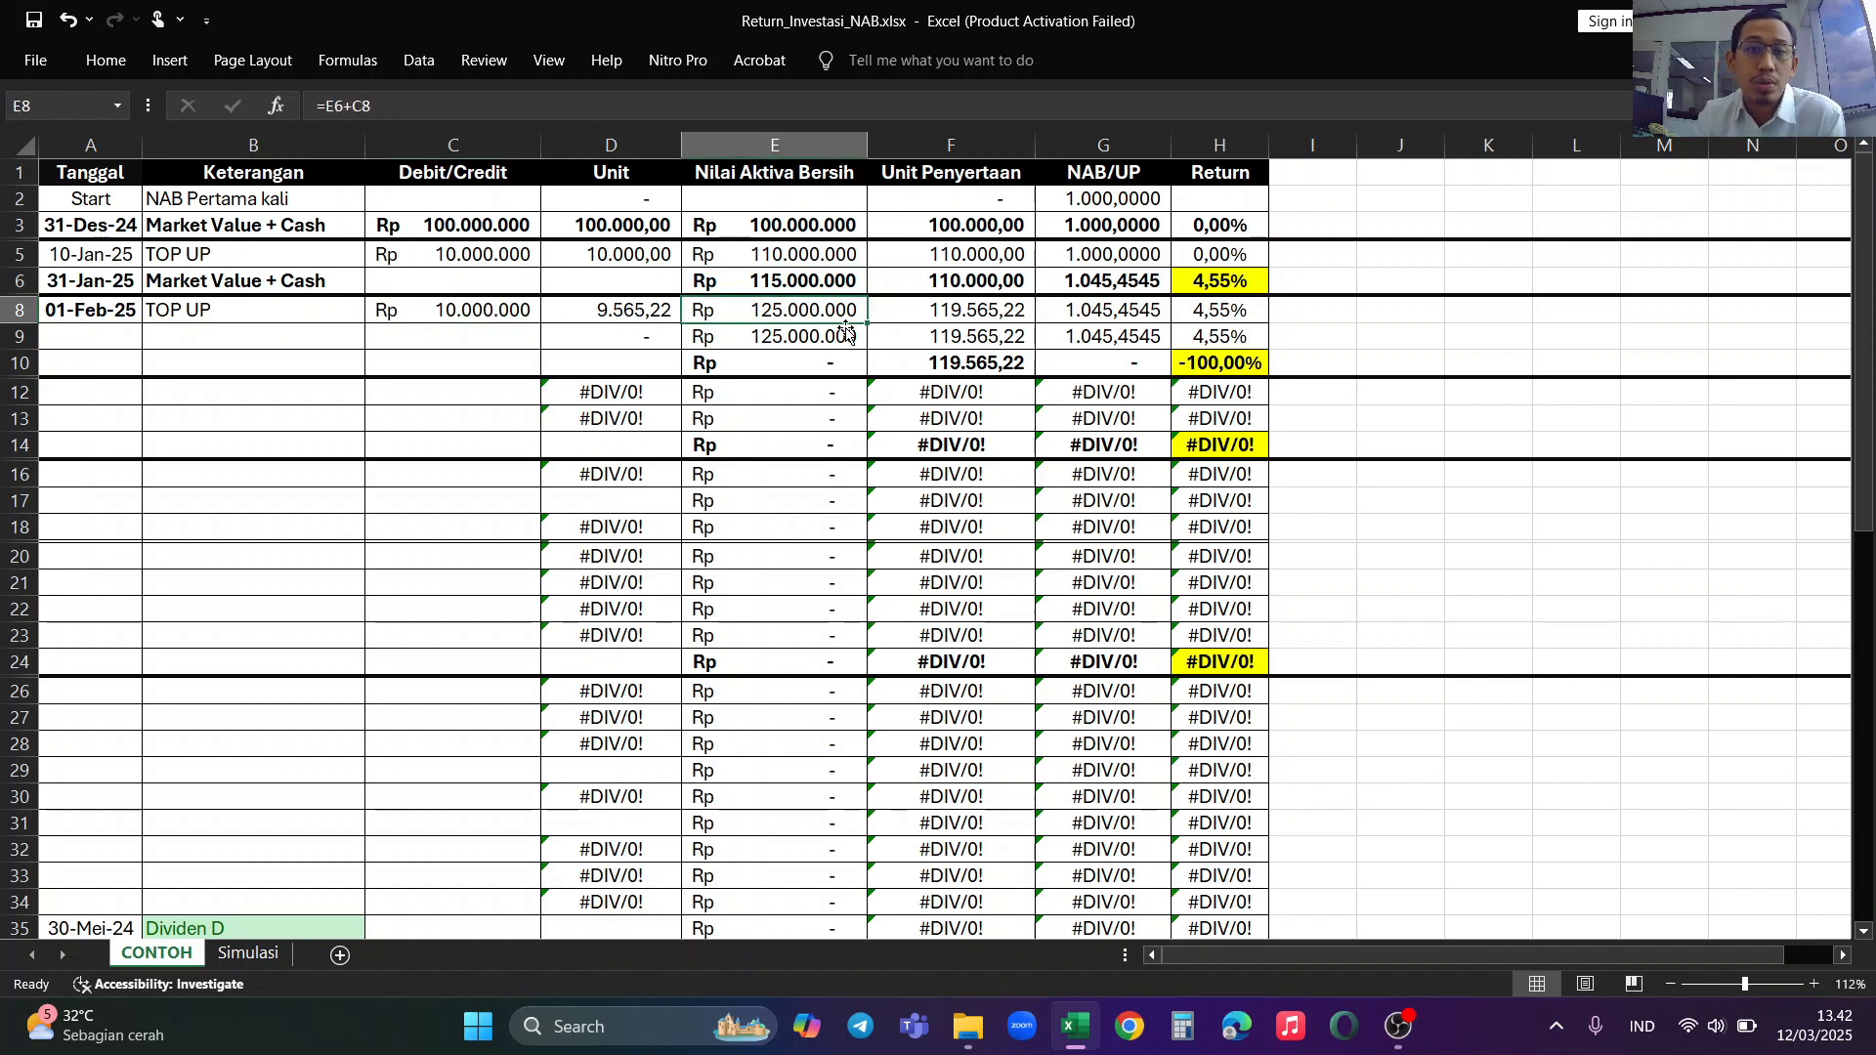
pyautogui.click(996, 314)
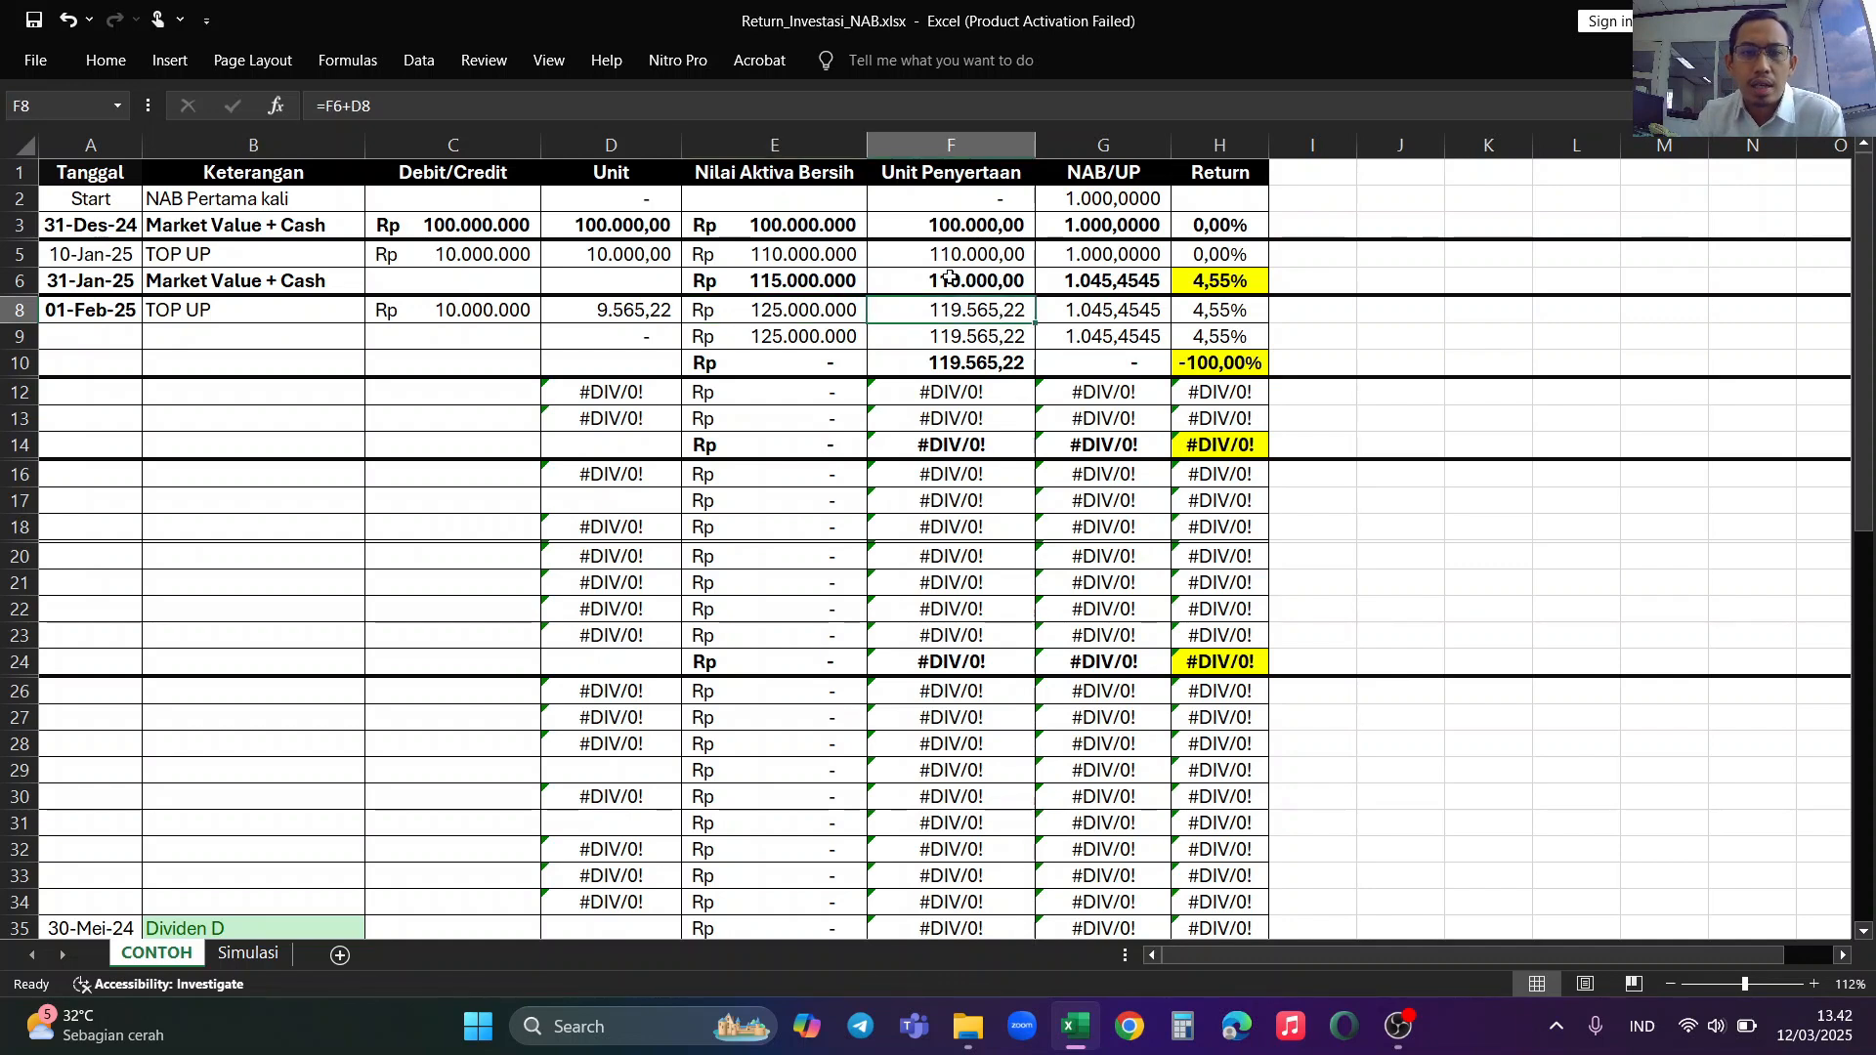
pyautogui.click(429, 102)
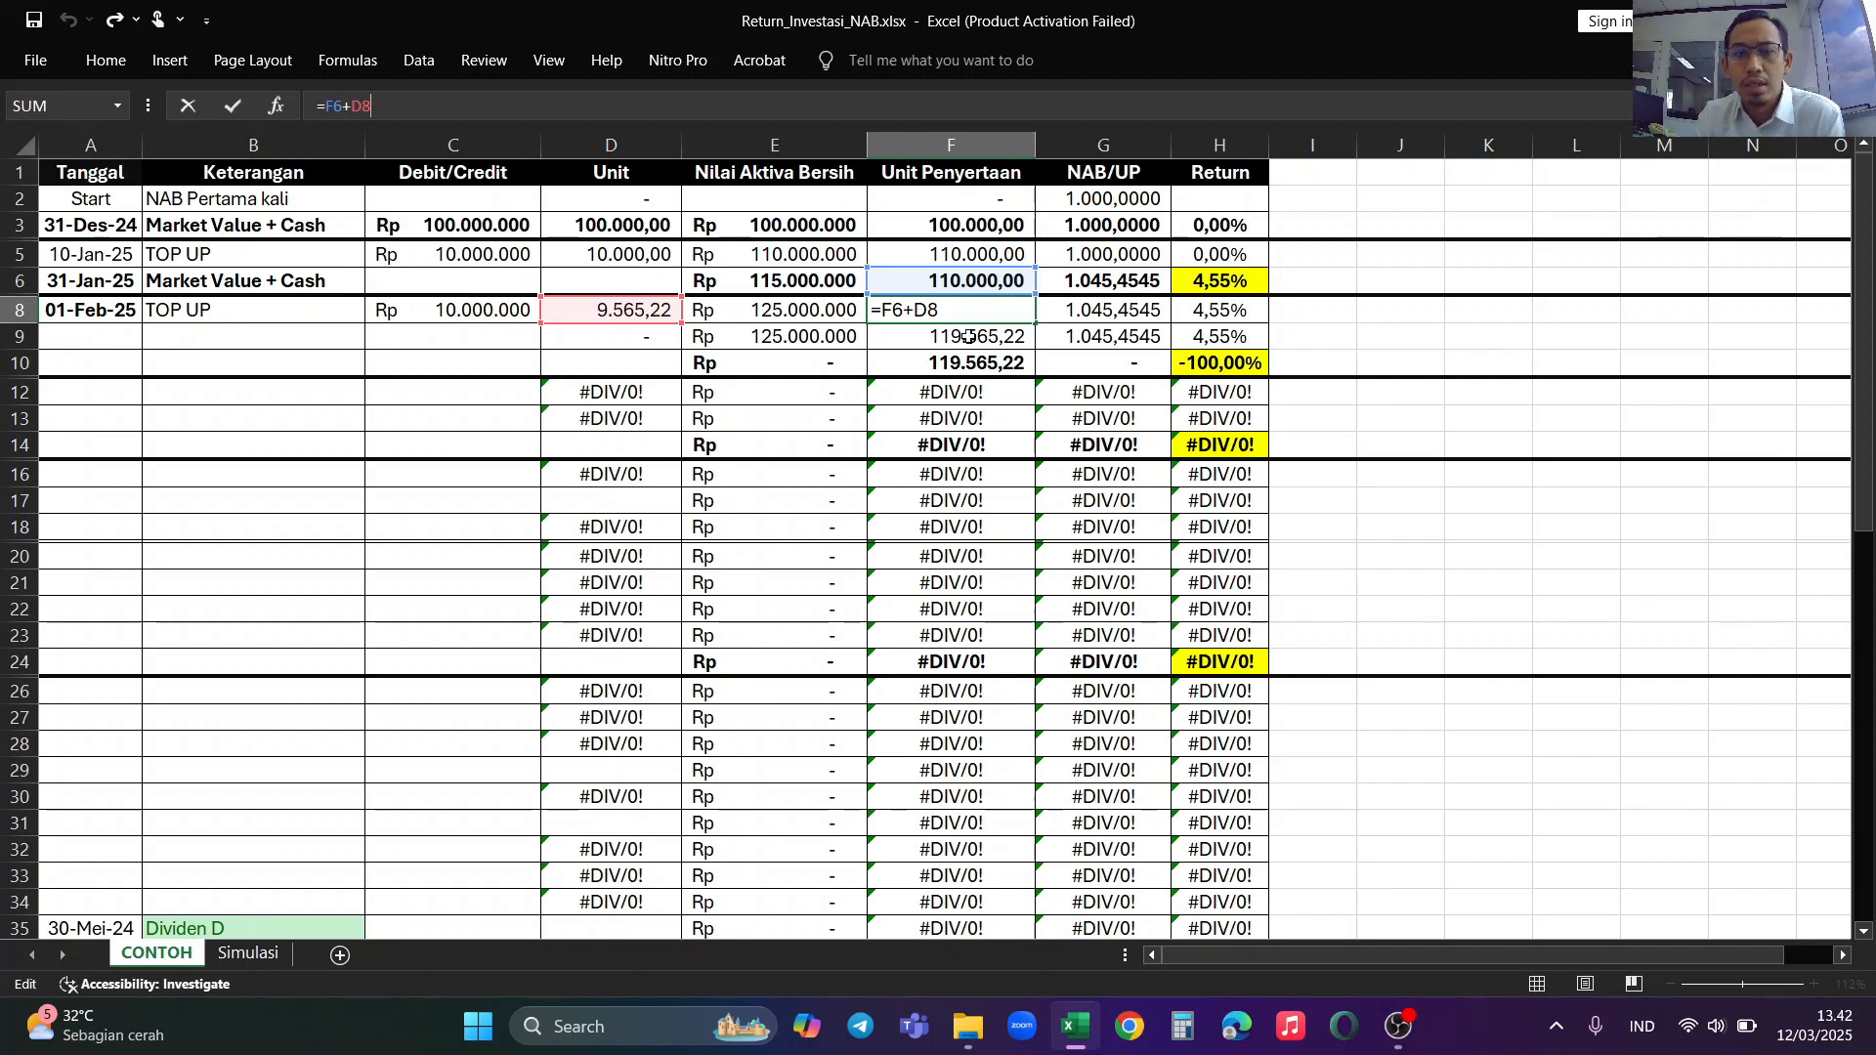
pyautogui.press('Return')
pyautogui.click(991, 313)
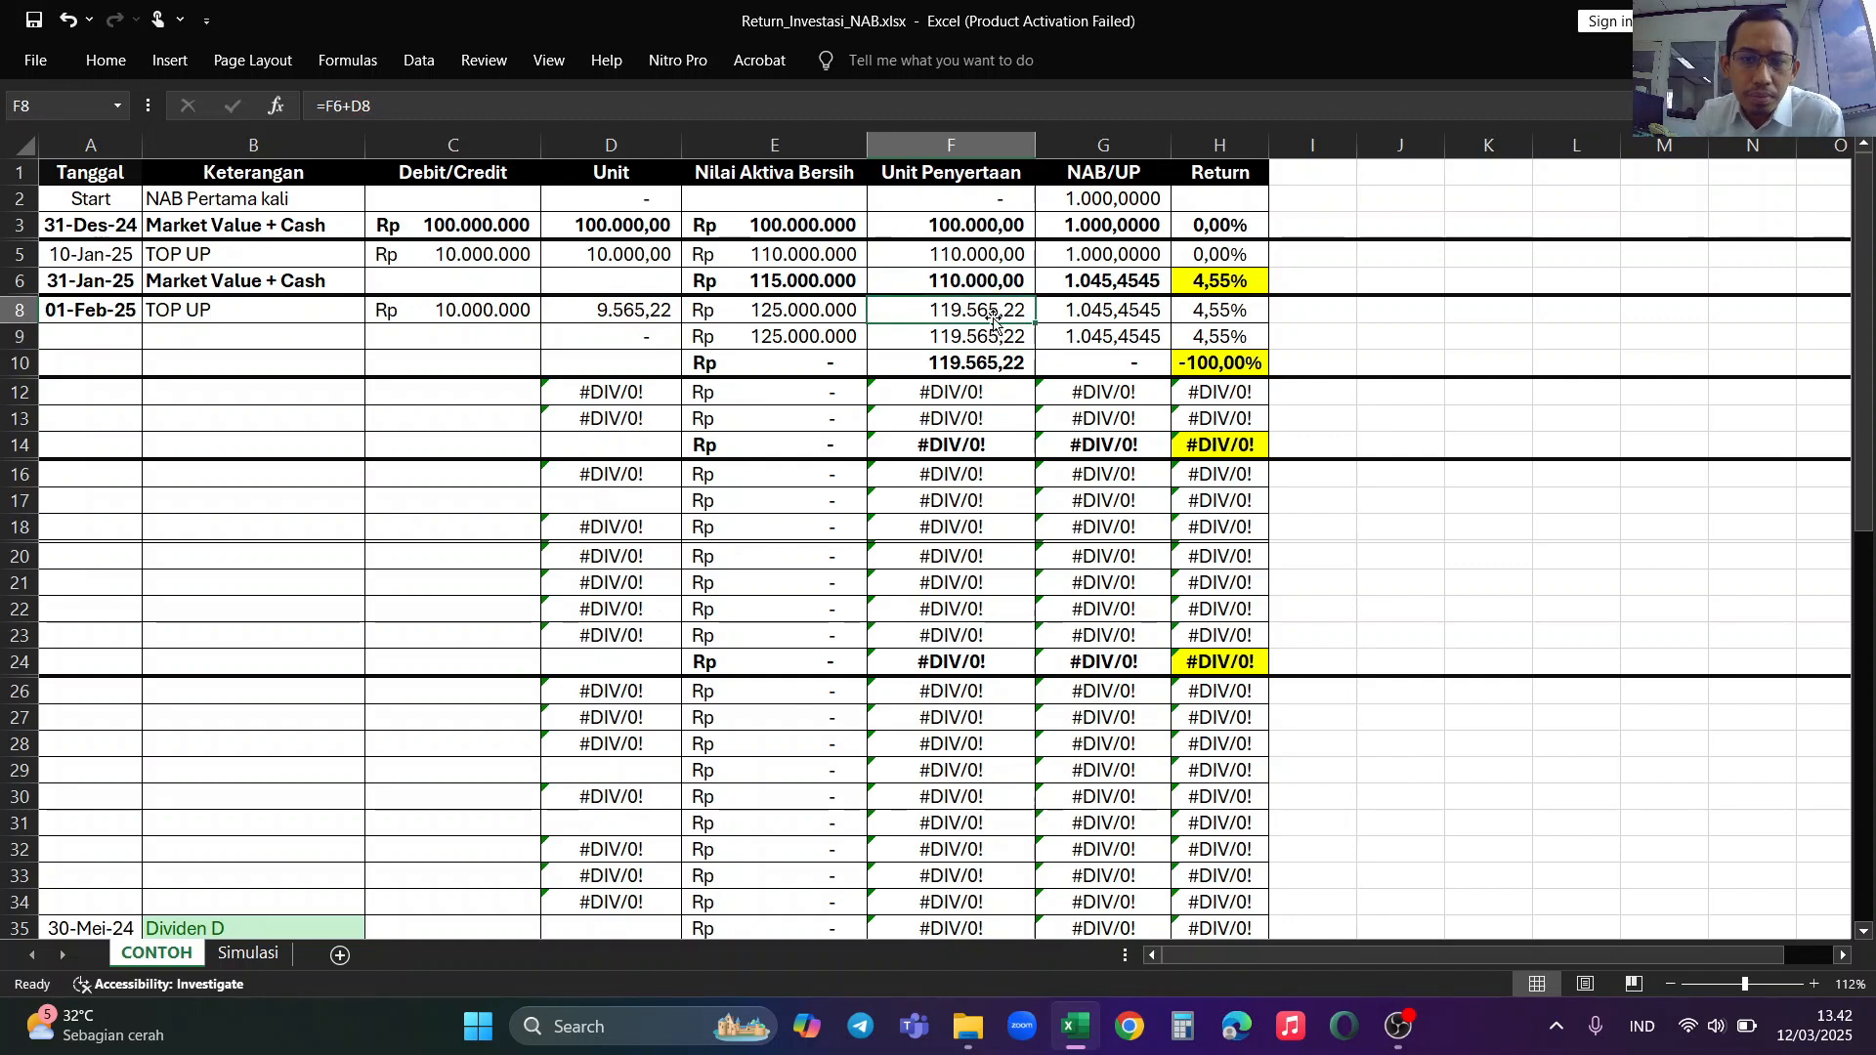
pyautogui.click(1116, 313)
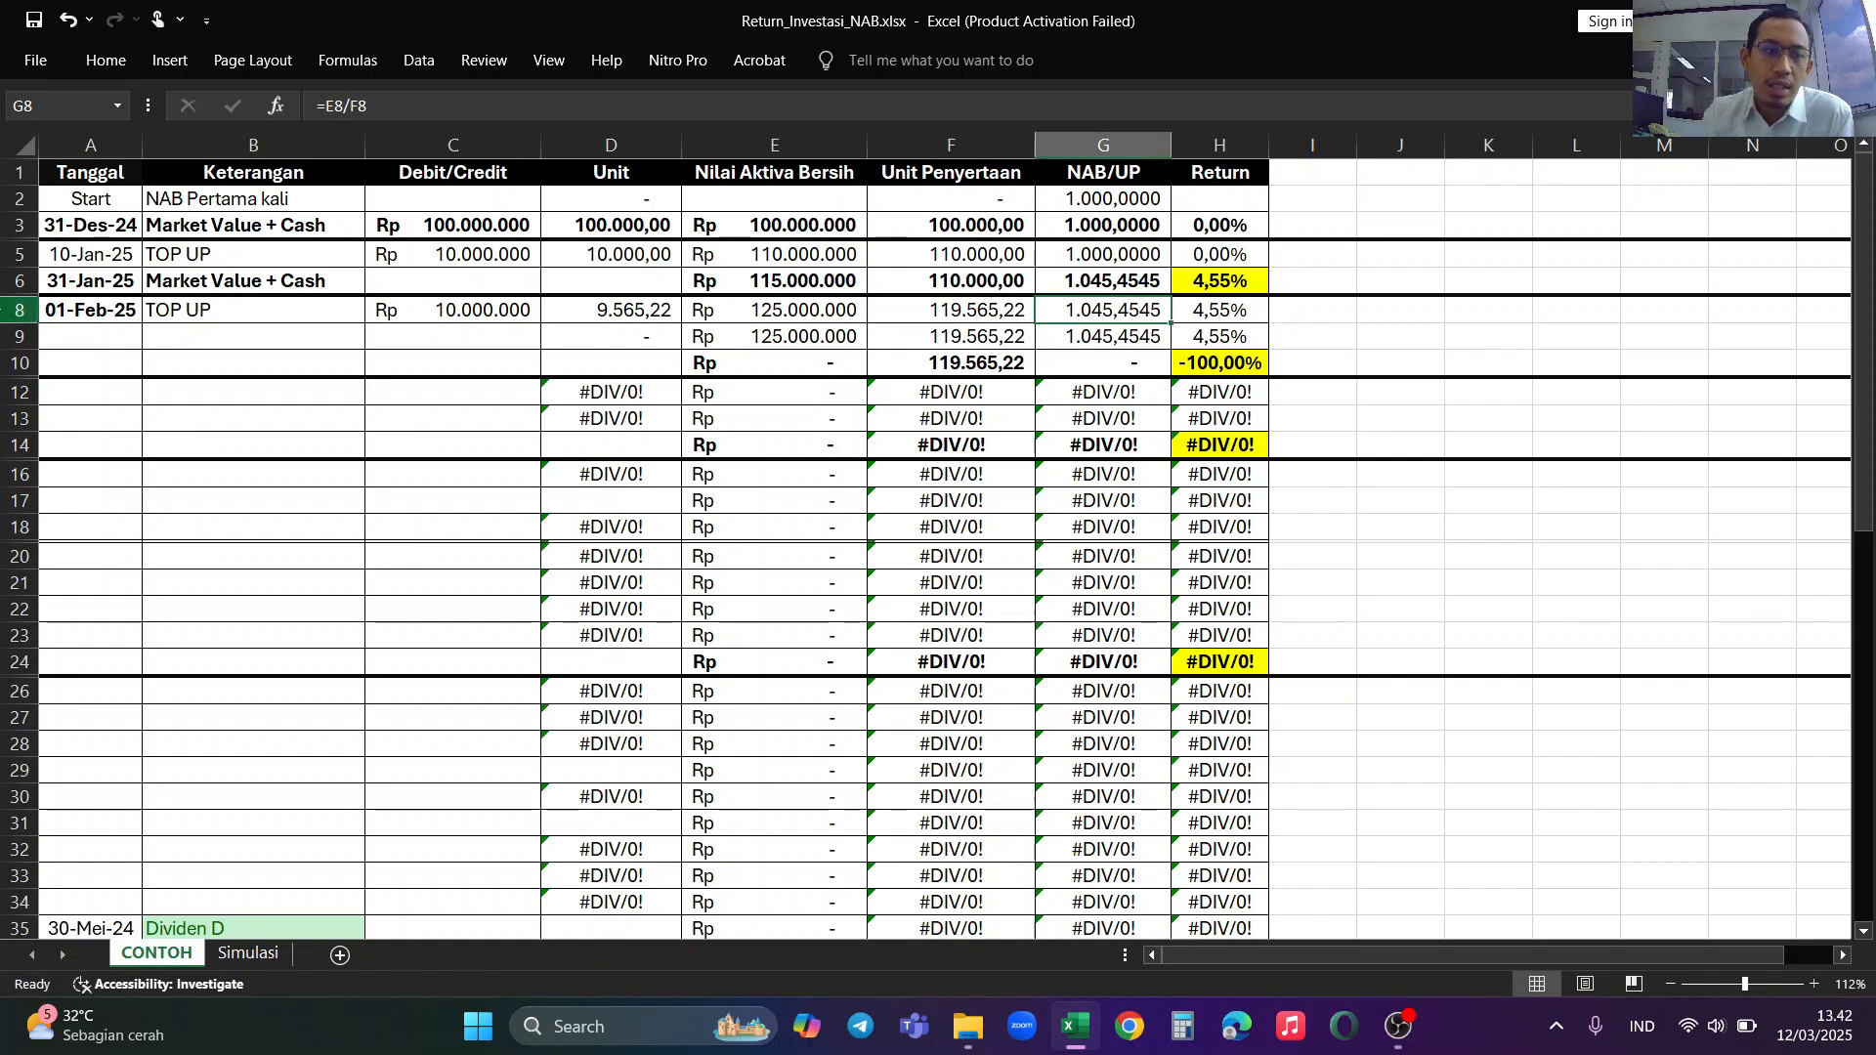
# Step: Enter the date 10 Feb 2025 and the description Withdraw in row 9
pyautogui.click(93, 332)
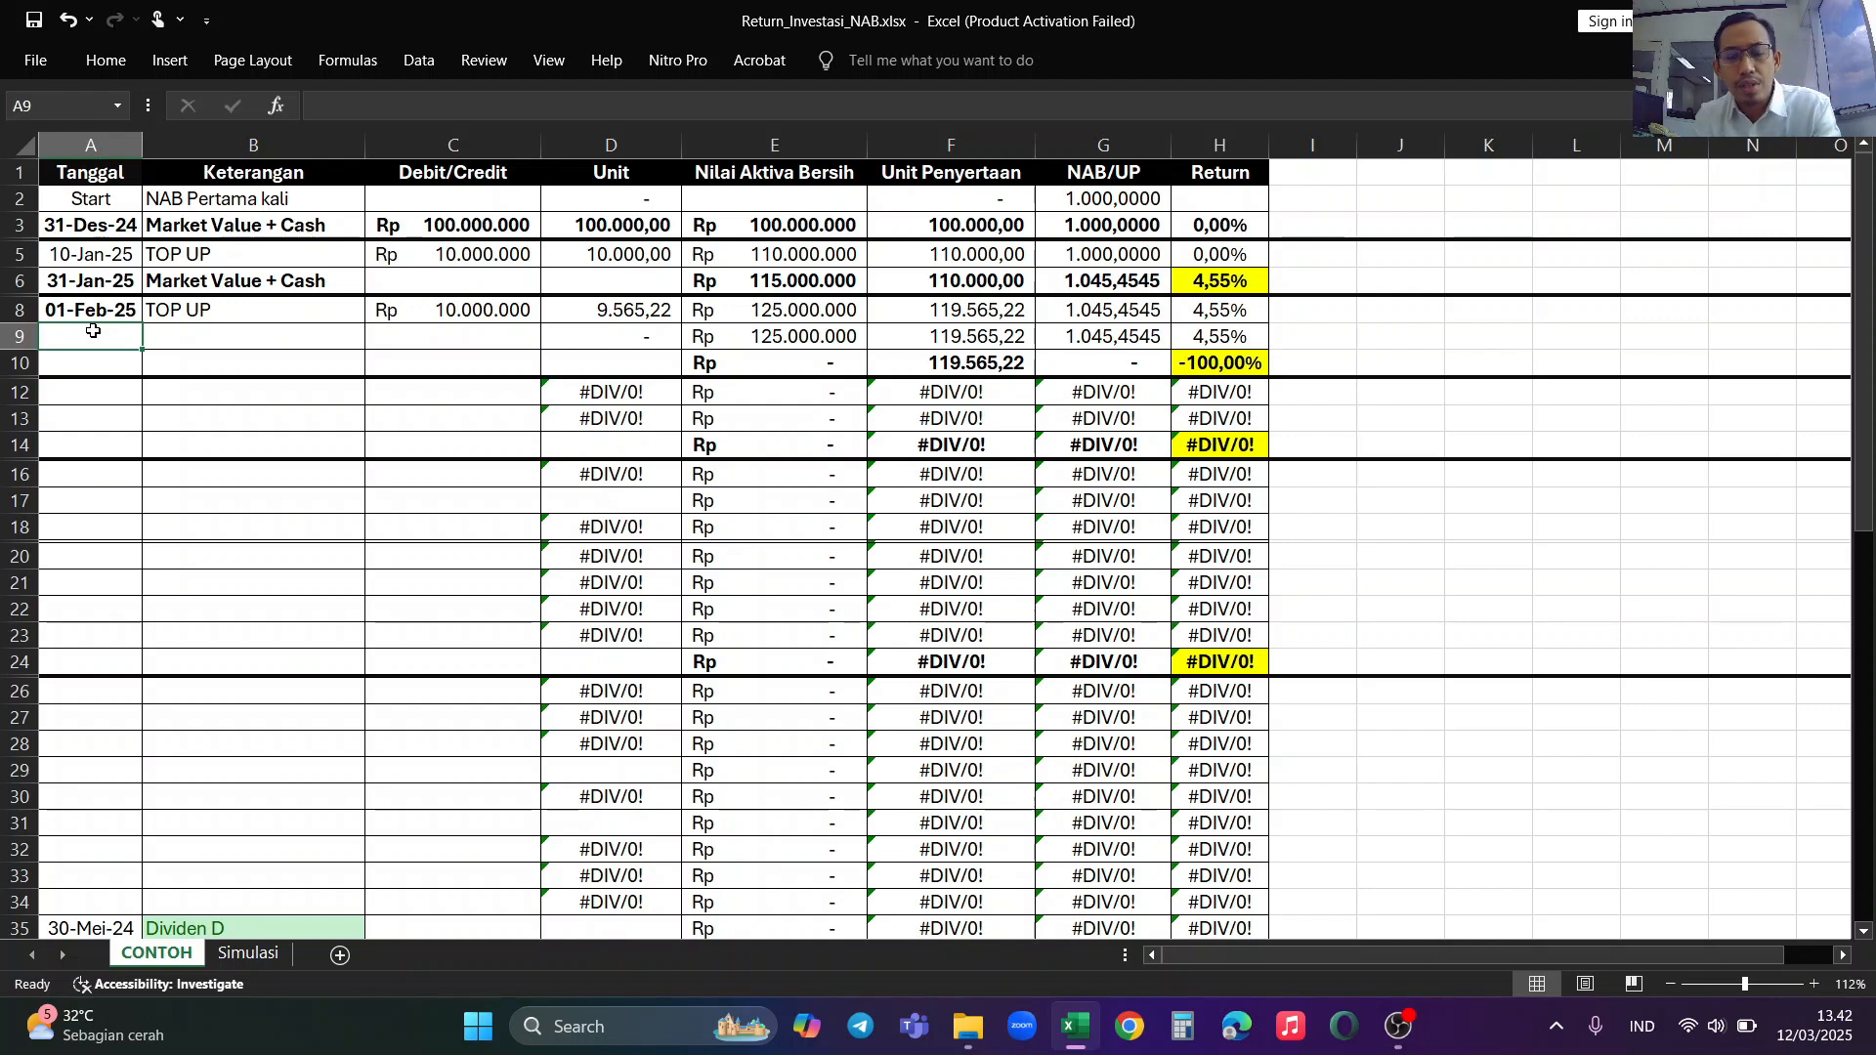
pyautogui.write('10 Feb 2025')
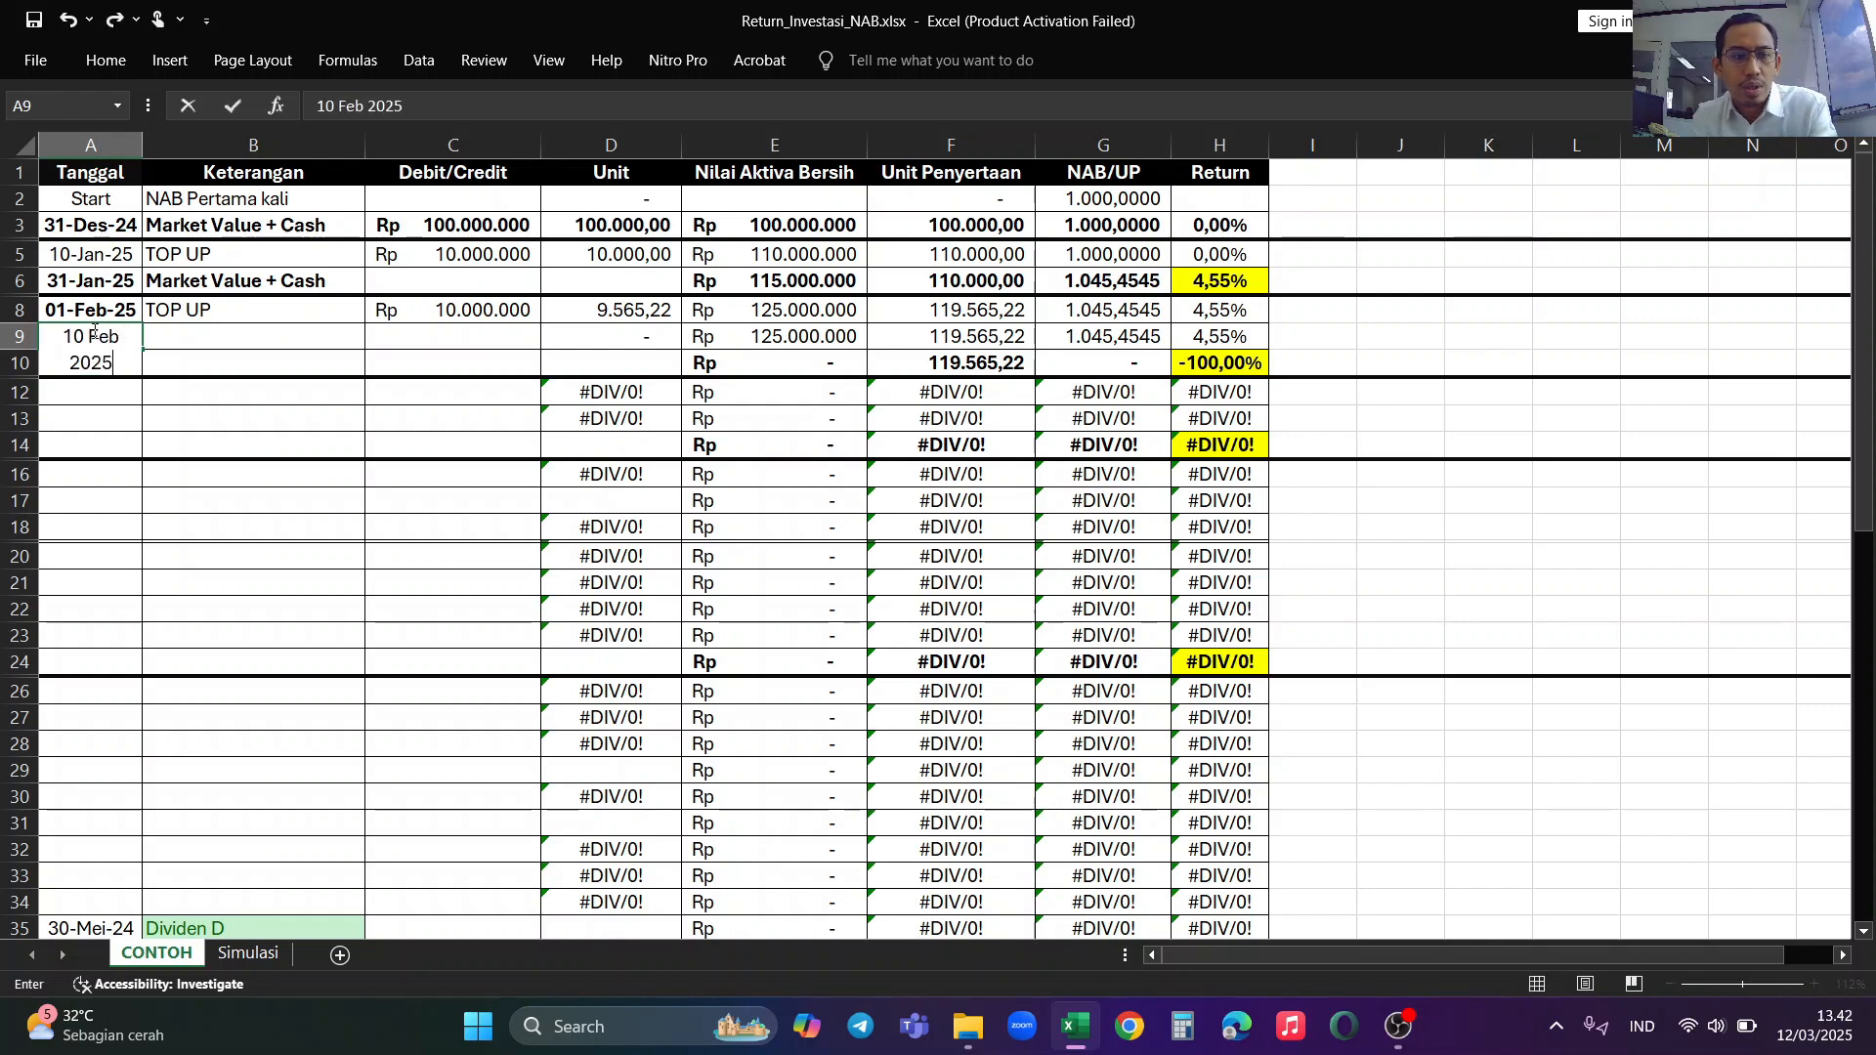
pyautogui.press('Tab')
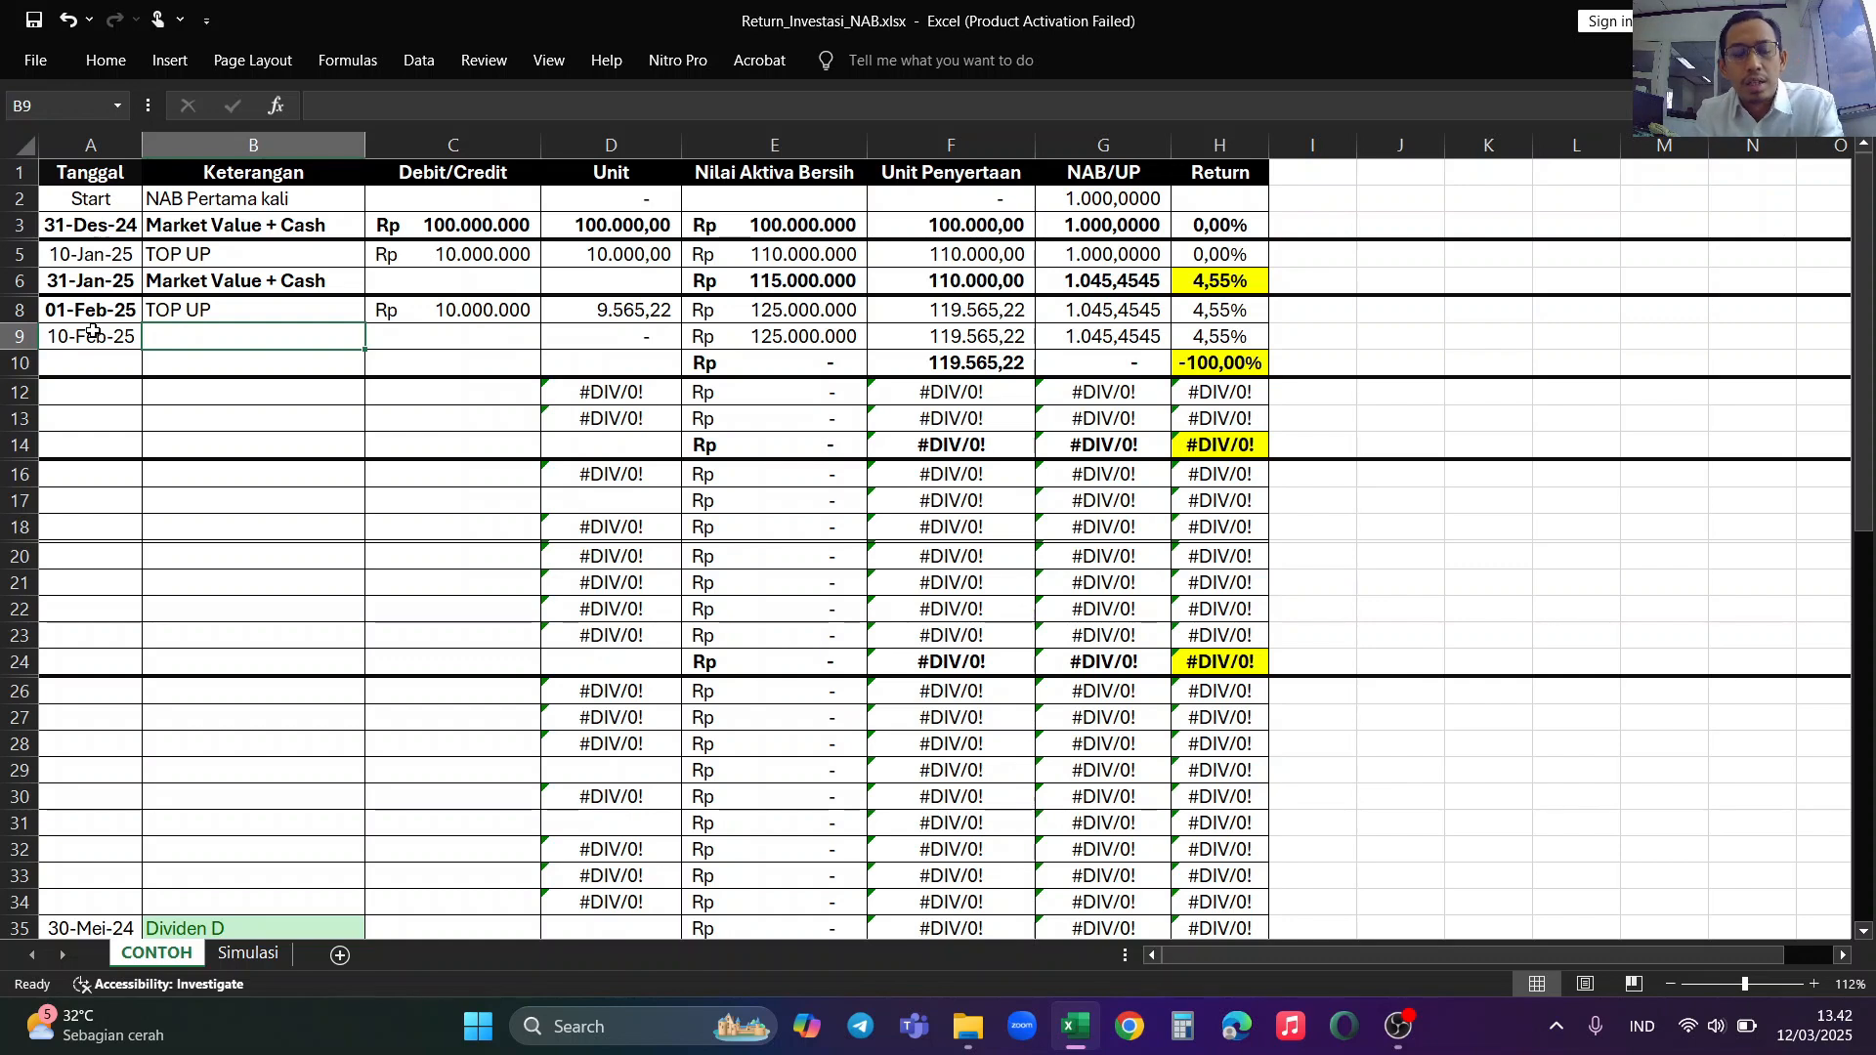
pyautogui.write('W')
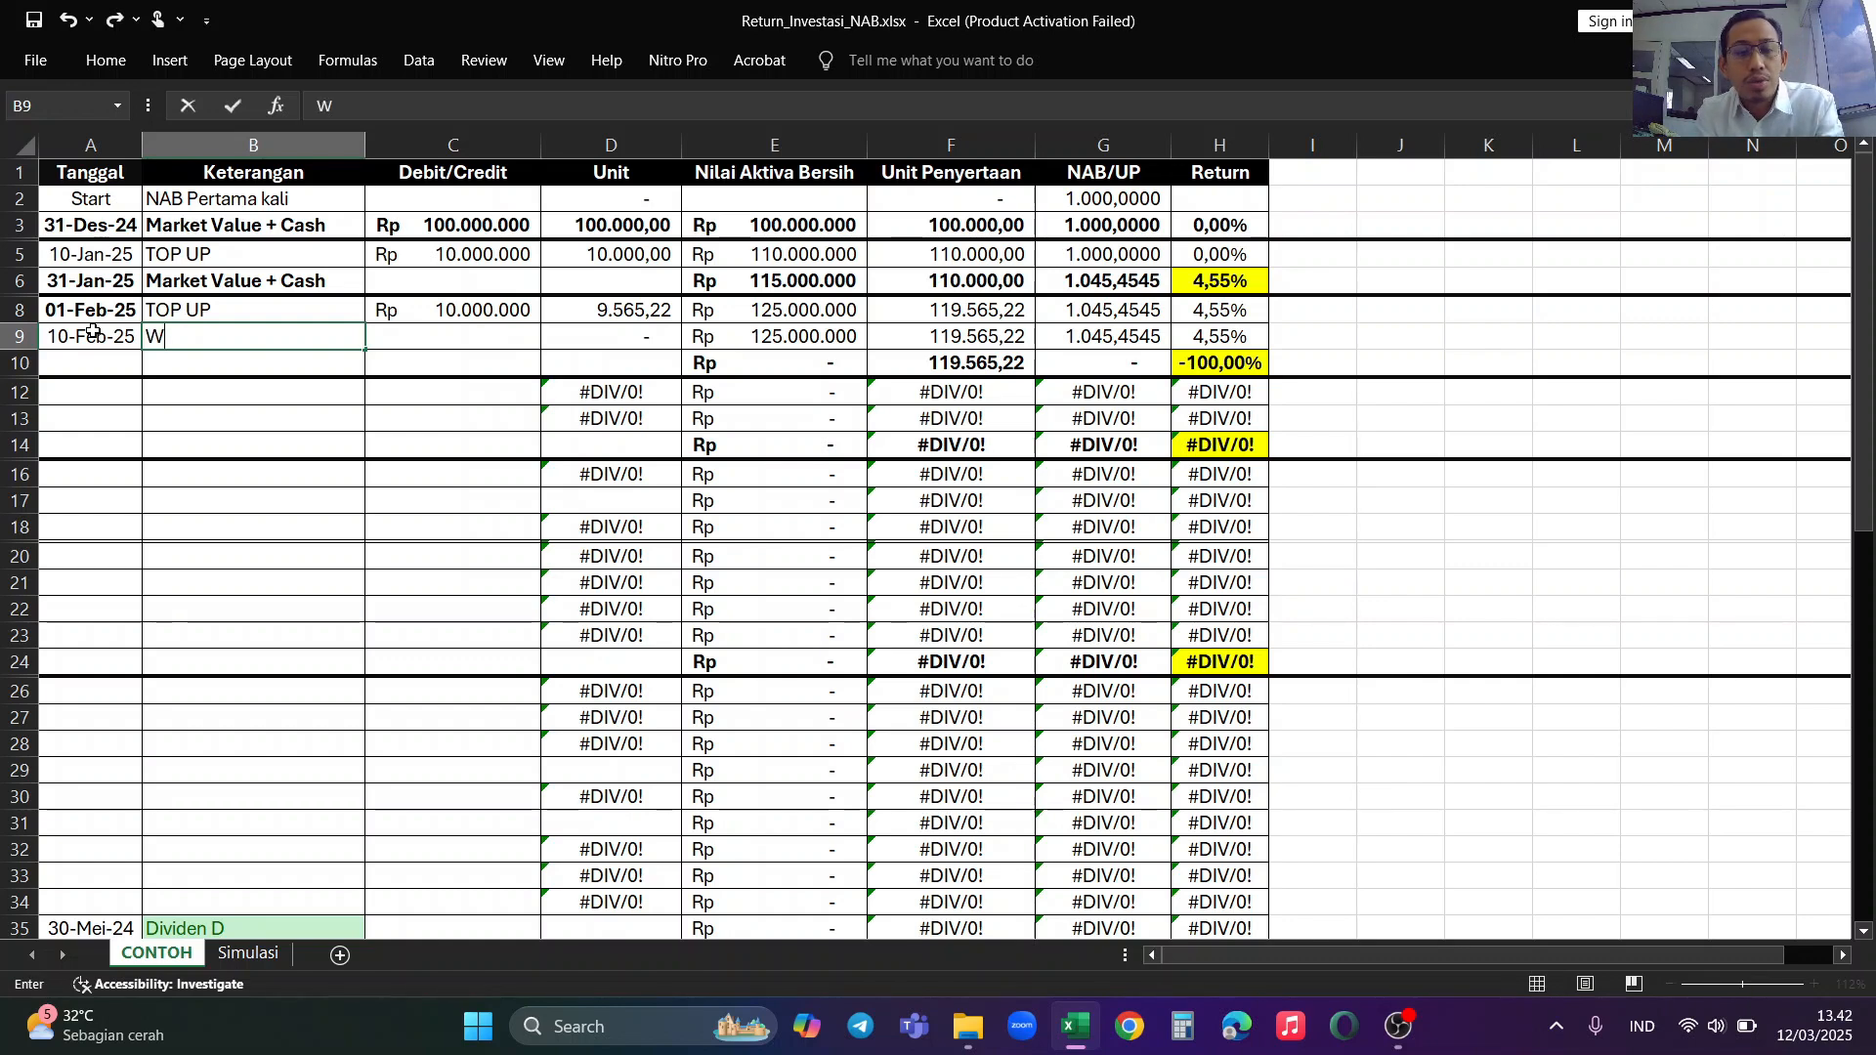
pyautogui.write('ithdraw')
pyautogui.press('Tab')
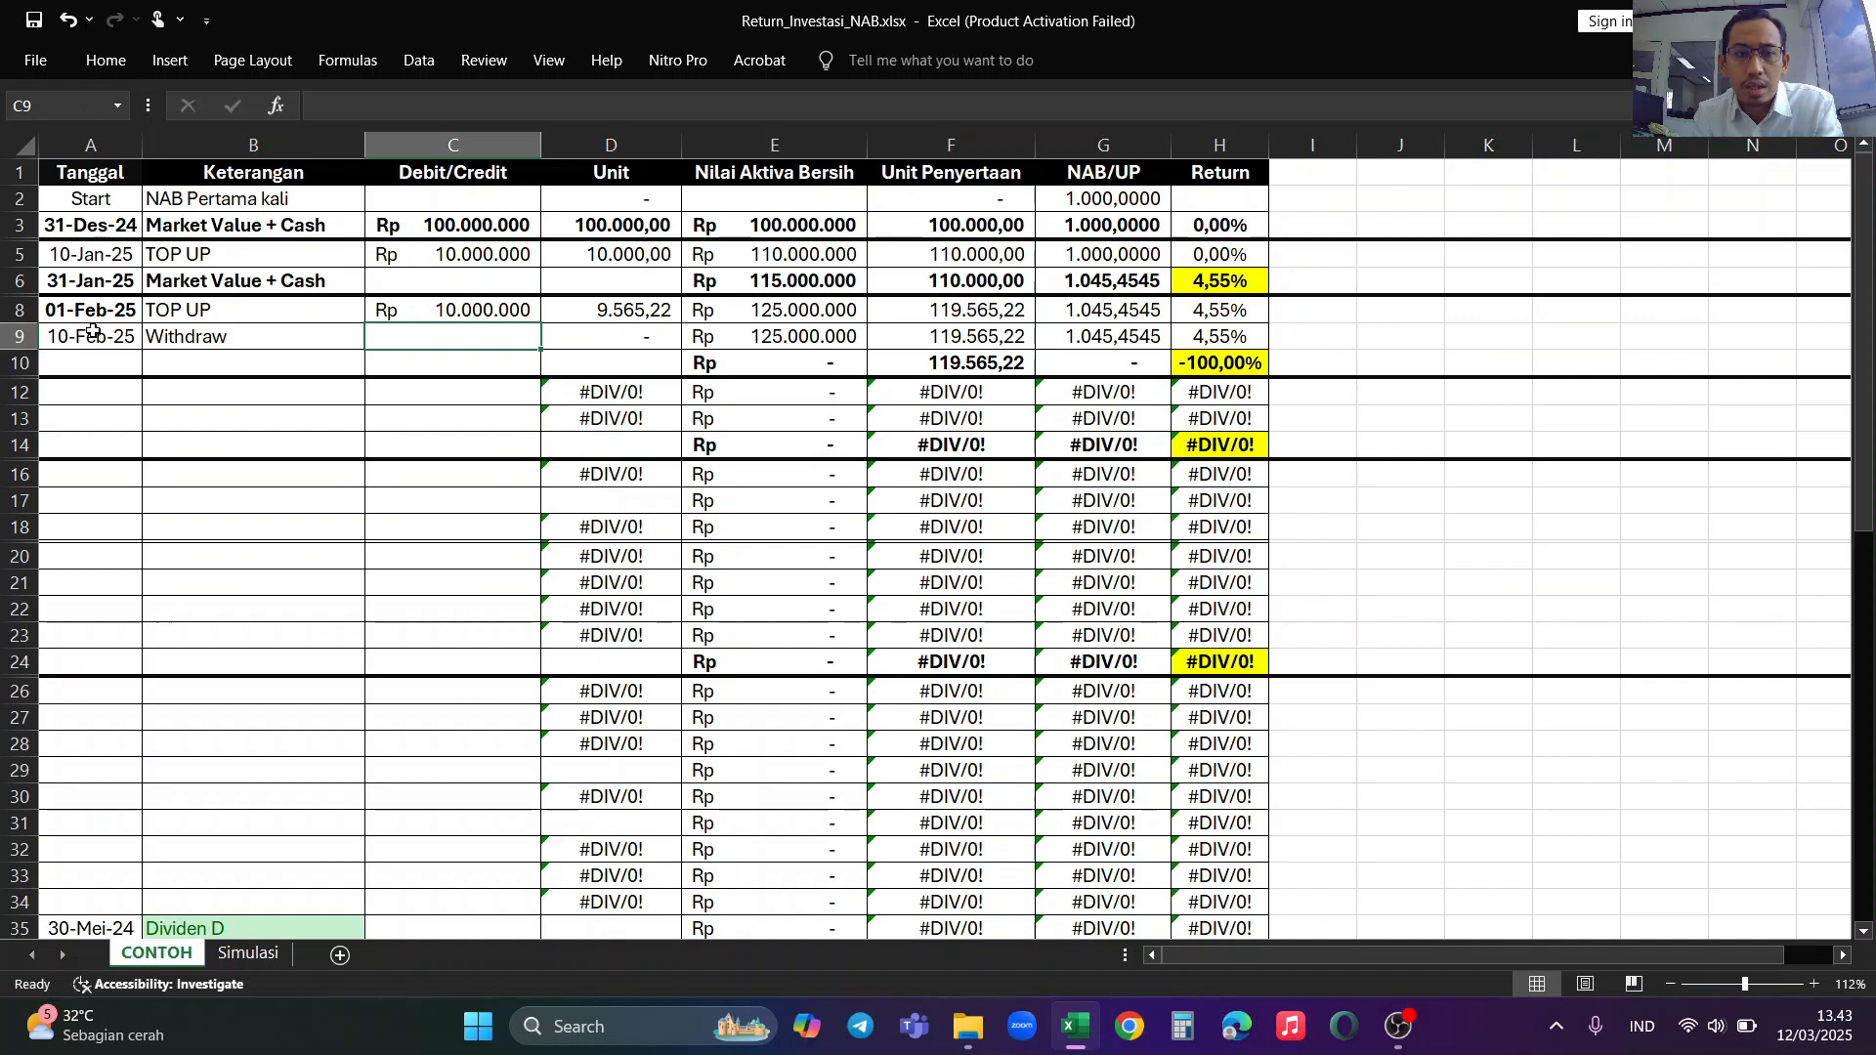
# Step: Enter the 10-Feb-25 withdrawal as -30000000 in the Debit/Credit column
pyautogui.write('3000')
pyautogui.press('BackSpace')
pyautogui.press('BackSpace')
pyautogui.press('BackSpace')
pyautogui.press('BackSpace')
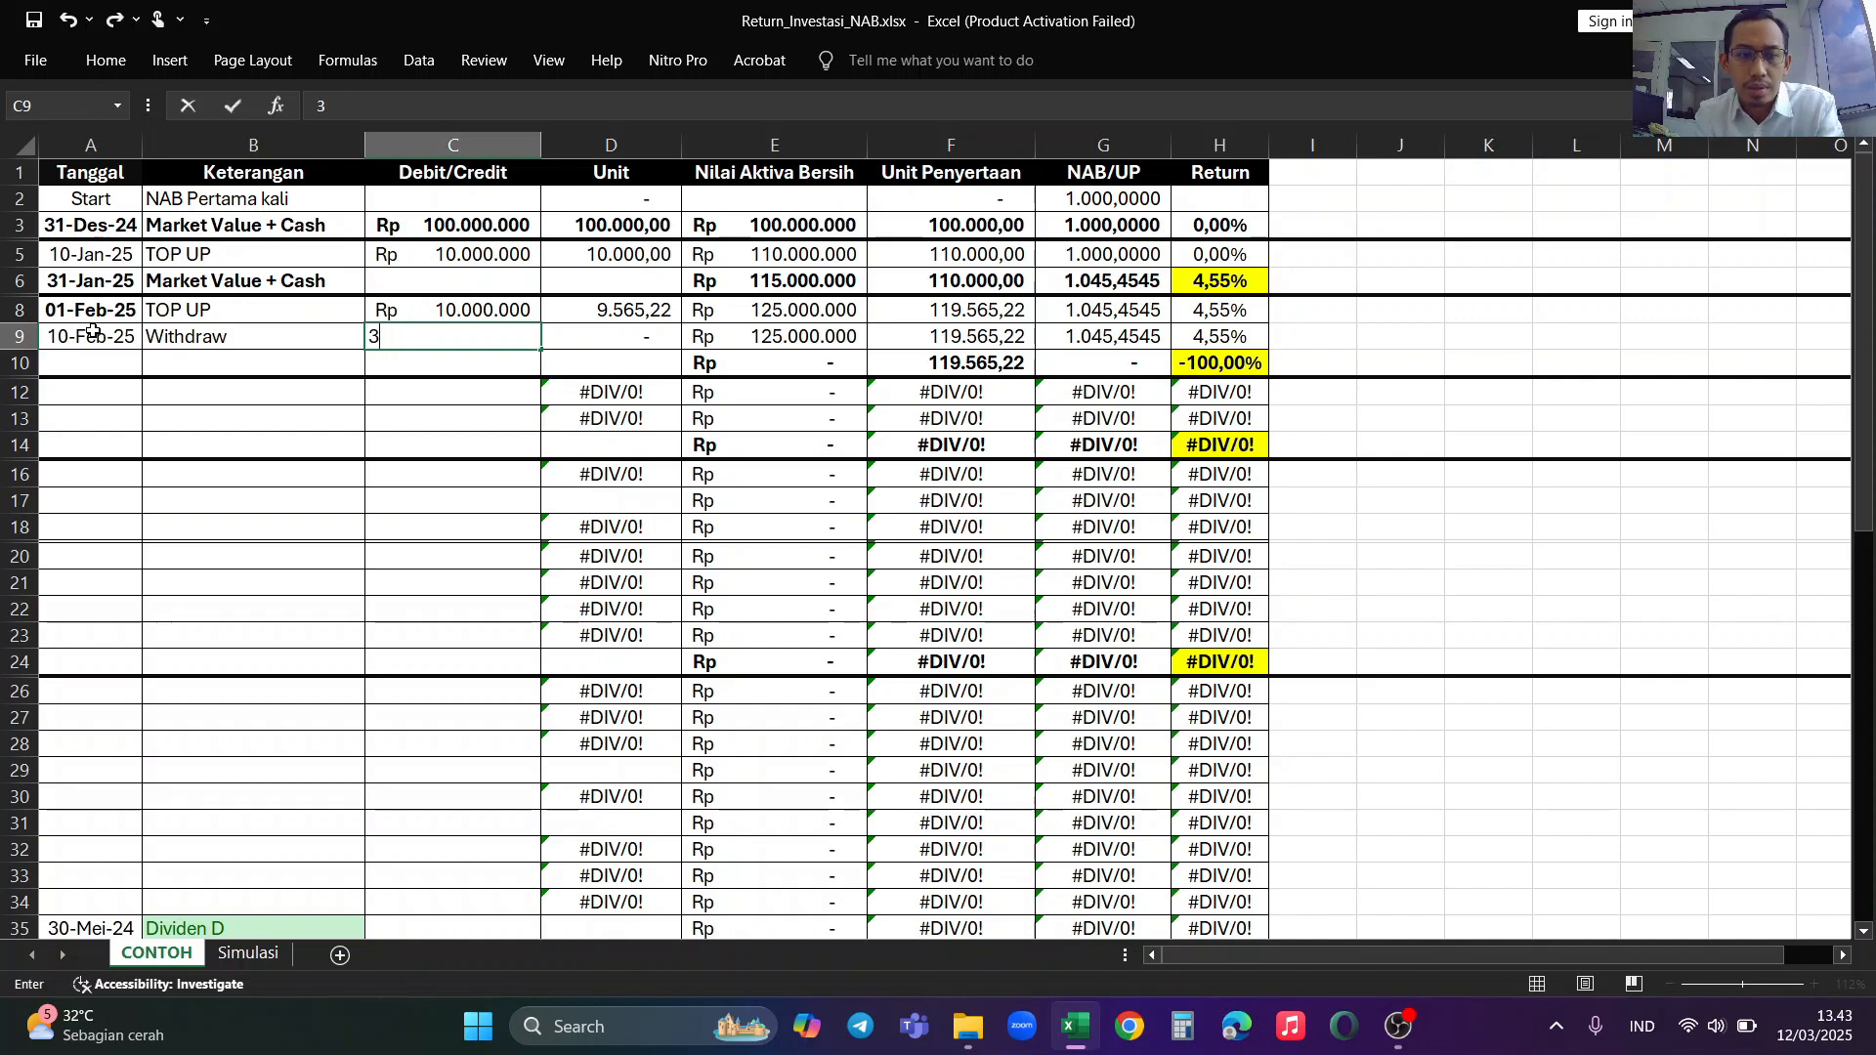
pyautogui.write('-Rp 30.00')
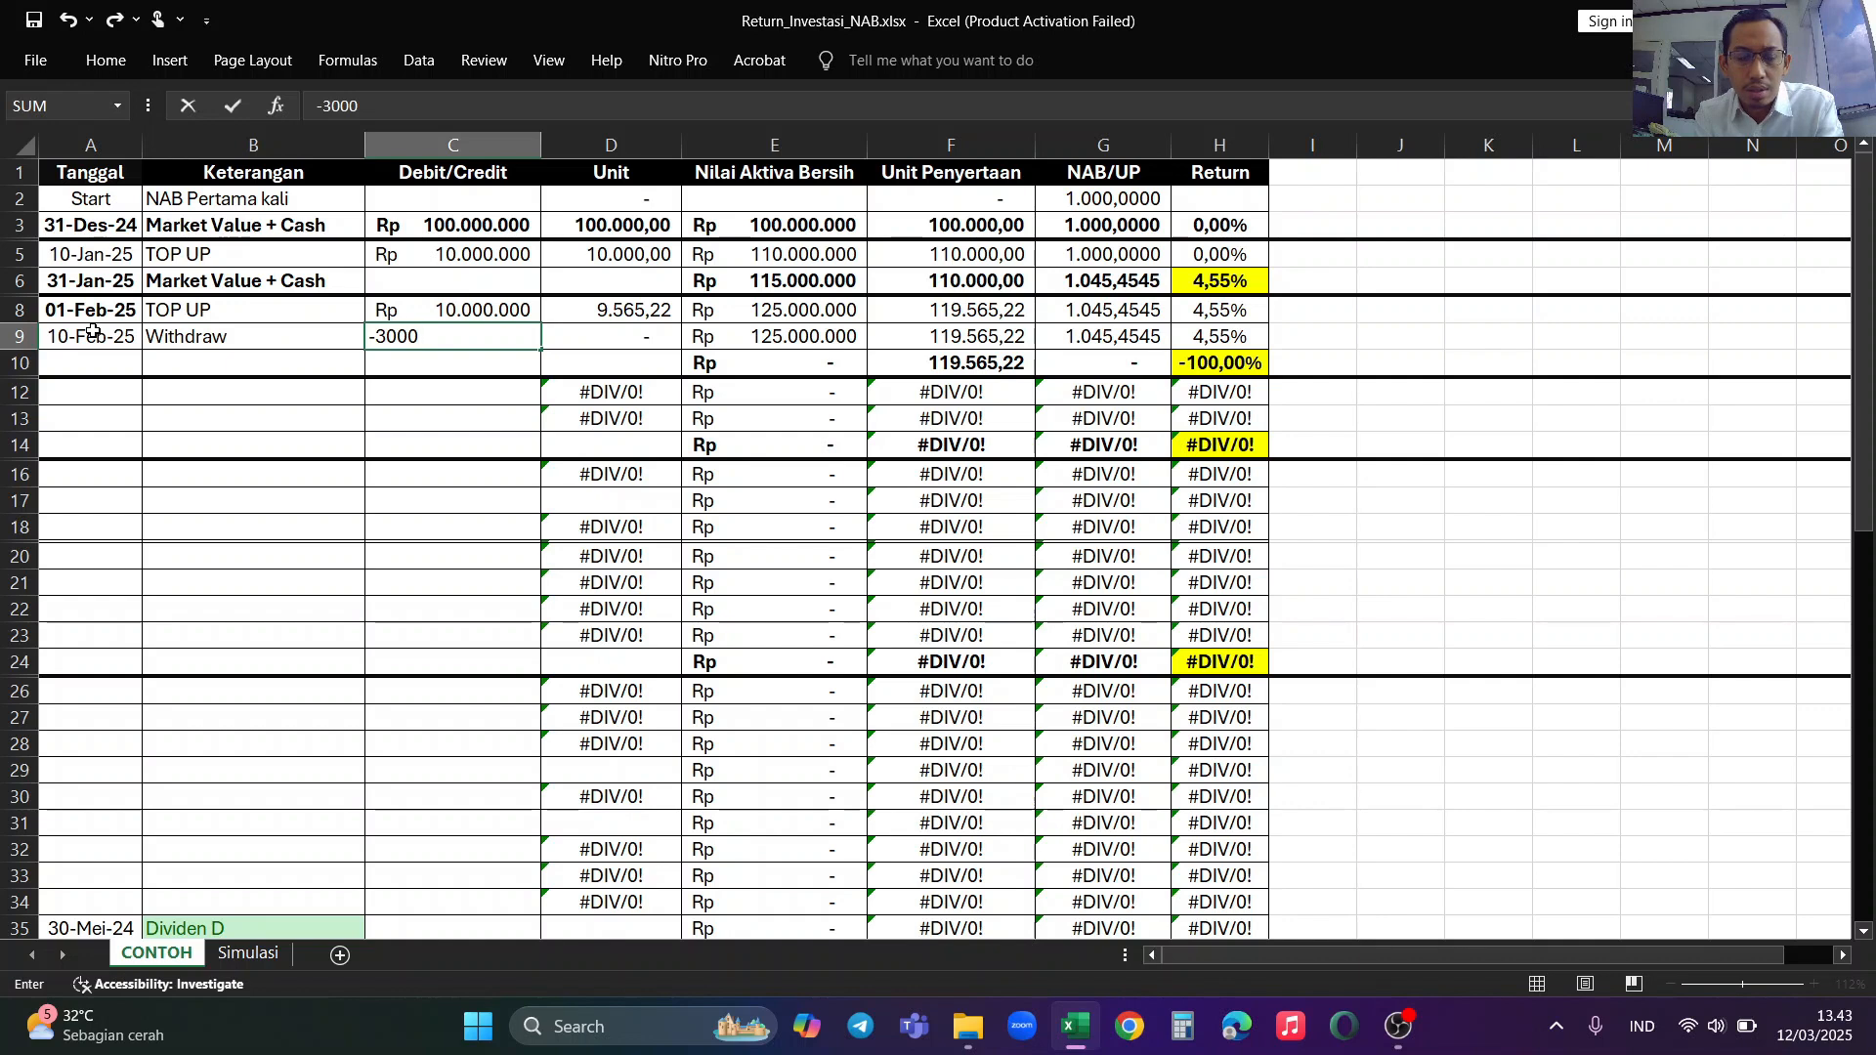
pyautogui.write('0.000')
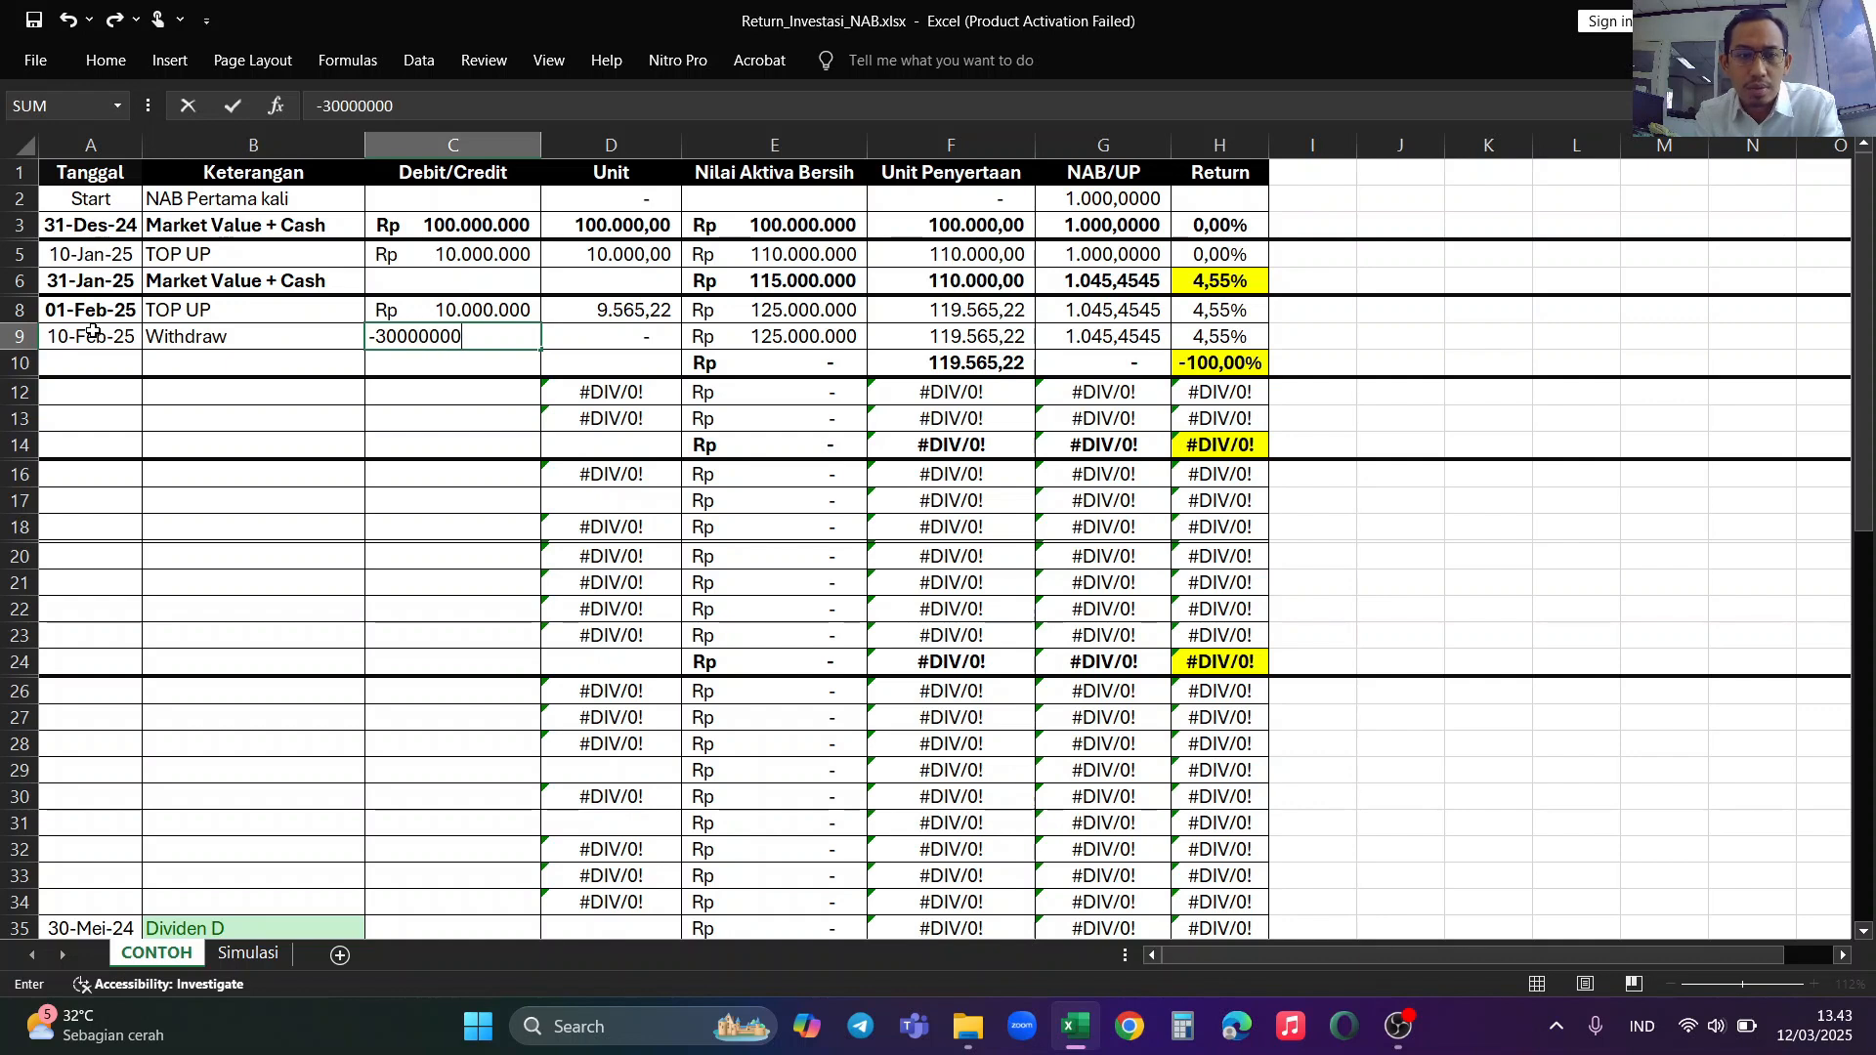
pyautogui.press('Return')
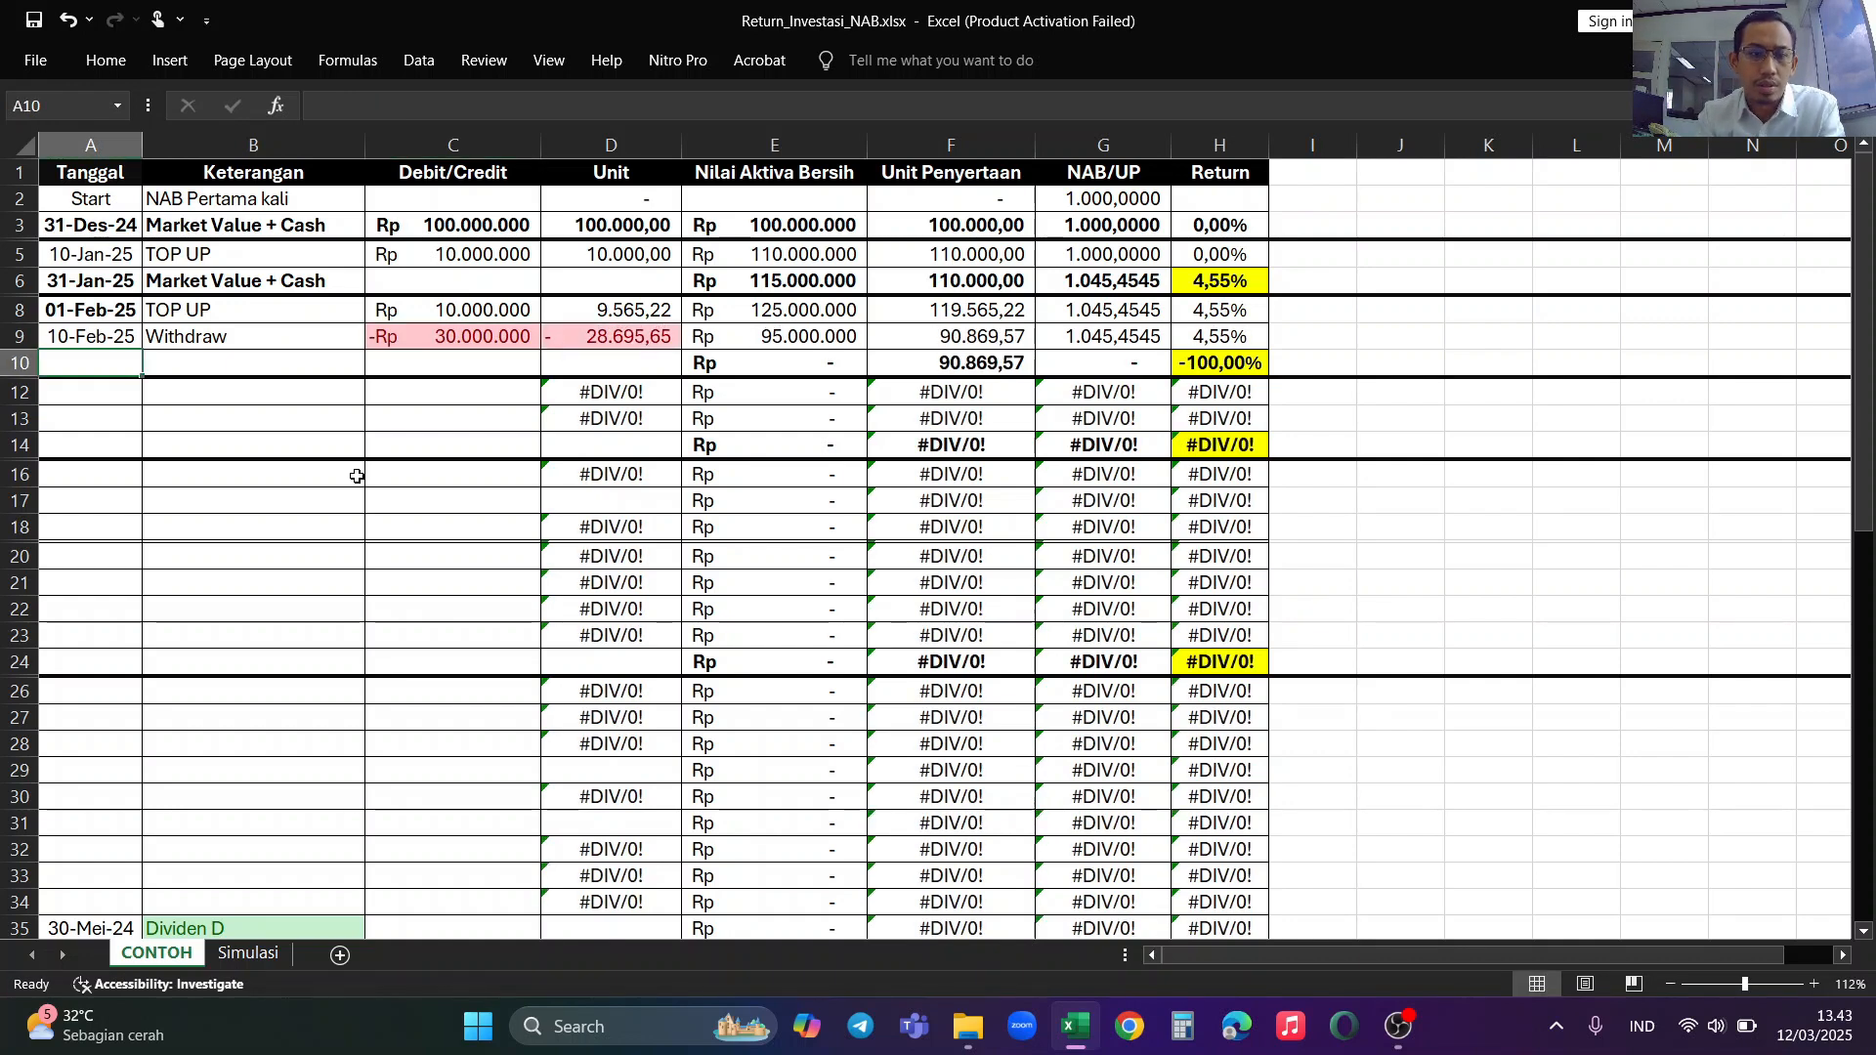
# Step: Correct the 10-Feb-25 withdrawal to -3000000 and check the row's Unit Penyertaan formula
pyautogui.click(432, 344)
pyautogui.click(408, 101)
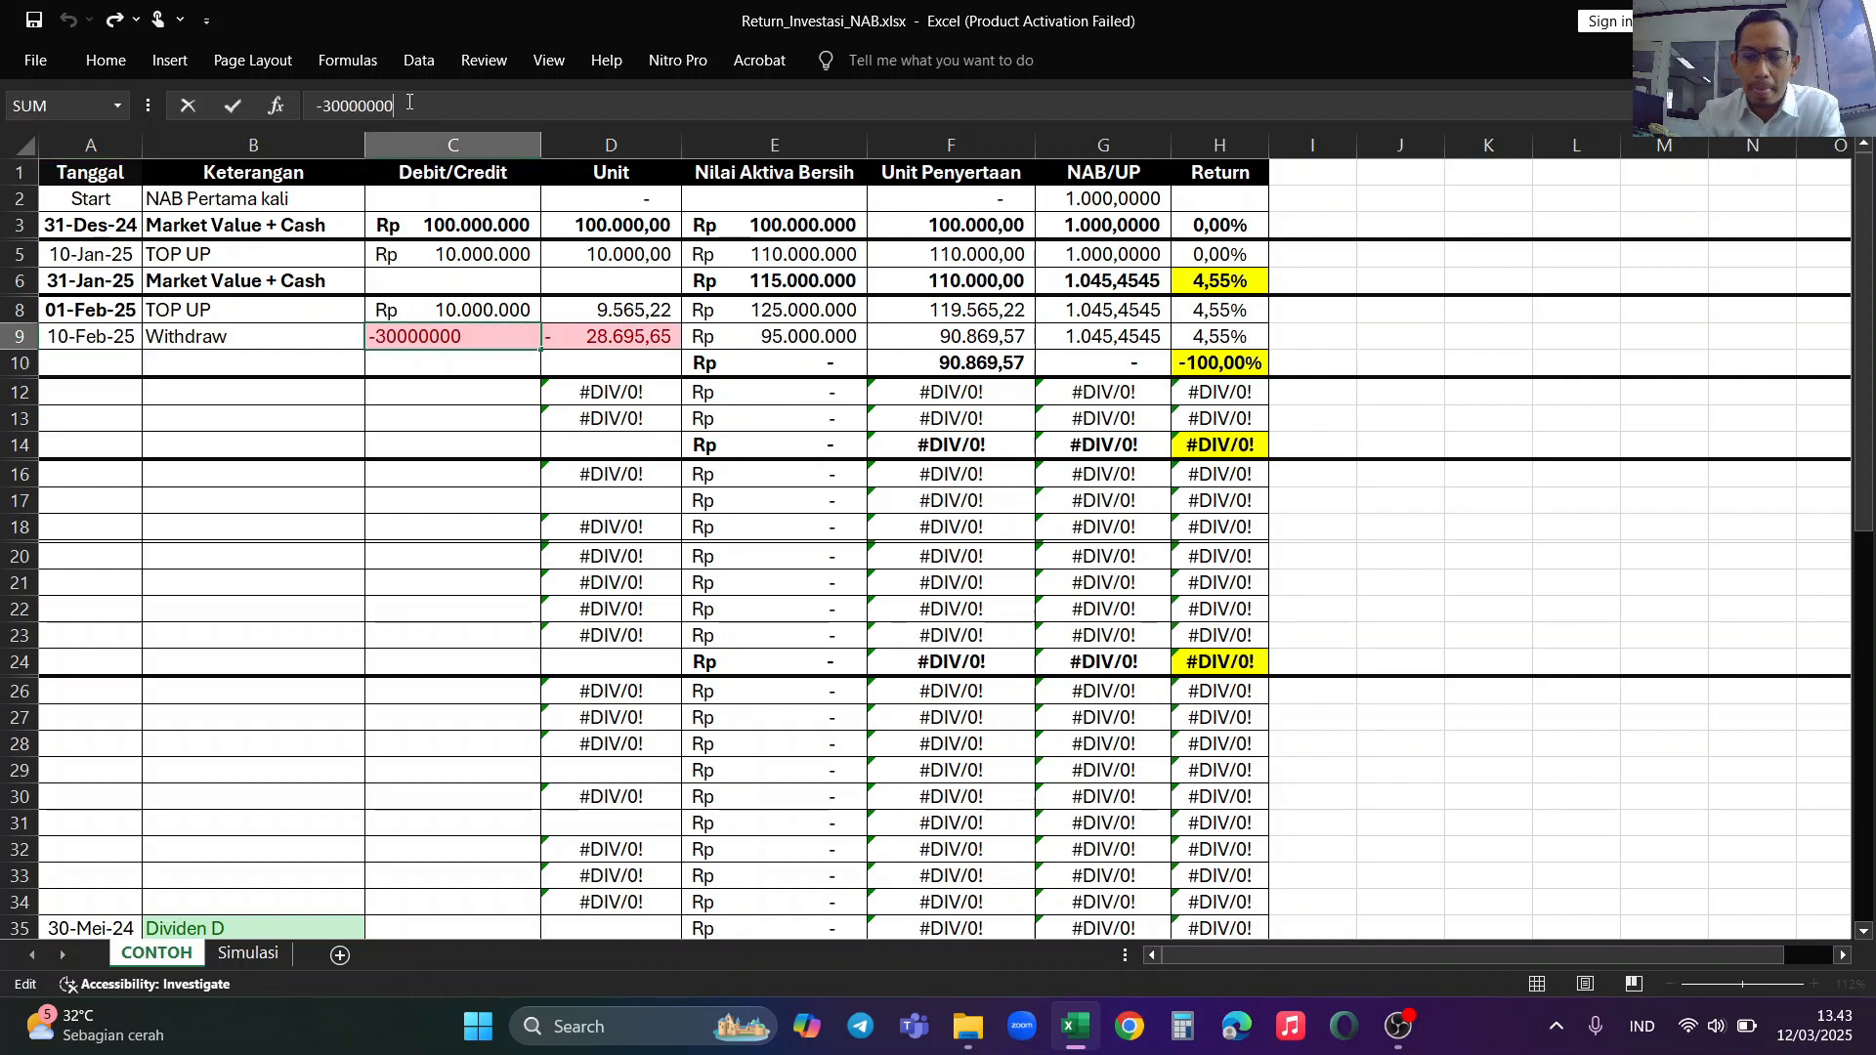
pyautogui.press('BackSpace')
pyautogui.press('Return')
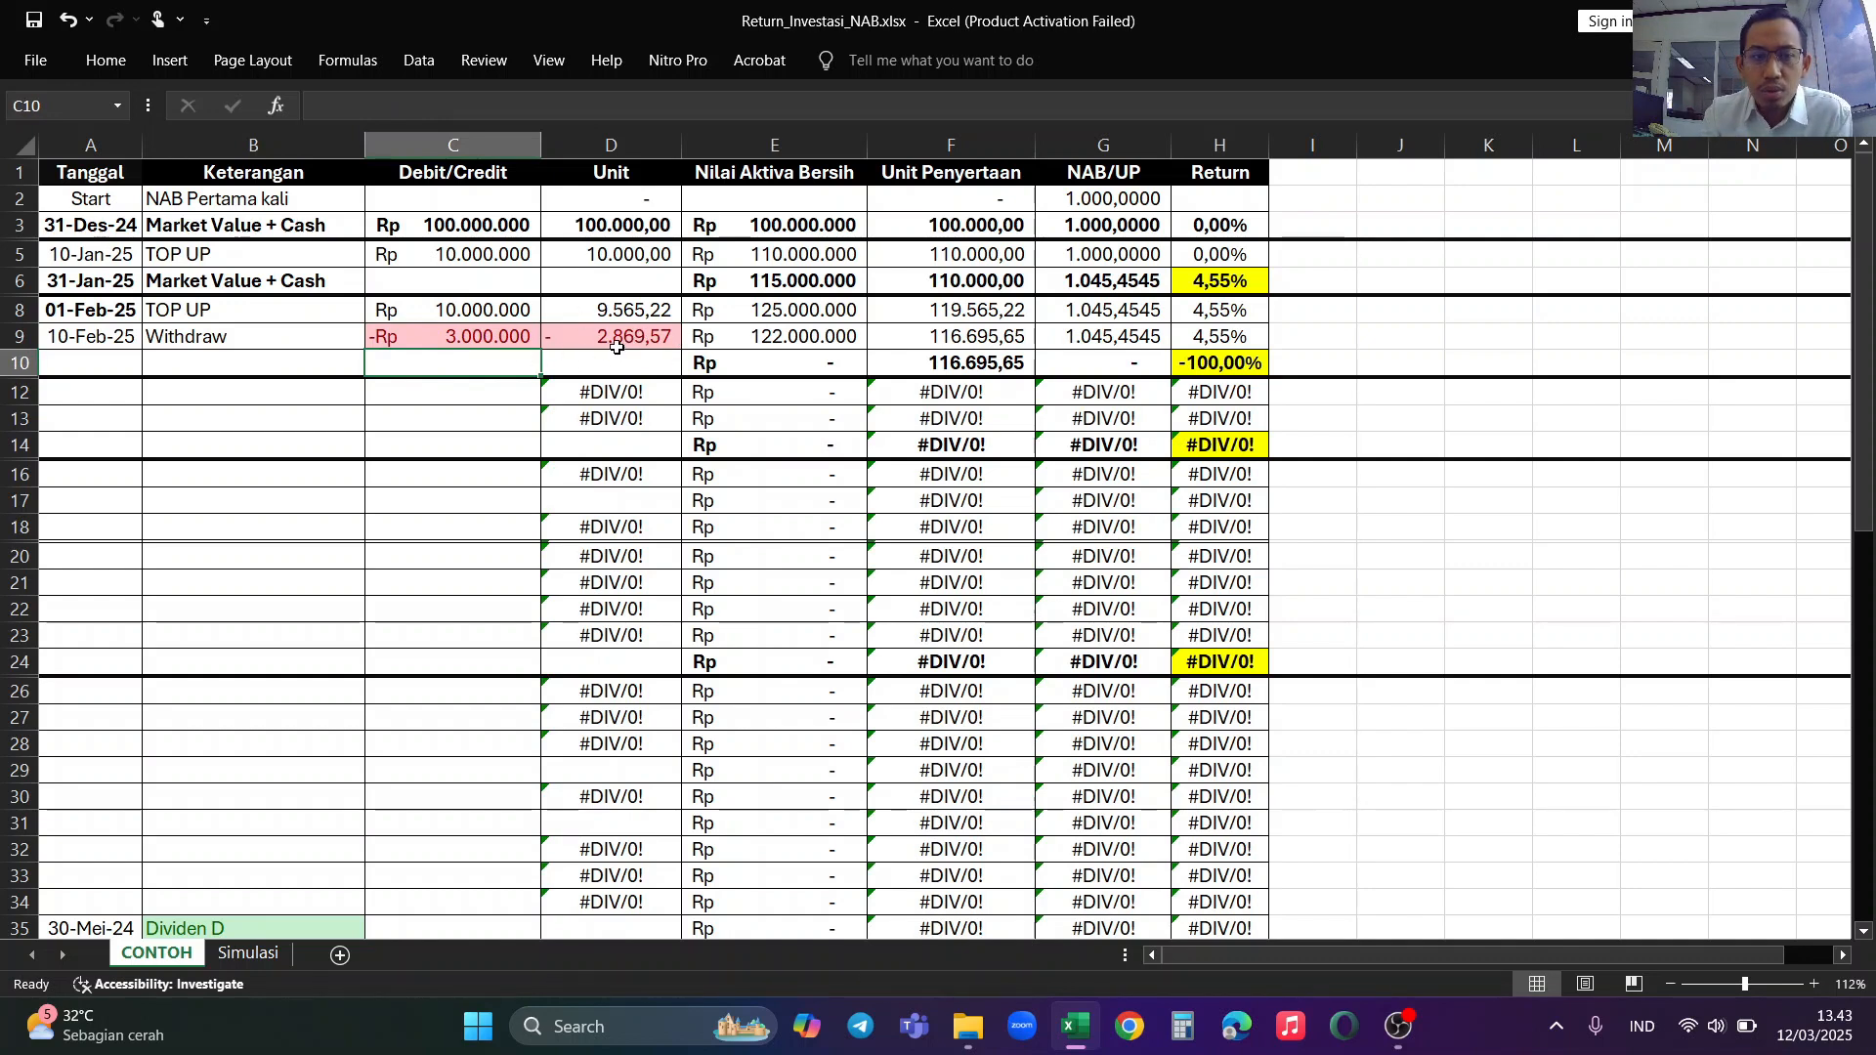
pyautogui.click(957, 335)
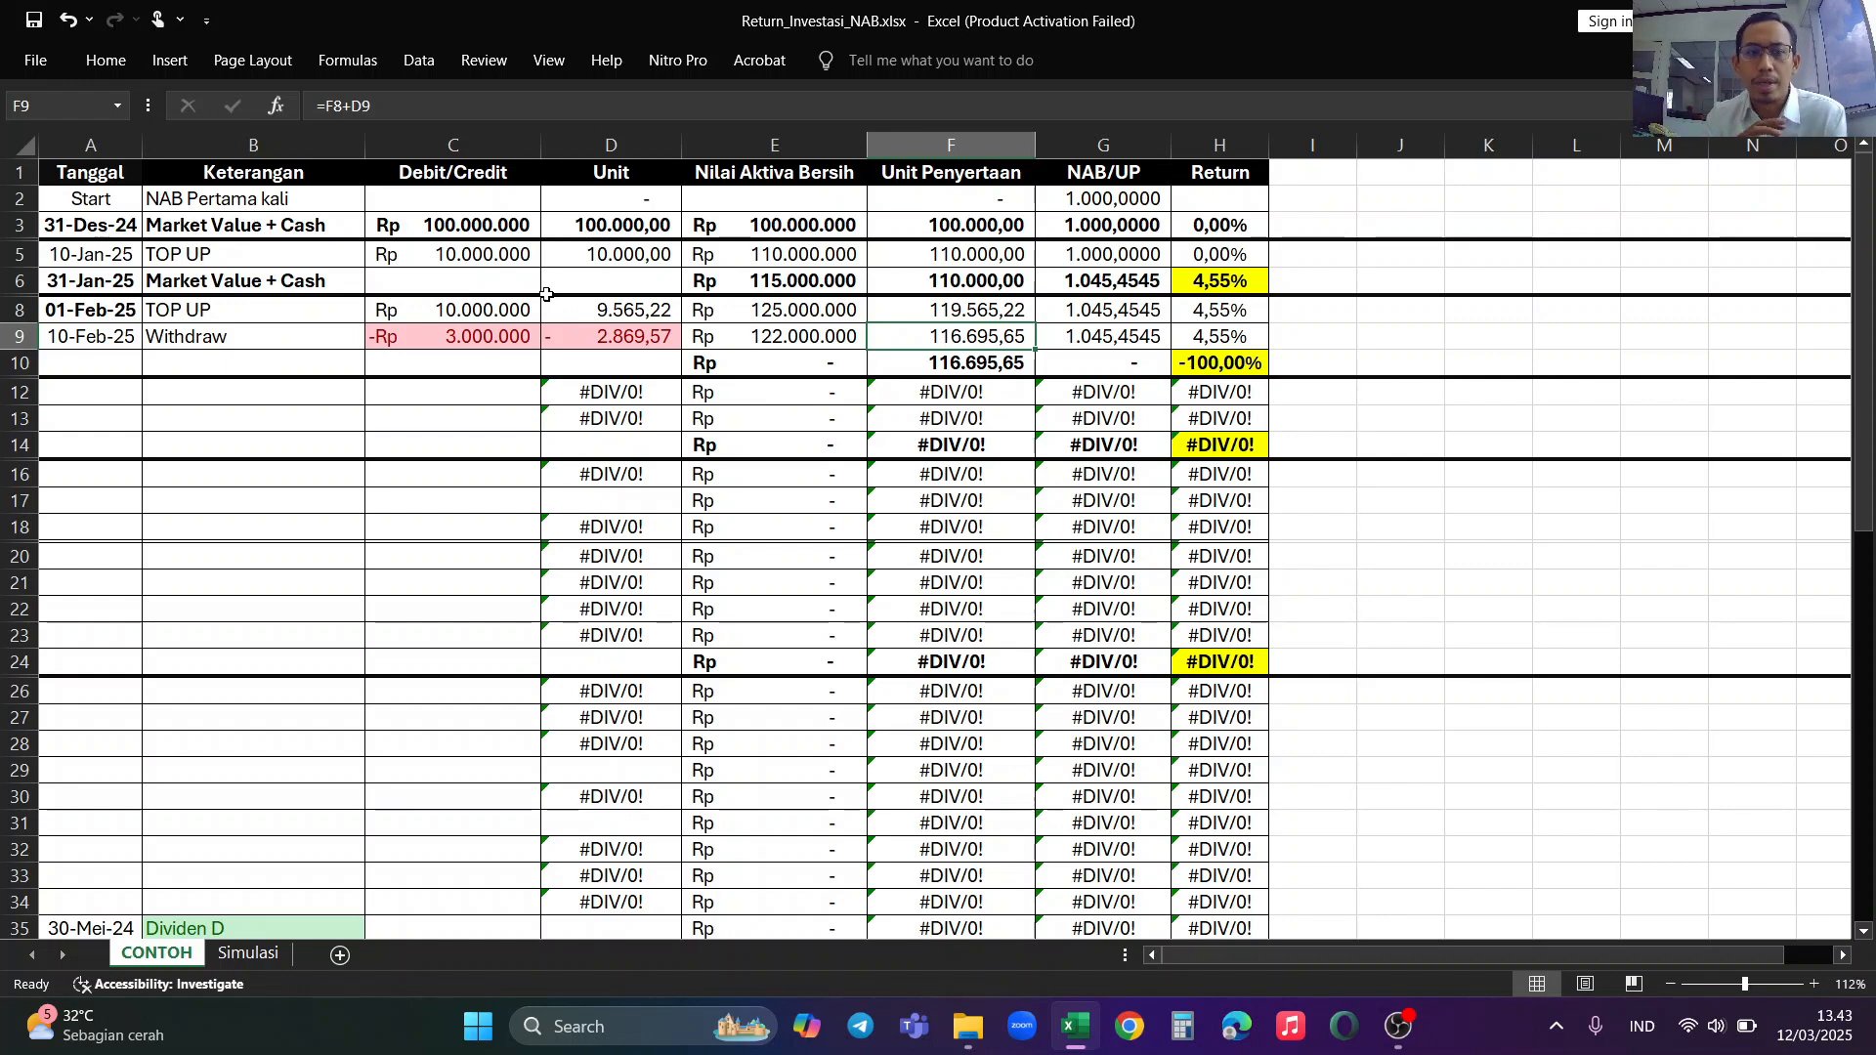
# Step: Enter the date 28 Feb 2025 and the description Market Value + Cash in row 10
pyautogui.click(113, 367)
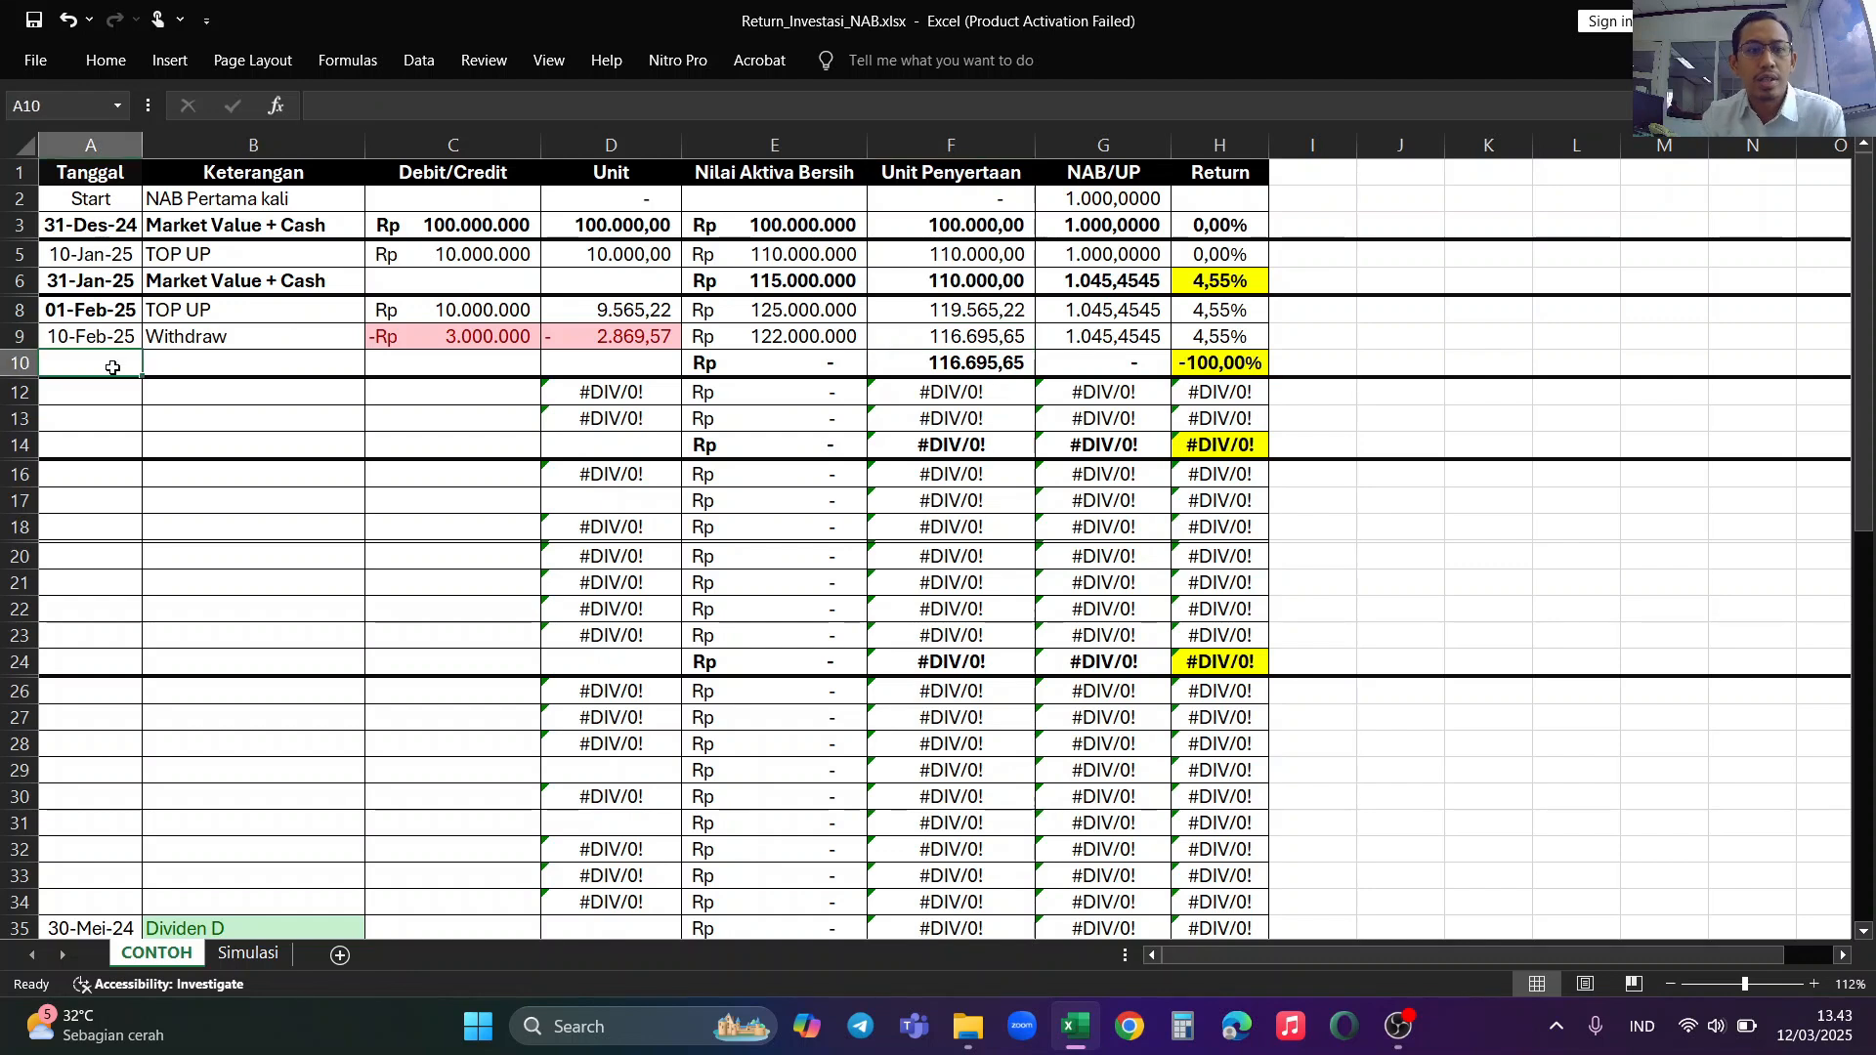
pyautogui.write('28')
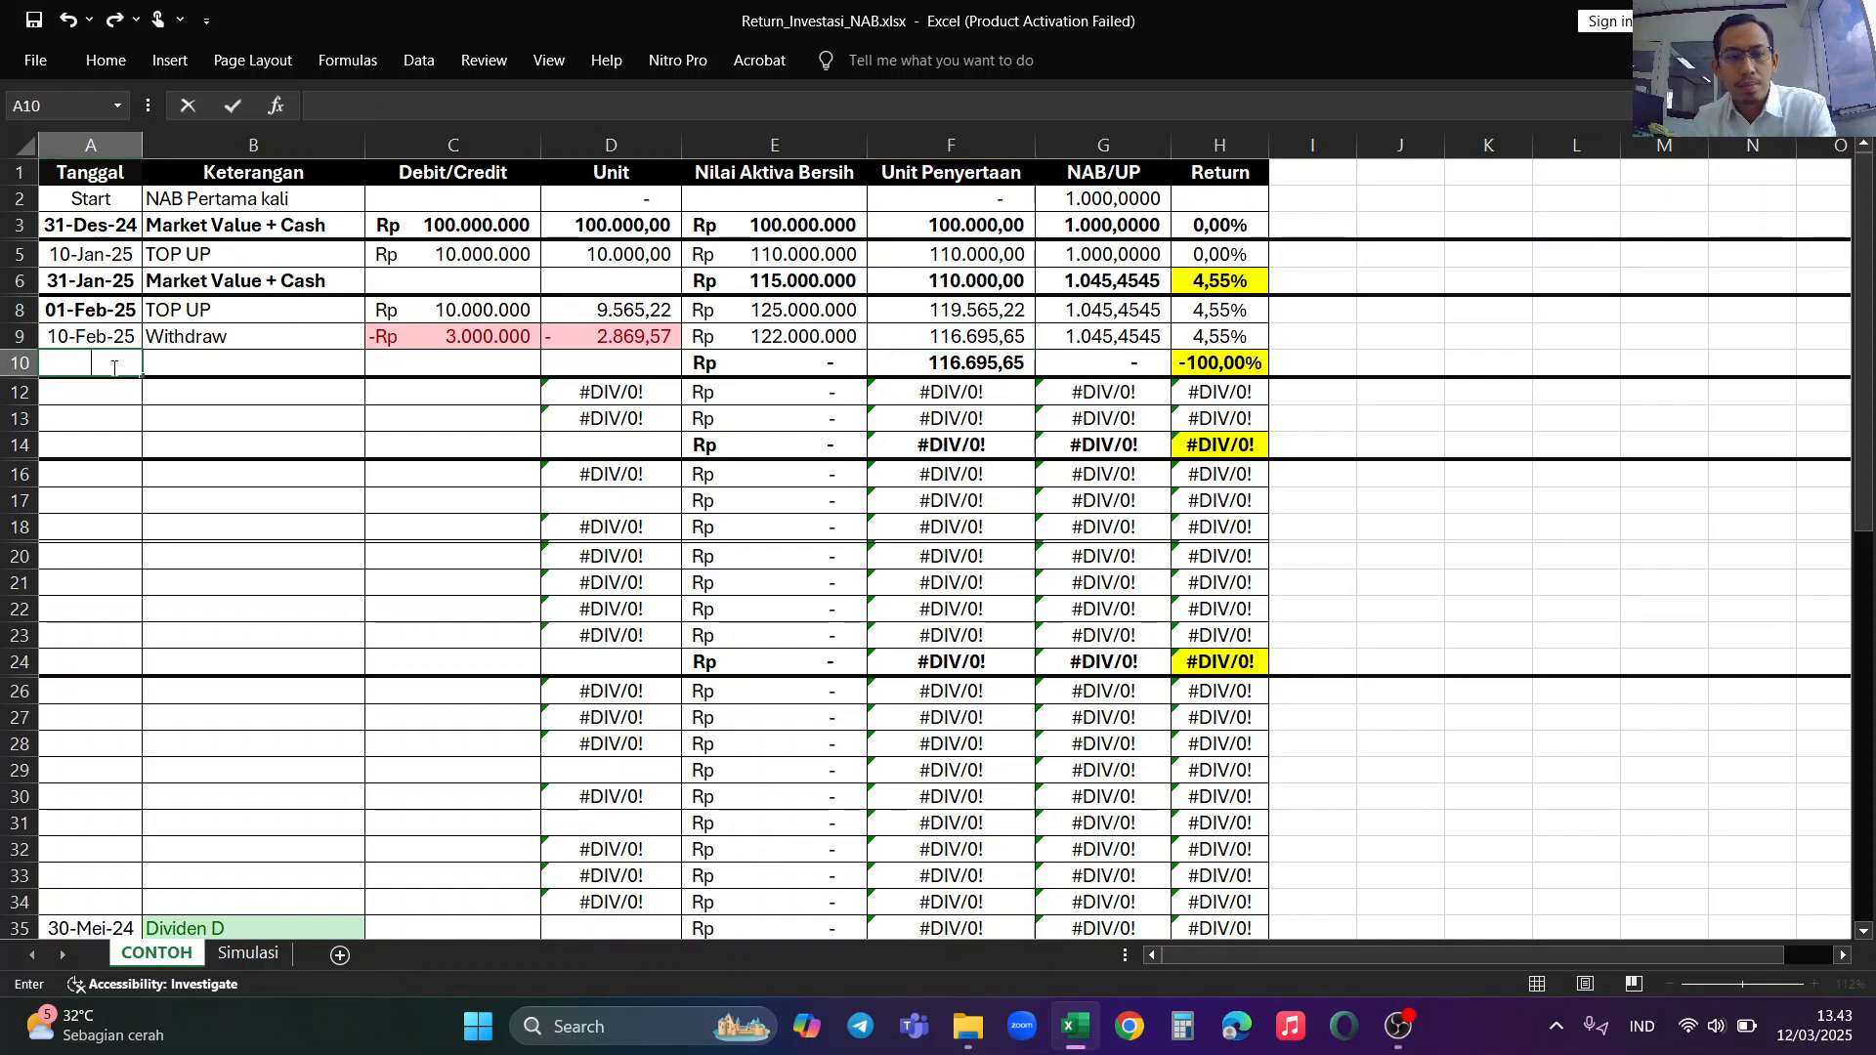
pyautogui.write('25')
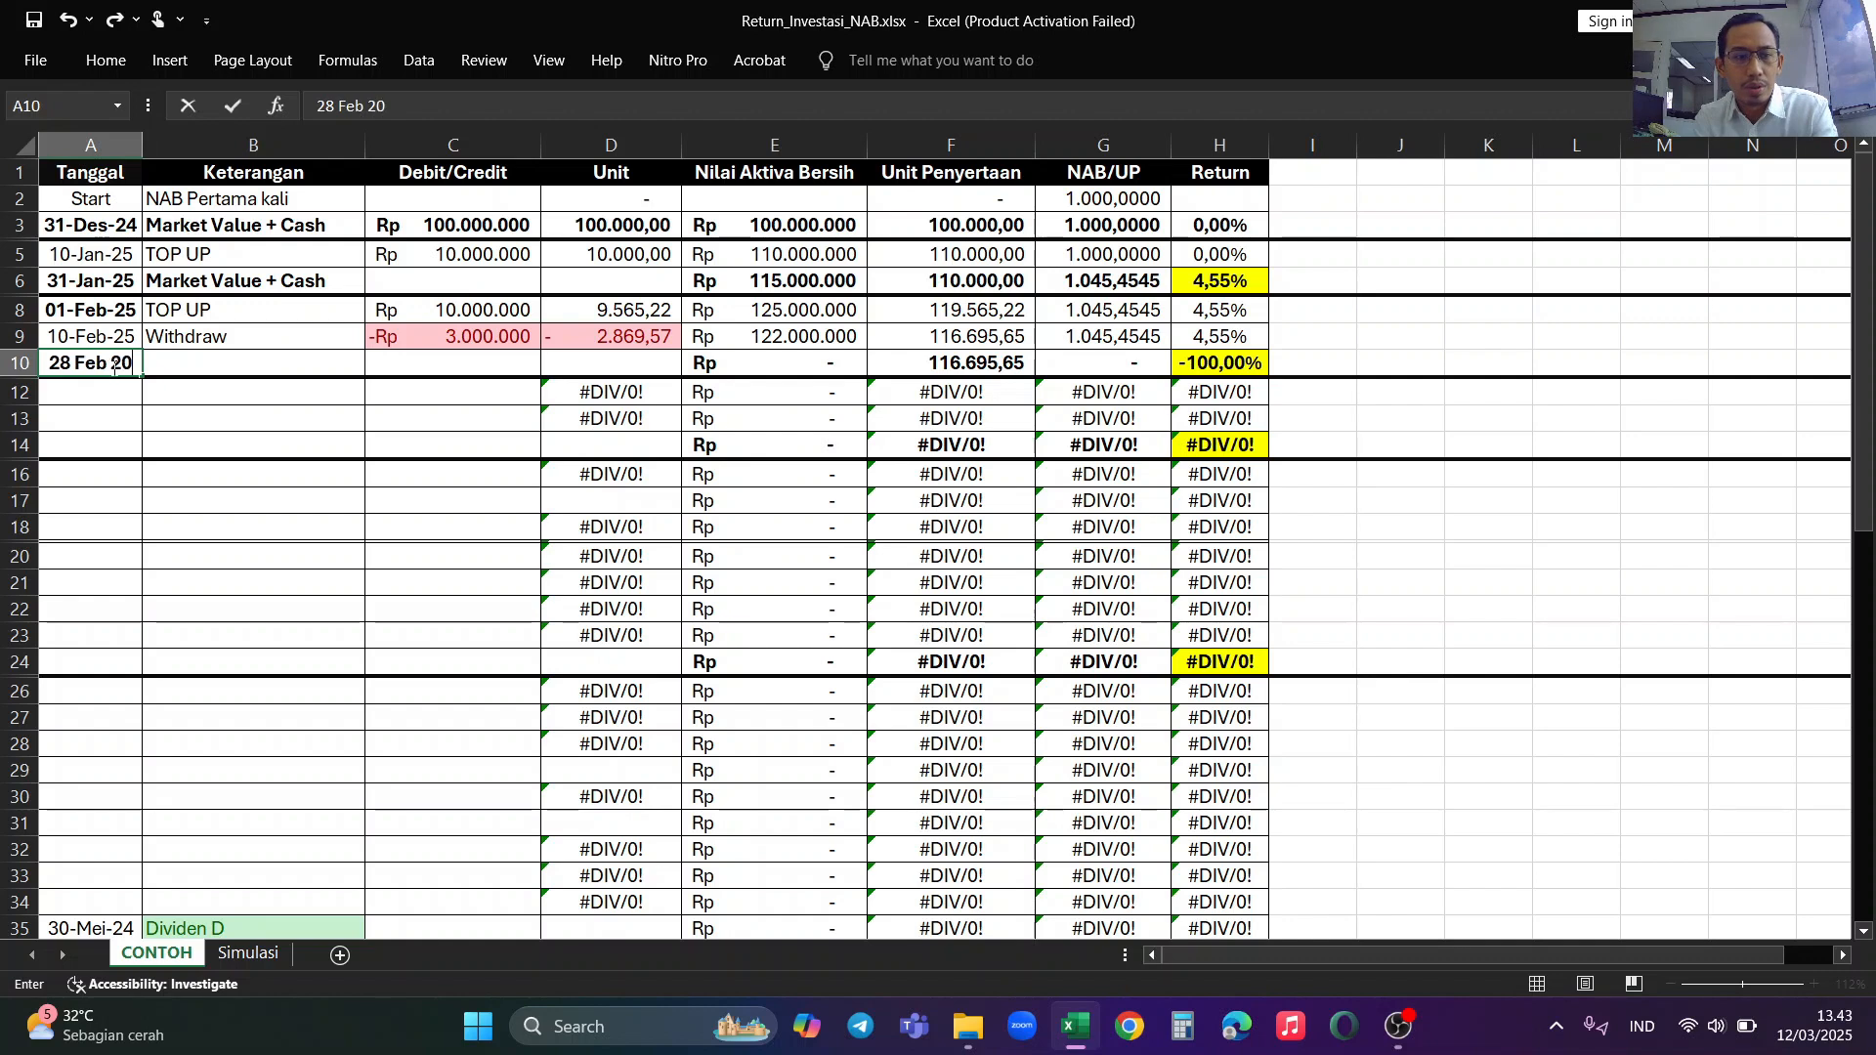
pyautogui.press('Tab')
pyautogui.write('M')
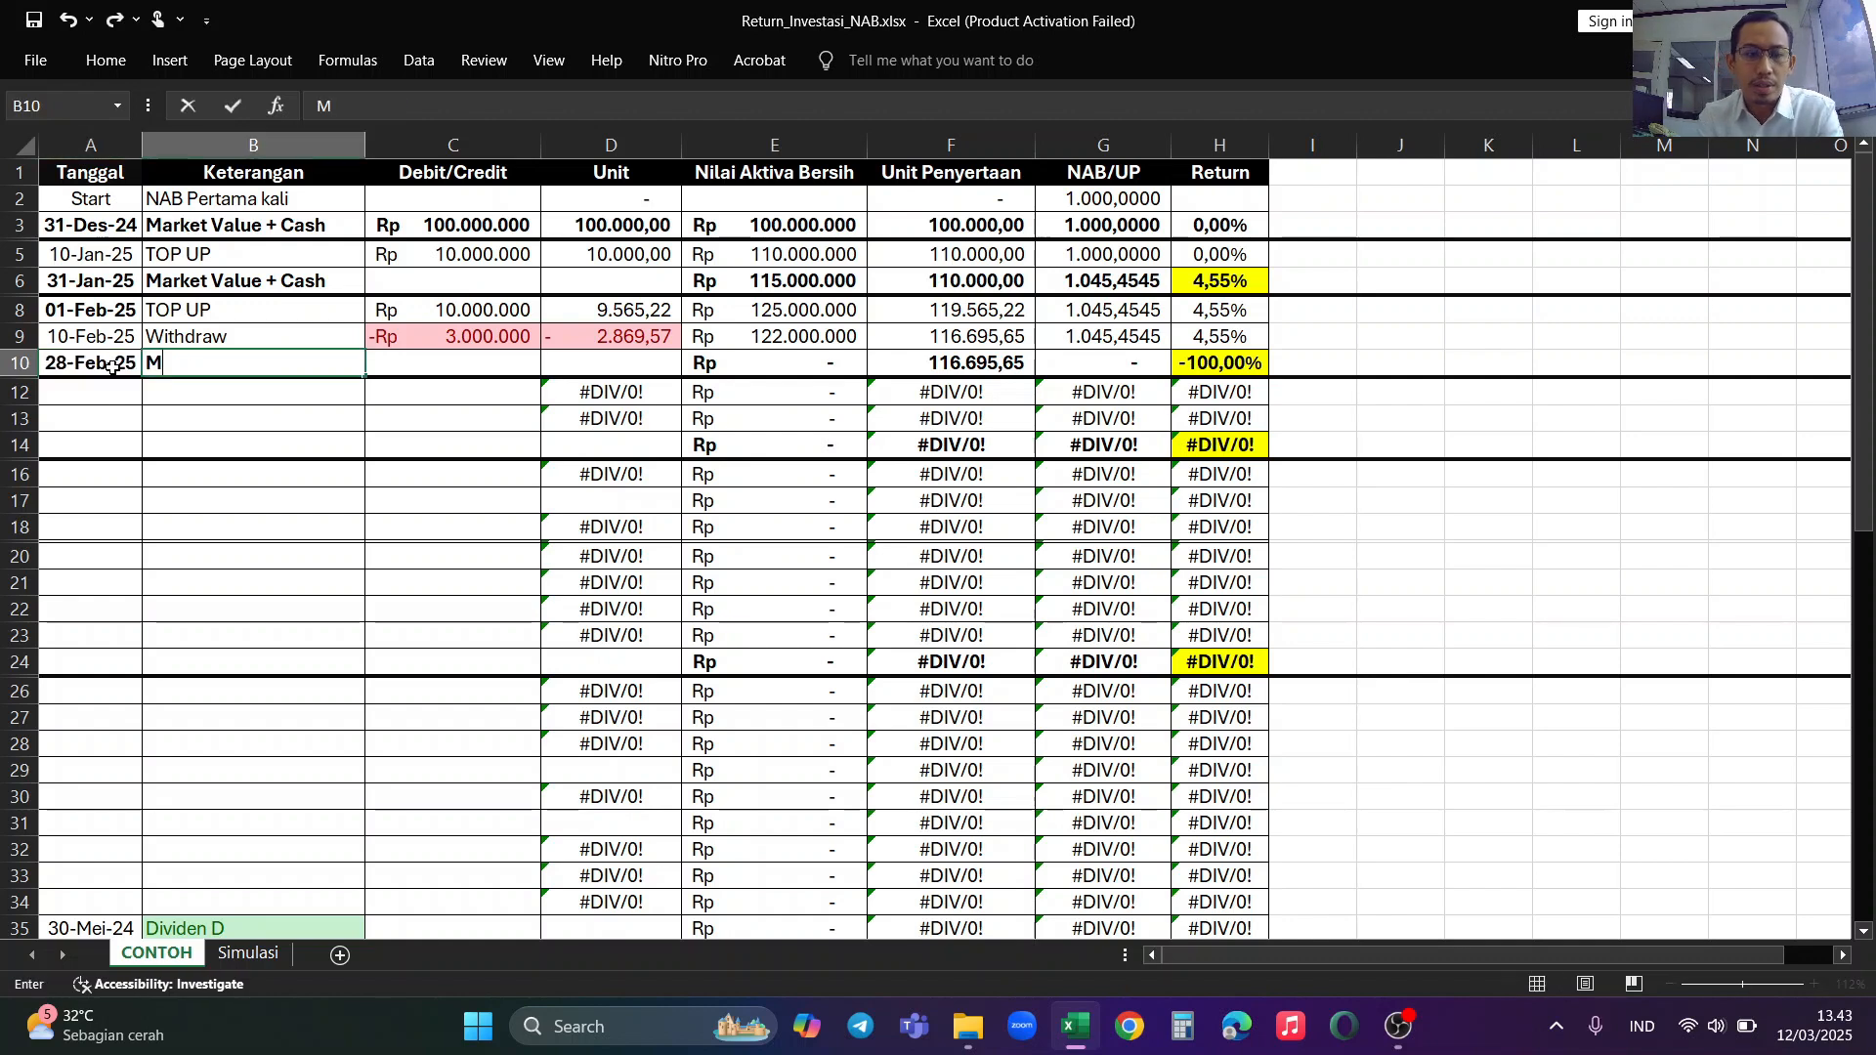
pyautogui.write('arket Value ')
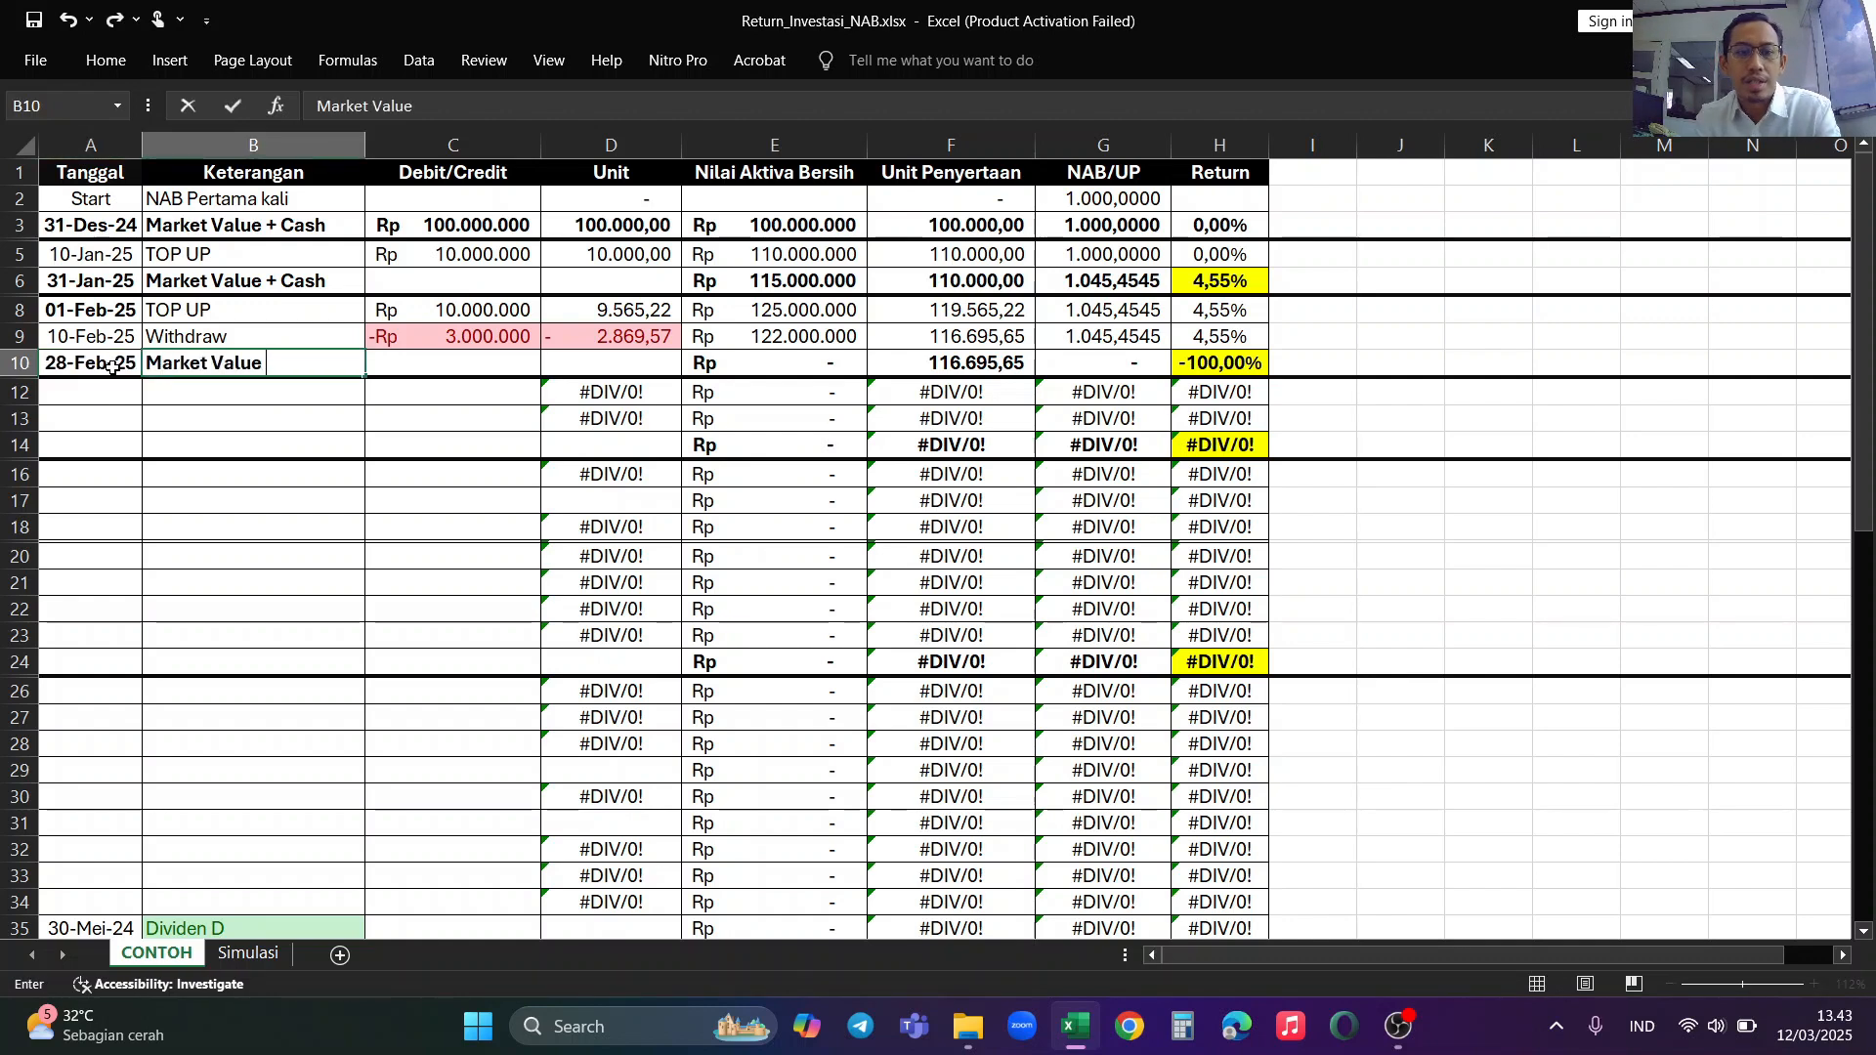
pyautogui.write('+ Cash')
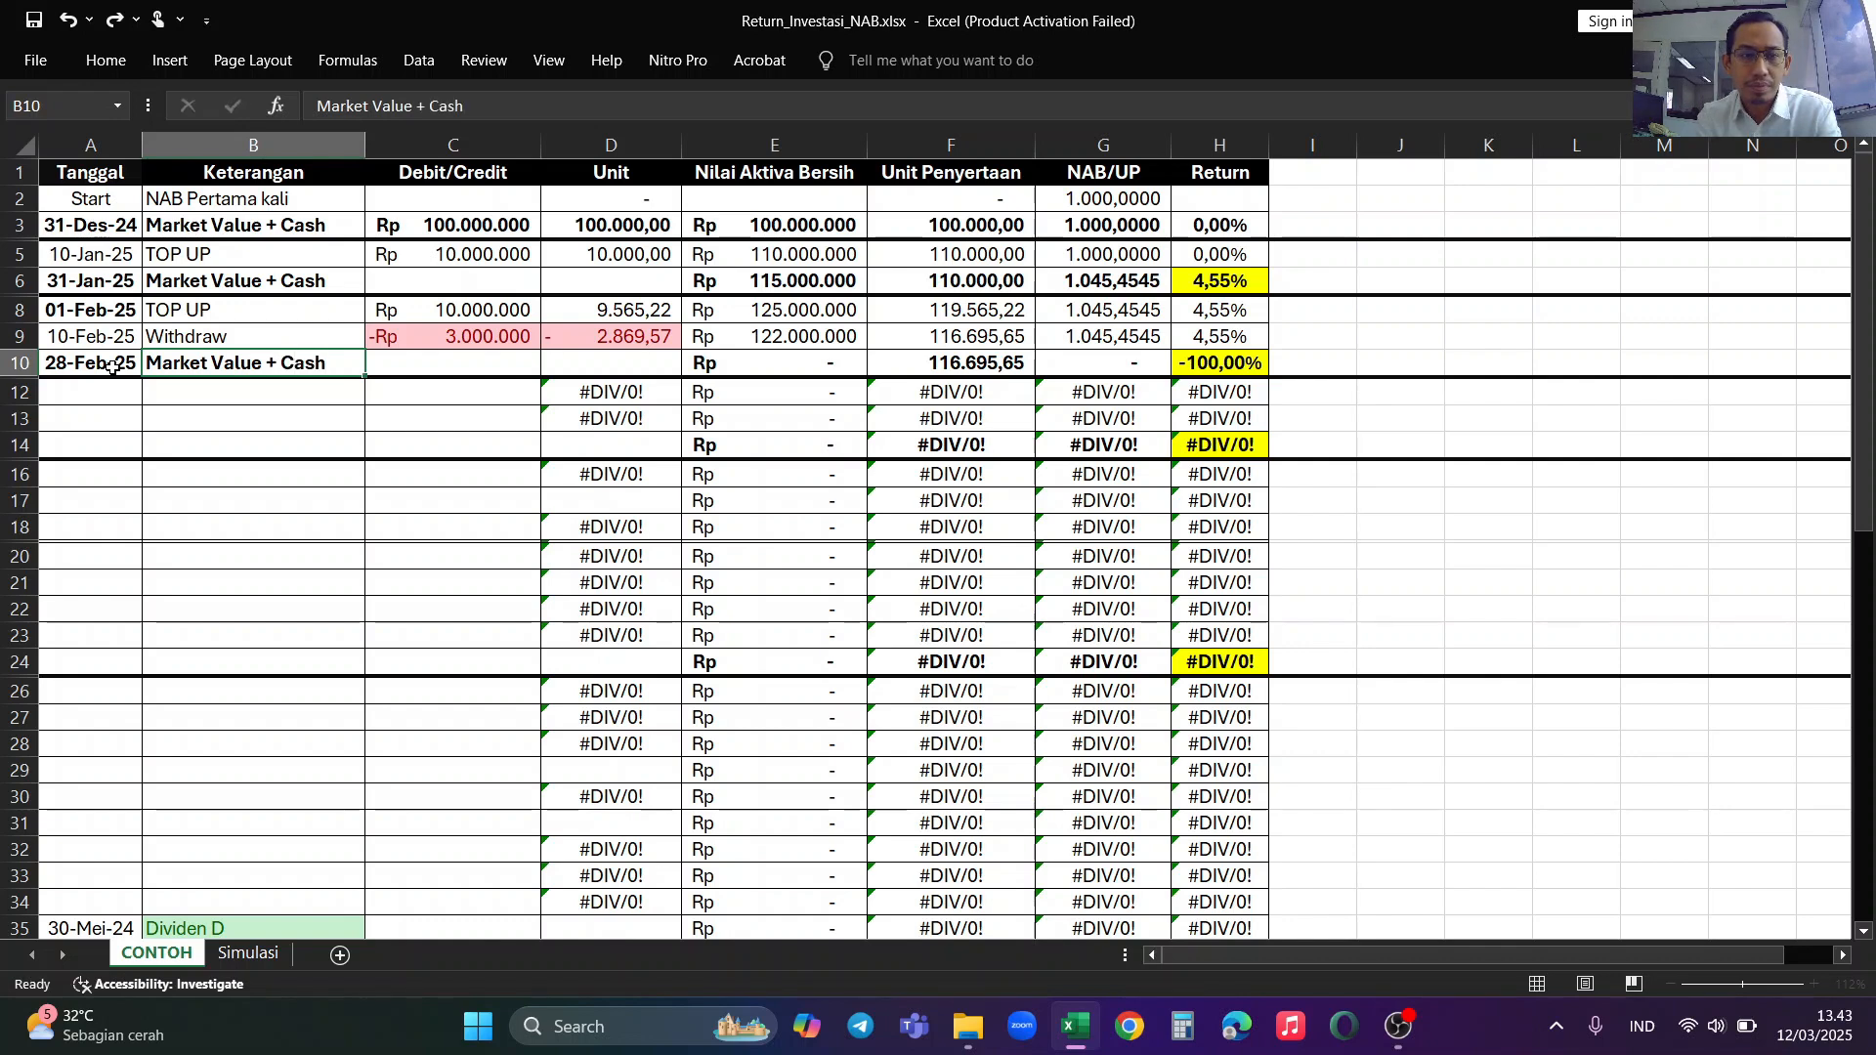
pyautogui.press('Tab')
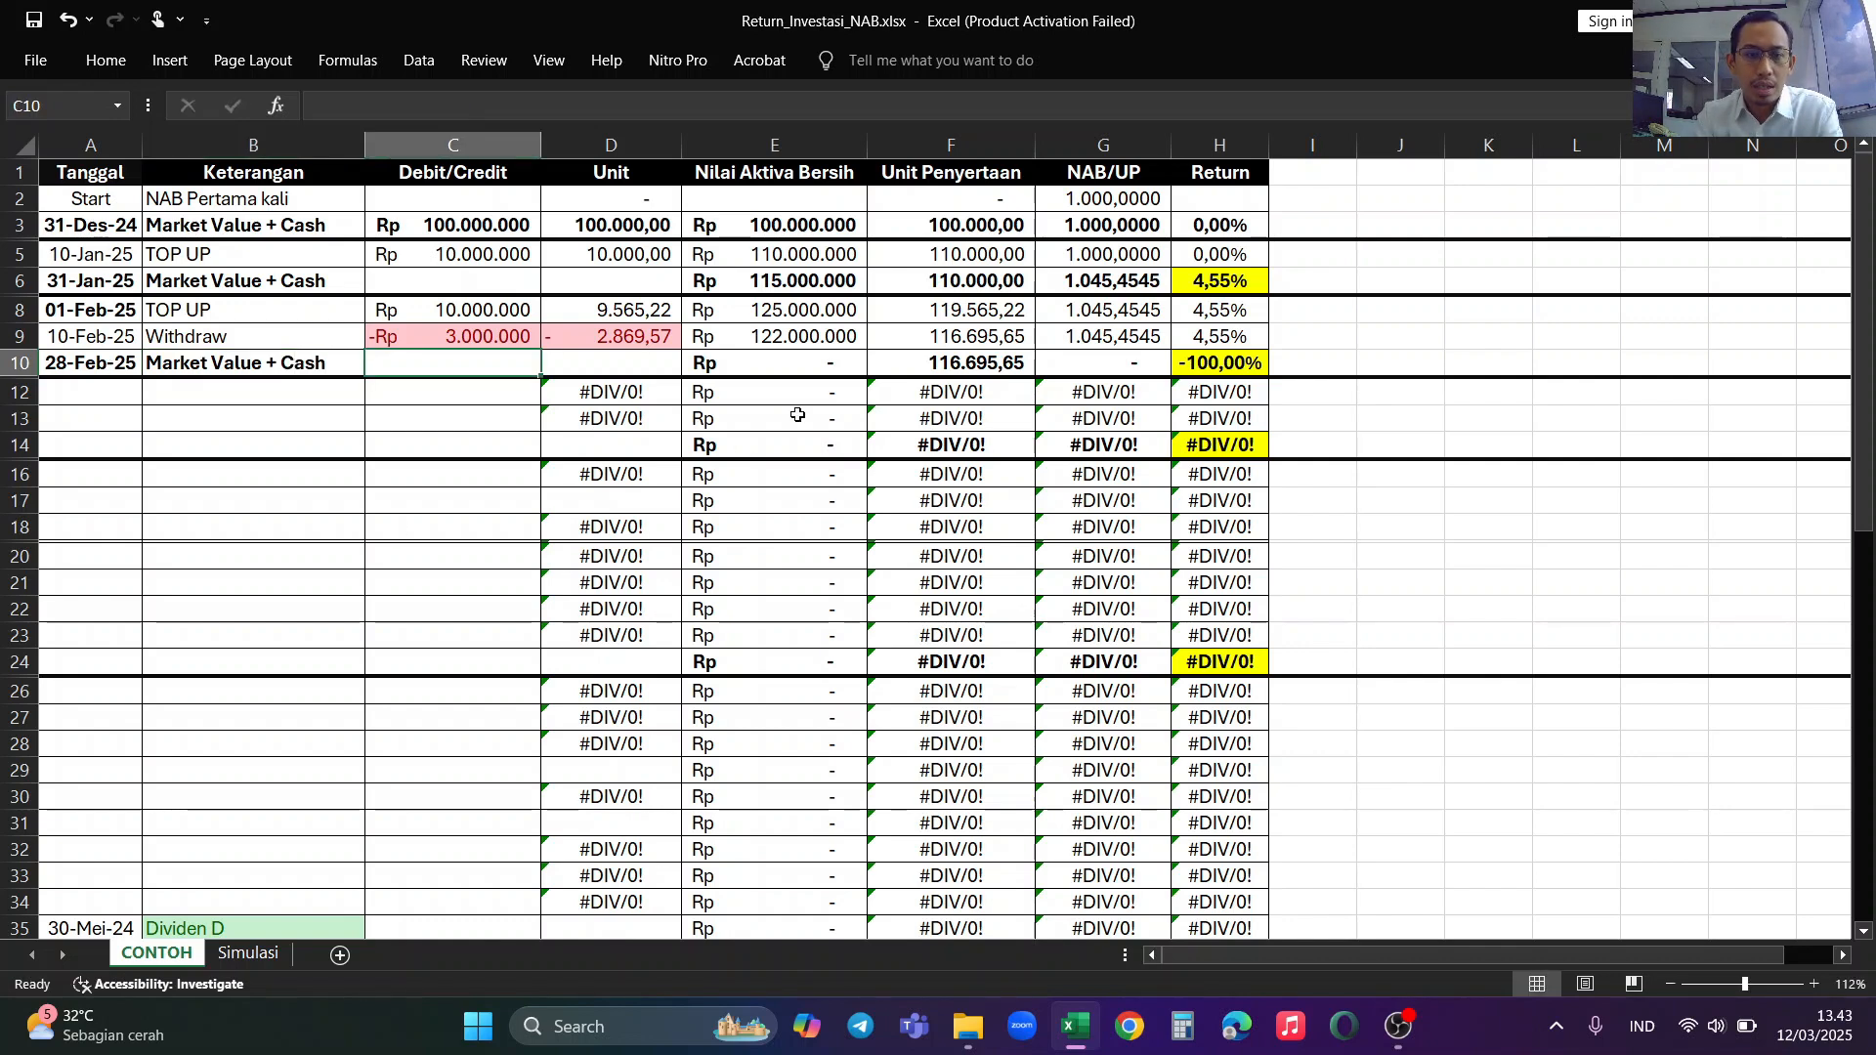
# Step: Set the 28-Feb-25 Nilai Aktiva Bersih to 118000000
pyautogui.click(814, 367)
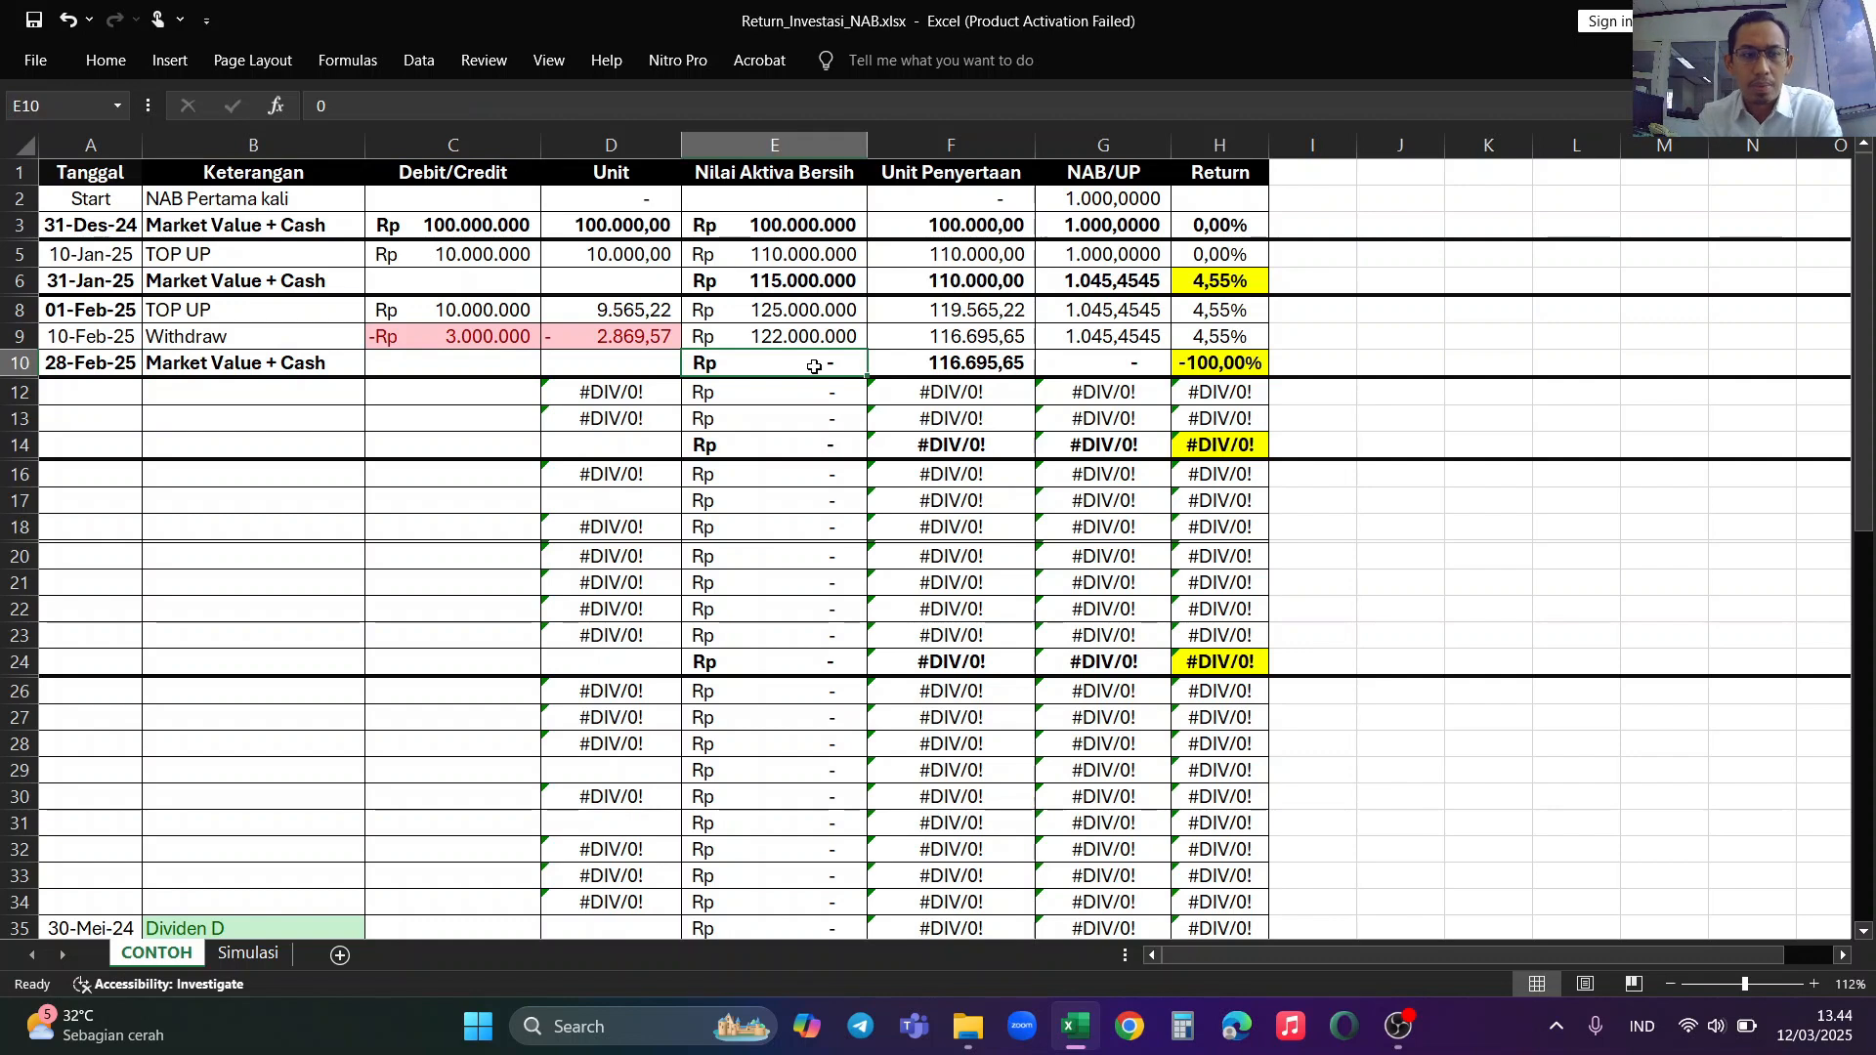
pyautogui.write('1')
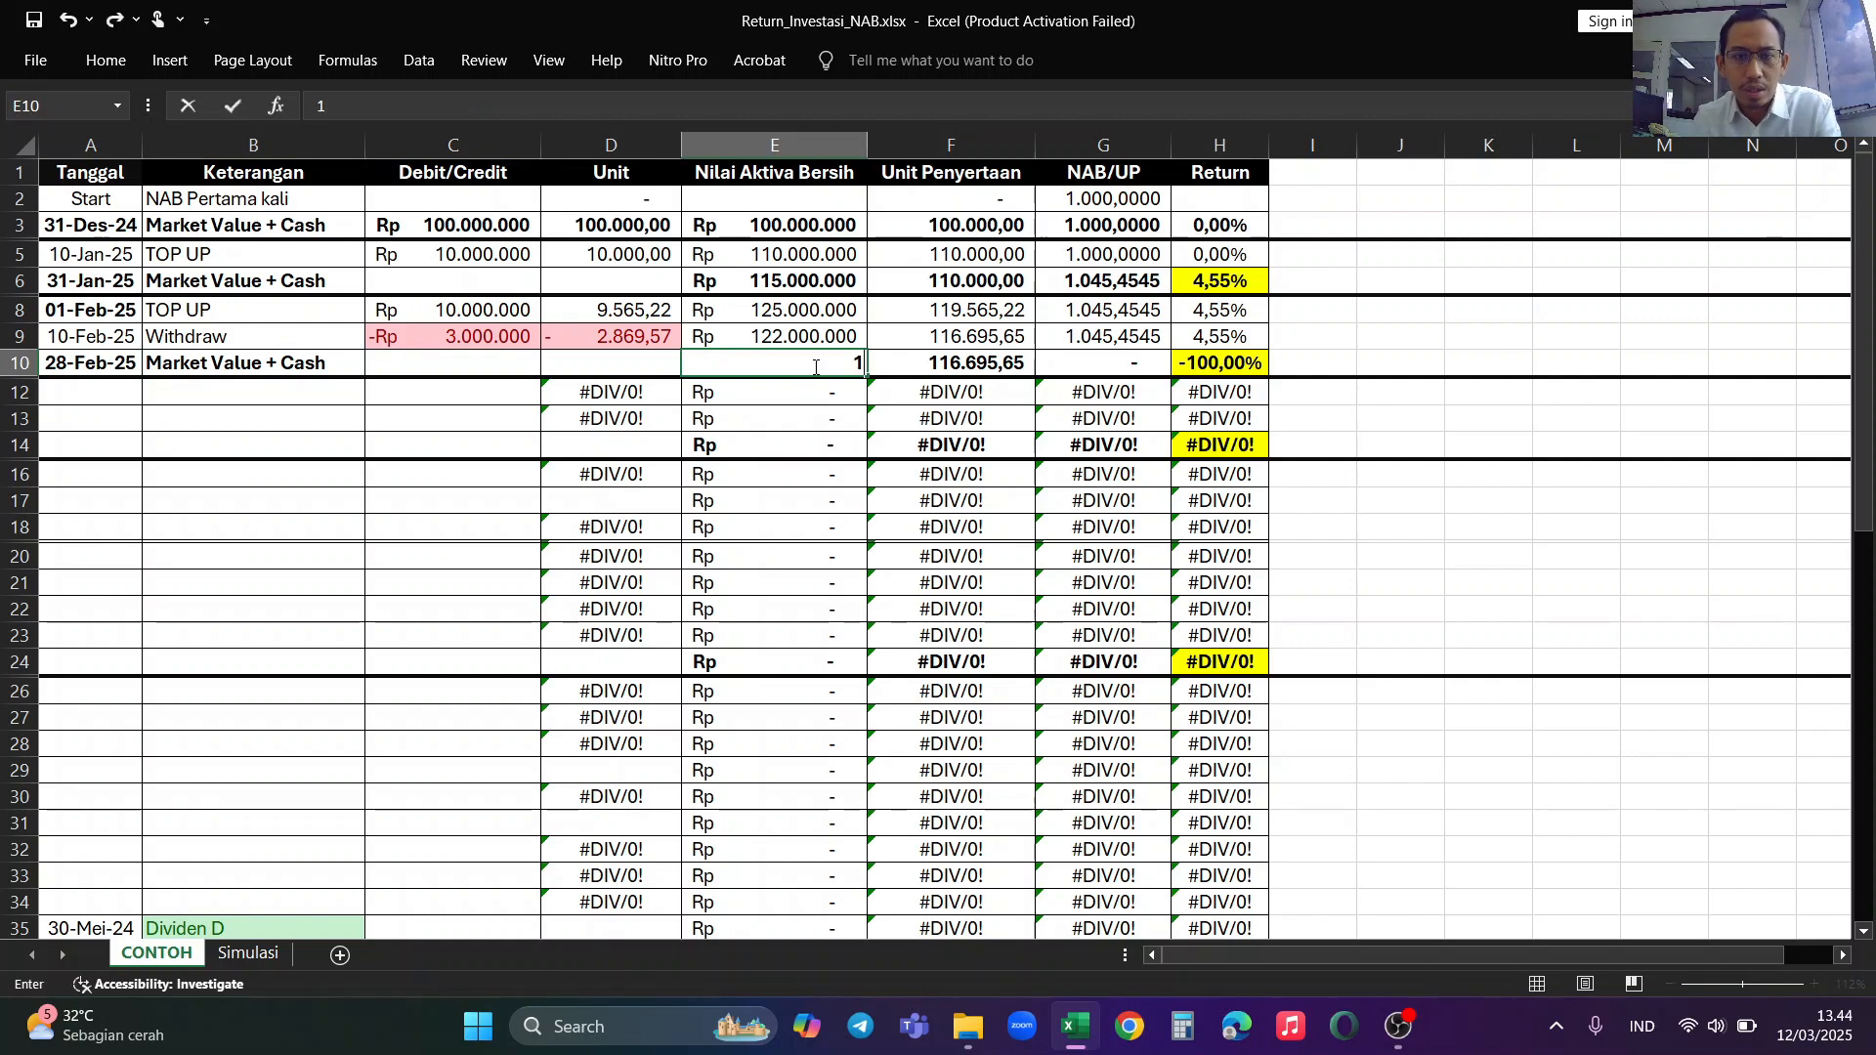
pyautogui.write('2')
pyautogui.press('BackSpace')
pyautogui.write('18.00')
pyautogui.write('0.000')
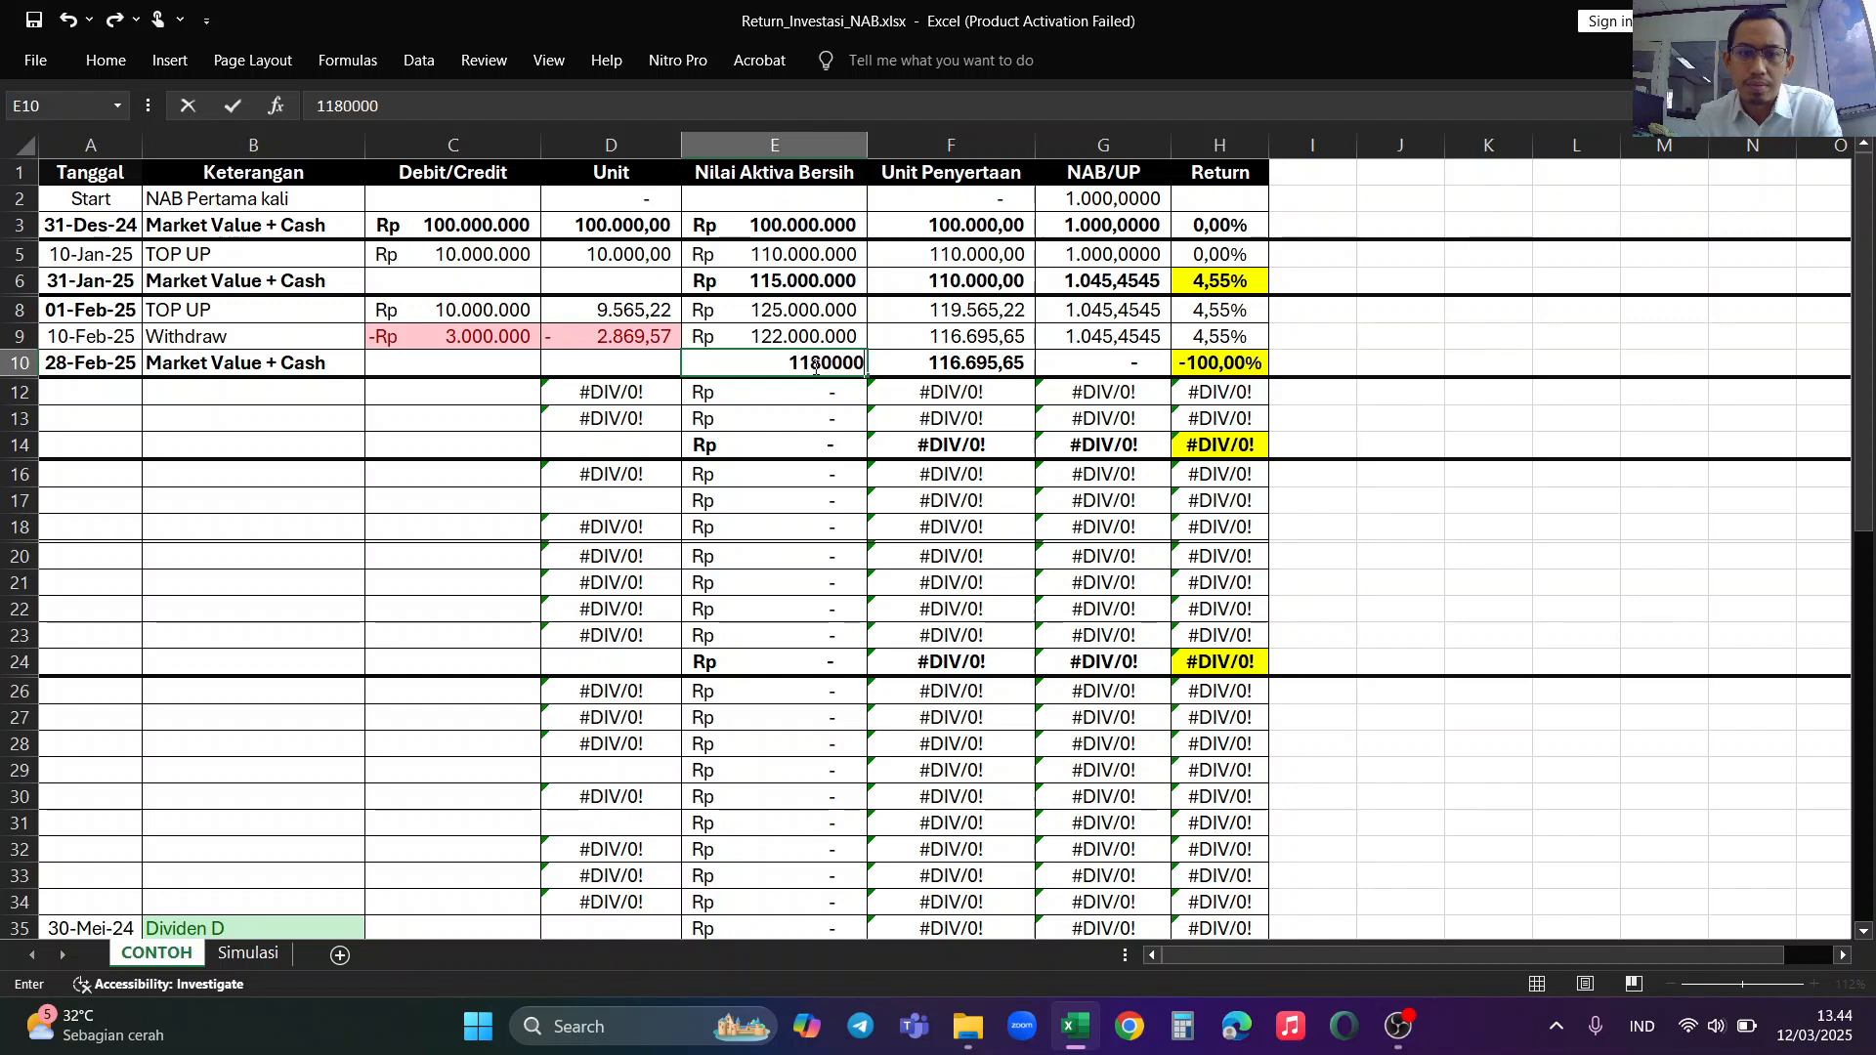
pyautogui.press('Return')
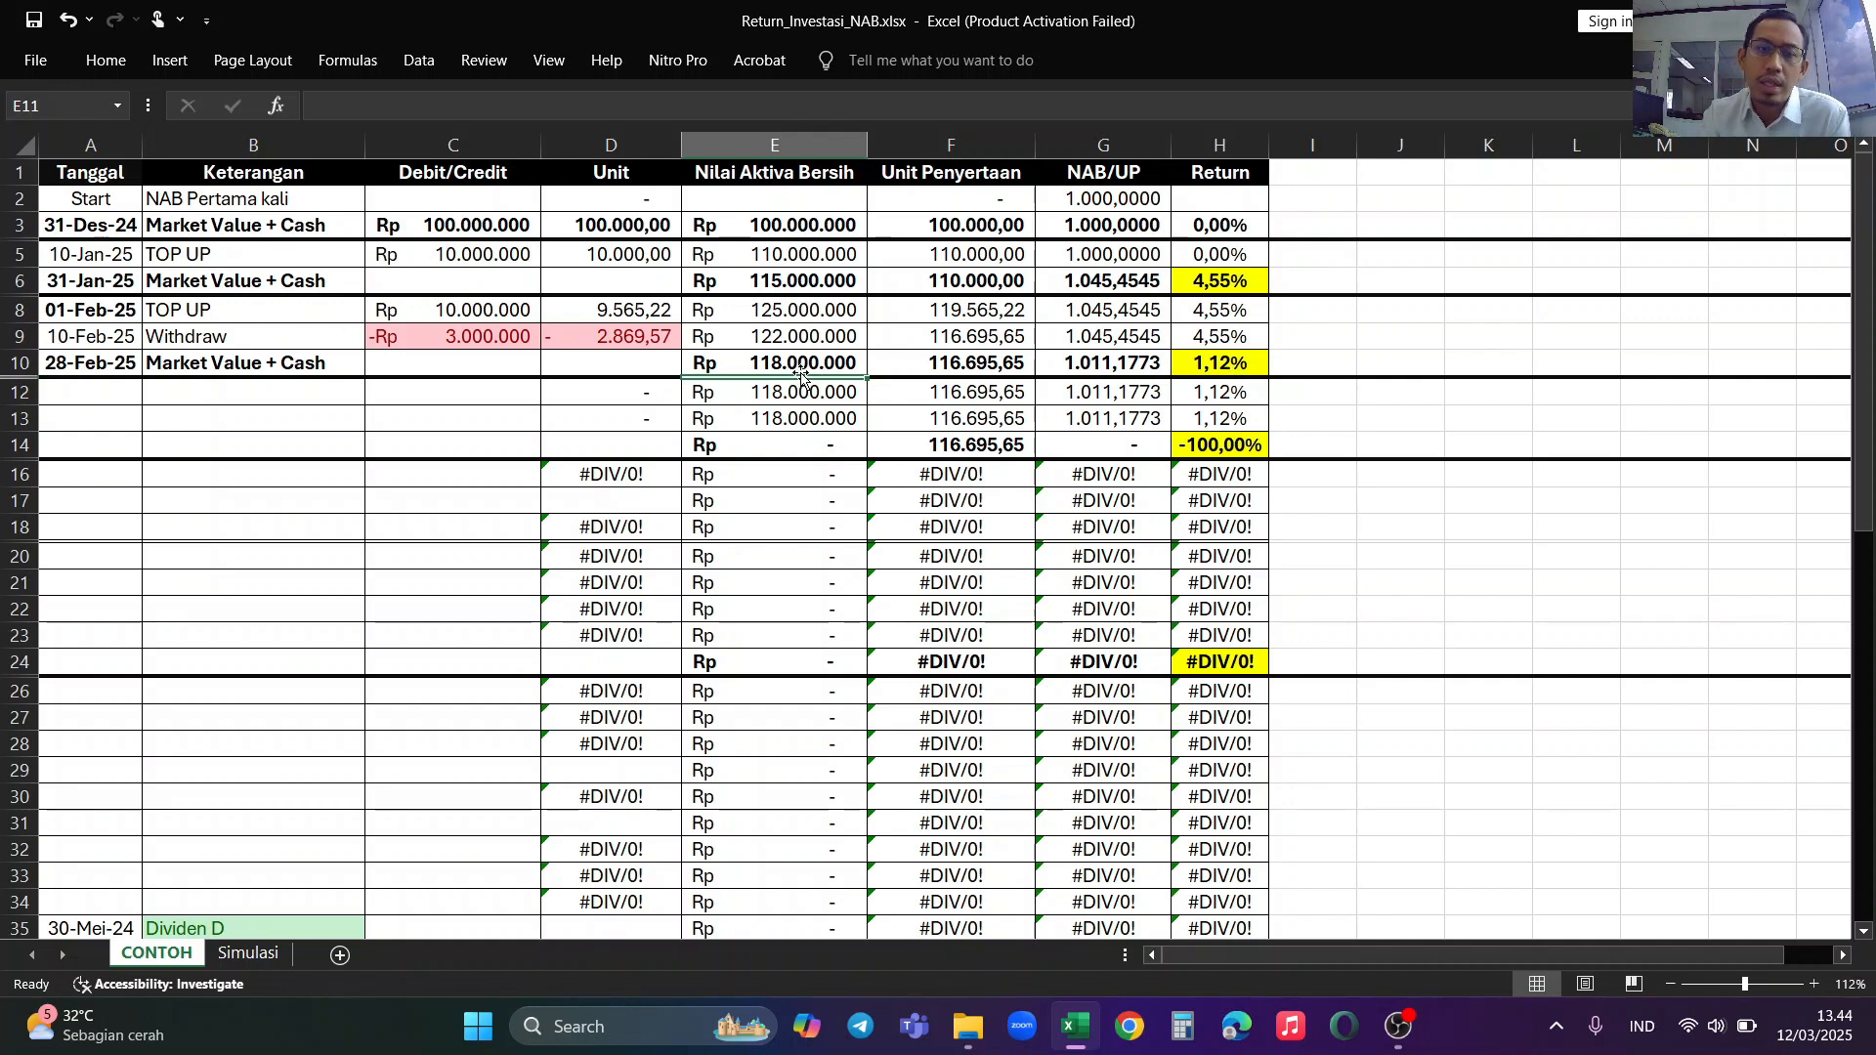
pyautogui.click(829, 357)
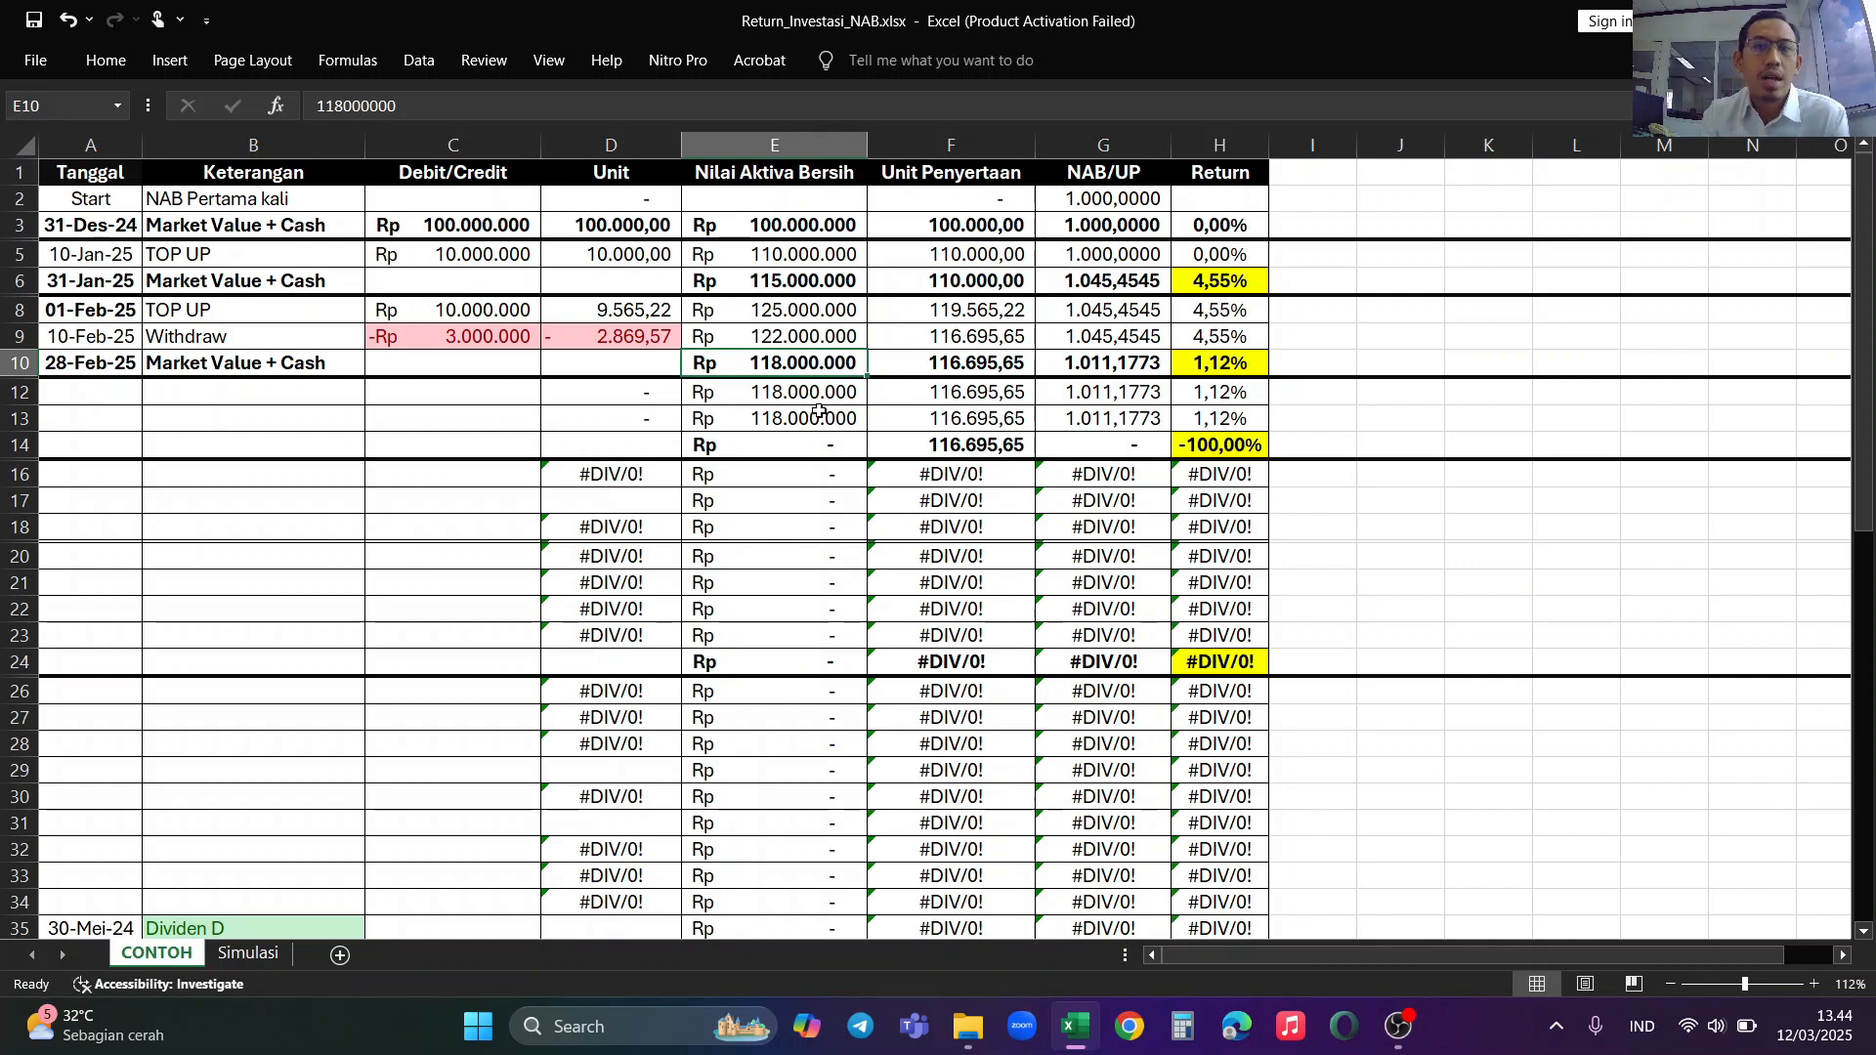
# Step: Enter the date 1 Maret 2025 and the description Dividen BBCA in row 12
pyautogui.click(104, 398)
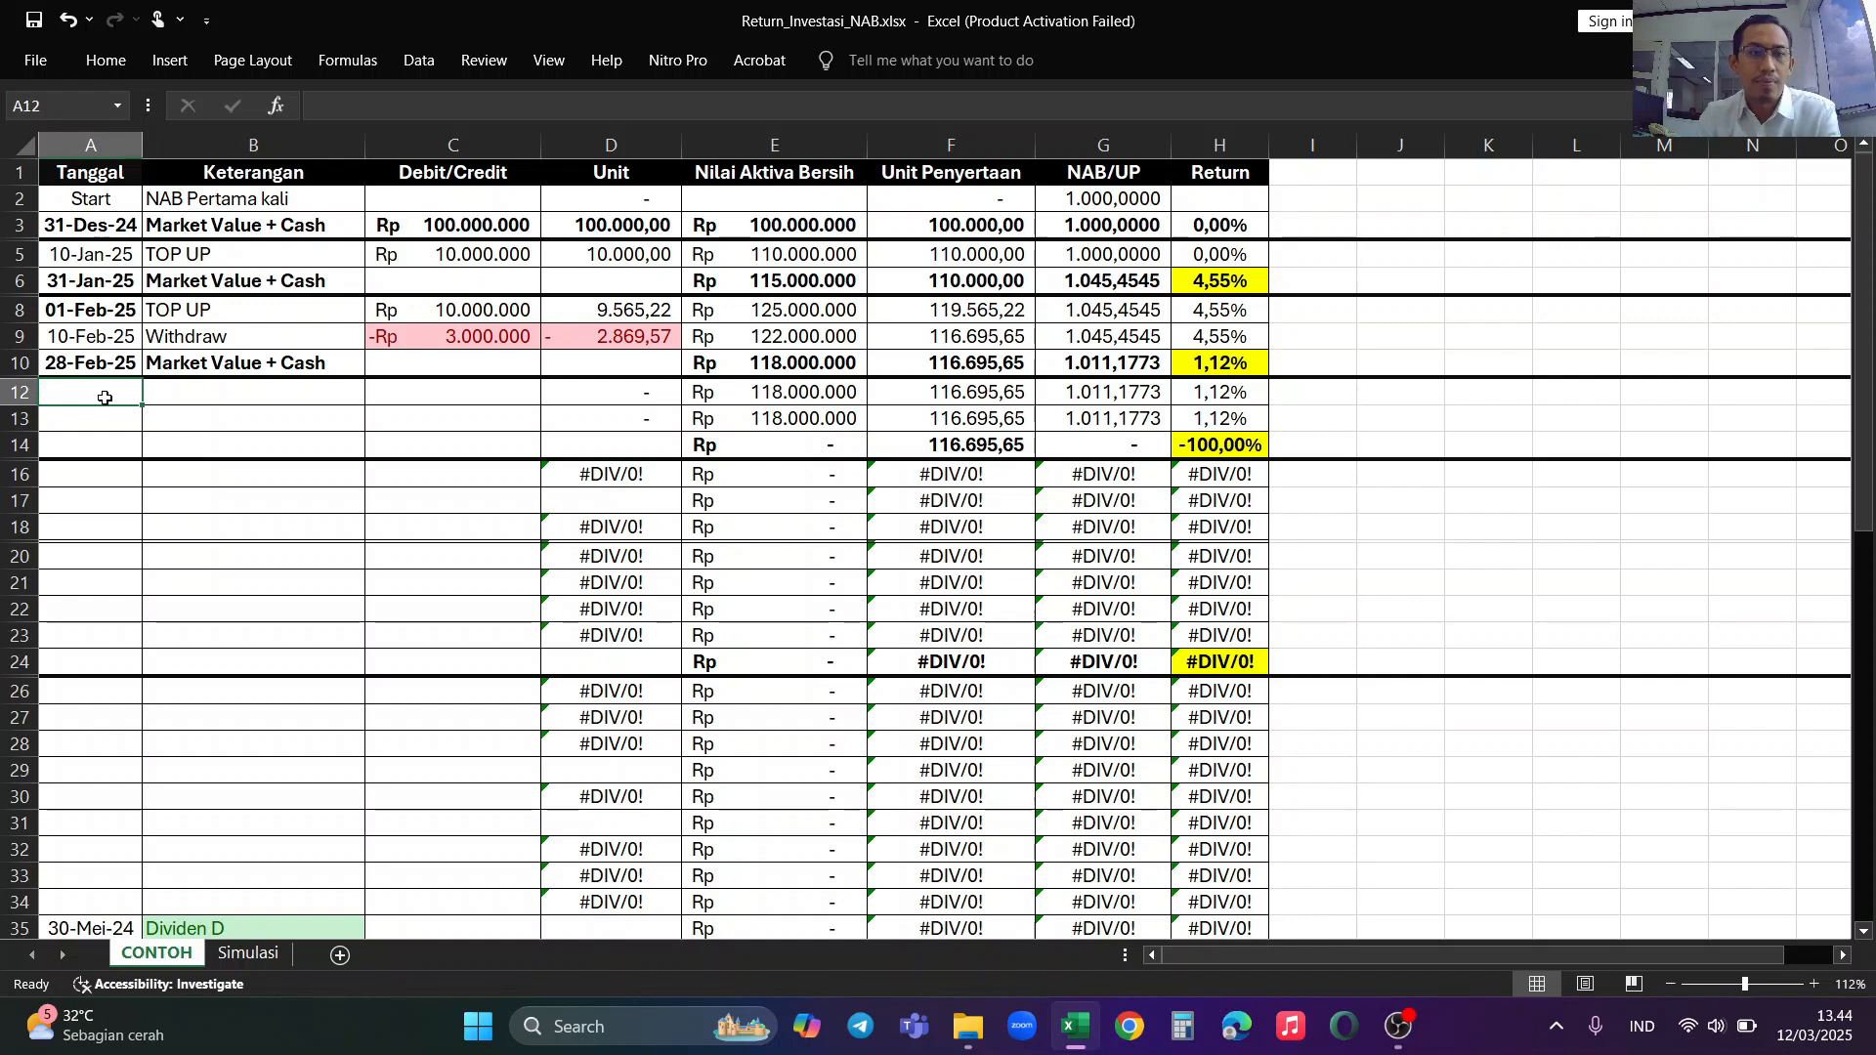
pyautogui.write('1 Ma')
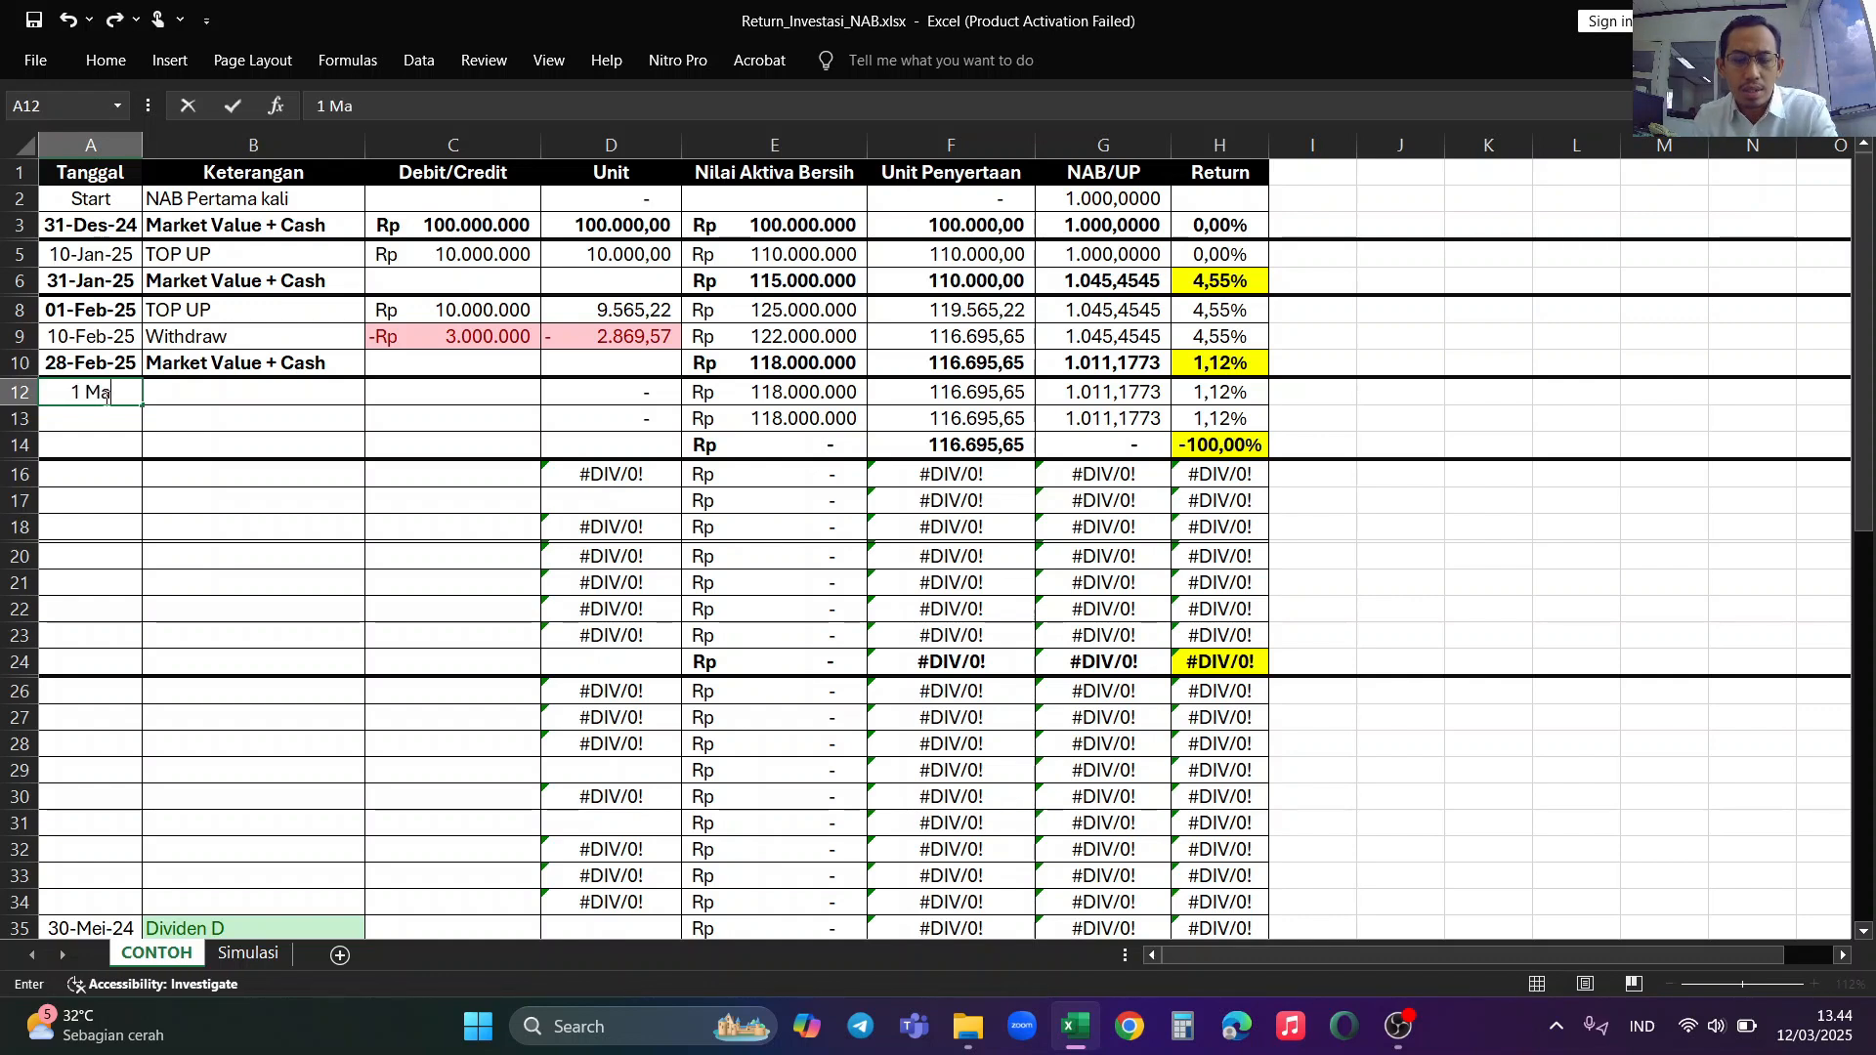
pyautogui.write('ret 2025')
pyautogui.press('Tab')
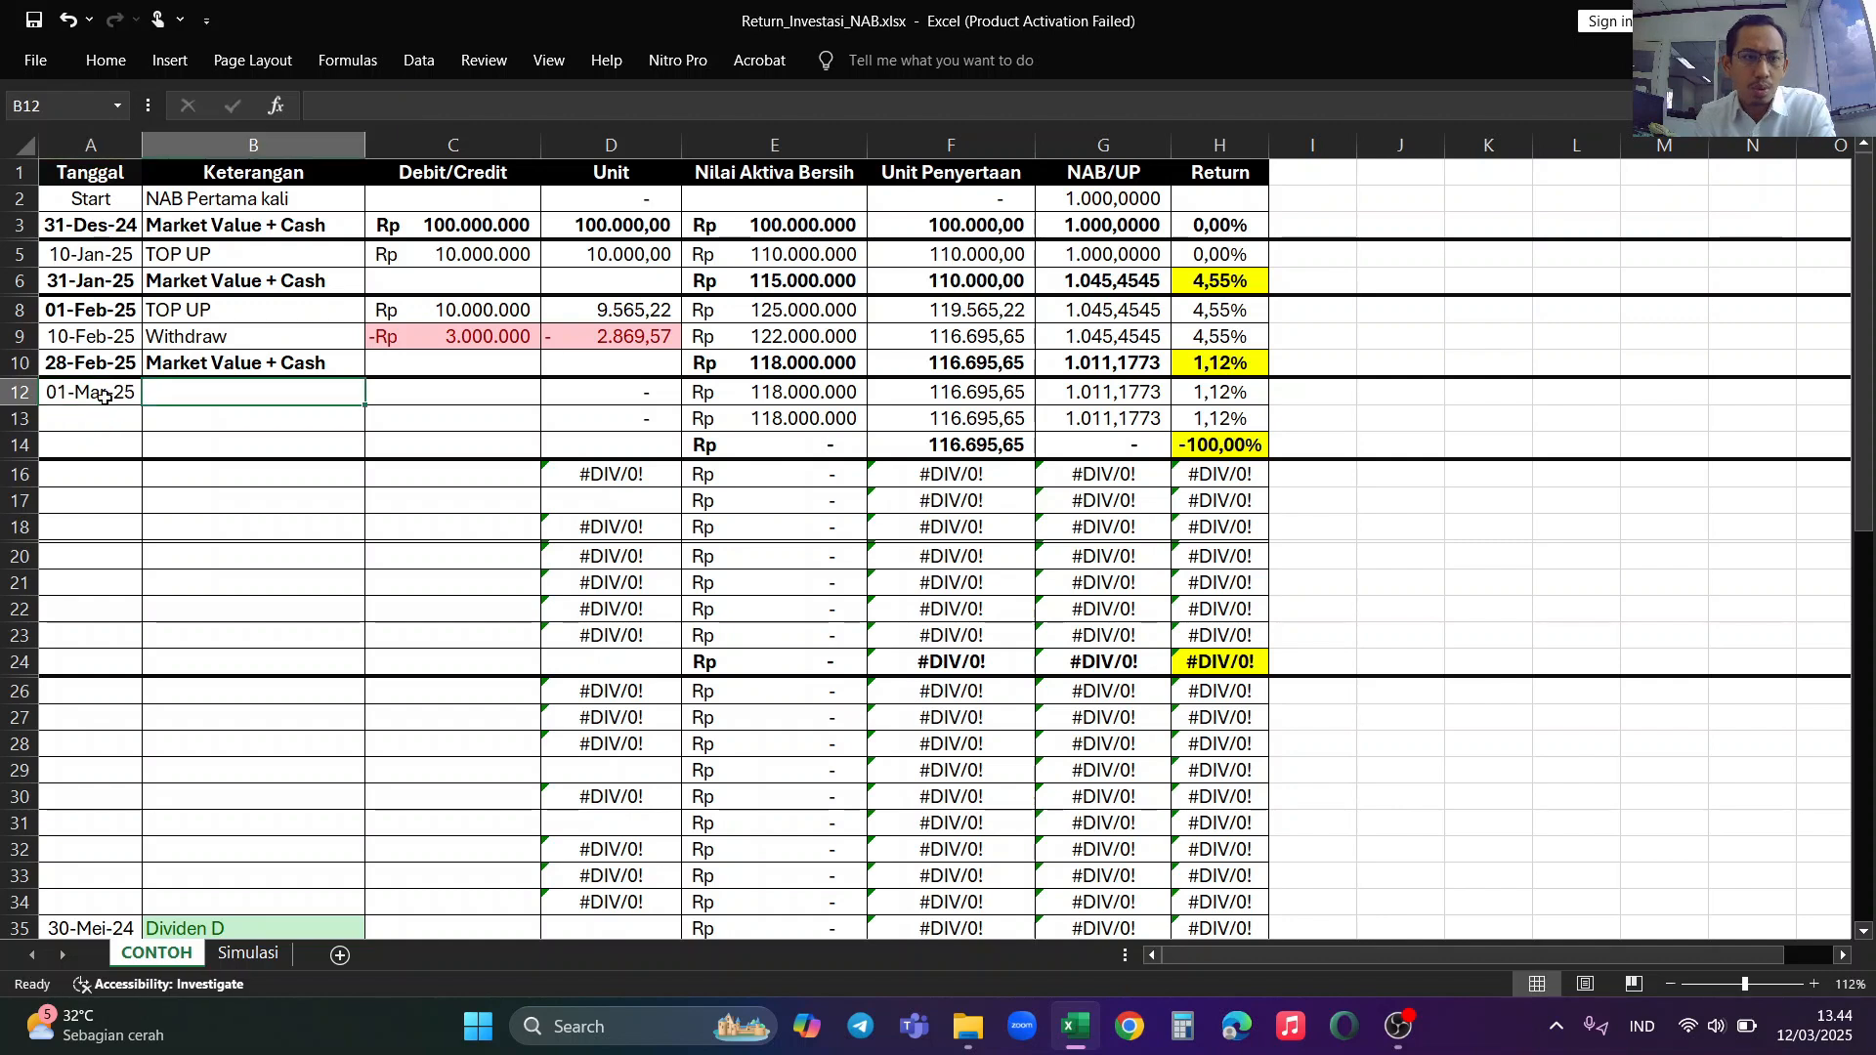
pyautogui.write('Dividen ')
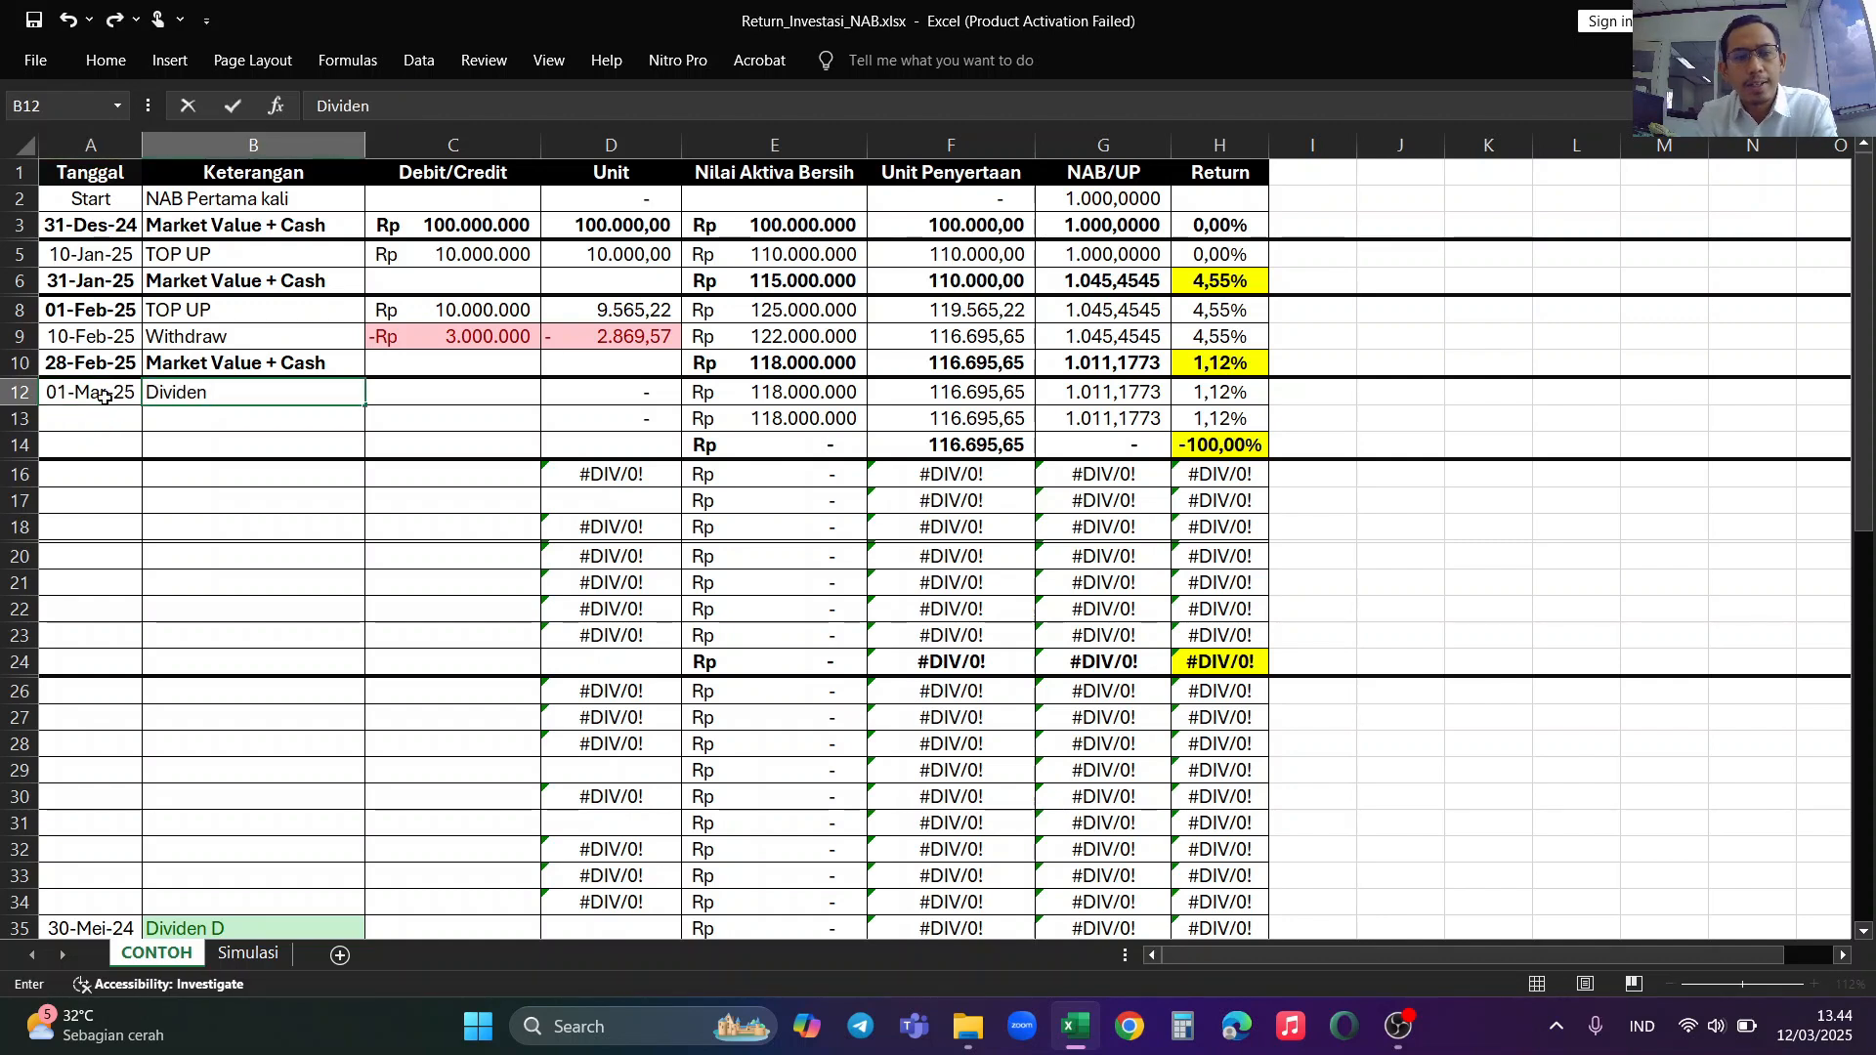
pyautogui.write('BBCA')
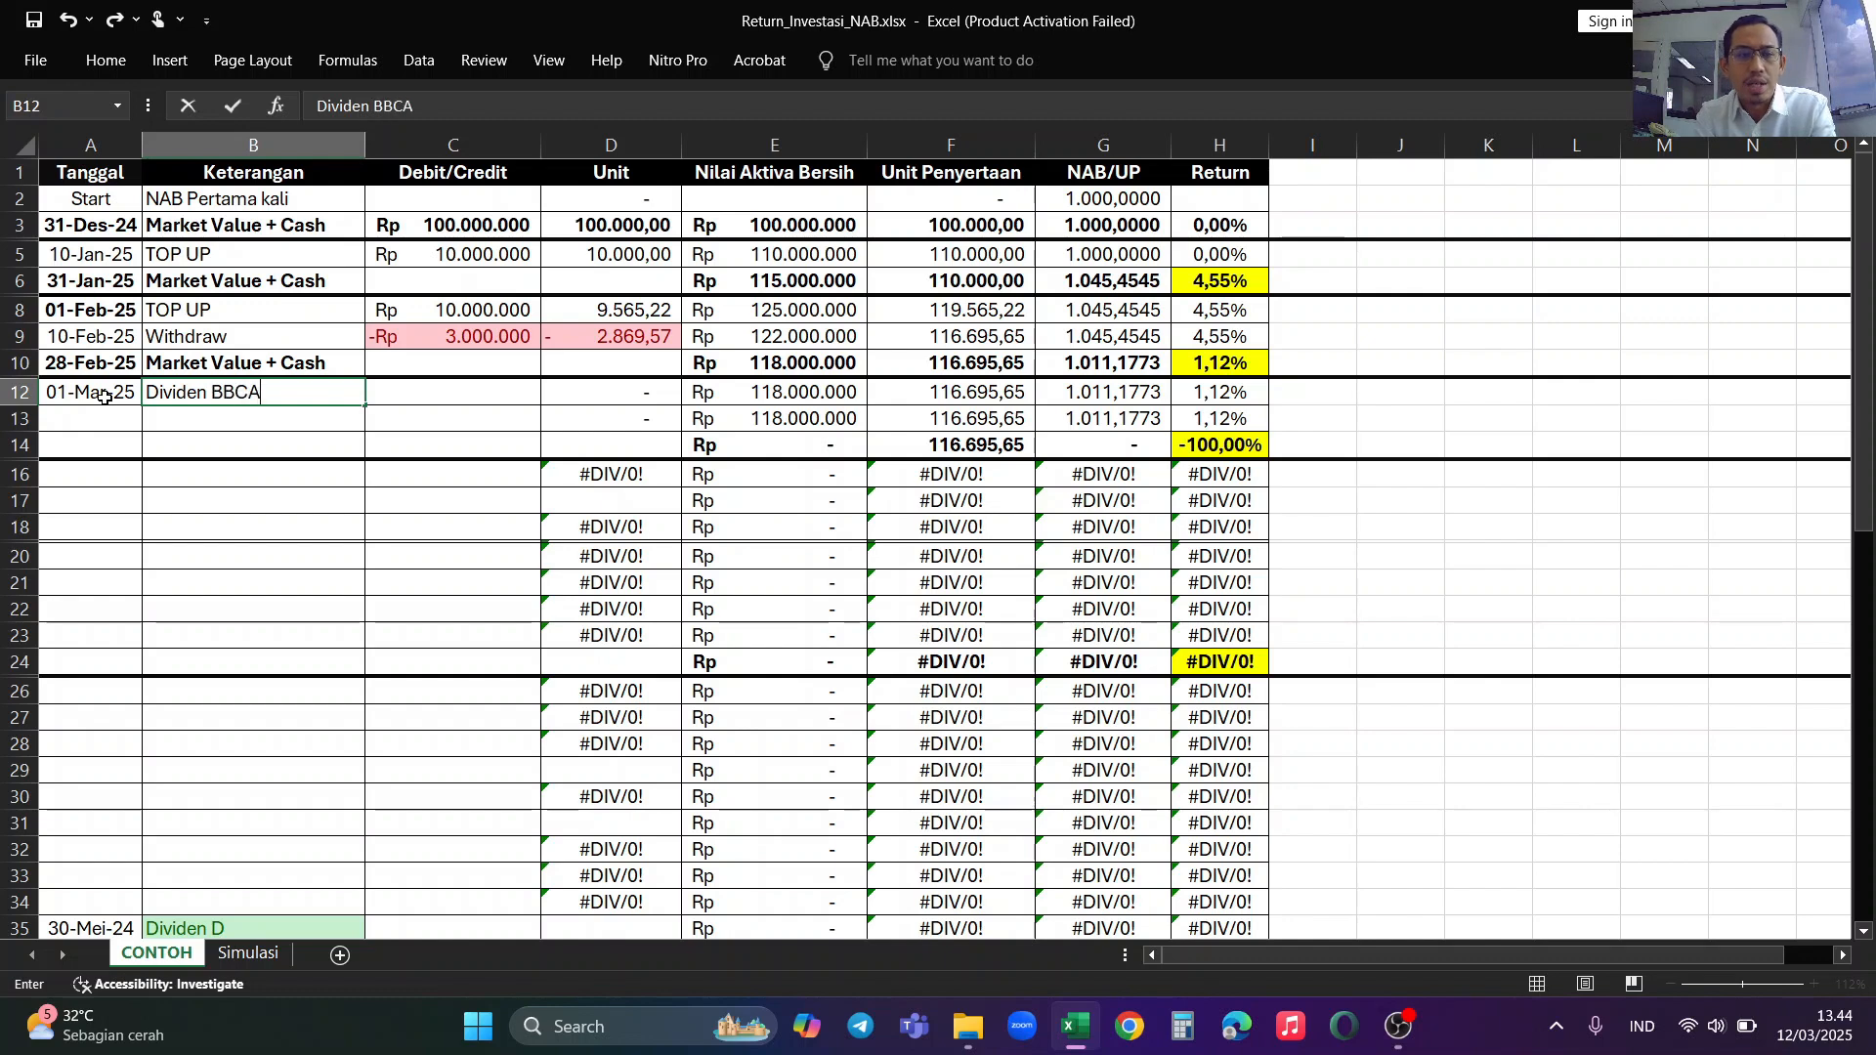
pyautogui.press('Tab')
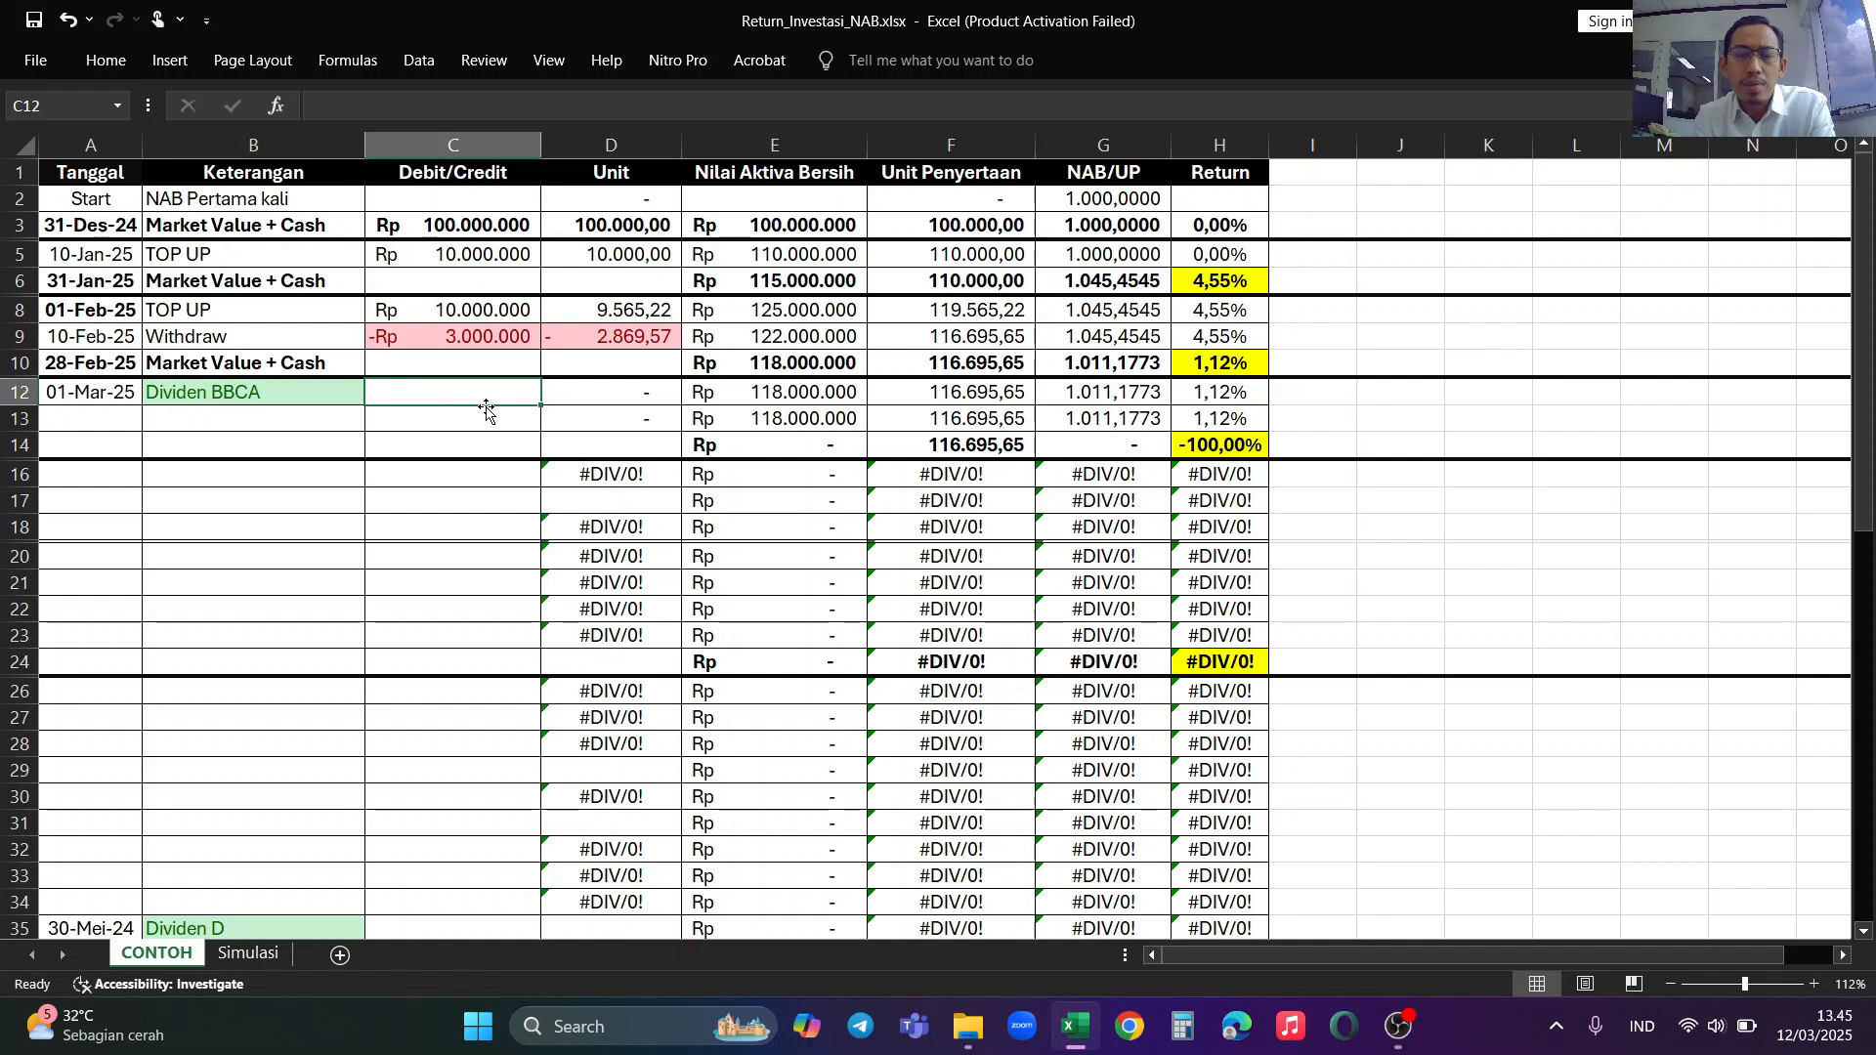
# Step: Enter the Dividen BBCA amount in the Debit/Credit column, correcting it to 1000000
pyautogui.write('10')
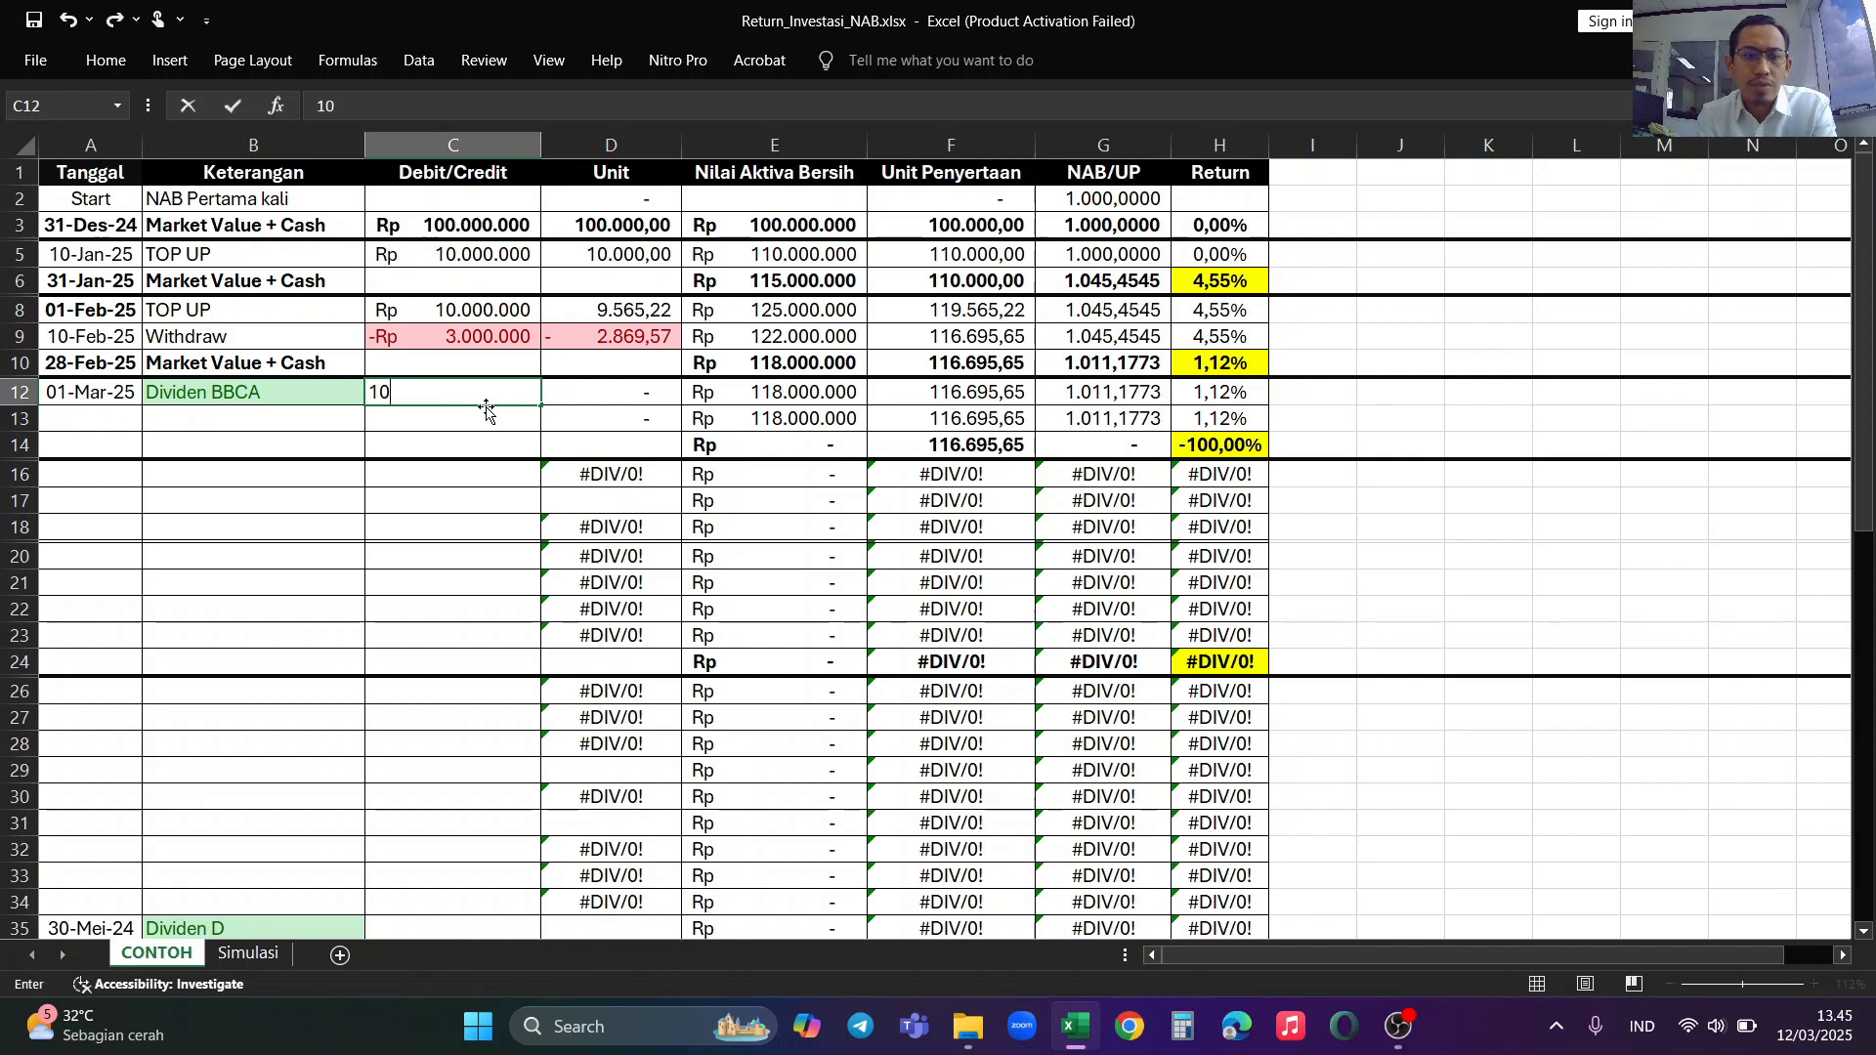
pyautogui.write('.000.000')
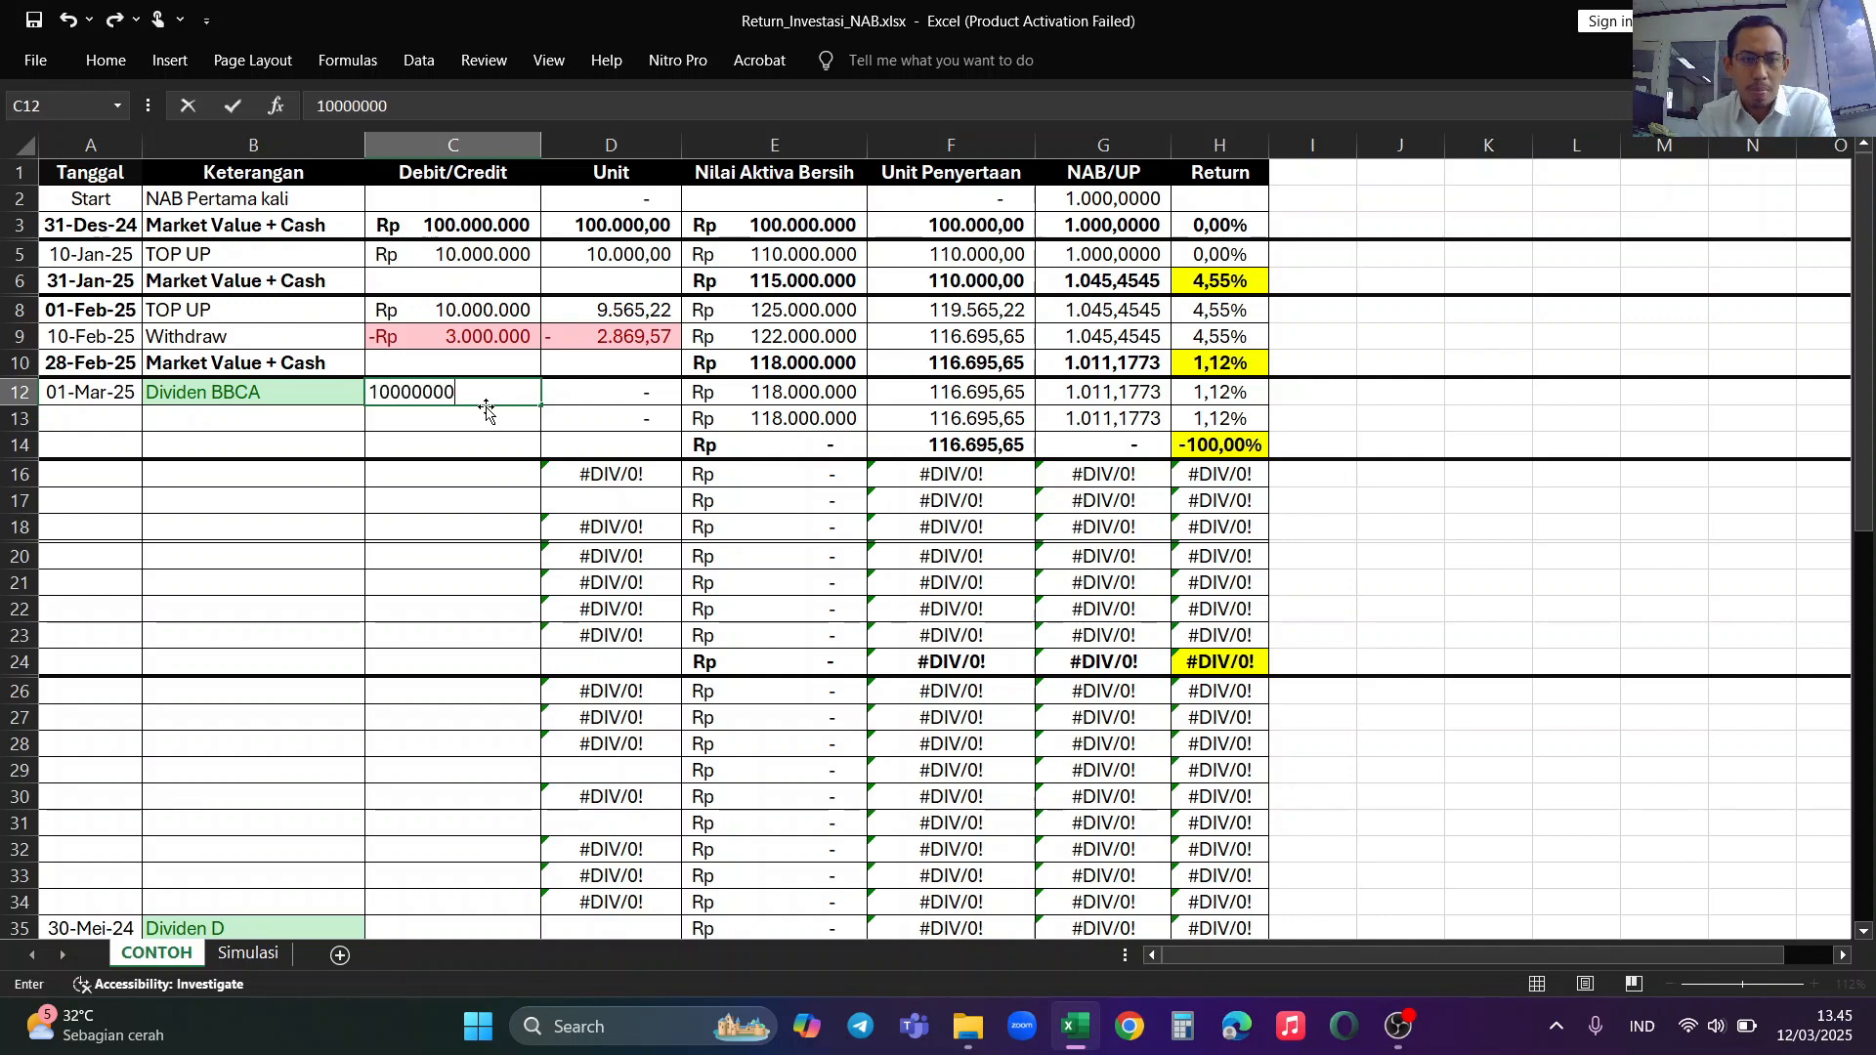
pyautogui.press('Return')
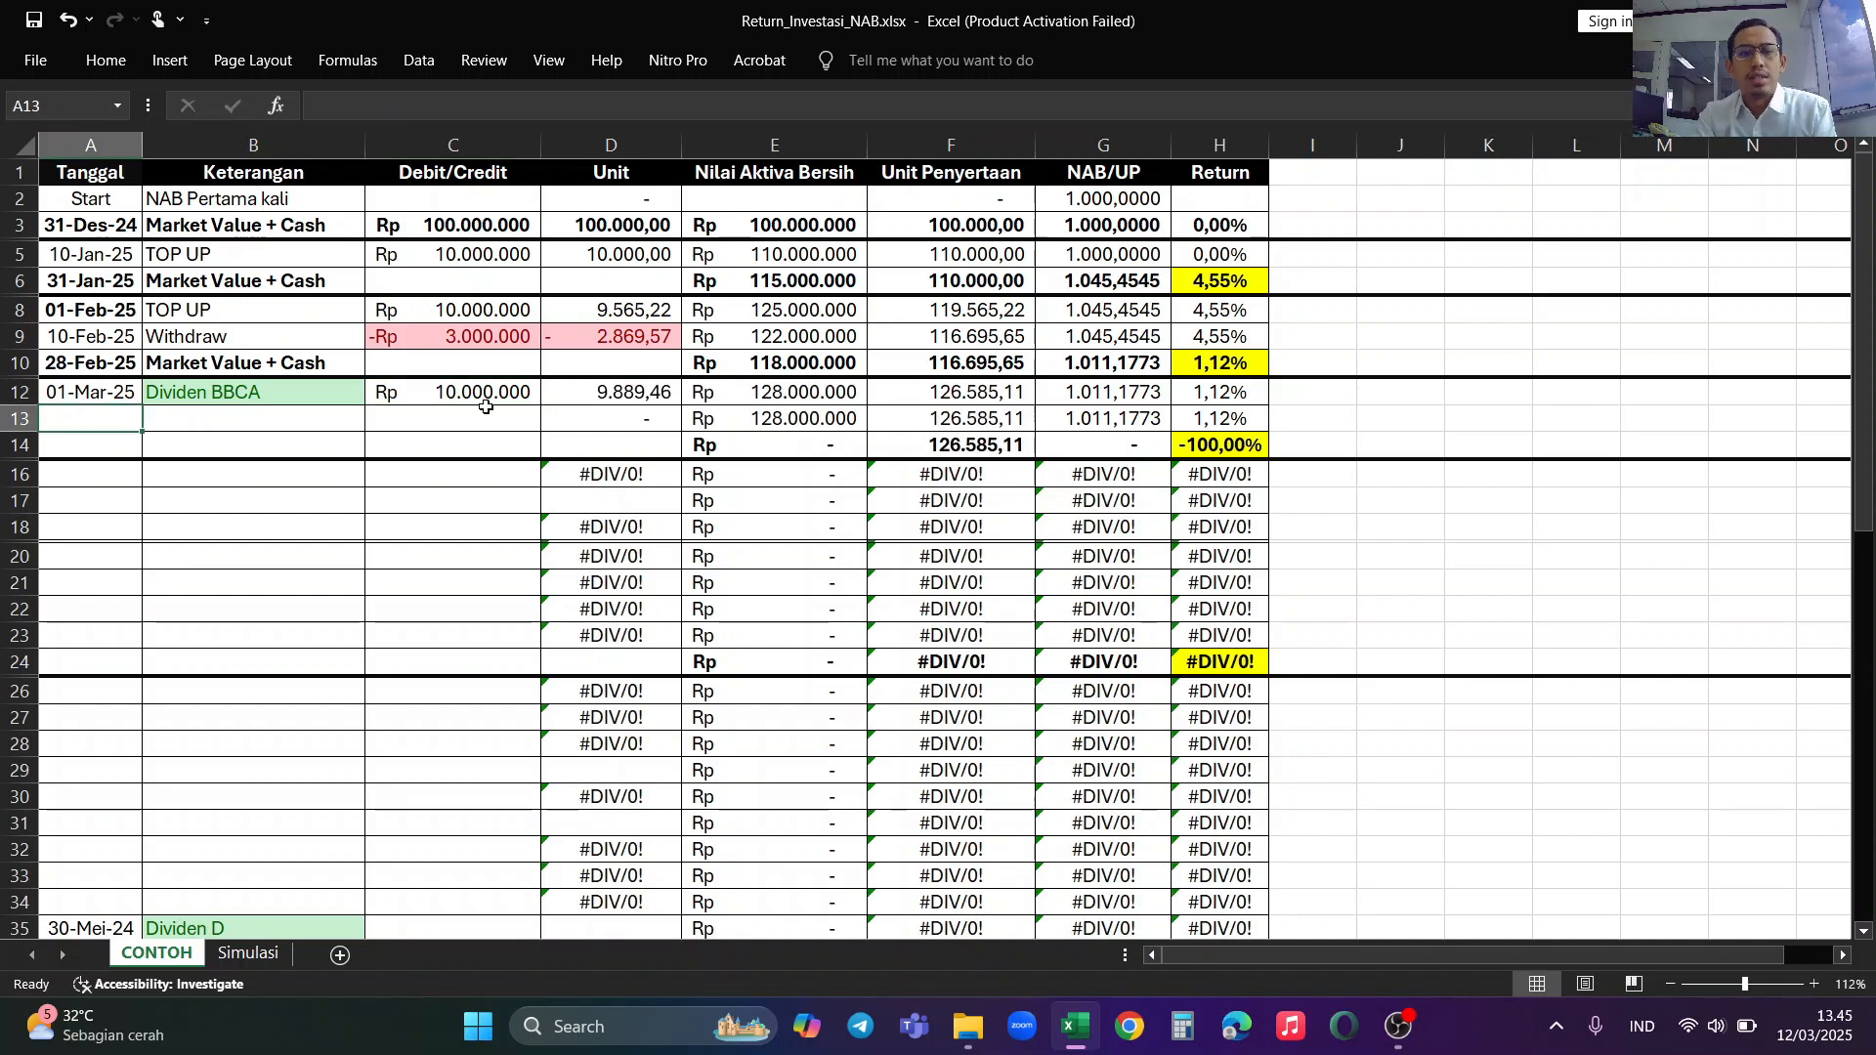
pyautogui.click(489, 396)
pyautogui.click(423, 95)
pyautogui.press('BackSpace')
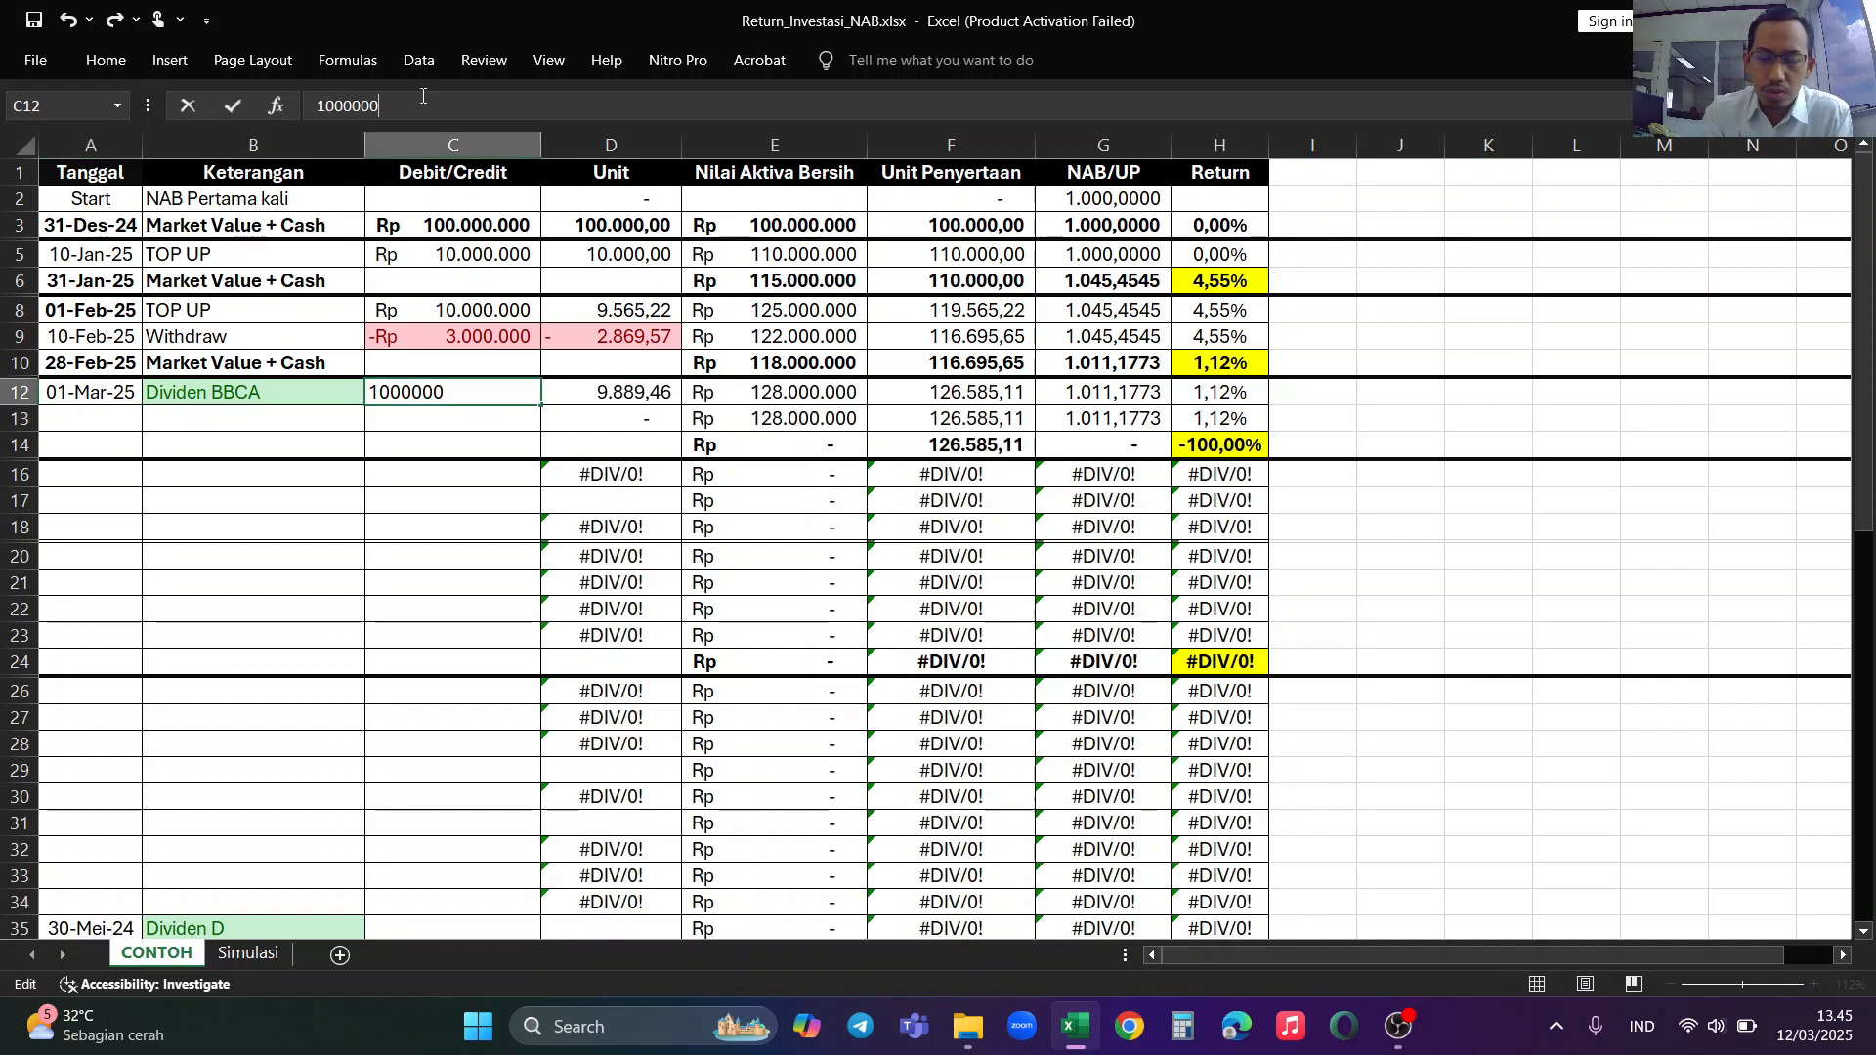
pyautogui.press('Return')
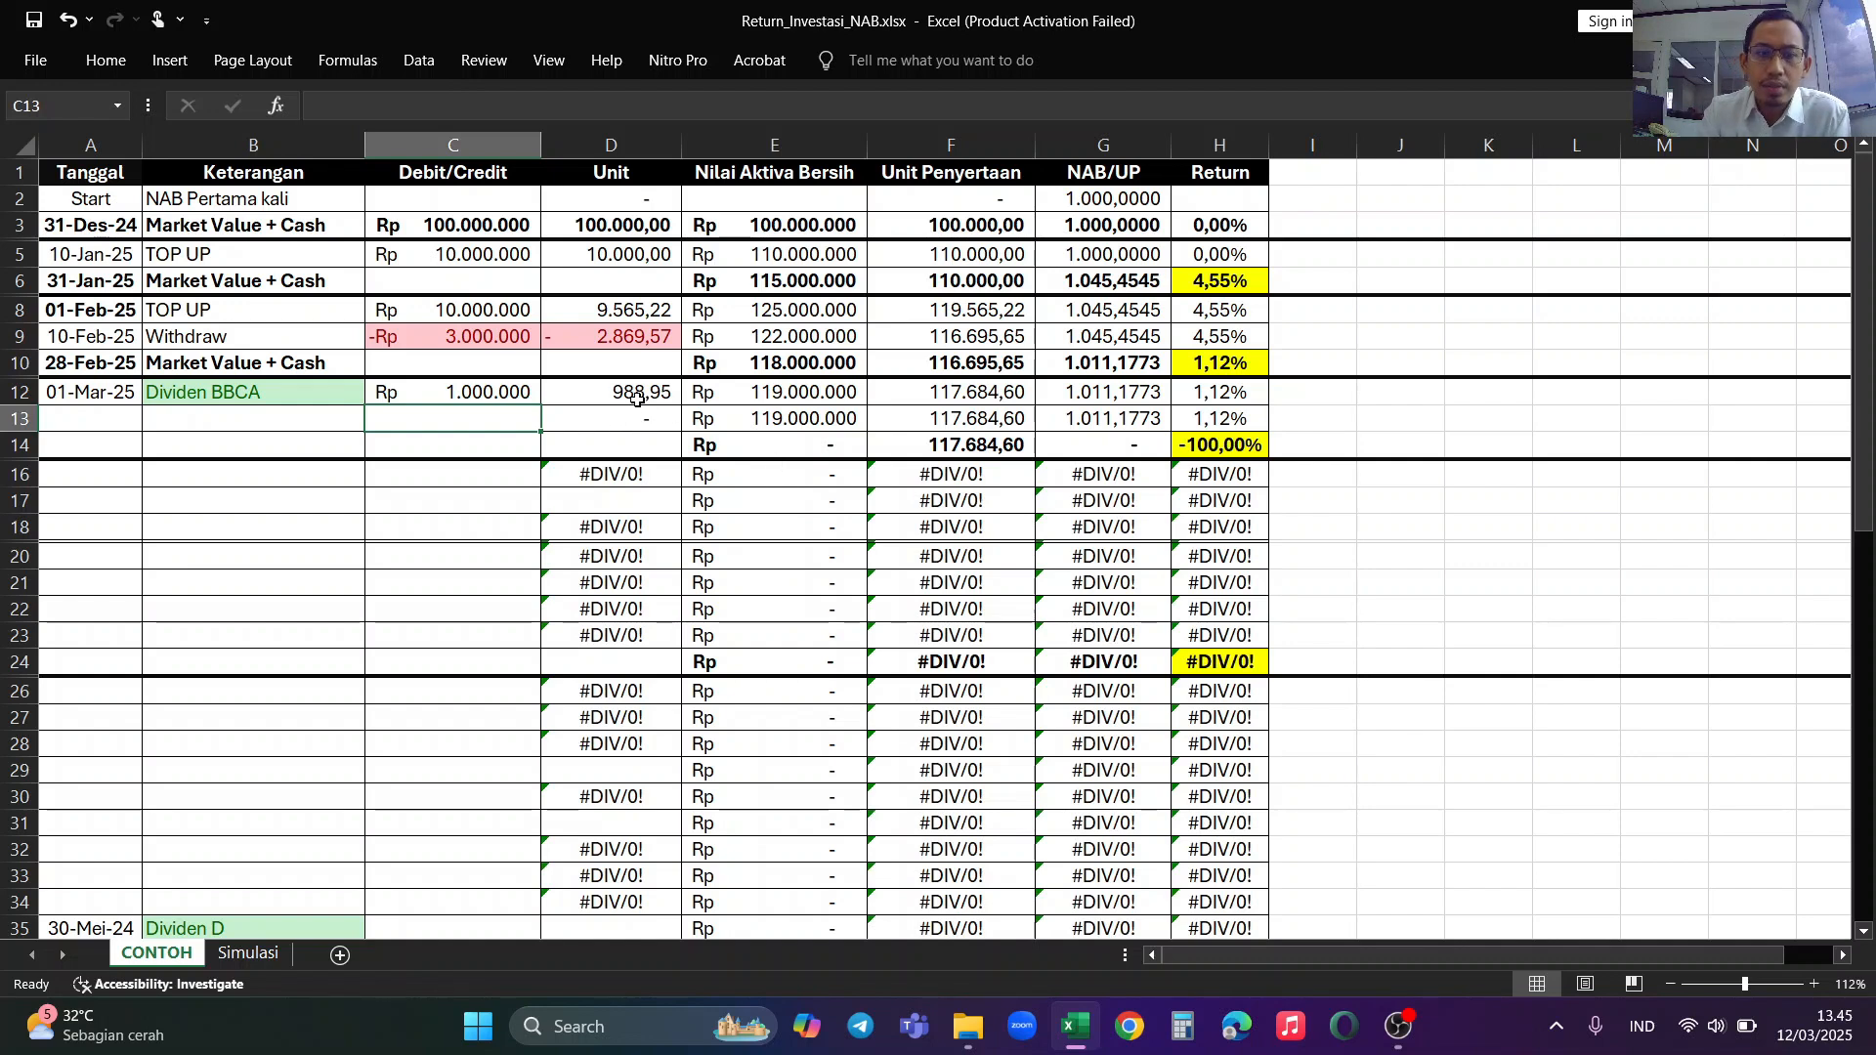
# Step: Record the 2 Mar entry in row 13 as Dividen BBRI with a Debit/Credit amount of 1000000
pyautogui.click(94, 420)
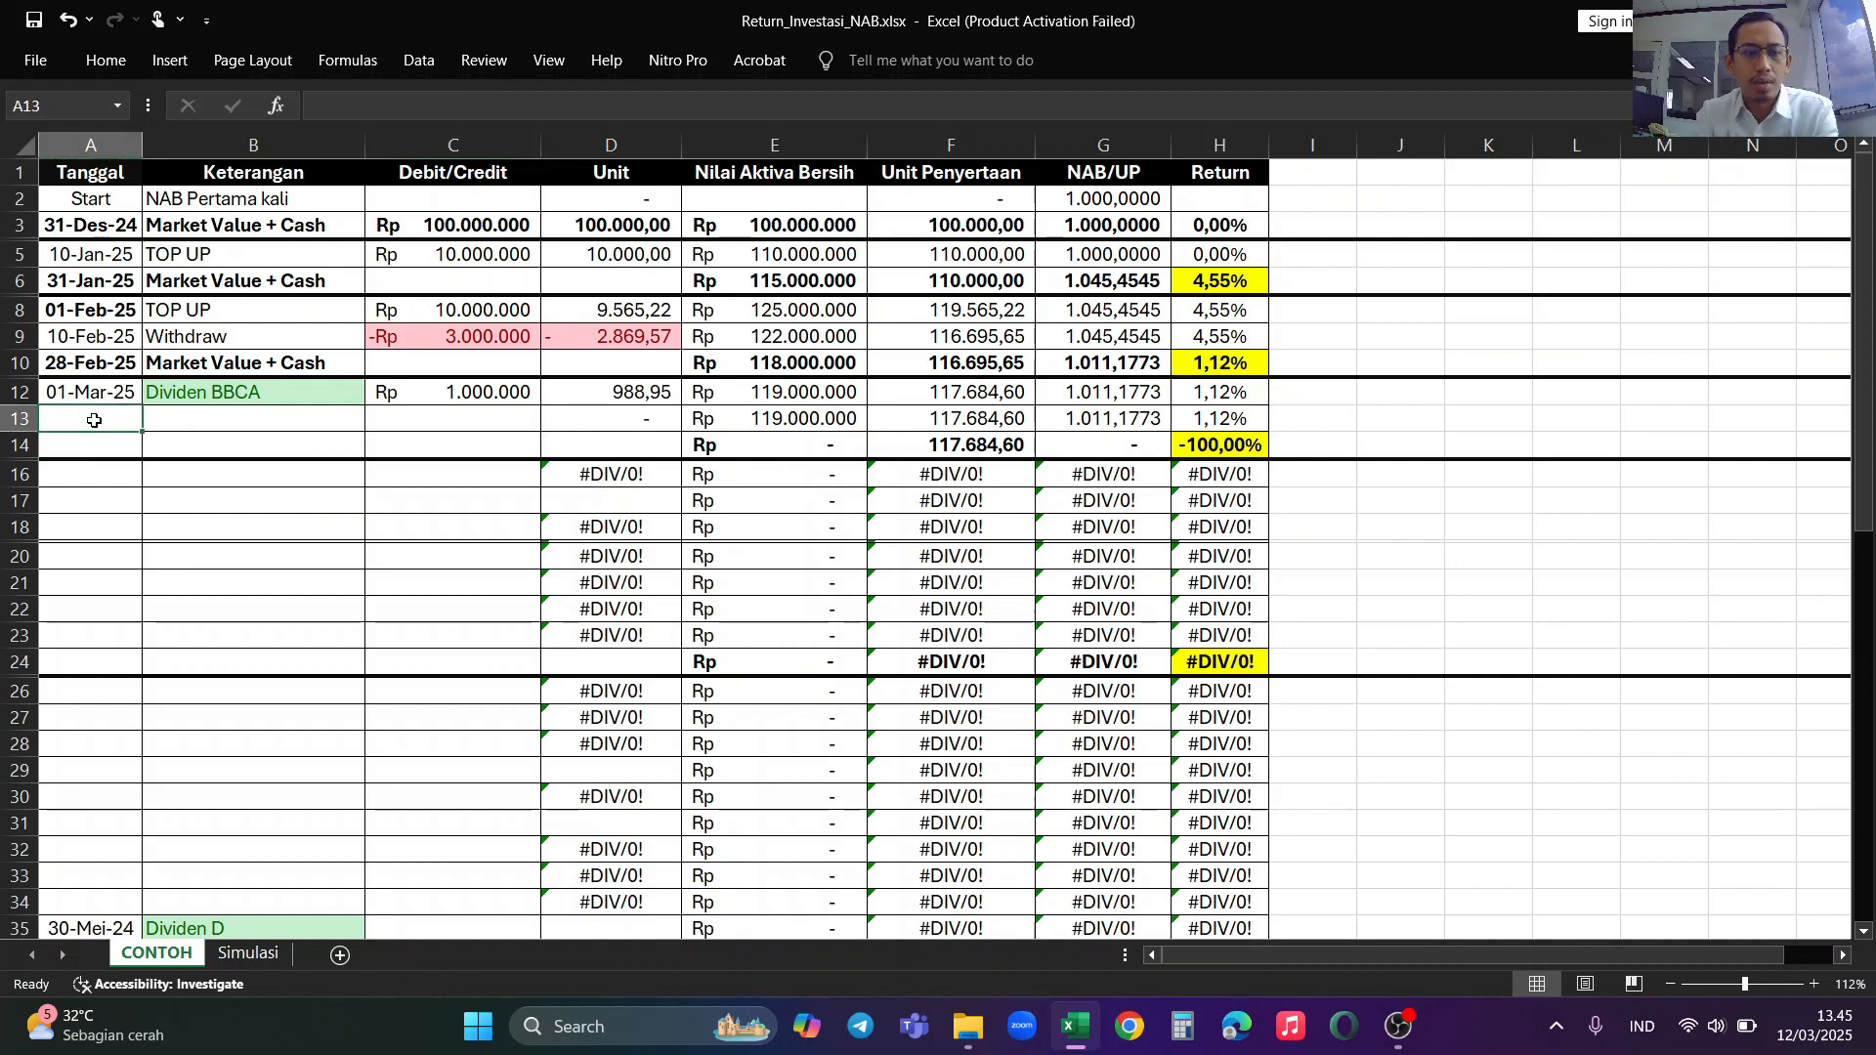
pyautogui.write('2 Mar 20')
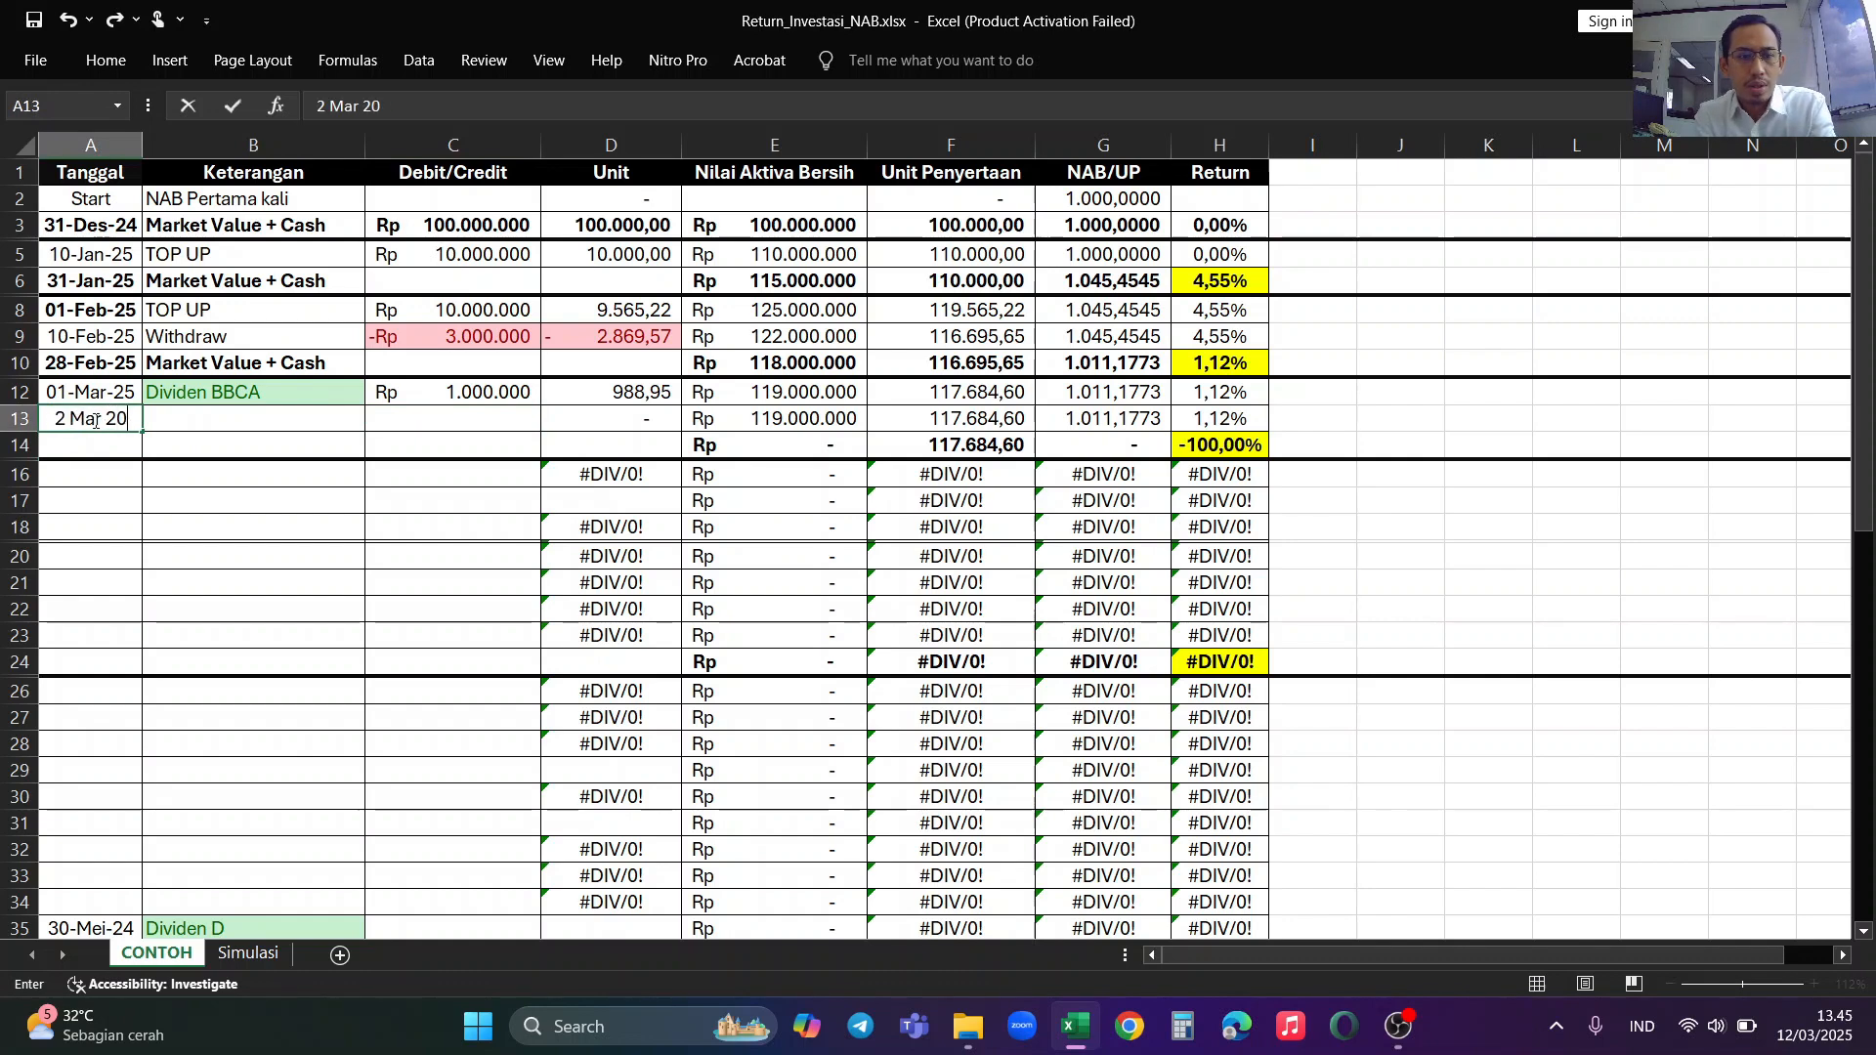
pyautogui.press('Tab')
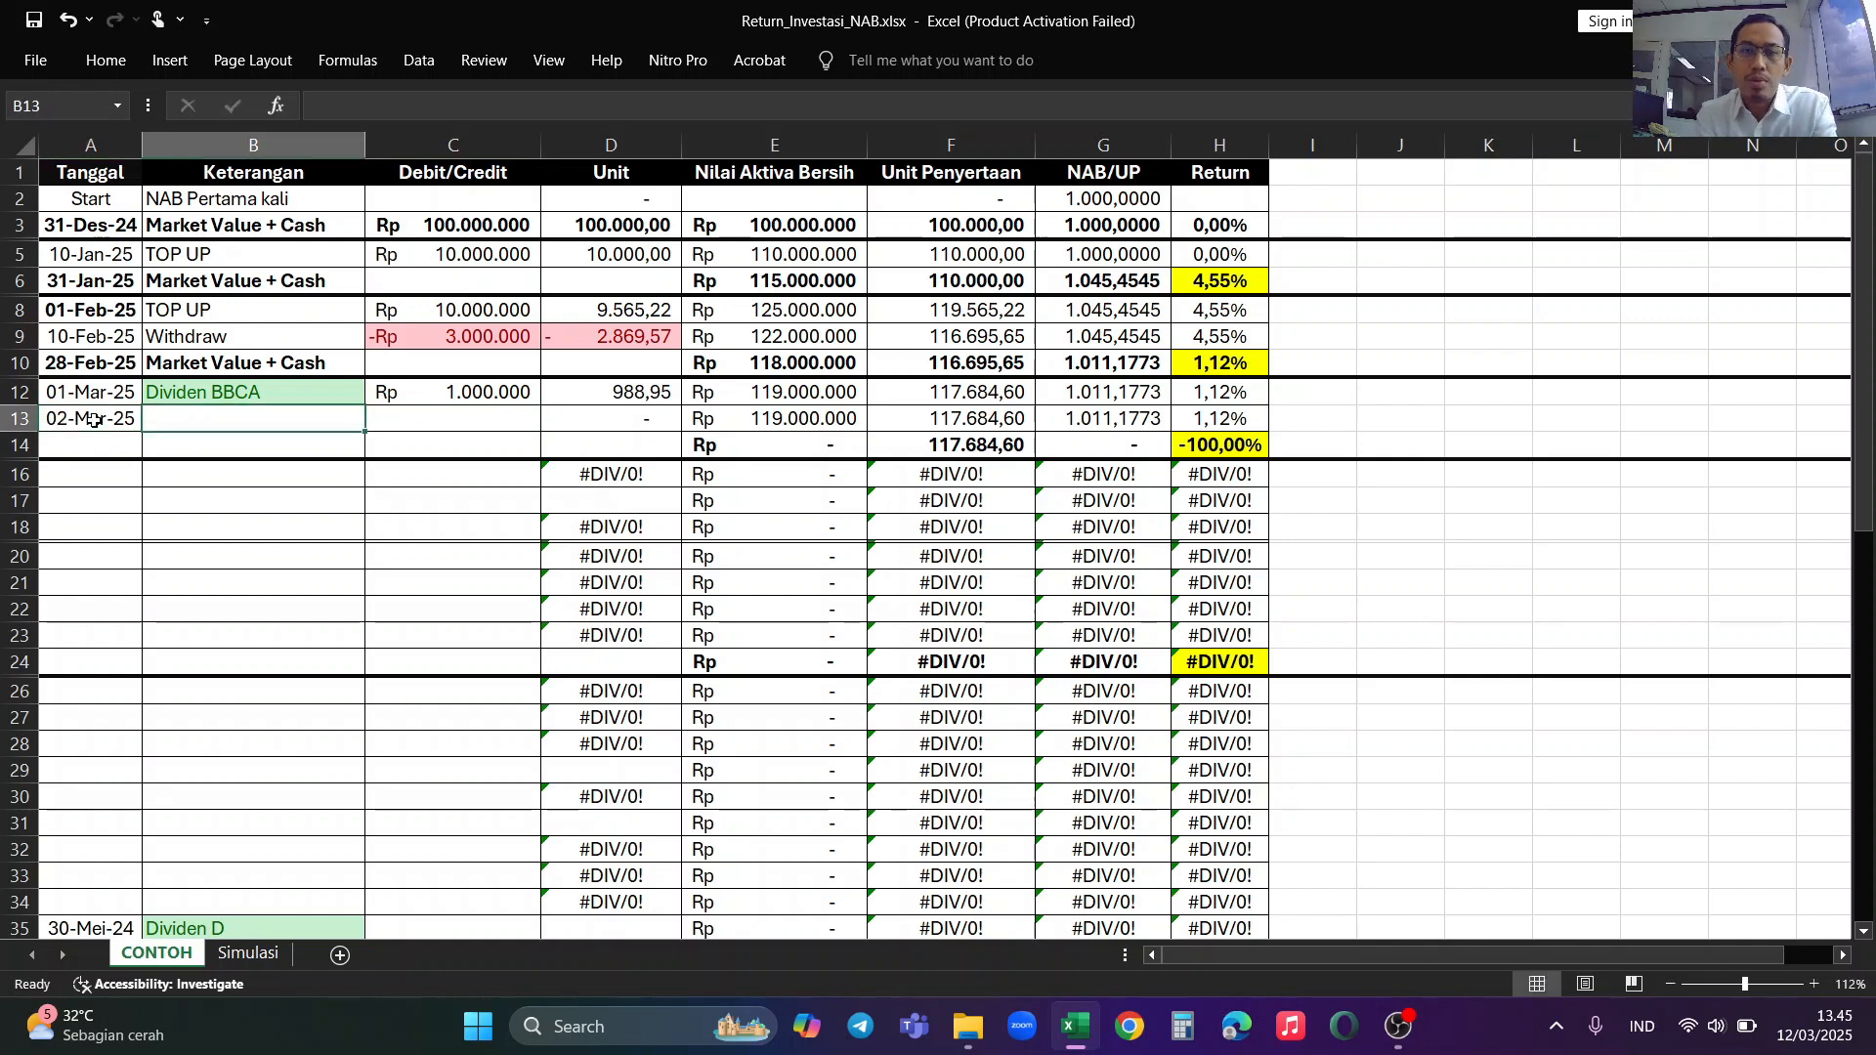
pyautogui.write('Dividen B')
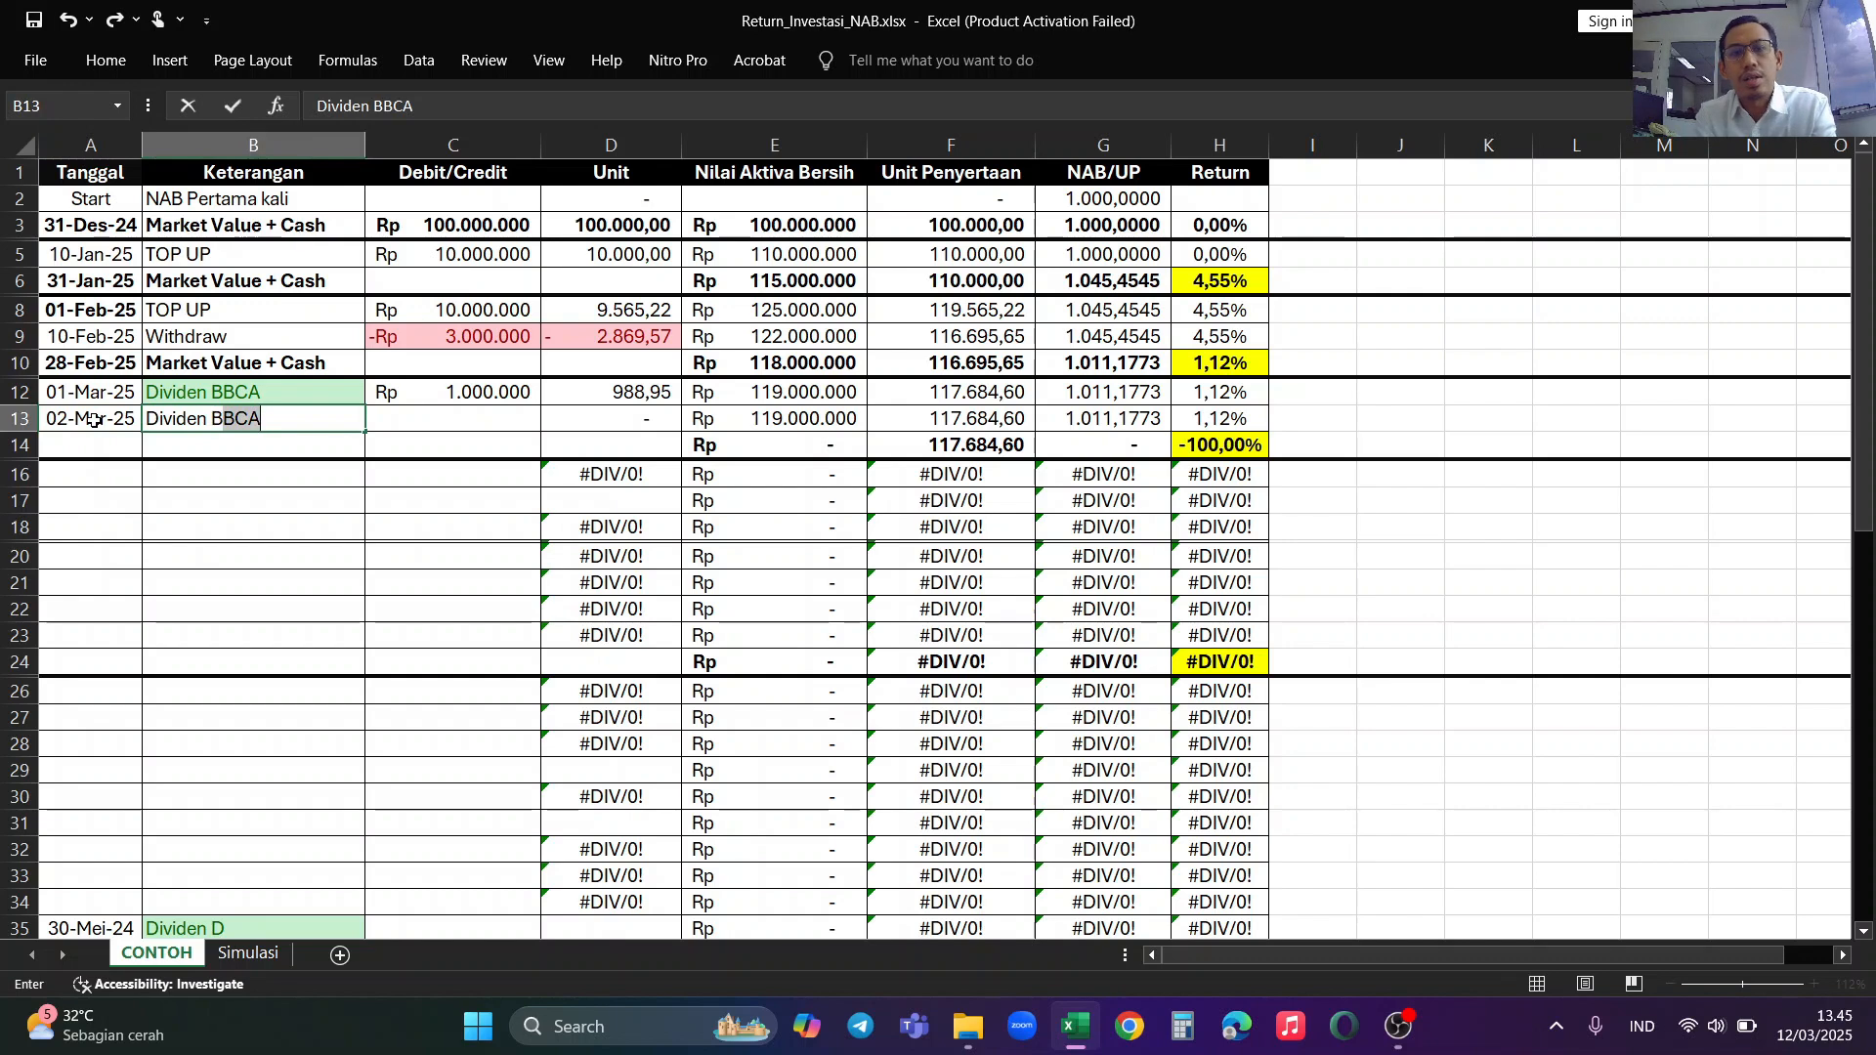
pyautogui.write('B')
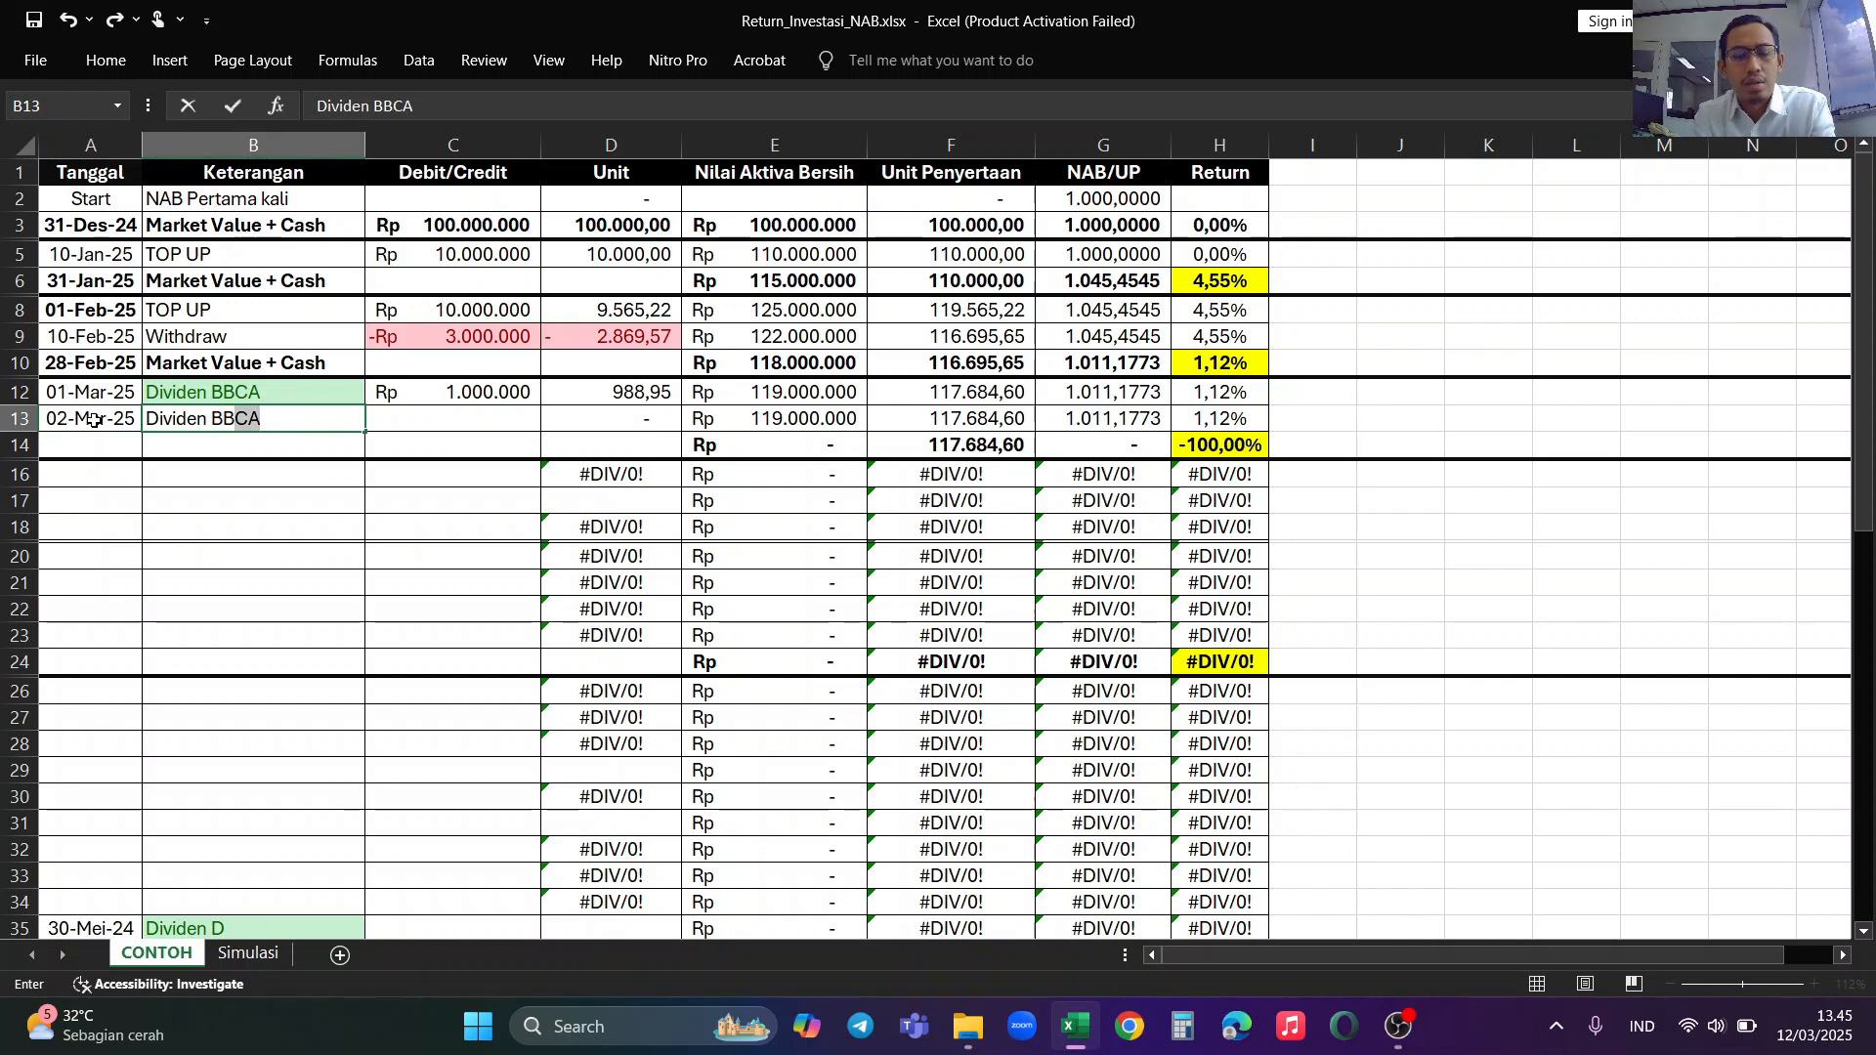
pyautogui.write('RI')
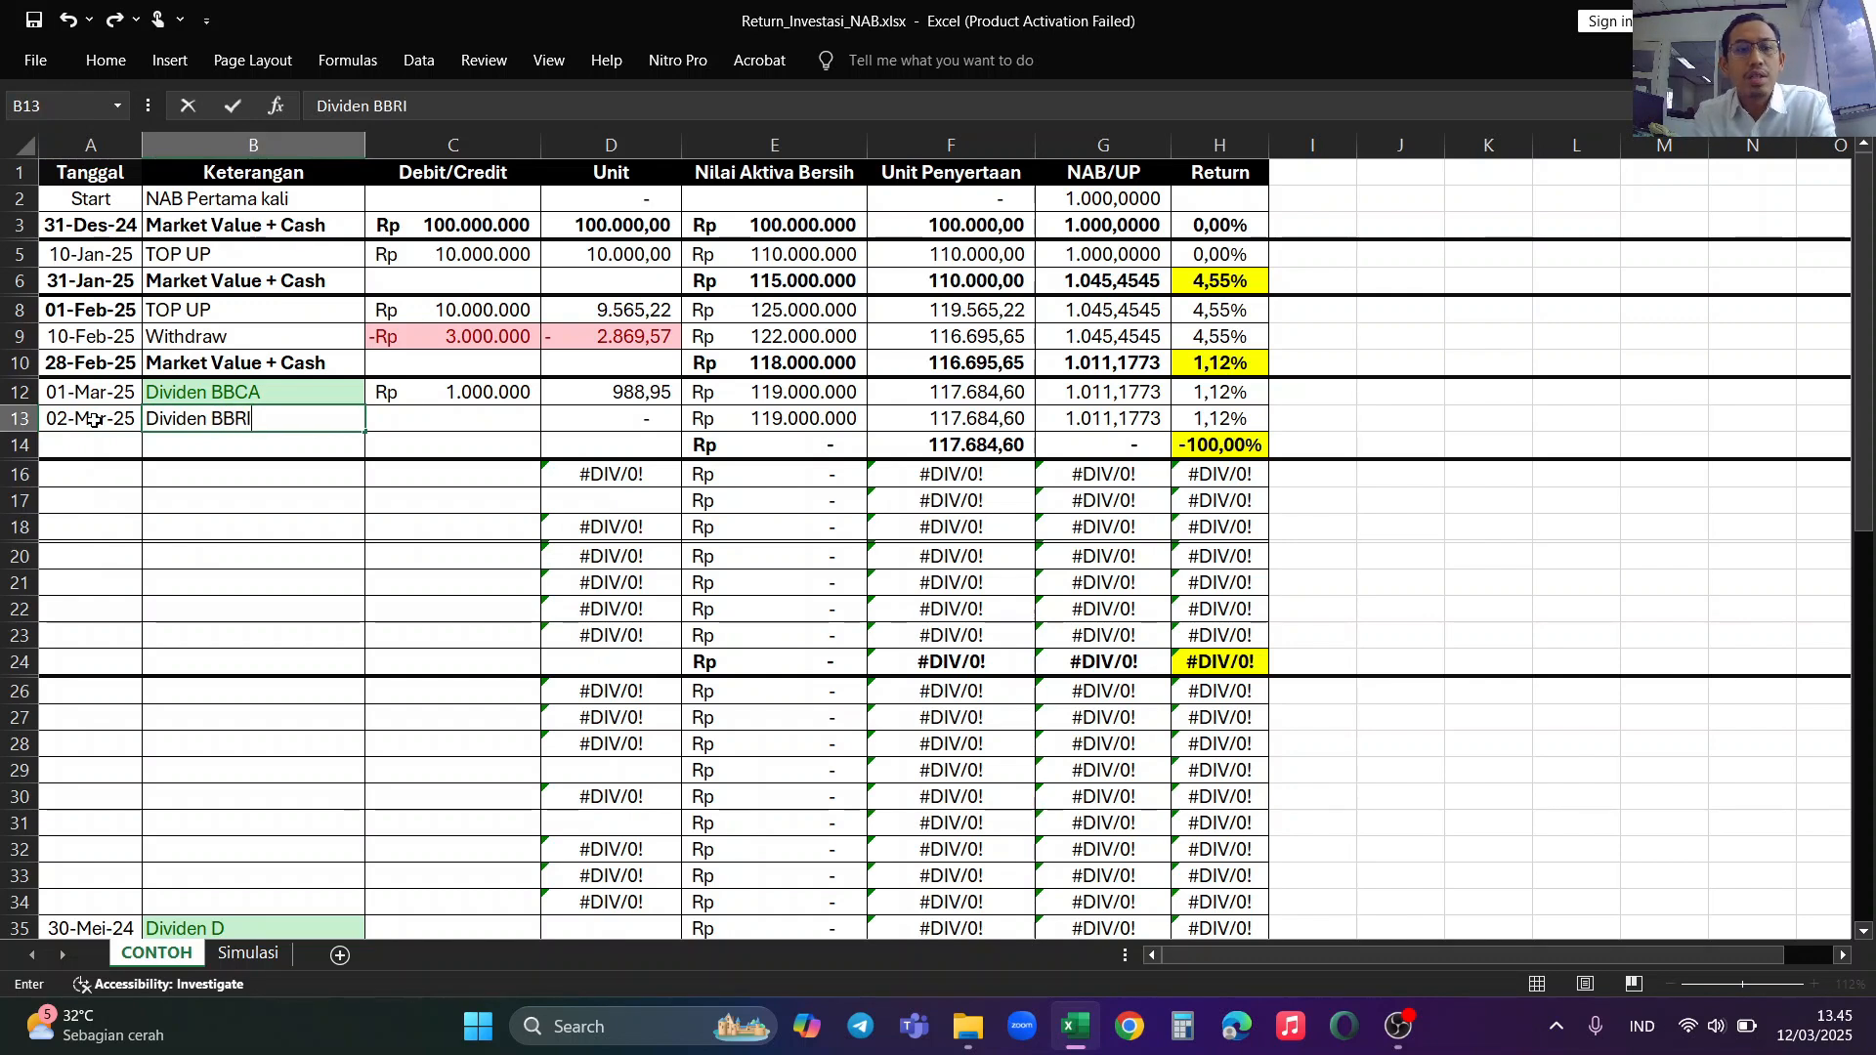
pyautogui.press('Tab')
pyautogui.write('1000000')
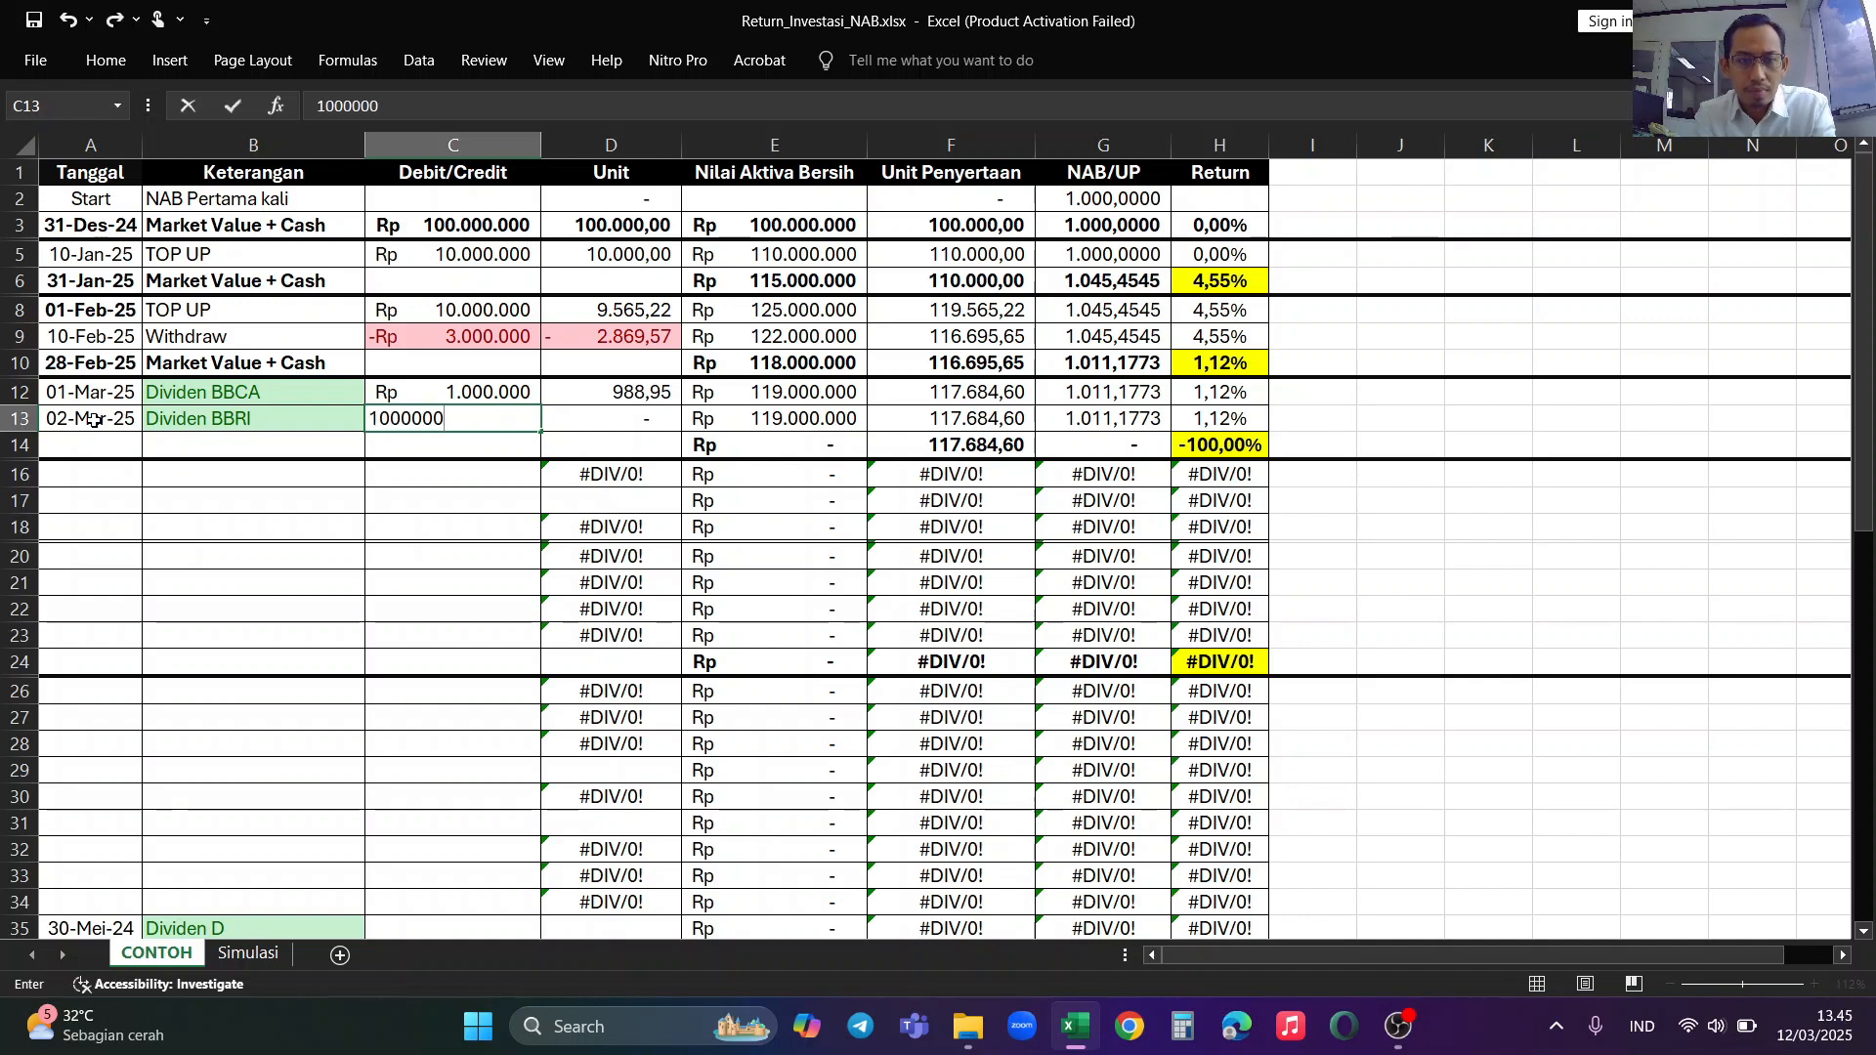
pyautogui.press('Return')
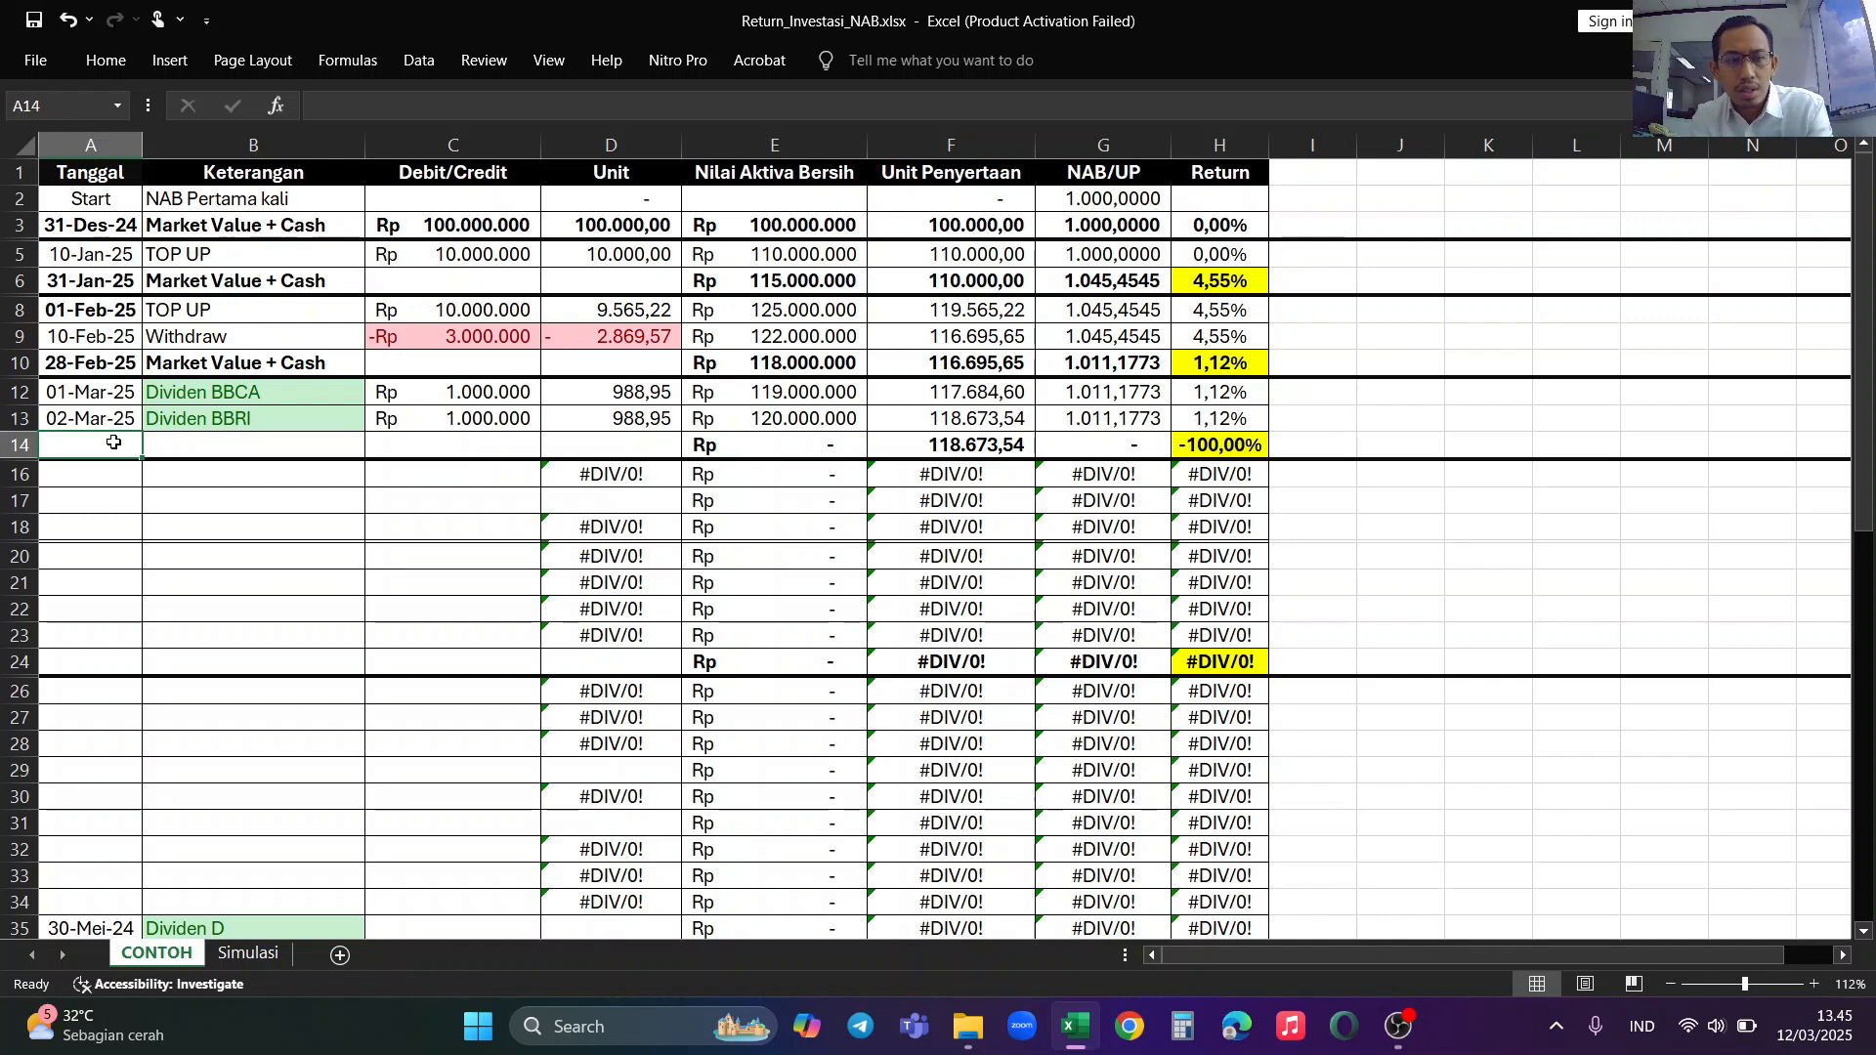
# Step: Enter the date 31 Maret 2025 in row 14
pyautogui.write('31')
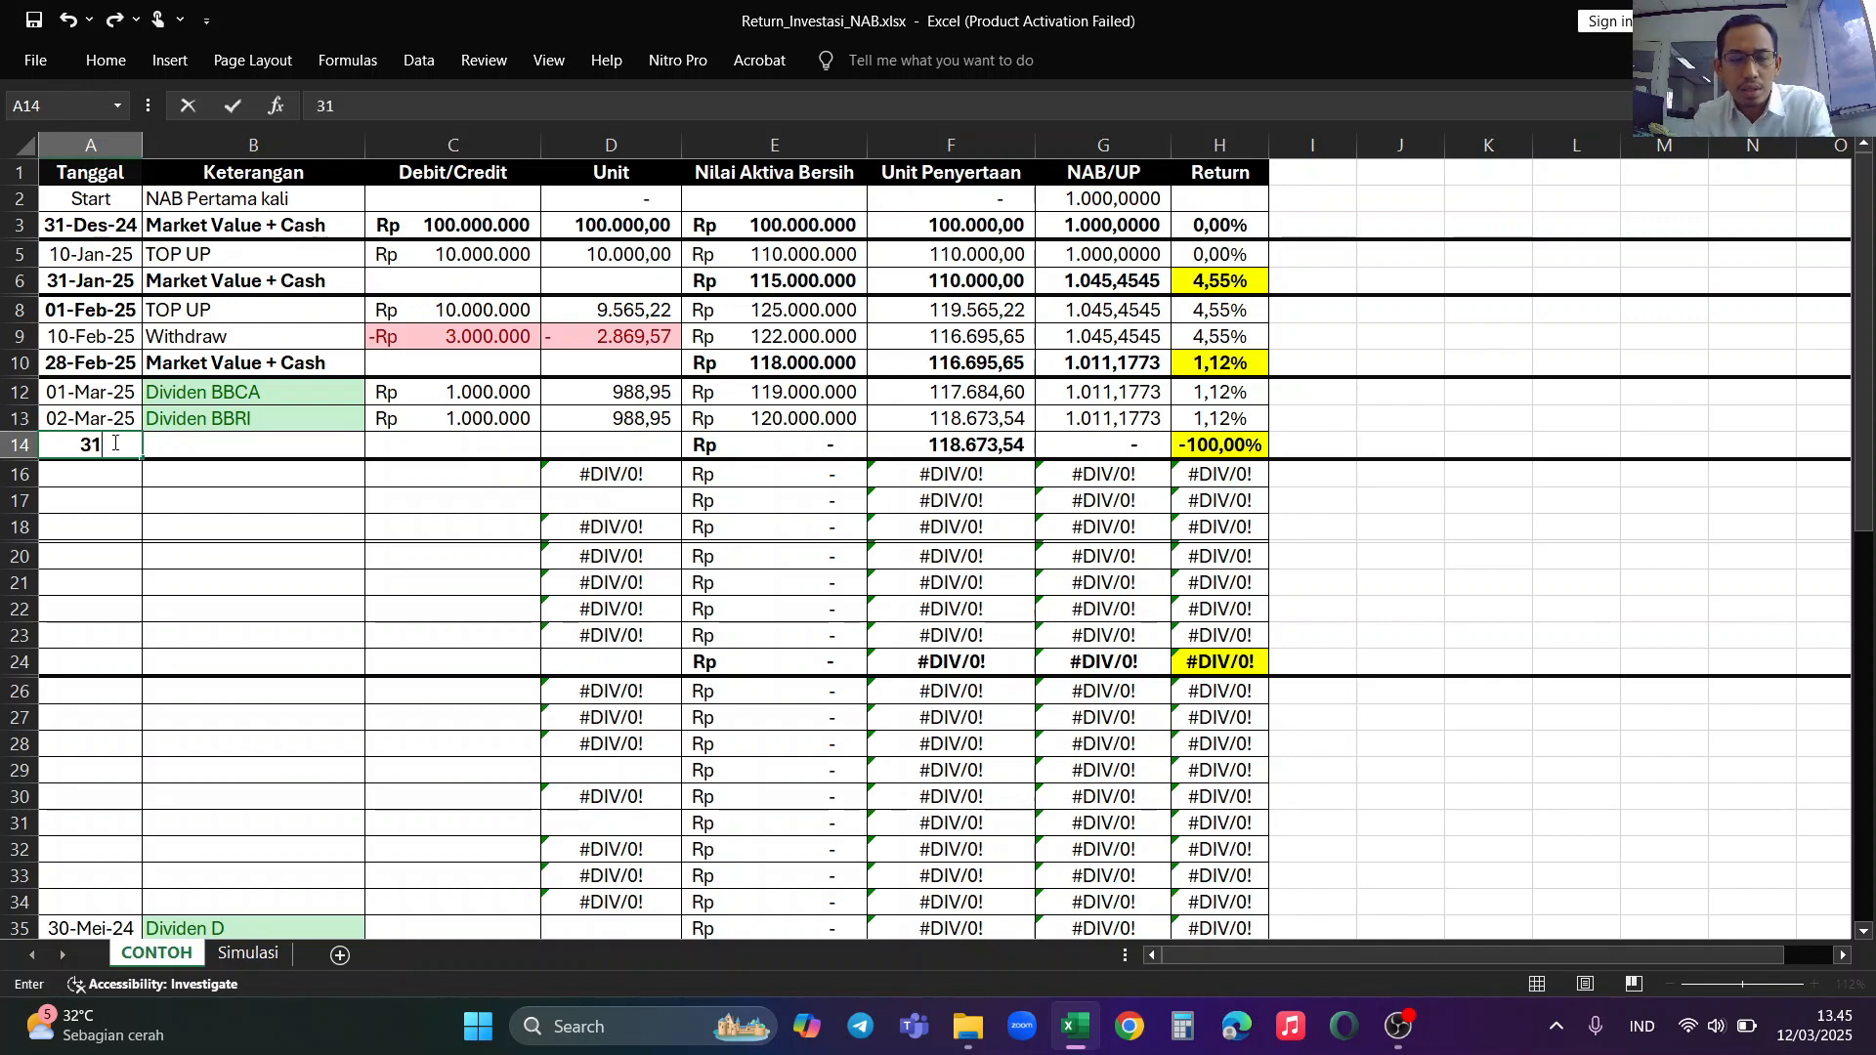
pyautogui.write(' Maret 2025')
pyautogui.press('Tab')
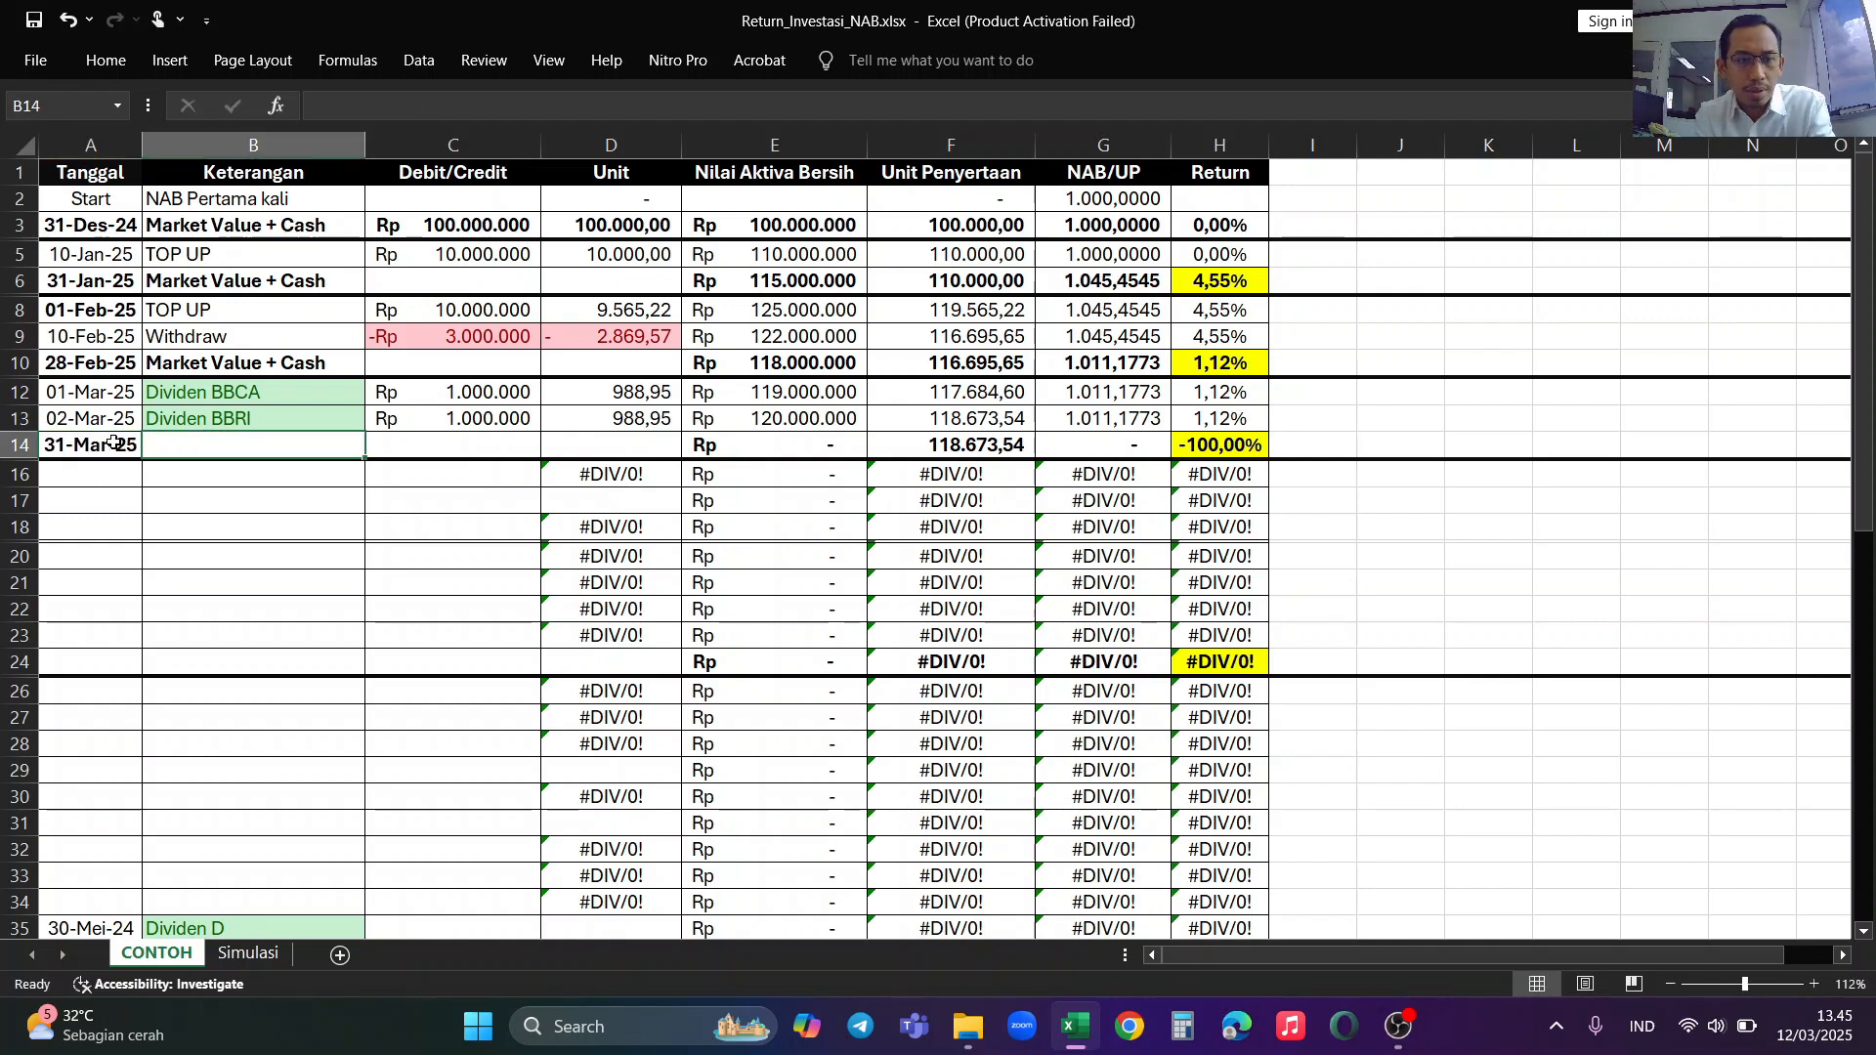
# Step: Enter the 31-Mar-25 Nilai Aktiva Bersih in row 14 and correct it to 125000000
pyautogui.press('Tab')
pyautogui.press('Tab')
pyautogui.press('Tab')
pyautogui.write('1')
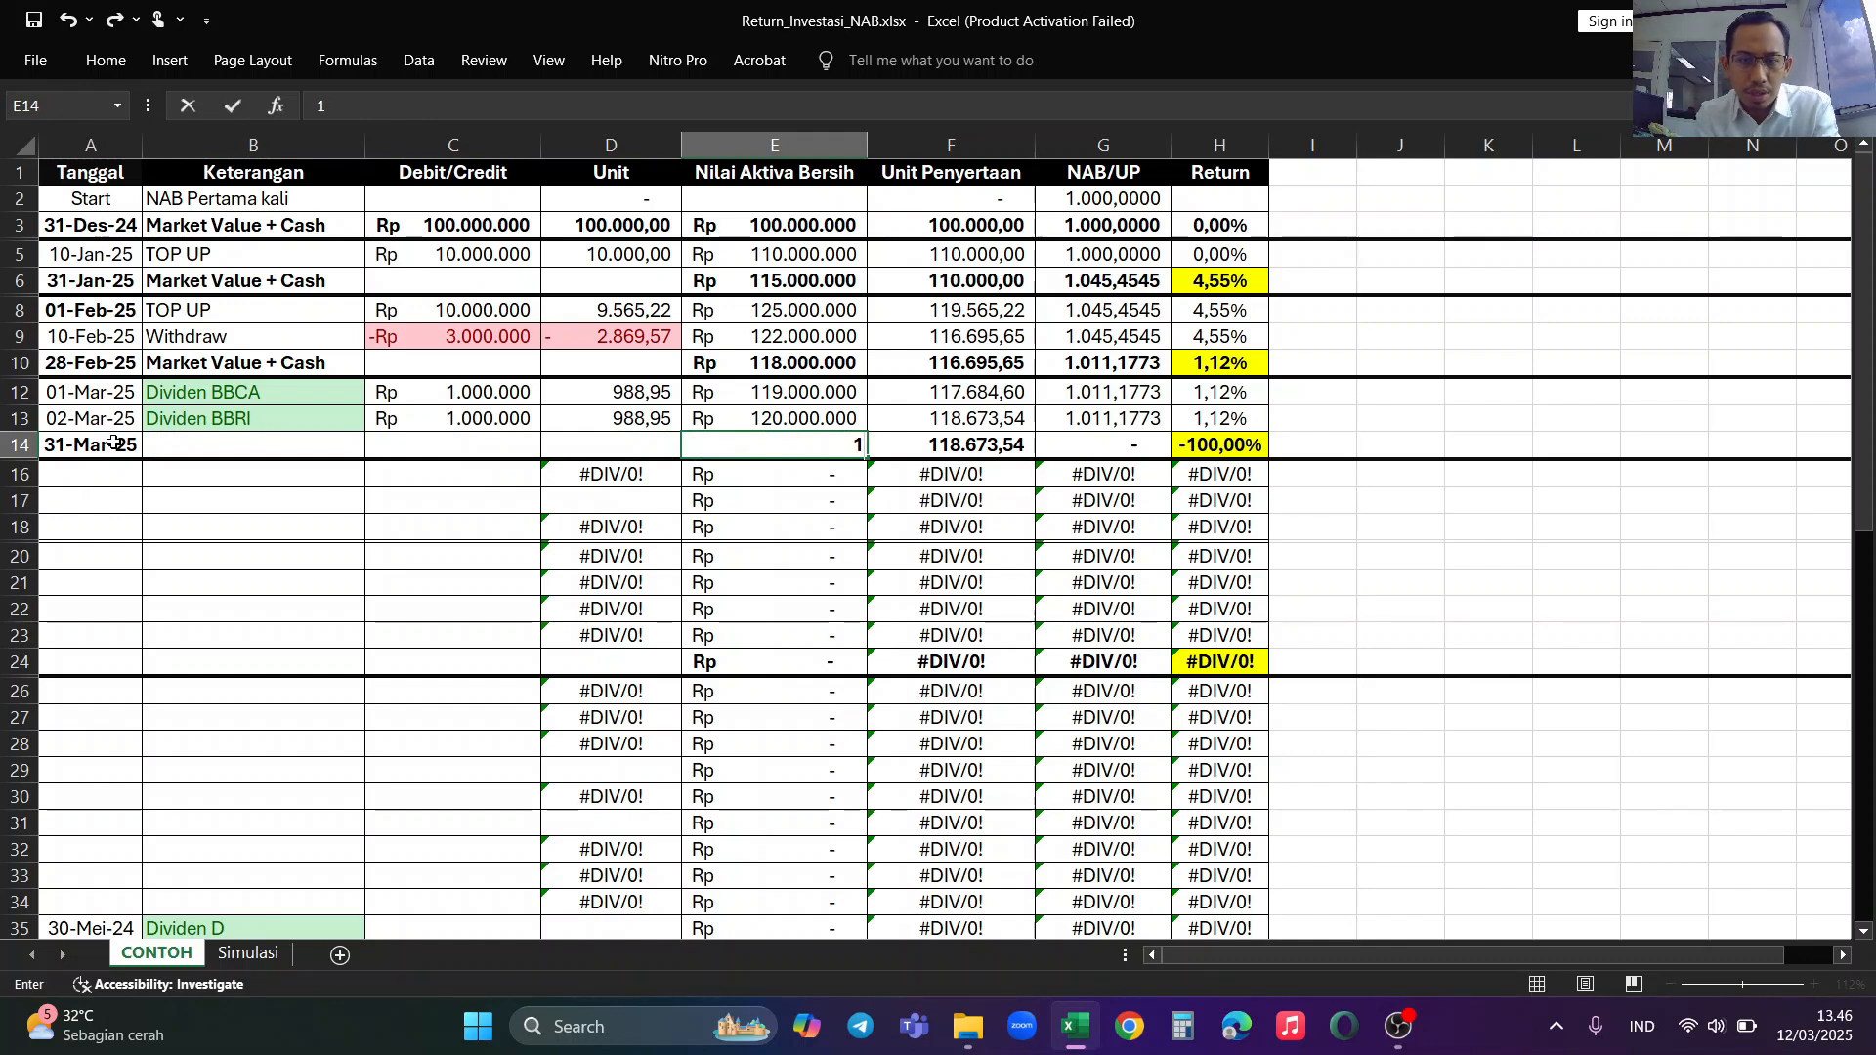
pyautogui.write('.250.000.')
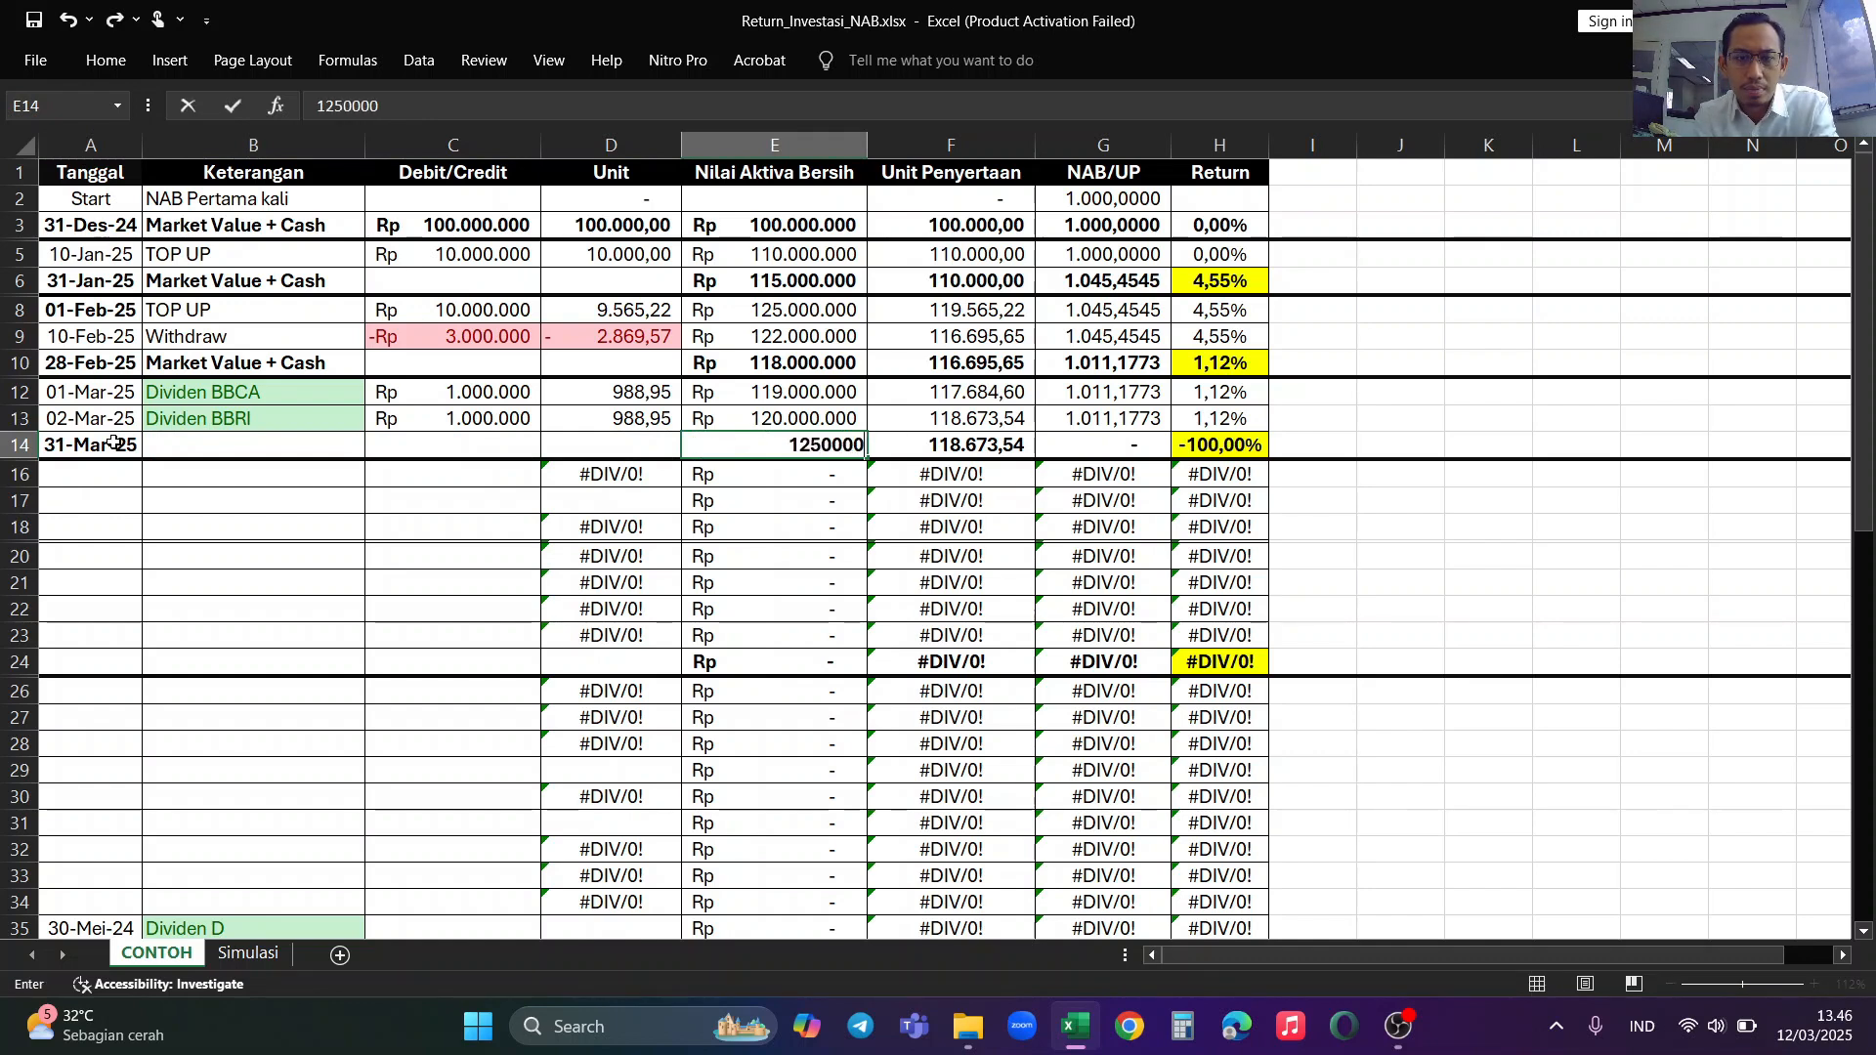
pyautogui.write('000')
pyautogui.press('Return')
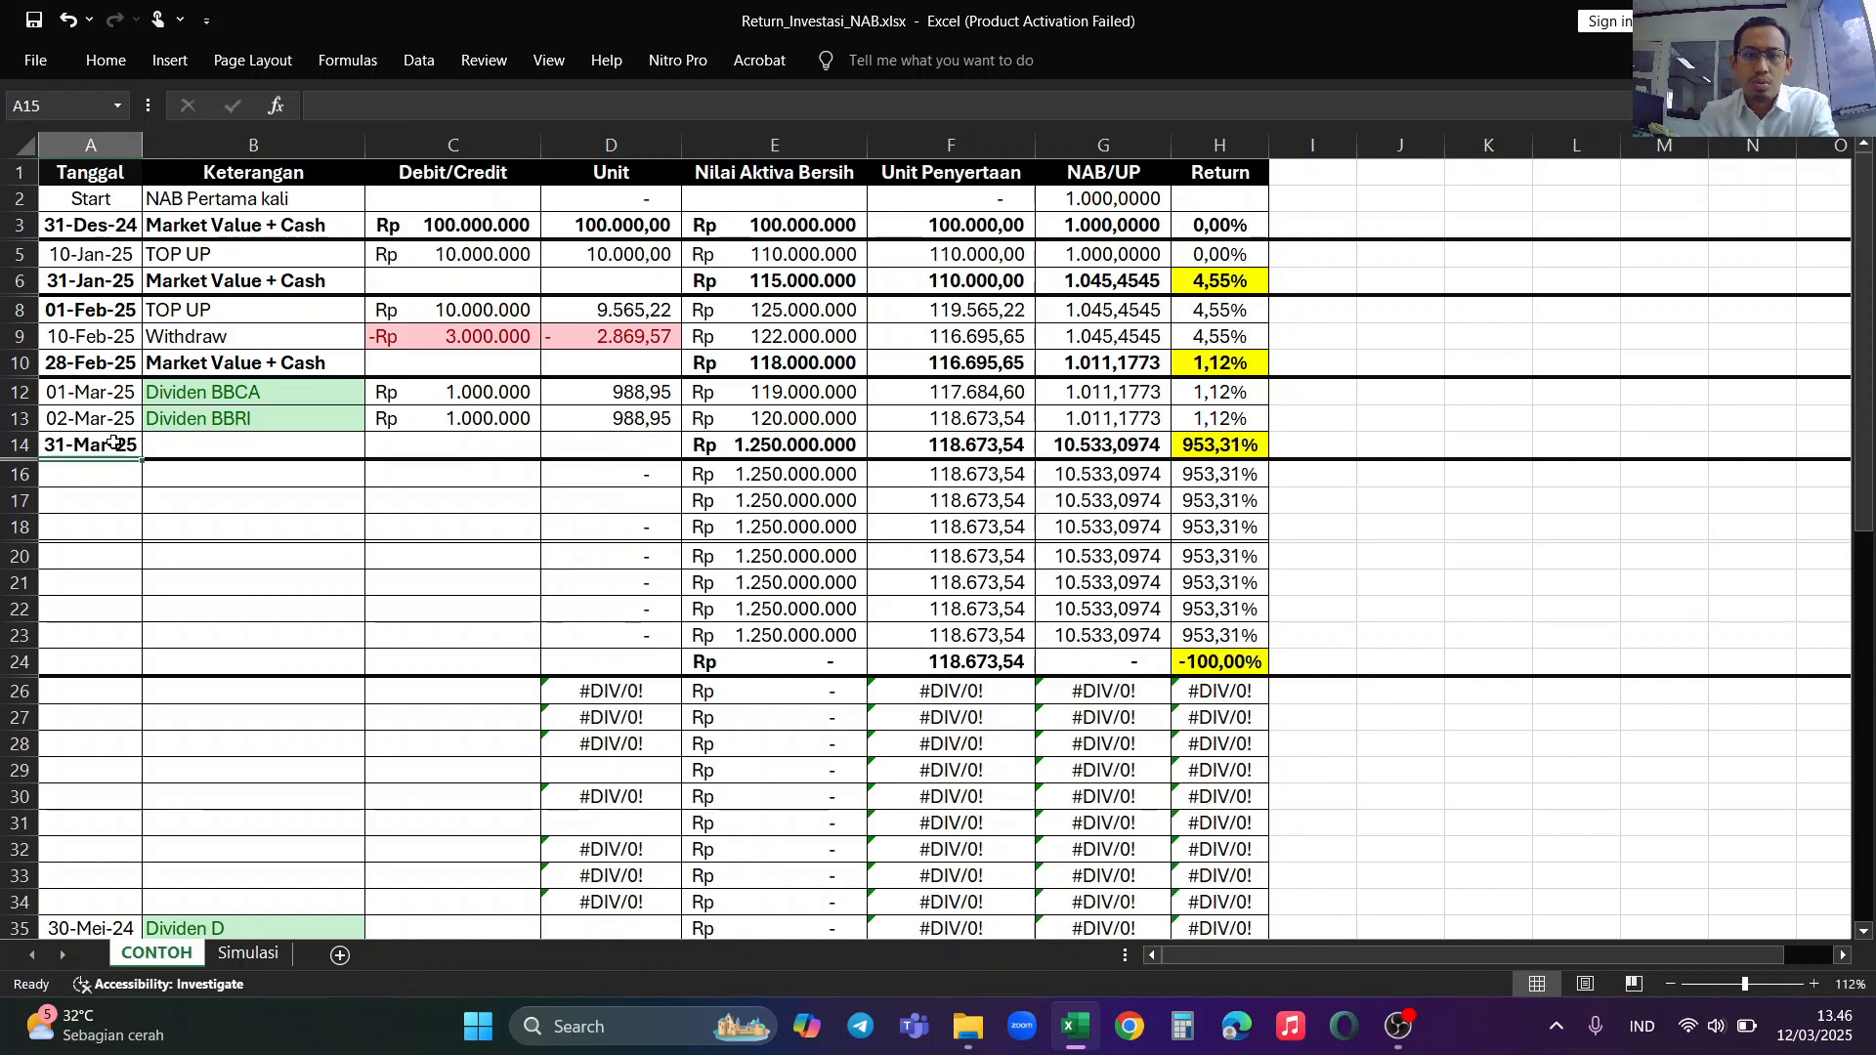
pyautogui.click(855, 445)
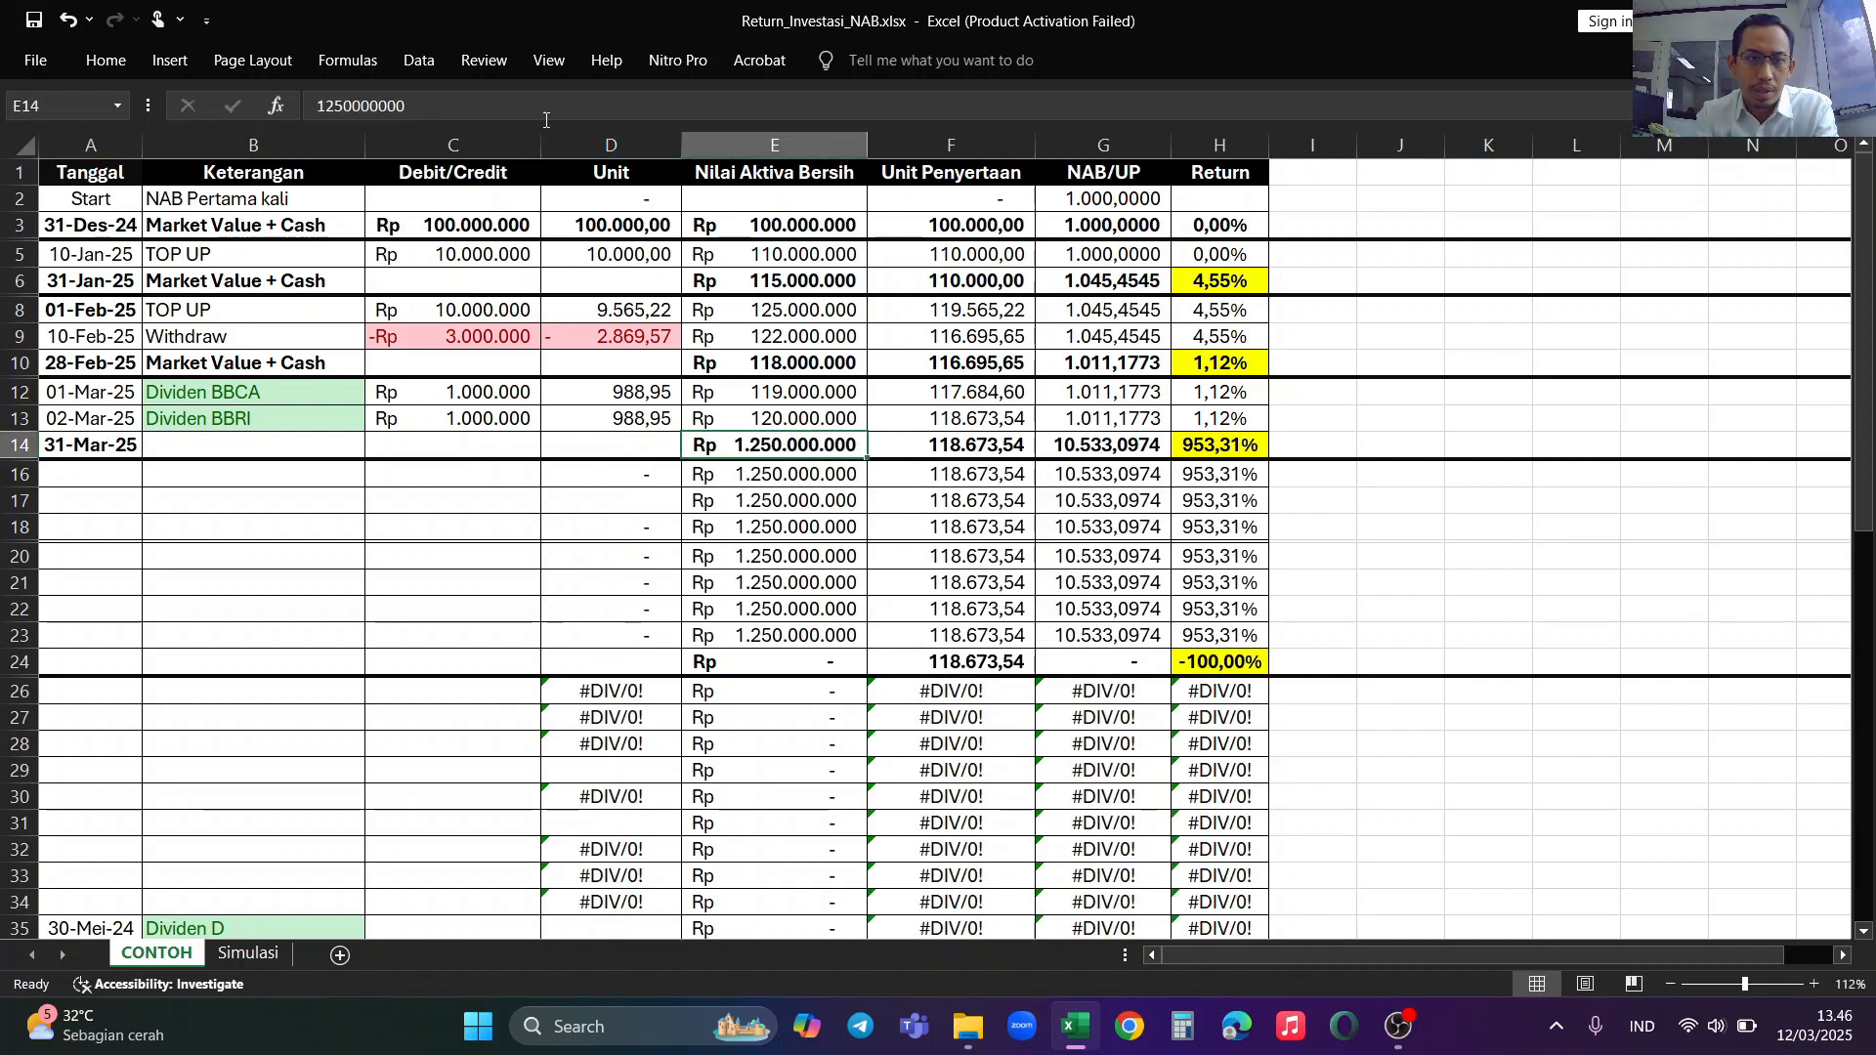
pyautogui.write('125000000')
pyautogui.press('Return')
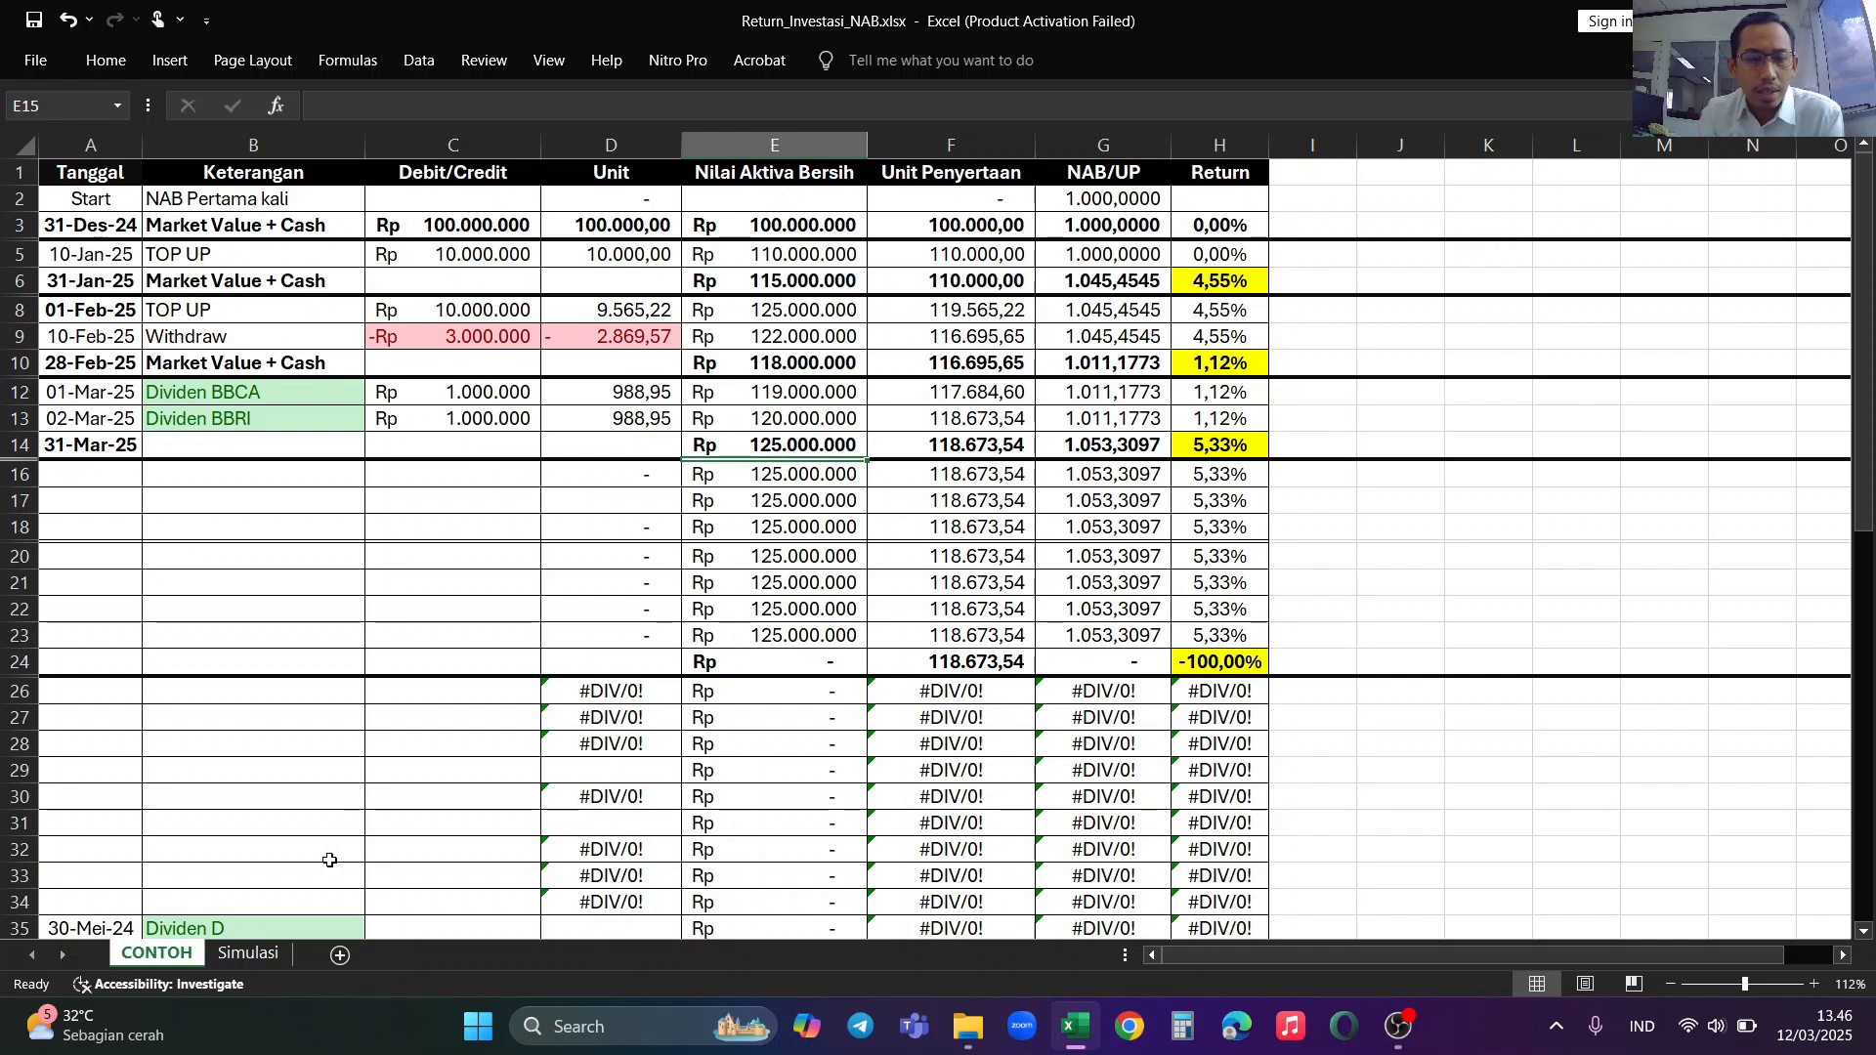
# Step: Switch to the Simulasi sheet and examine the starting NAB/UP and the 31-Des-24 opening Market Value + Cash row
pyautogui.click(243, 956)
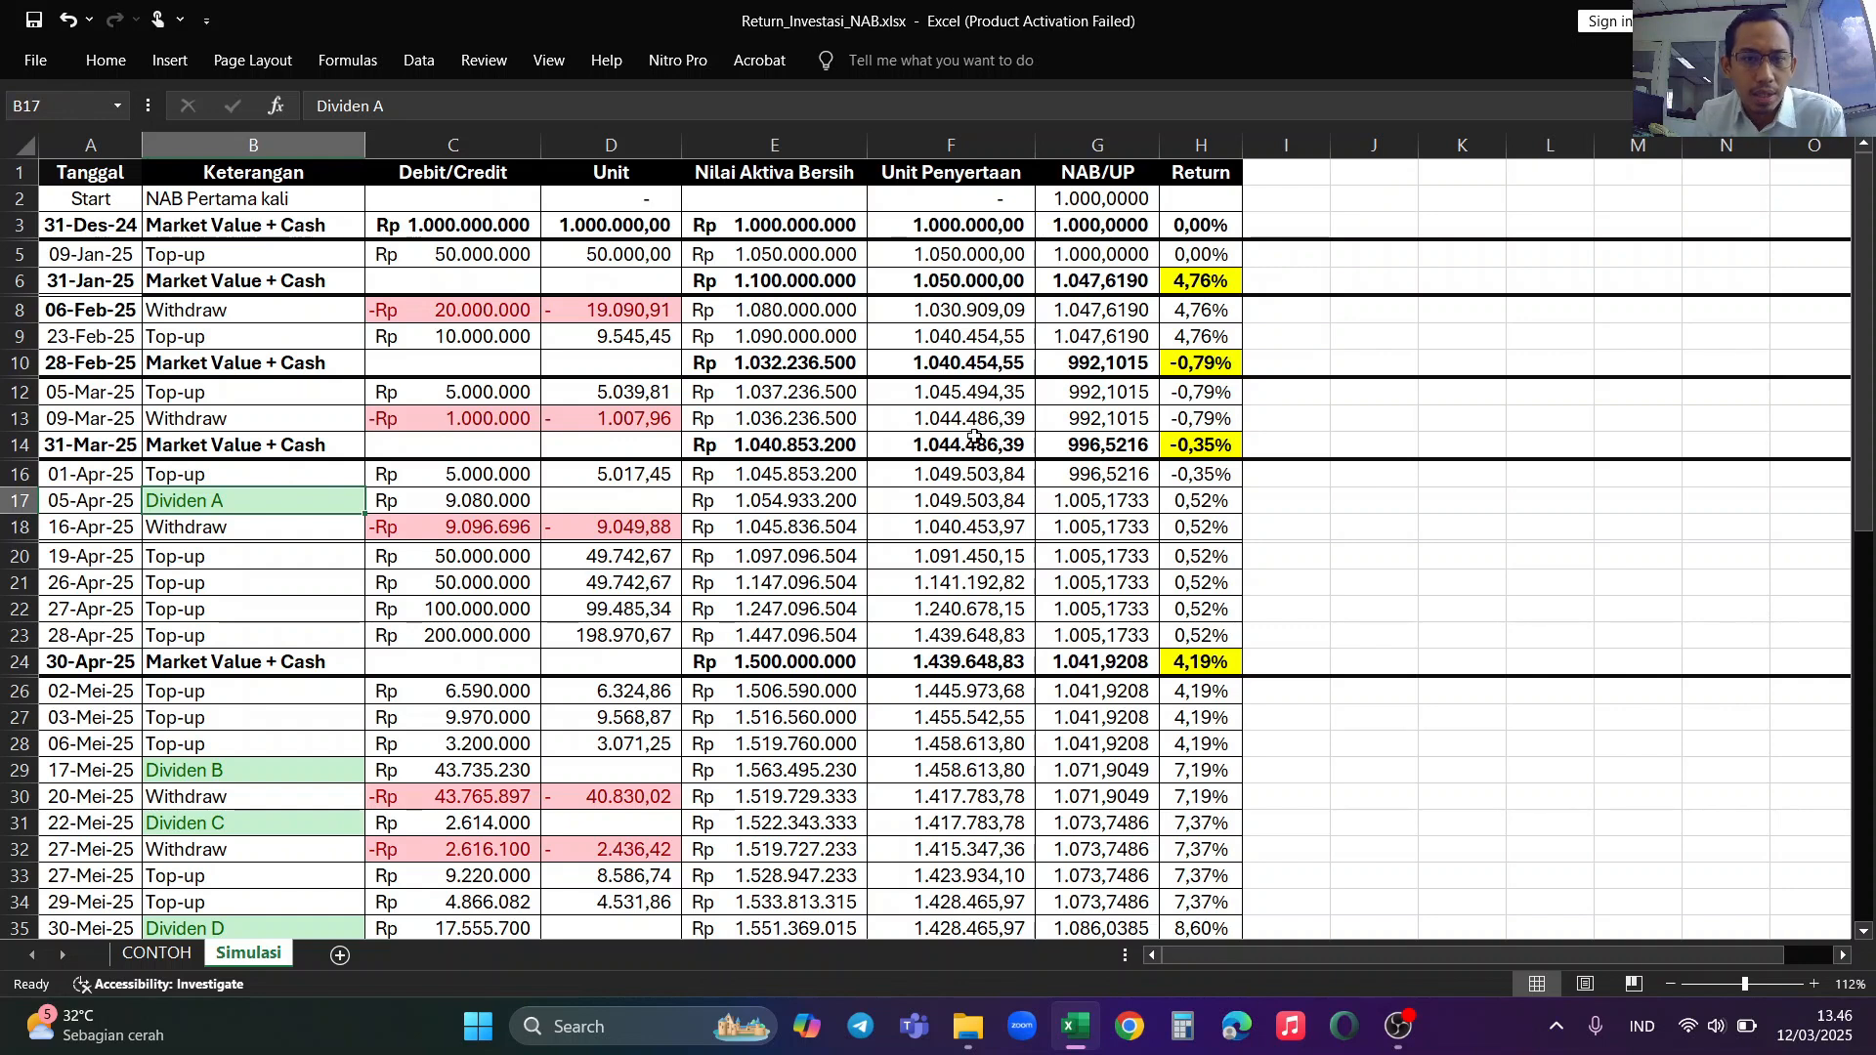
pyautogui.click(77, 198)
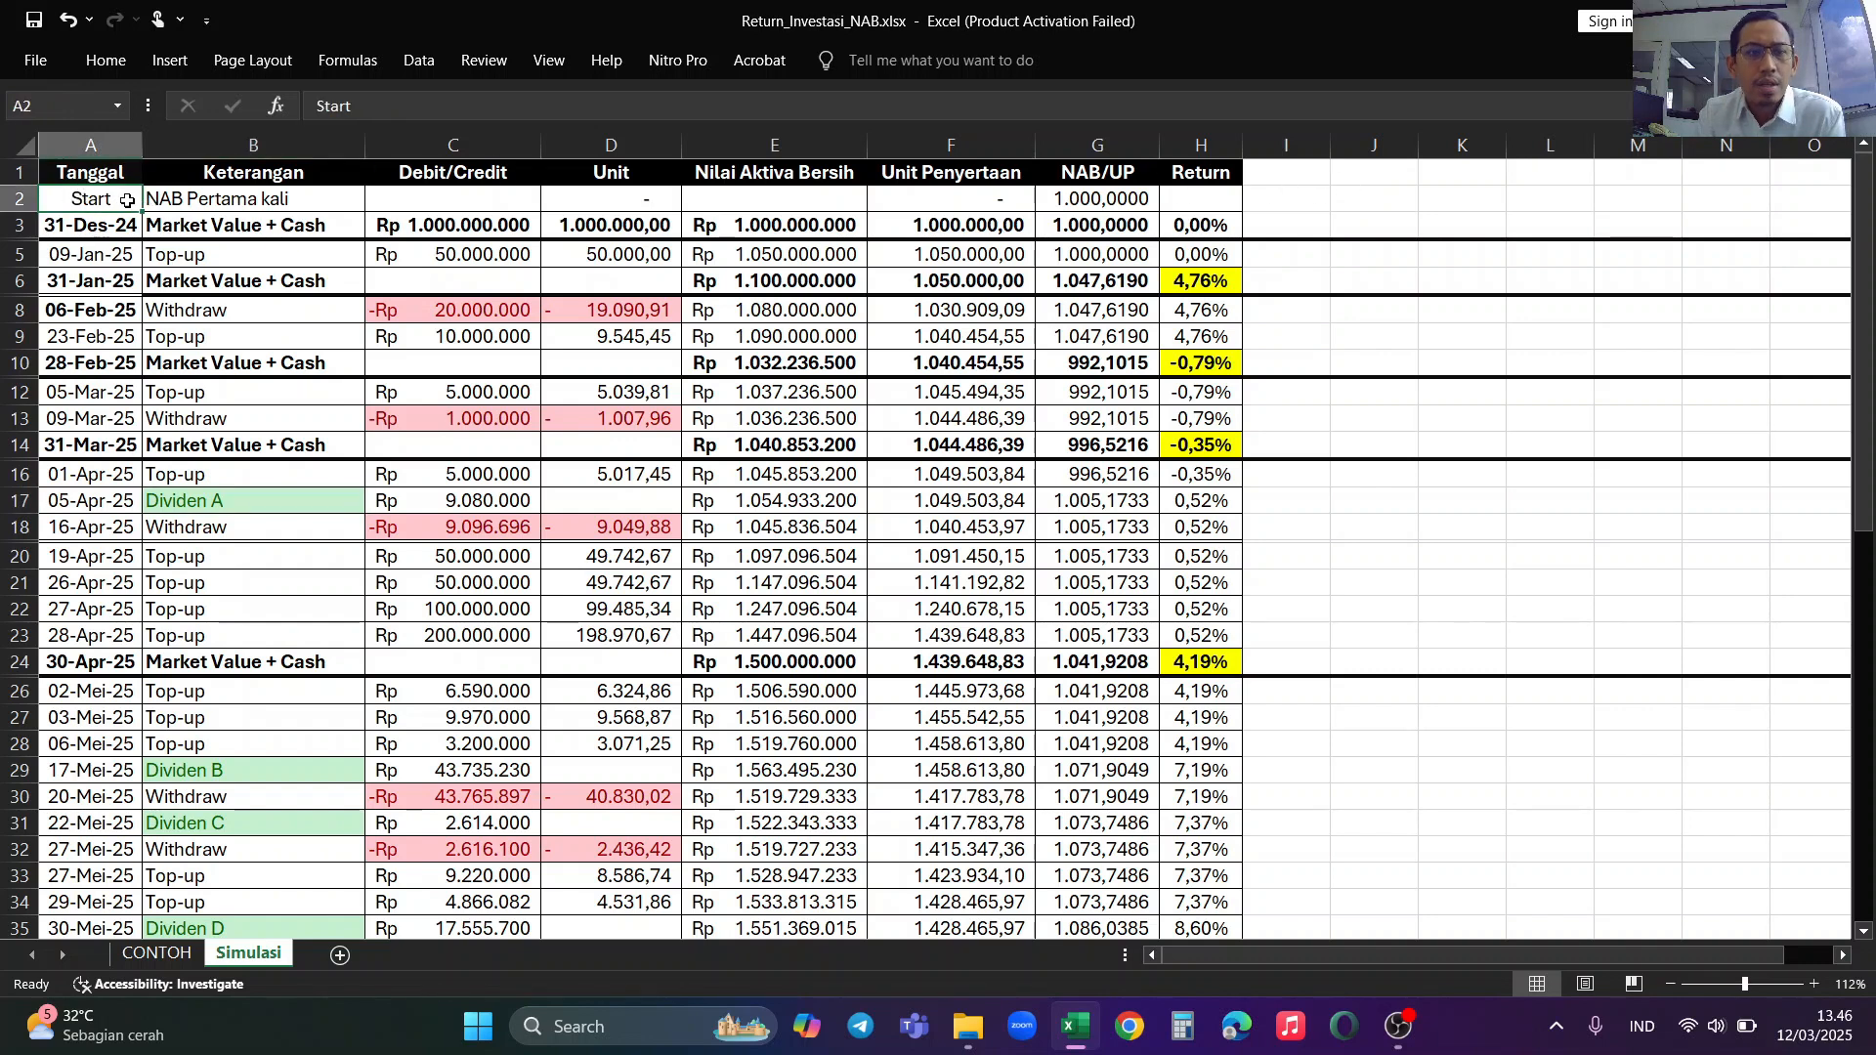
pyautogui.click(209, 198)
pyautogui.click(1116, 202)
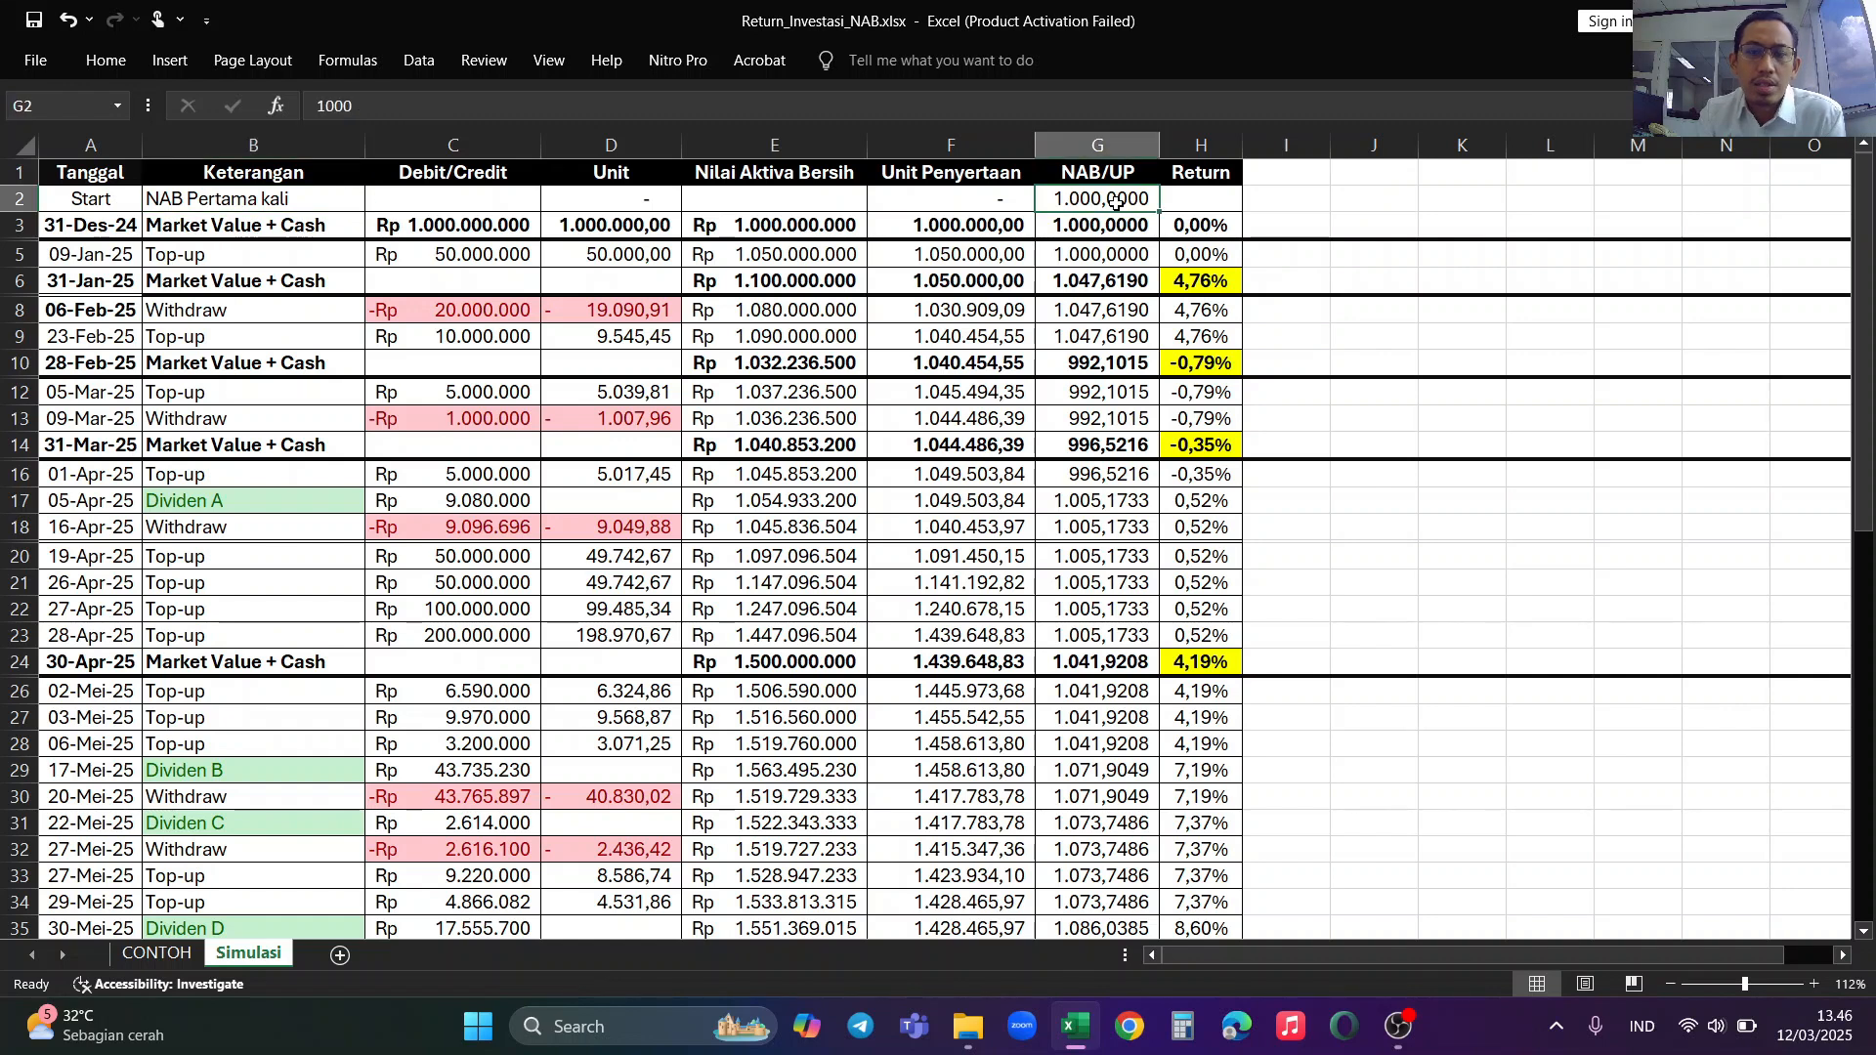
pyautogui.click(126, 228)
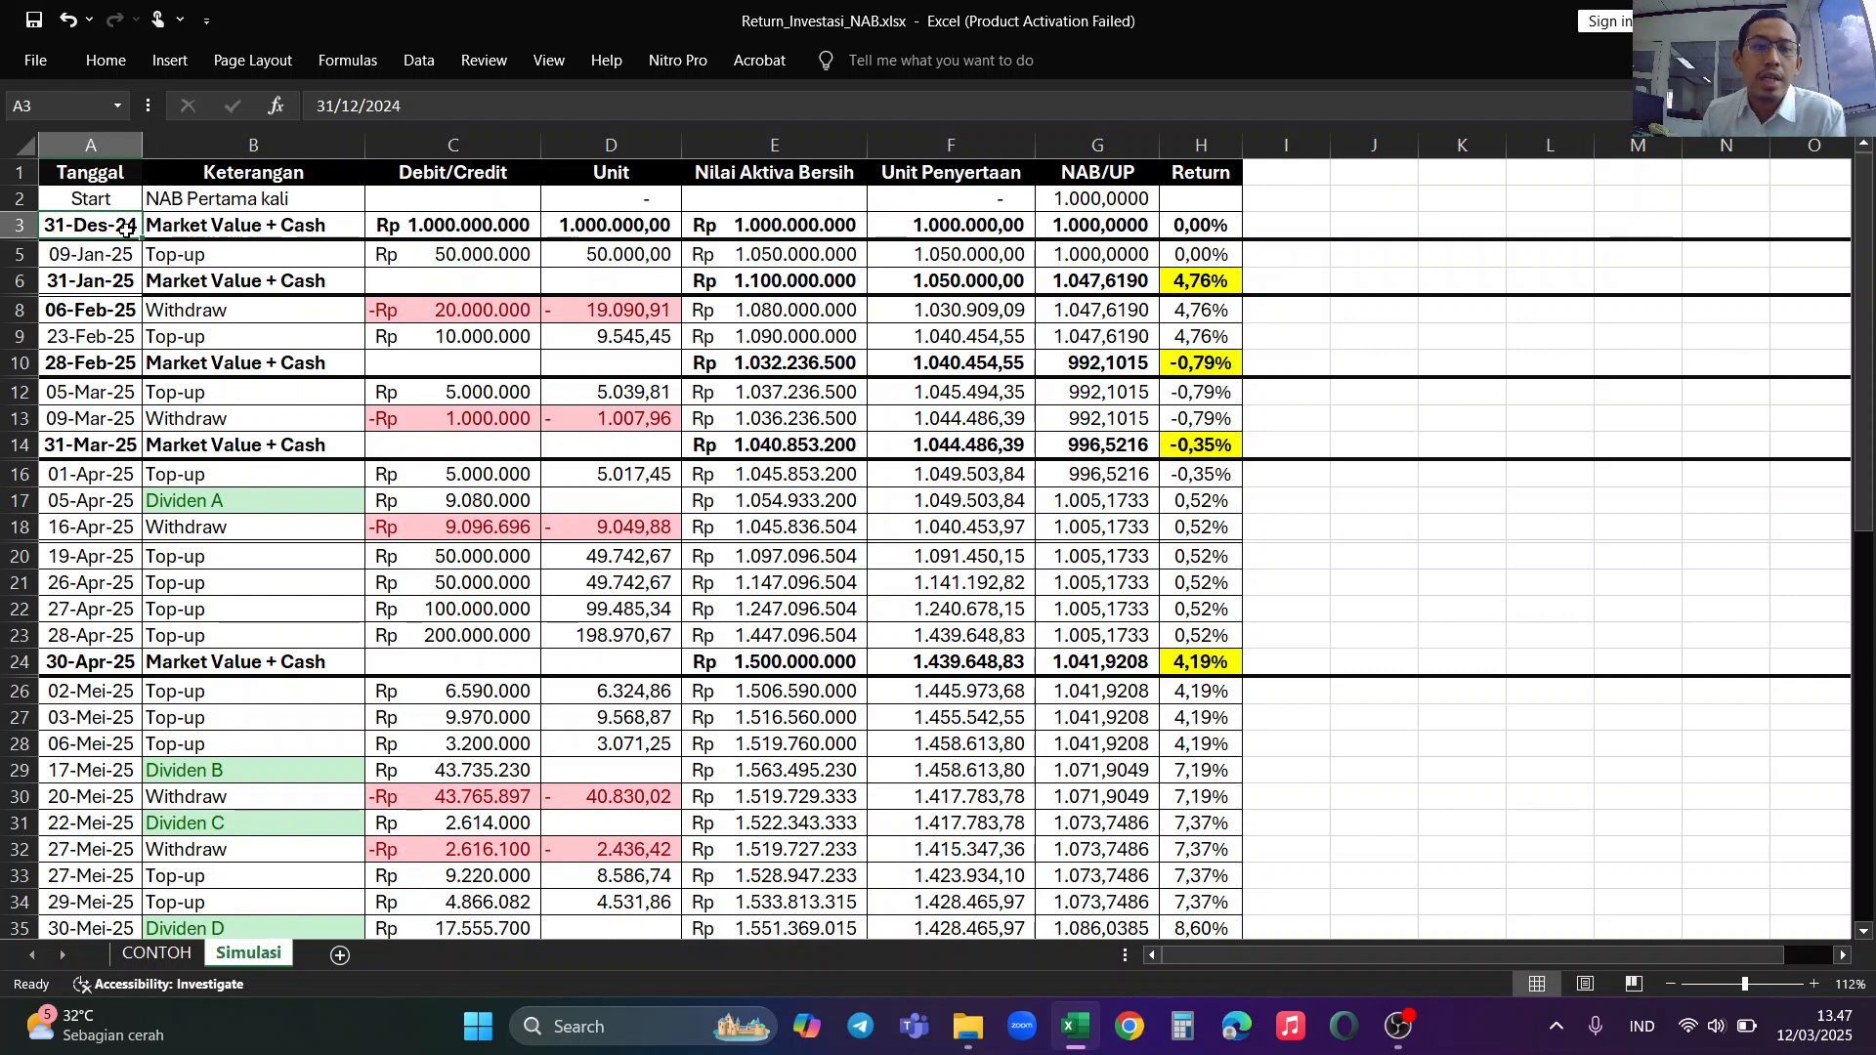
pyautogui.click(792, 230)
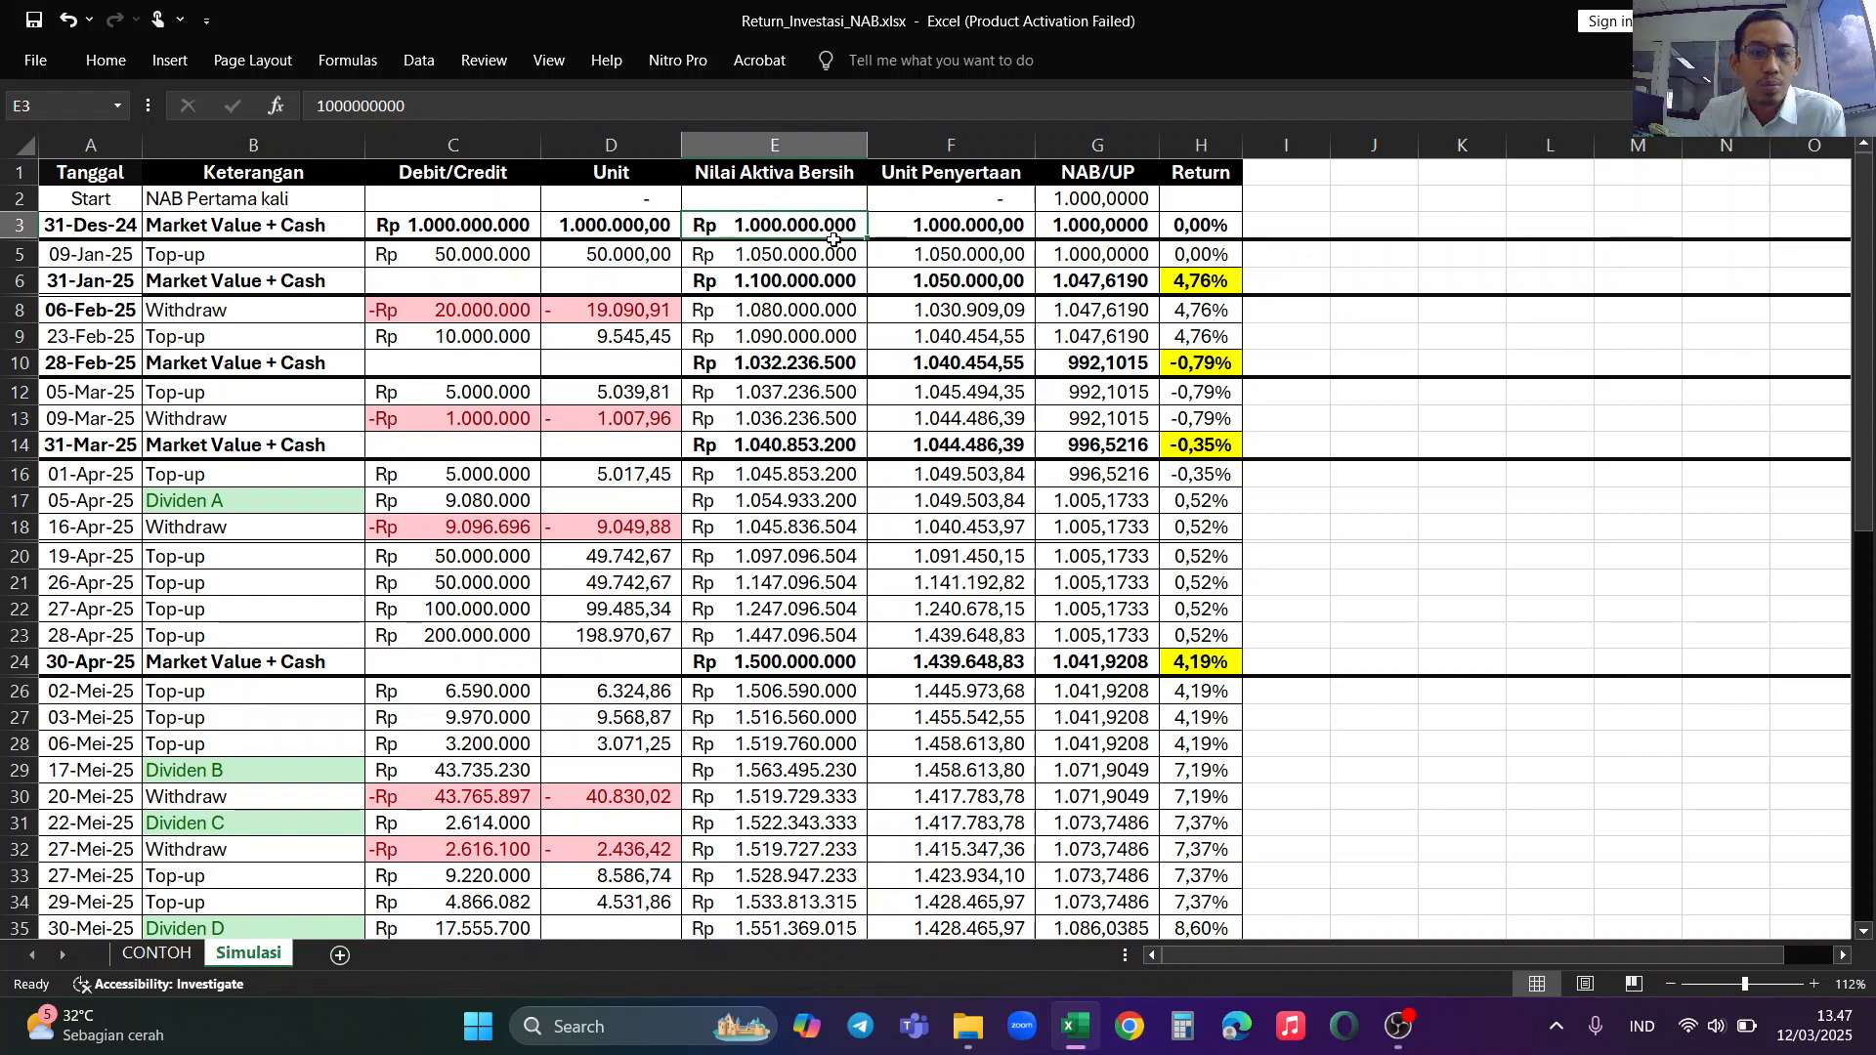
# Step: Examine the January entries: the 09-Jan-25 top-up amount and unit formula, and the 31-Jan-25 month-end net asset value
pyautogui.click(108, 256)
pyautogui.click(242, 256)
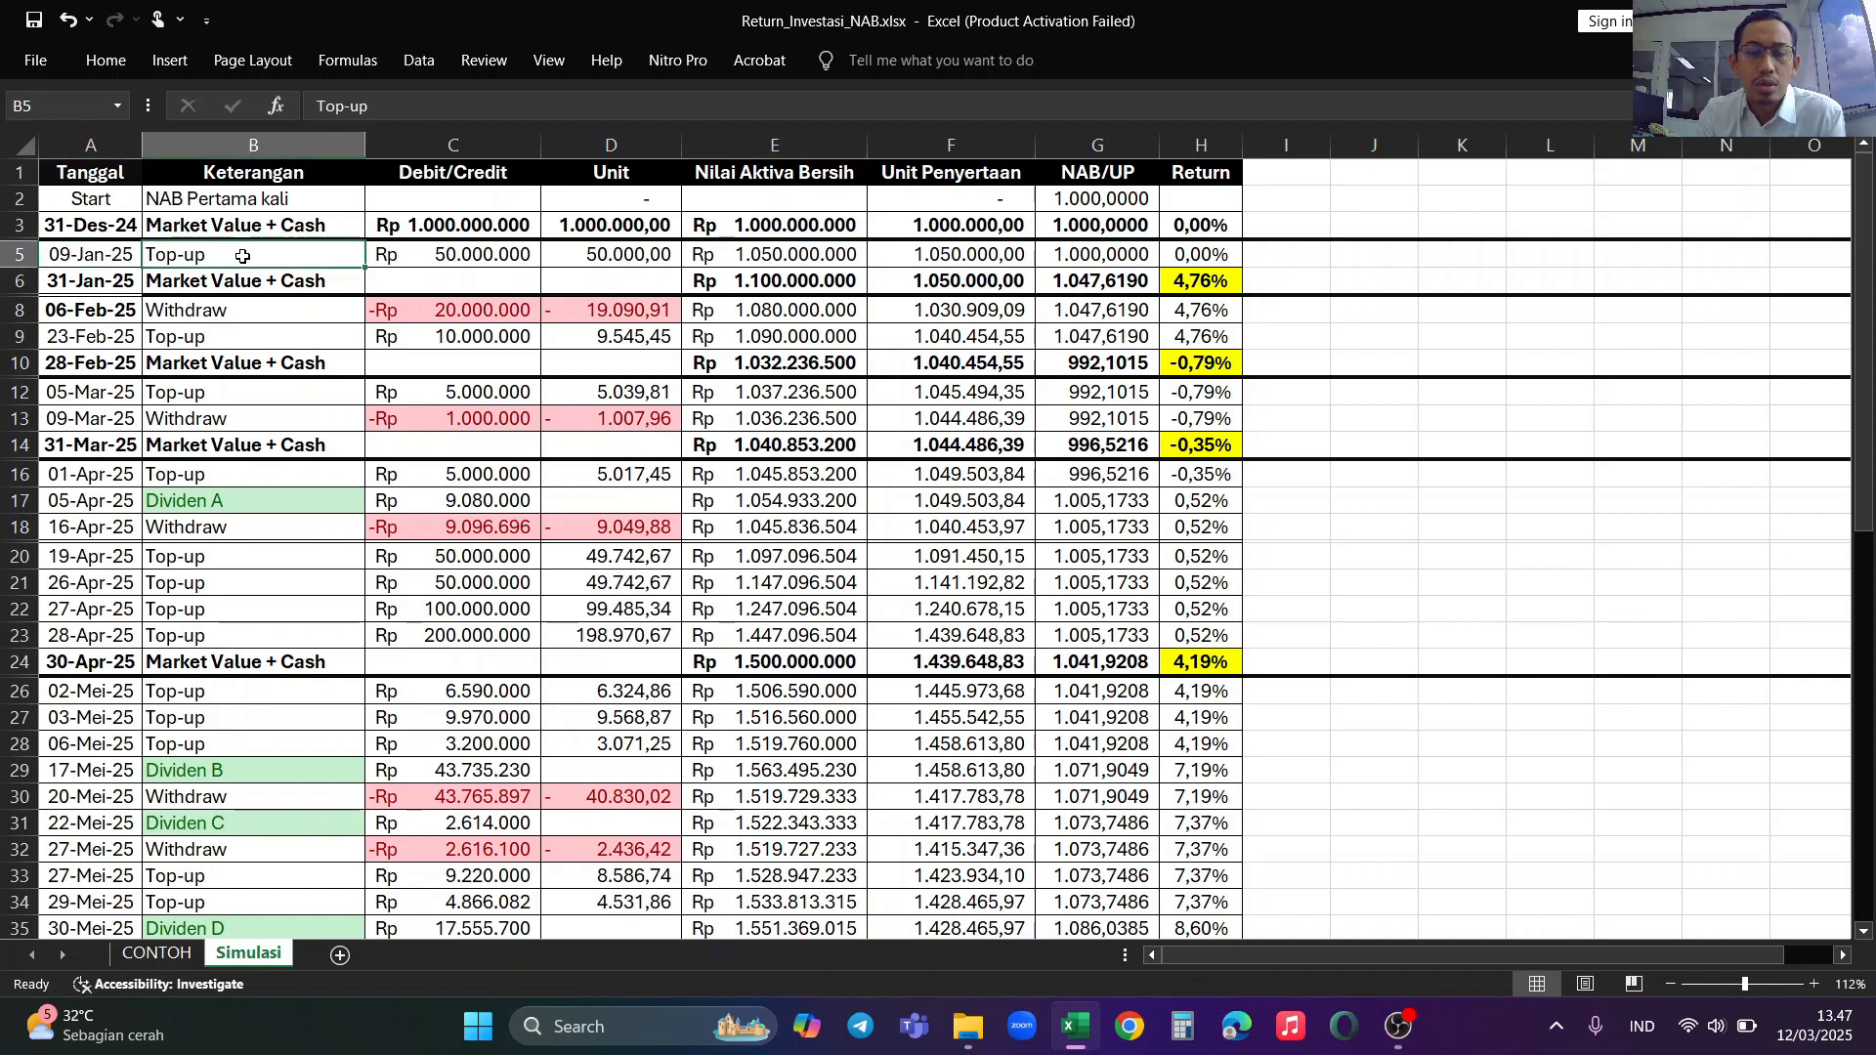
pyautogui.click(488, 257)
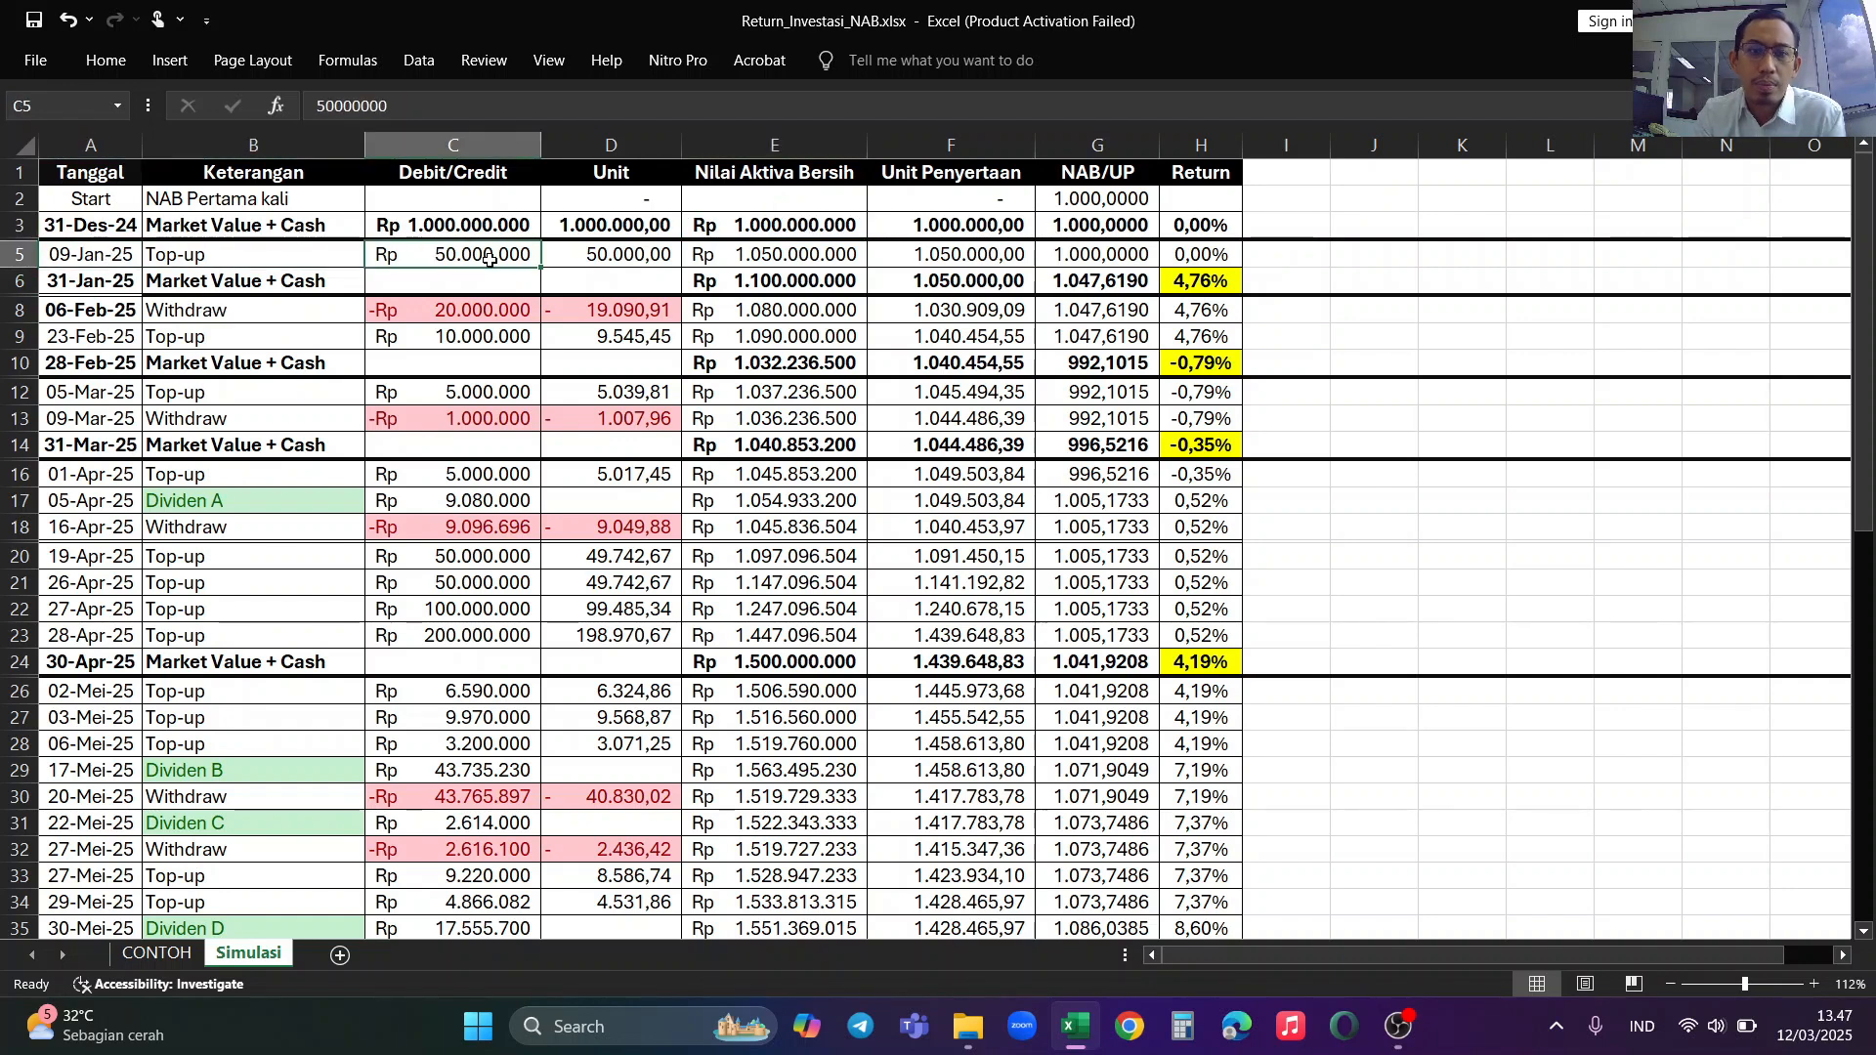
pyautogui.click(650, 256)
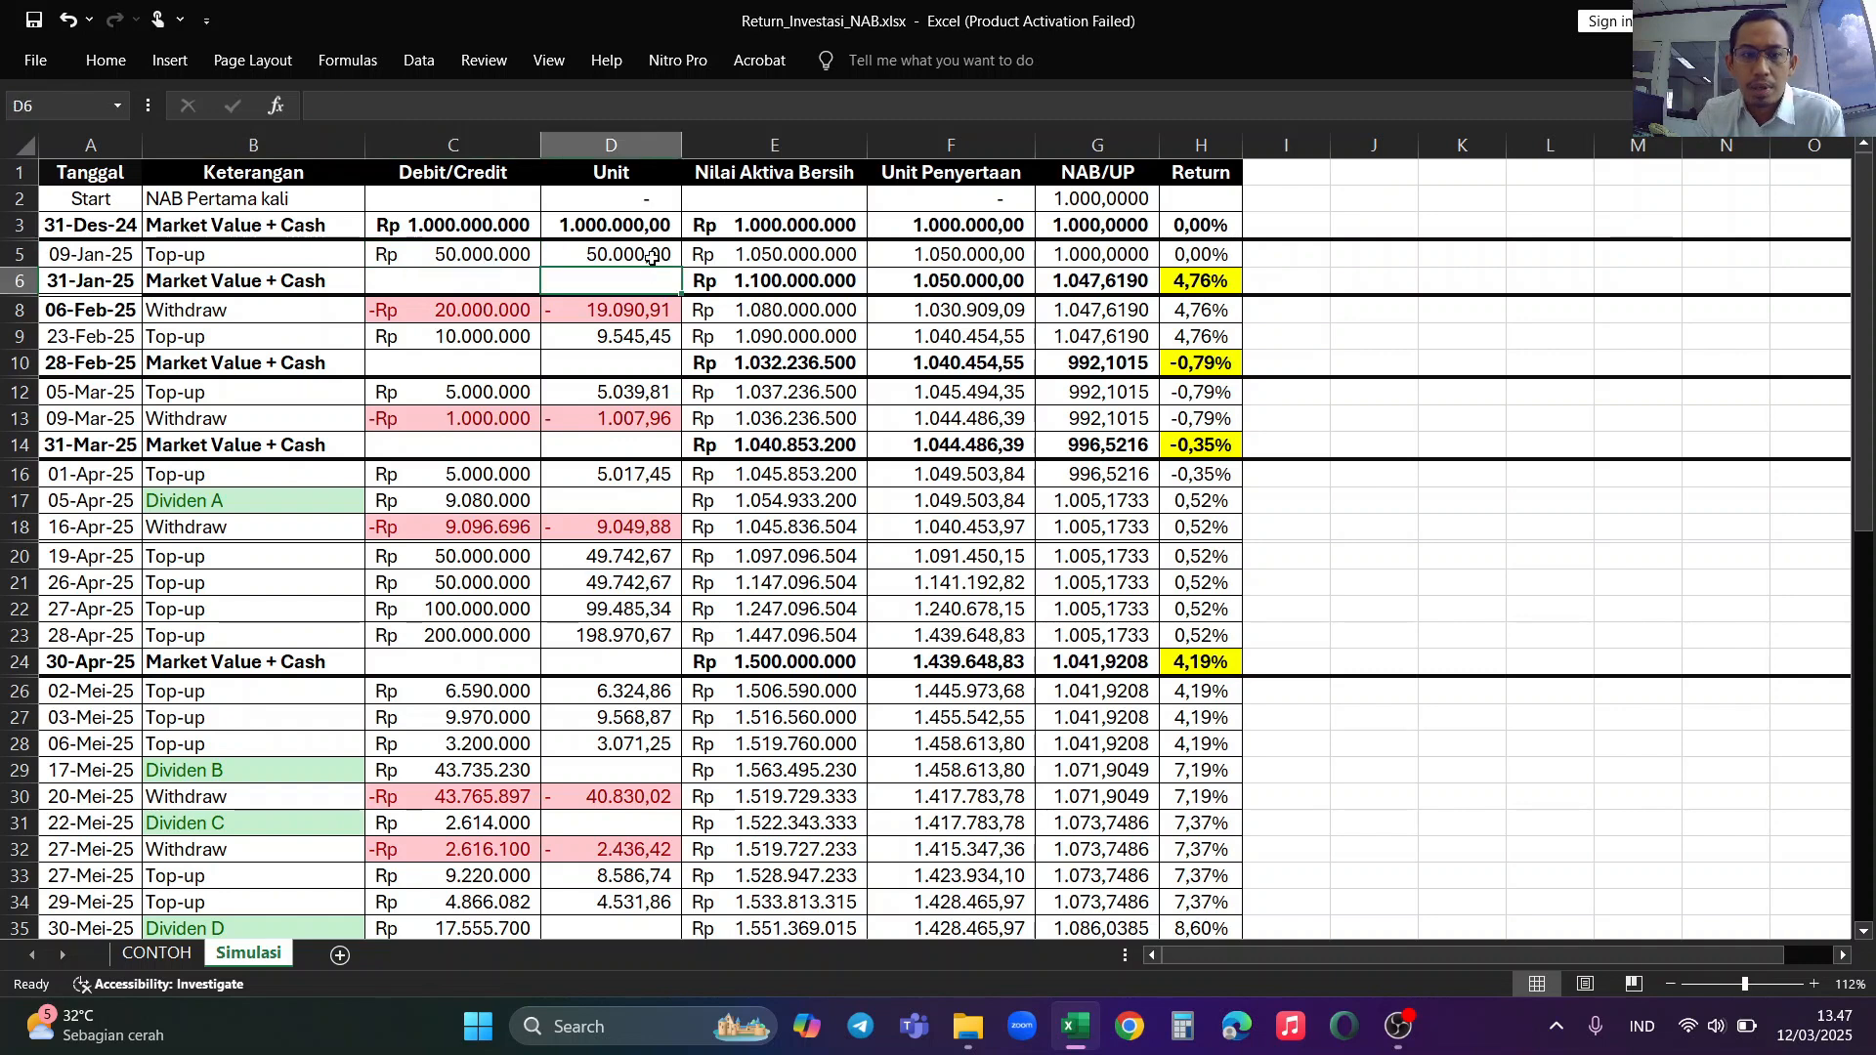
pyautogui.click(88, 290)
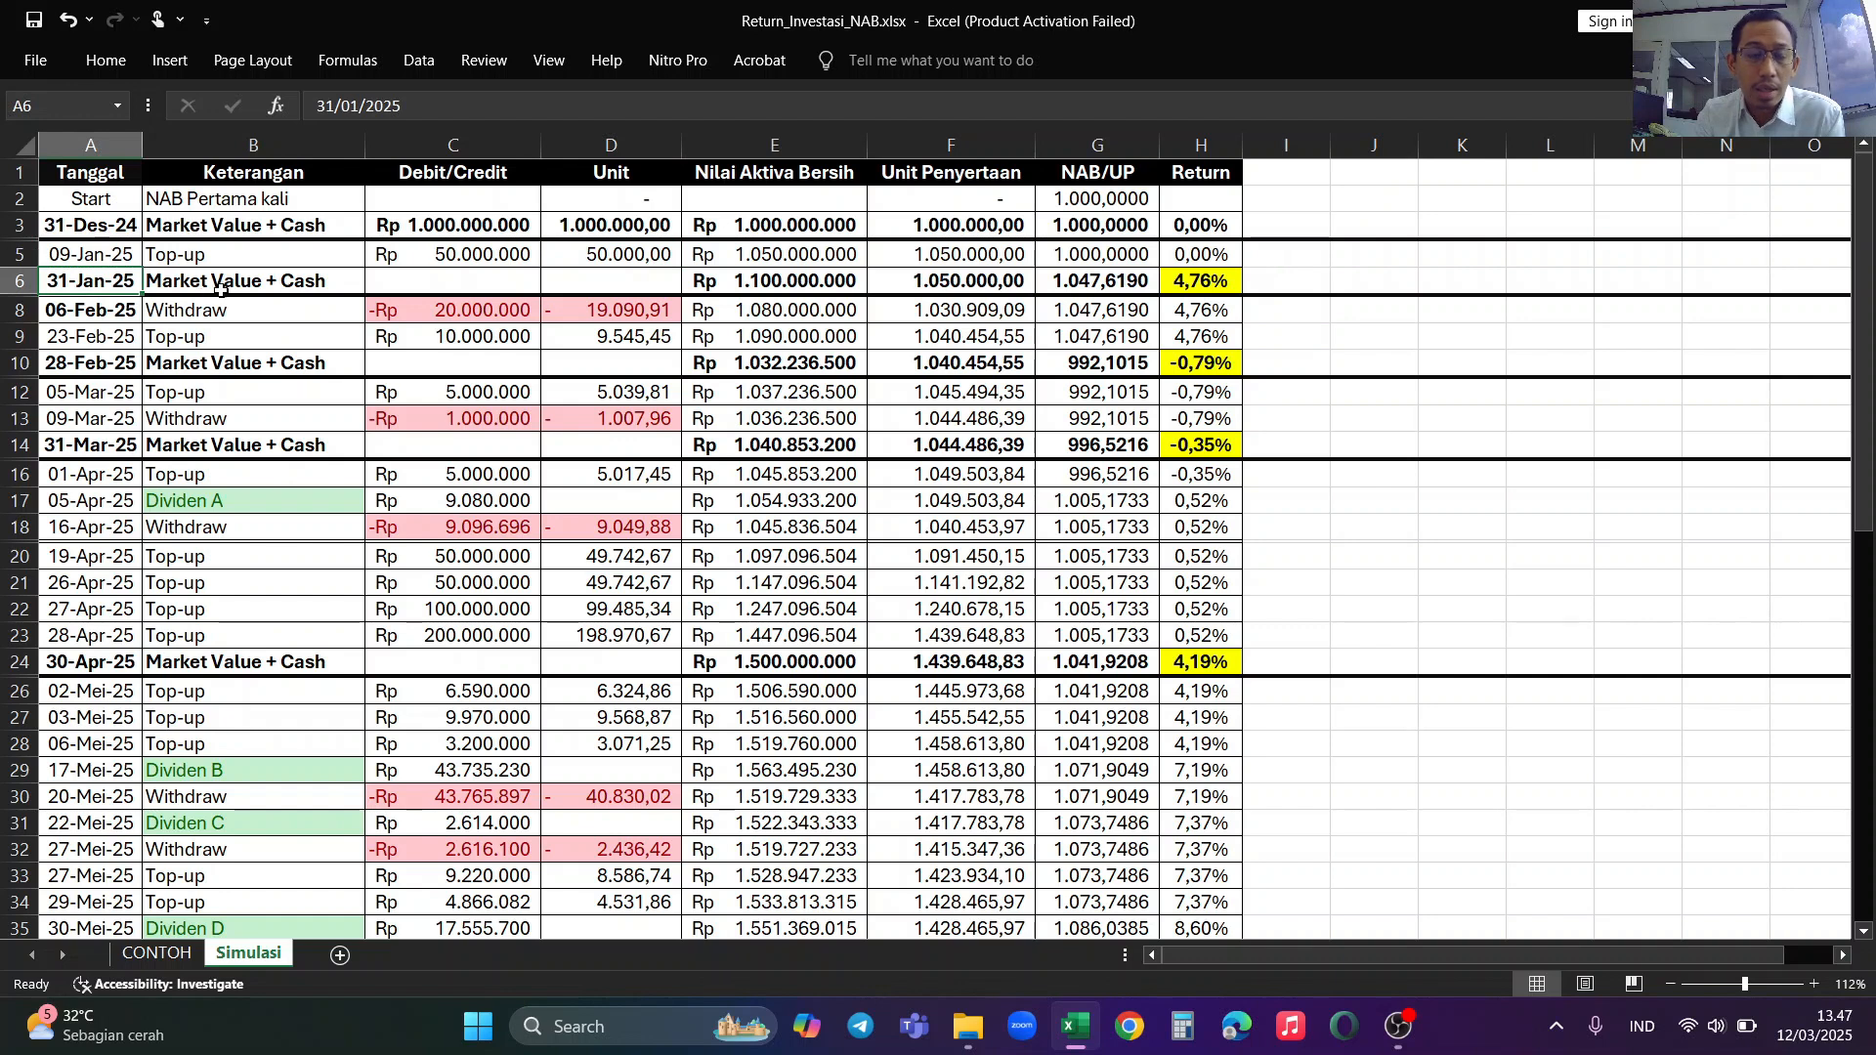
pyautogui.click(792, 283)
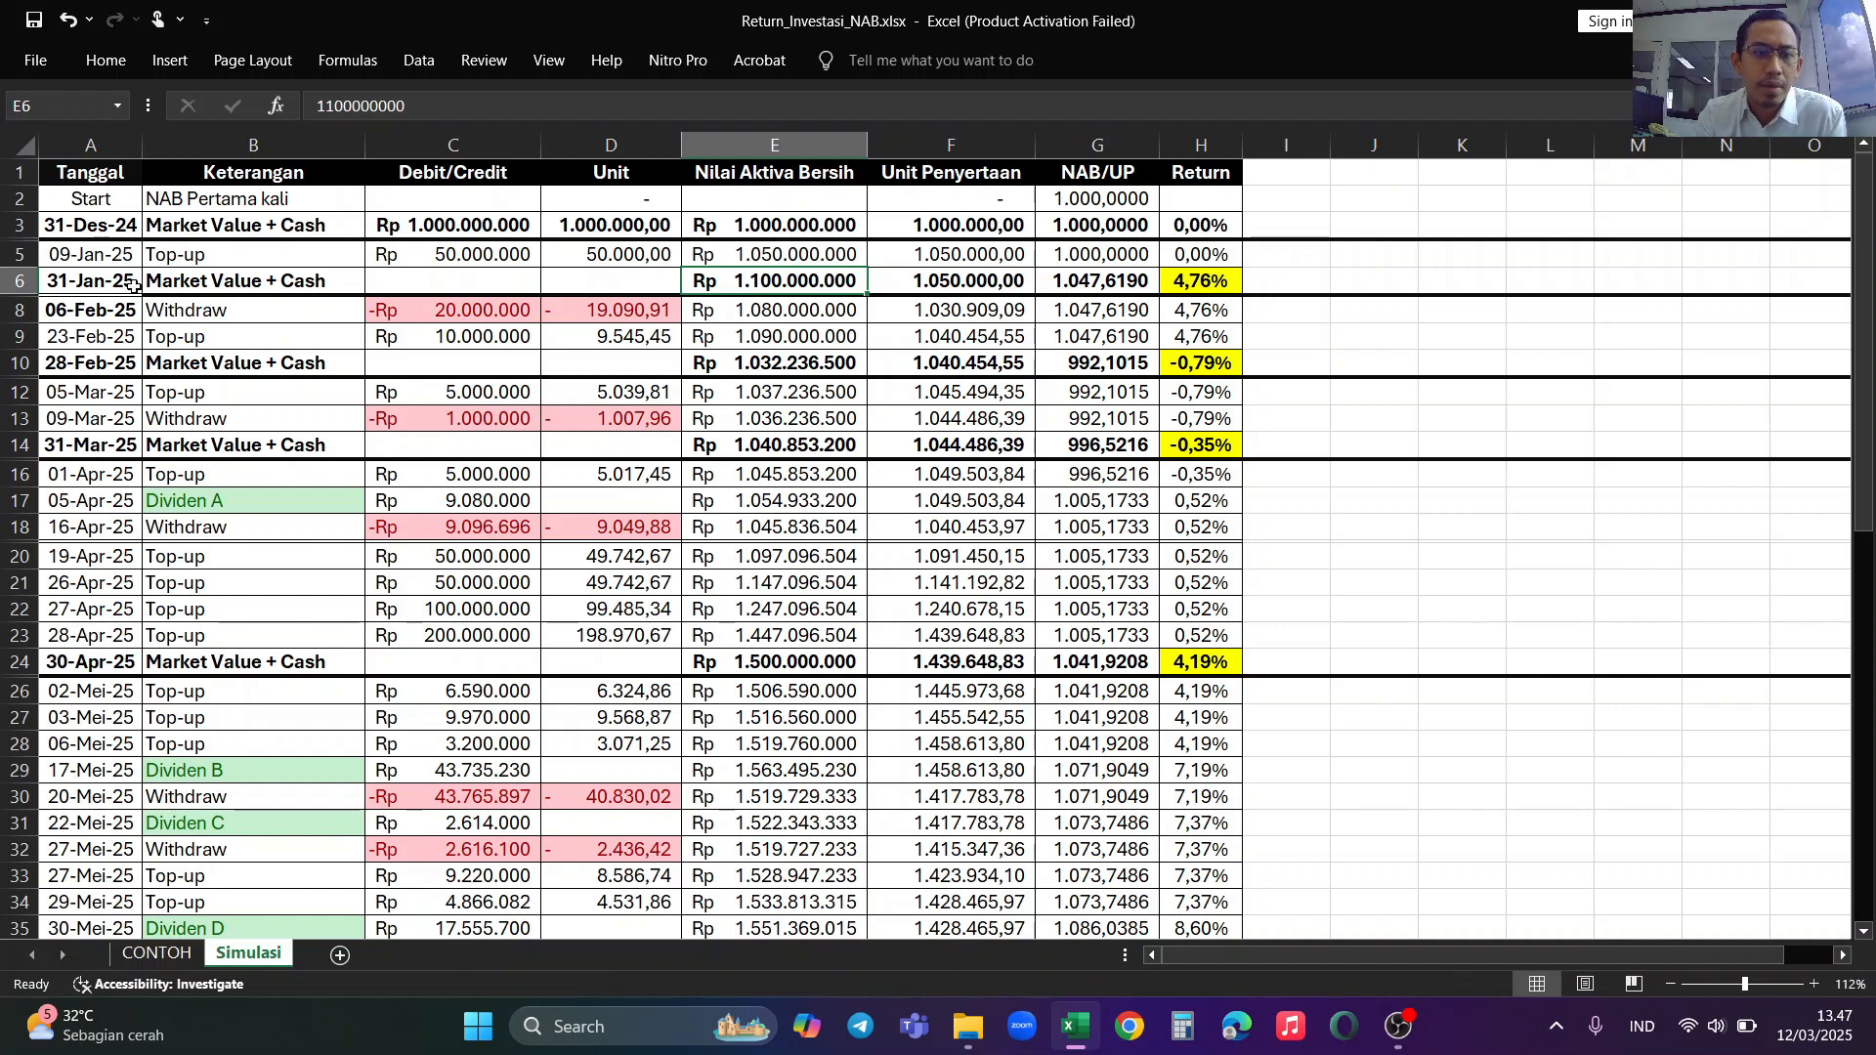
# Step: Inspect the 06-Feb-25 withdrawal's amount, its unit formula and the resulting Unit Penyertaan formula
pyautogui.click(278, 314)
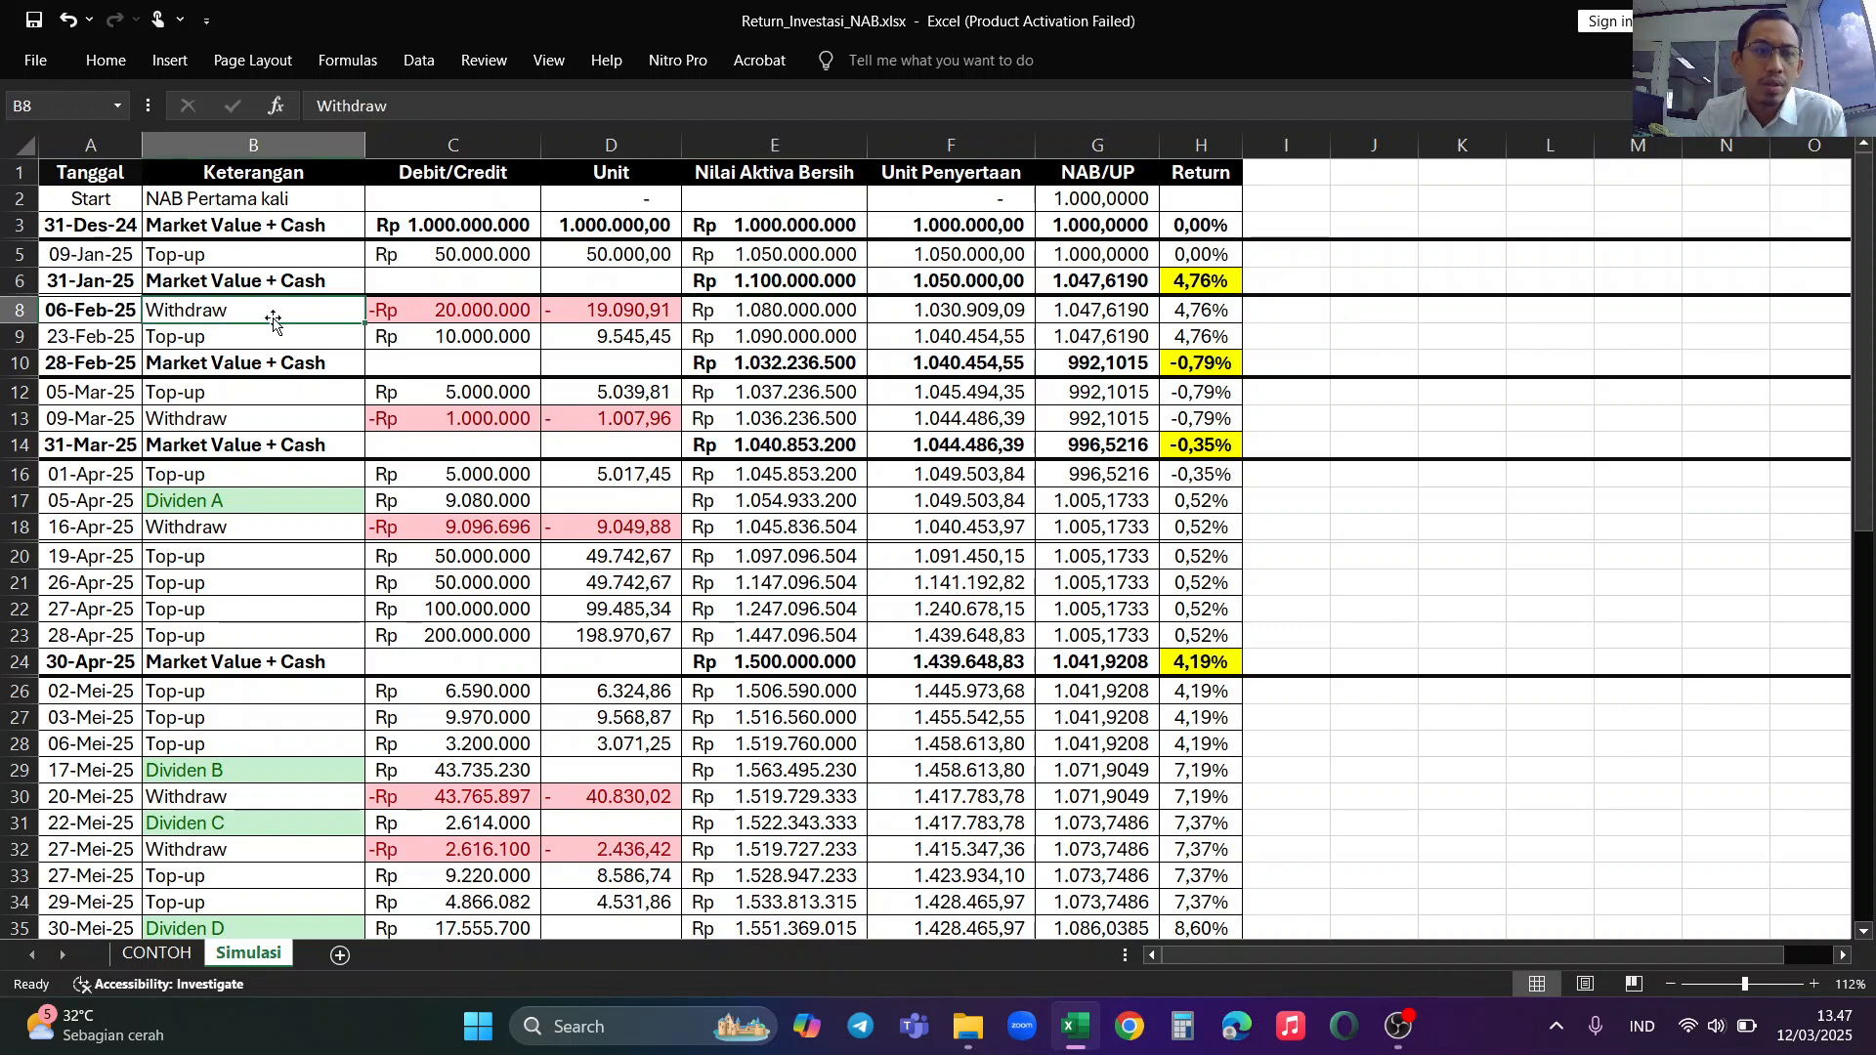
pyautogui.click(520, 316)
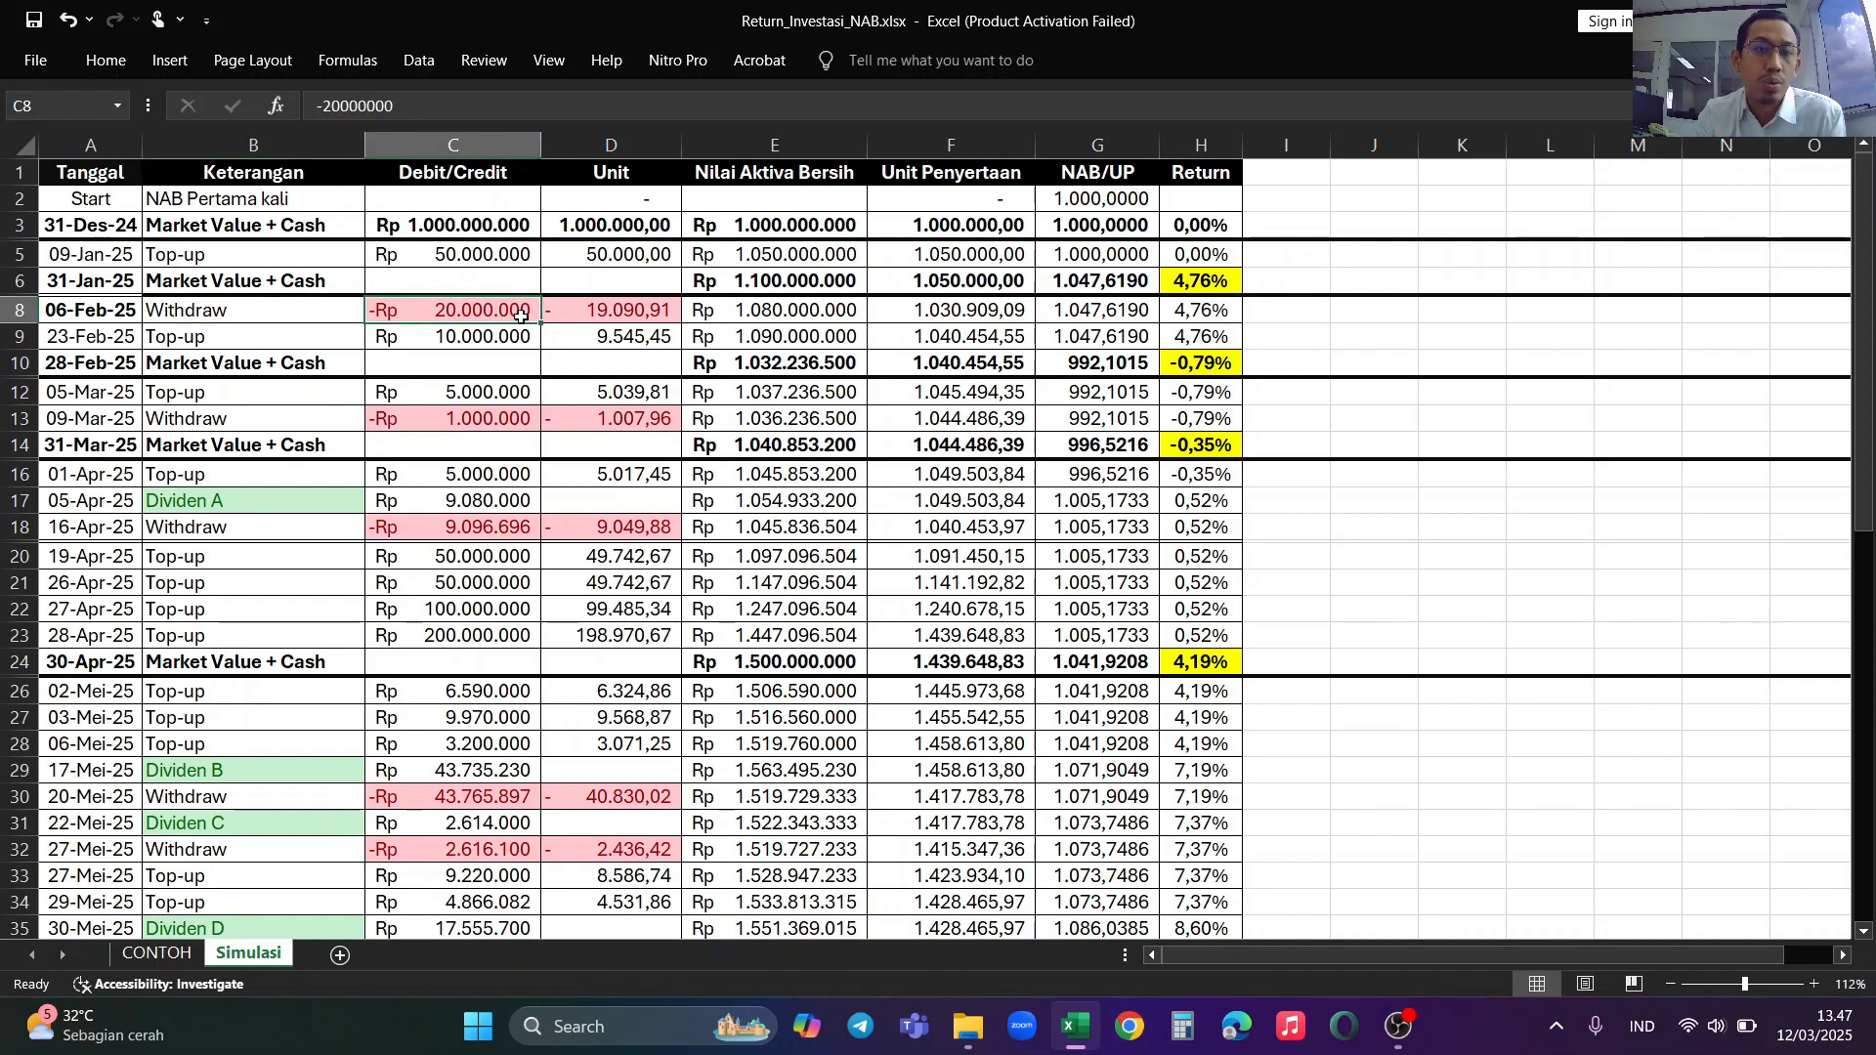
pyautogui.click(618, 314)
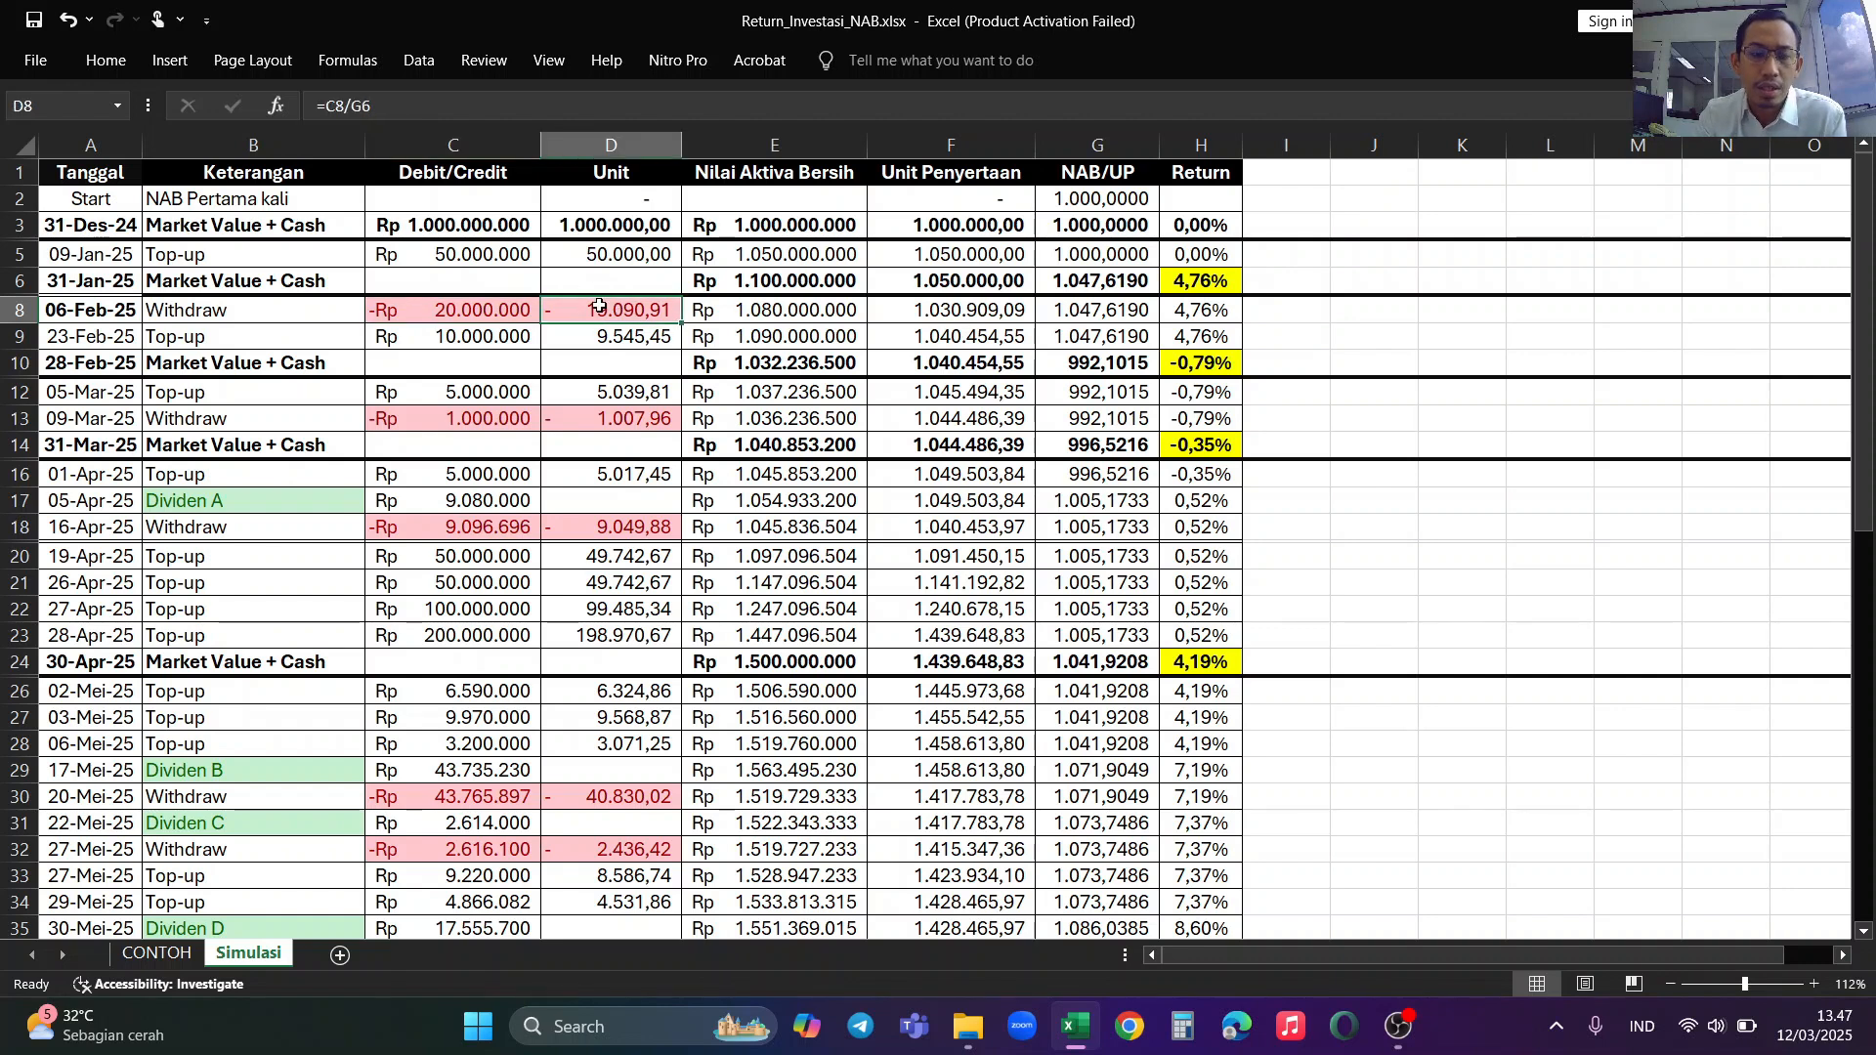
pyautogui.click(982, 311)
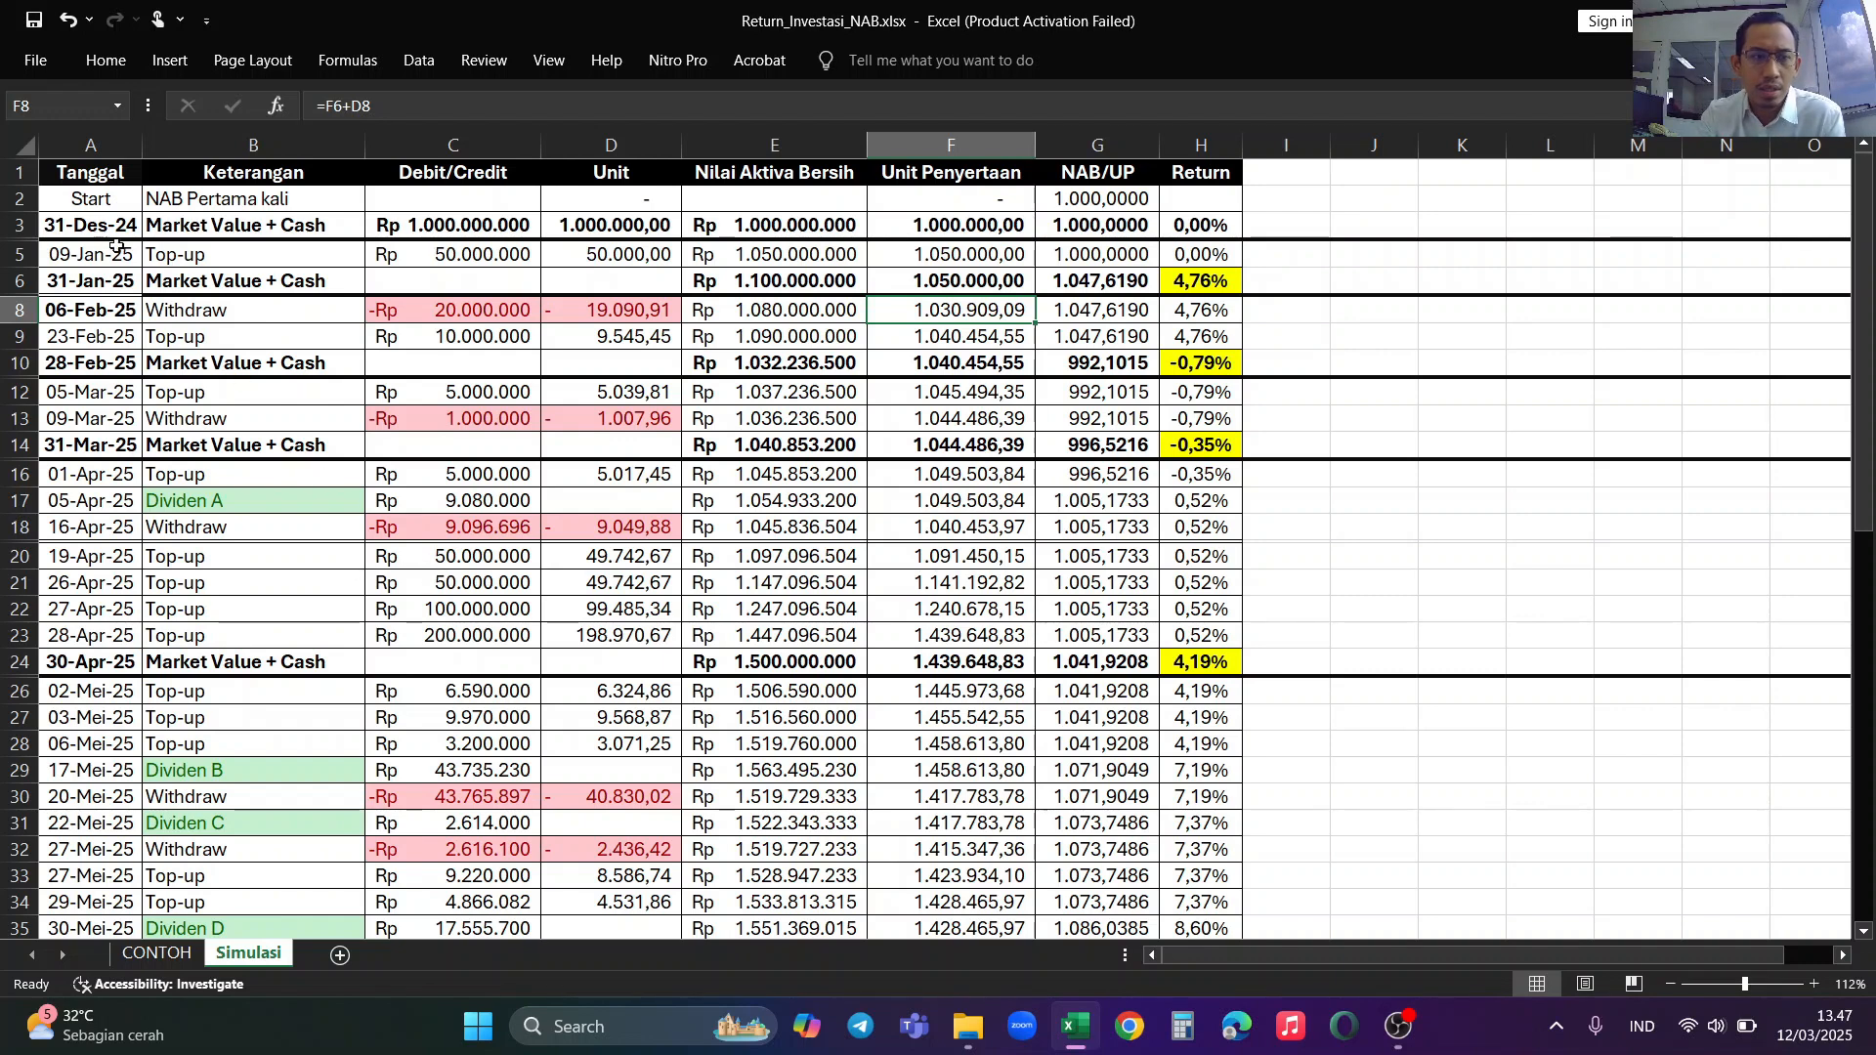
# Step: Review the full-year transactions and monthly returns from 31-Des-24 down to the 31-Des-25 Dividen F row, and return to the first rows
pyautogui.moveTo(102, 227); pyautogui.dragTo(98, 743)
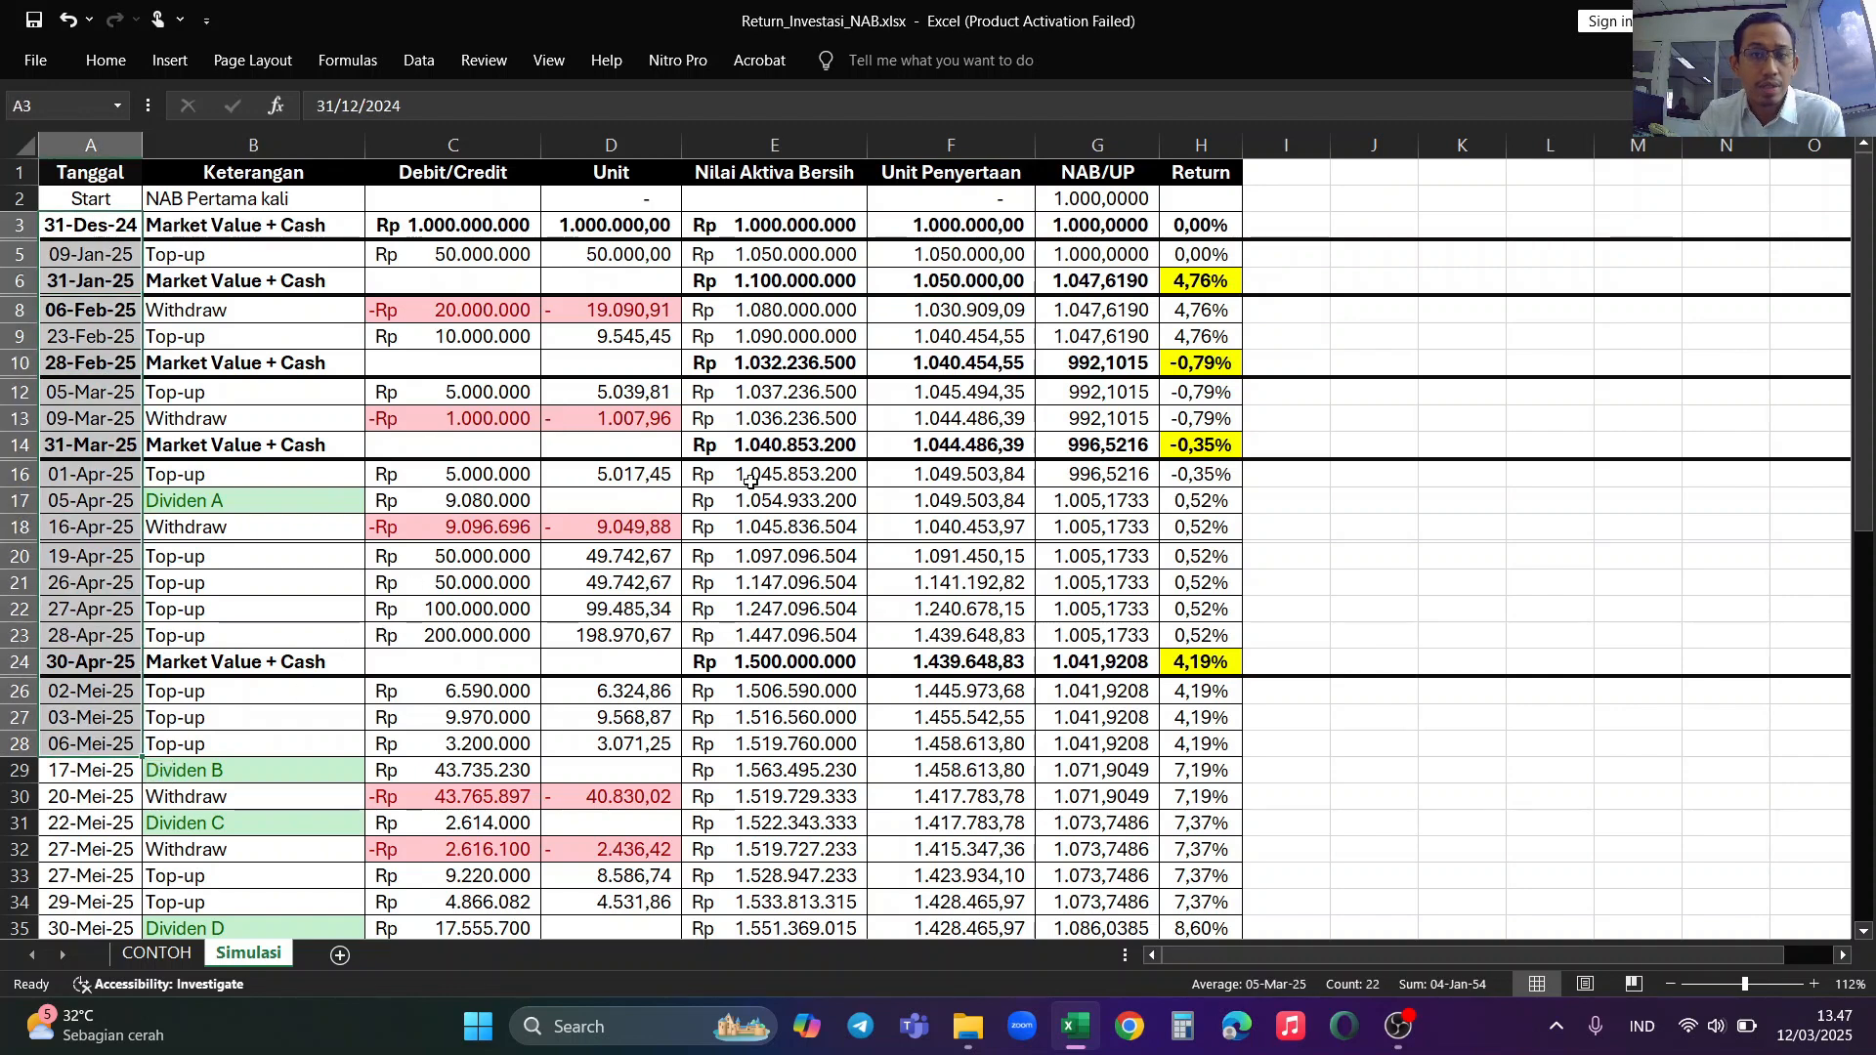
pyautogui.scroll(-2, 750, 481)
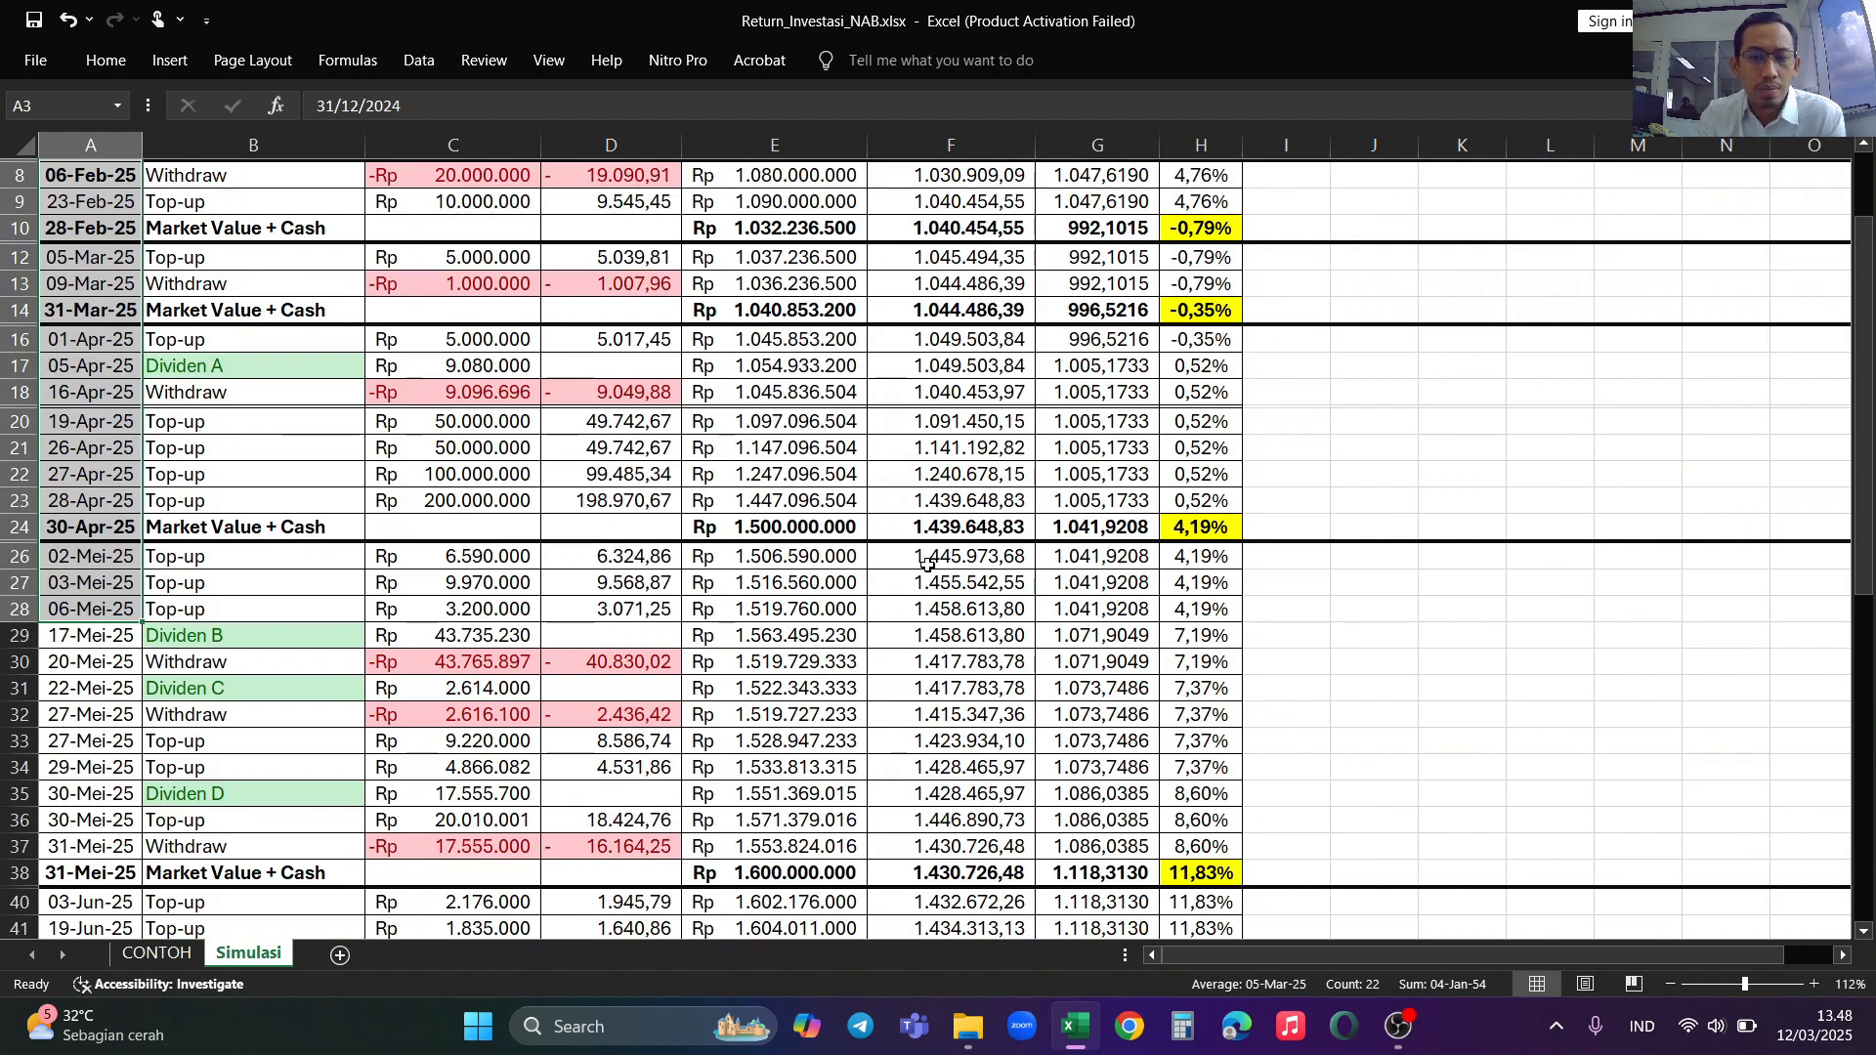
pyautogui.scroll(-9, 927, 564)
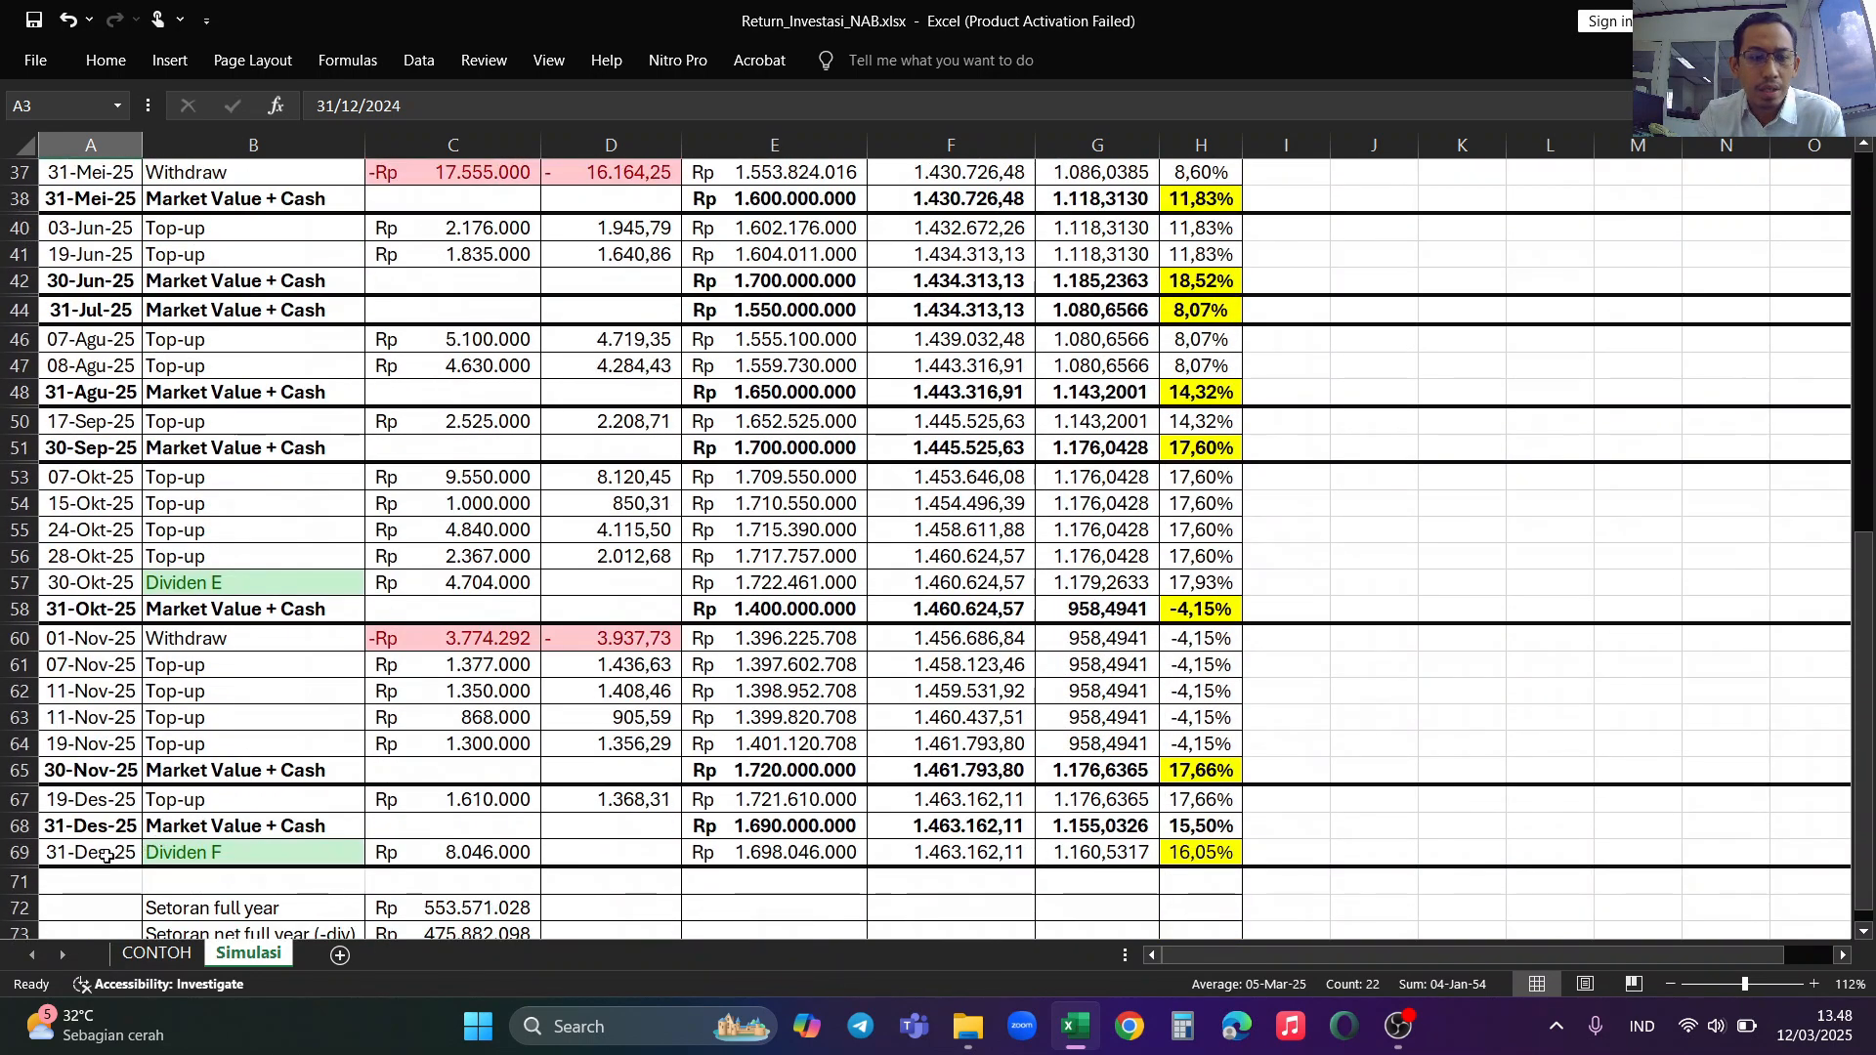
pyautogui.moveTo(107, 856); pyautogui.dragTo(200, 855)
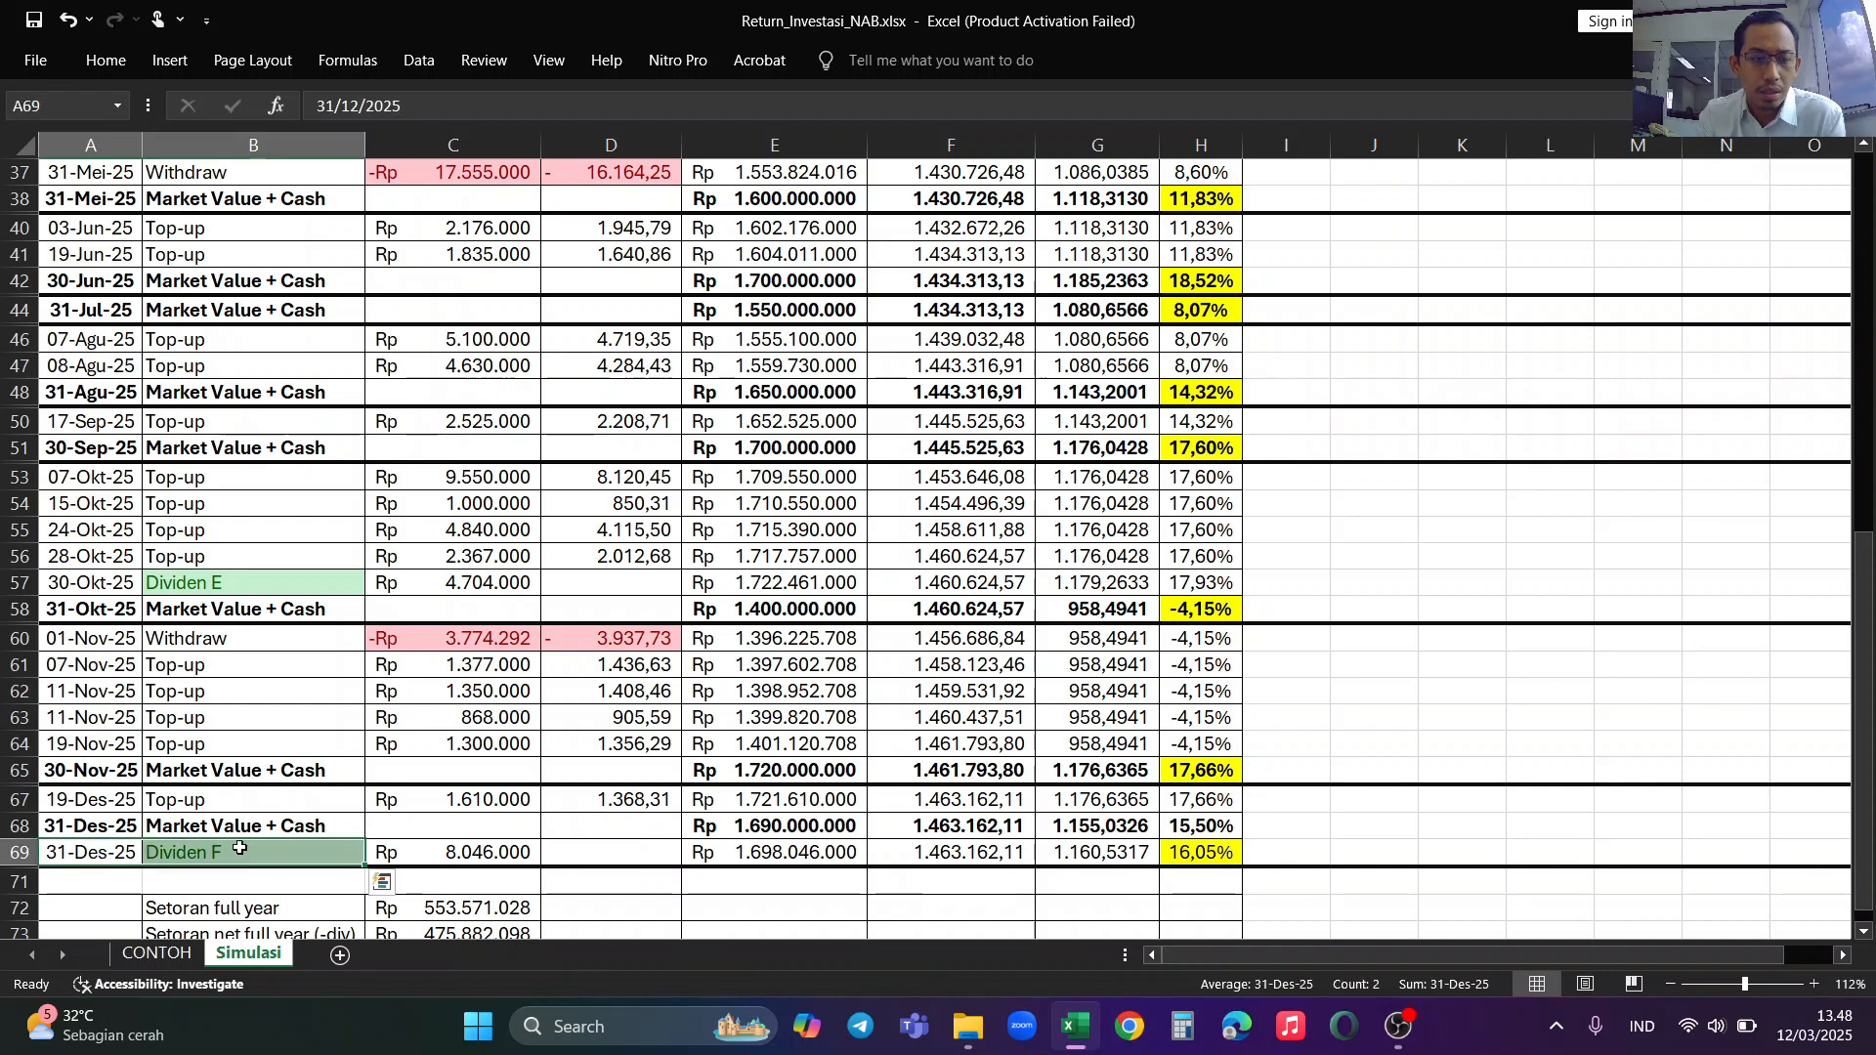
pyautogui.scroll(1, 440, 880)
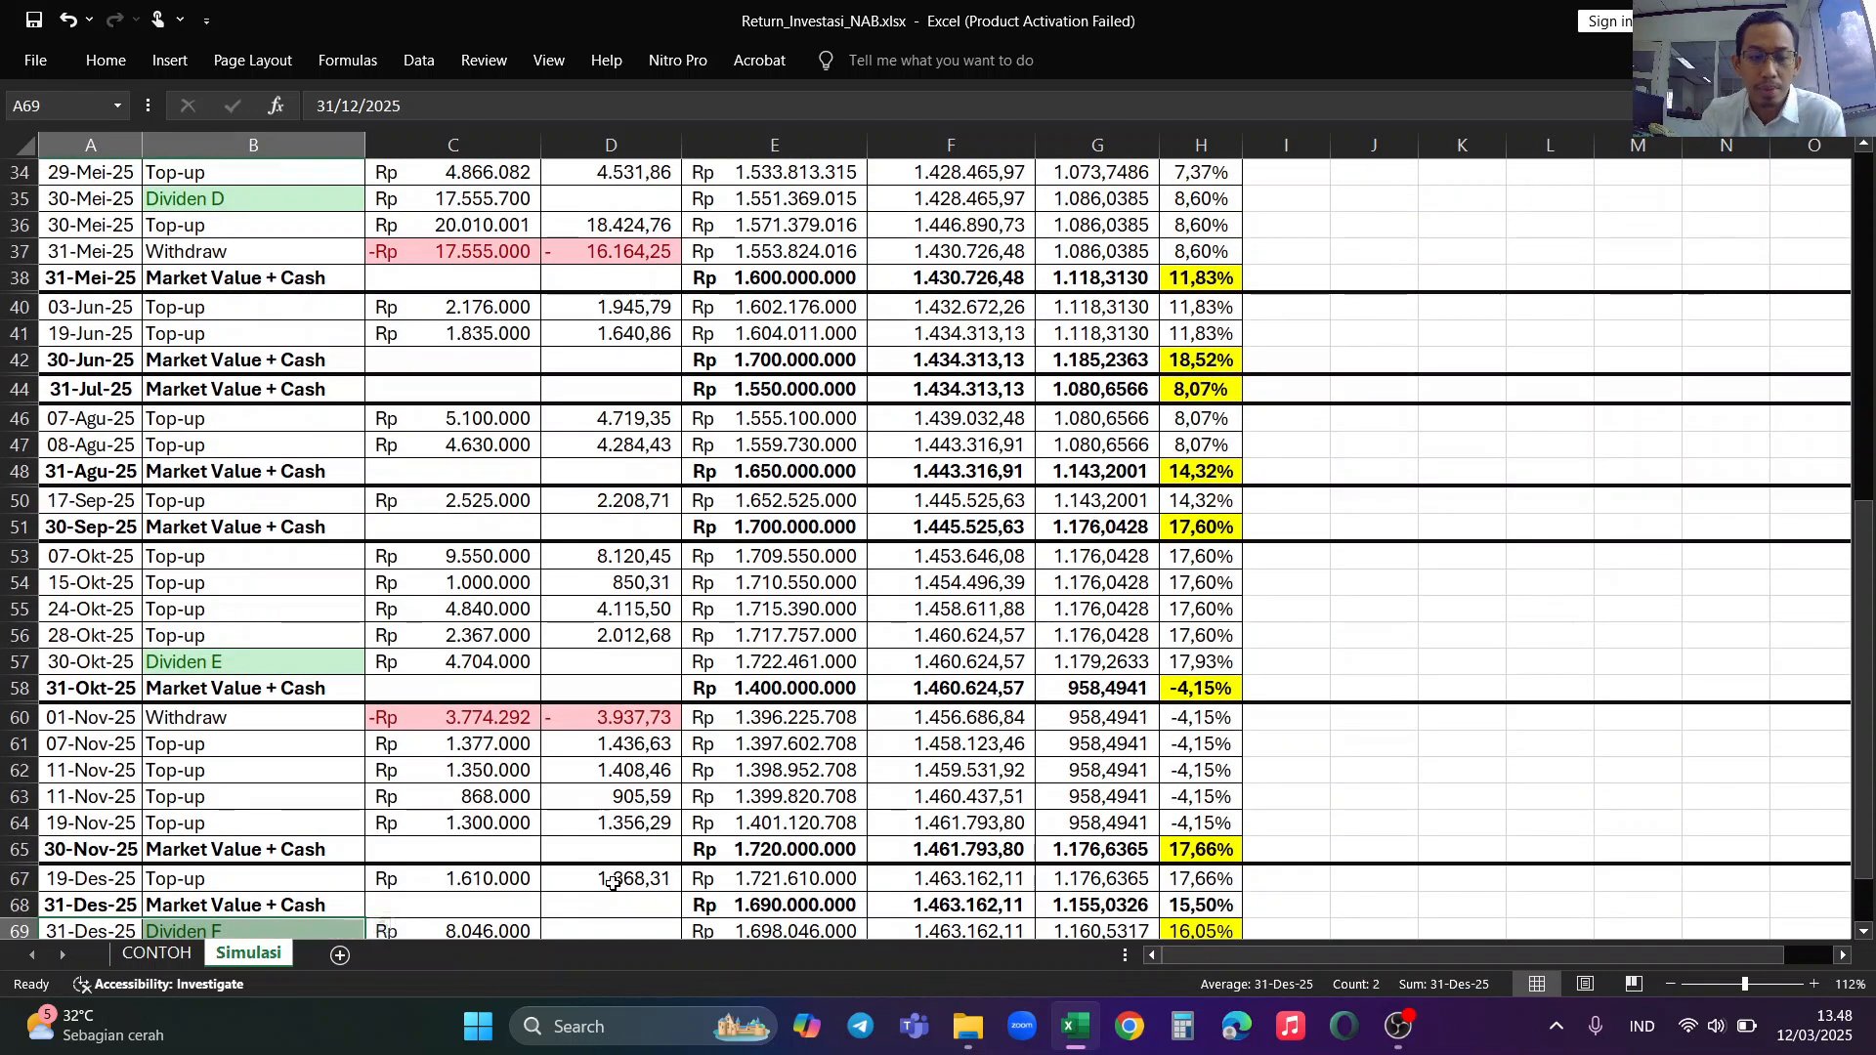
pyautogui.scroll(-1, 625, 884)
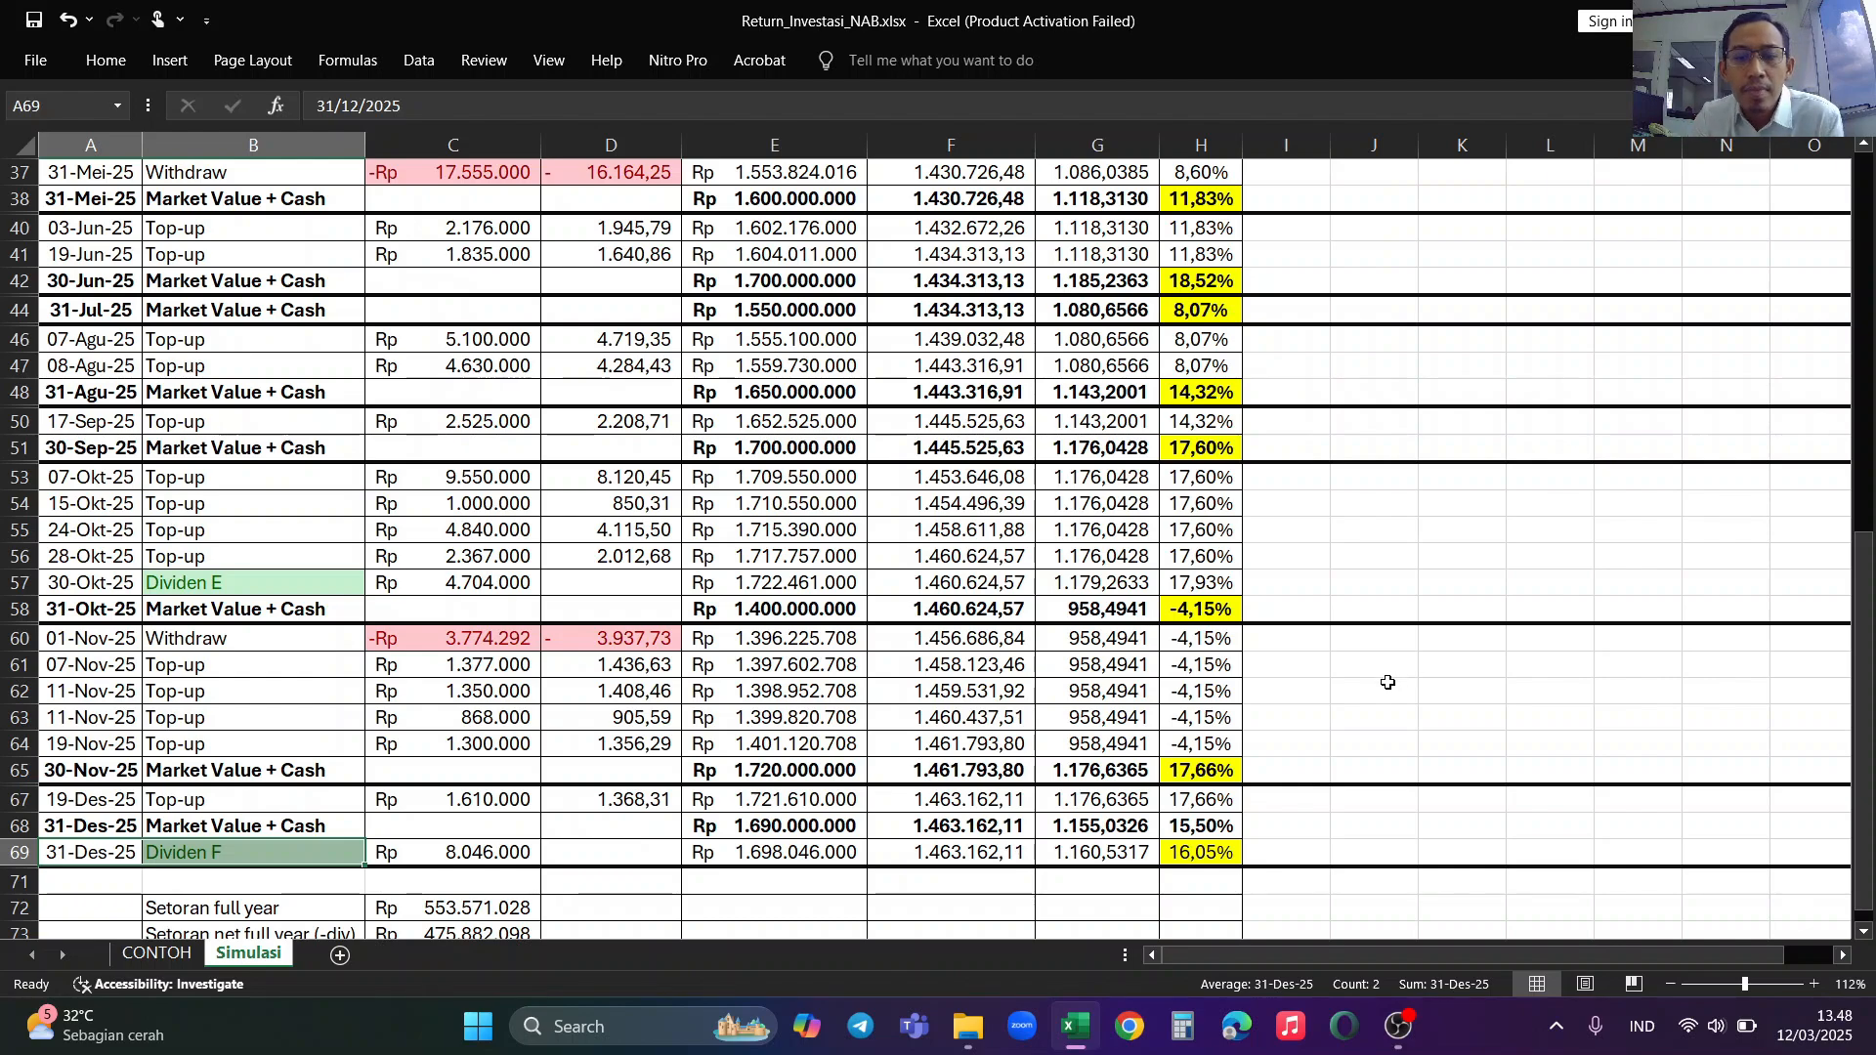
pyautogui.scroll(8, 1149, 641)
pyautogui.scroll(4, 1074, 480)
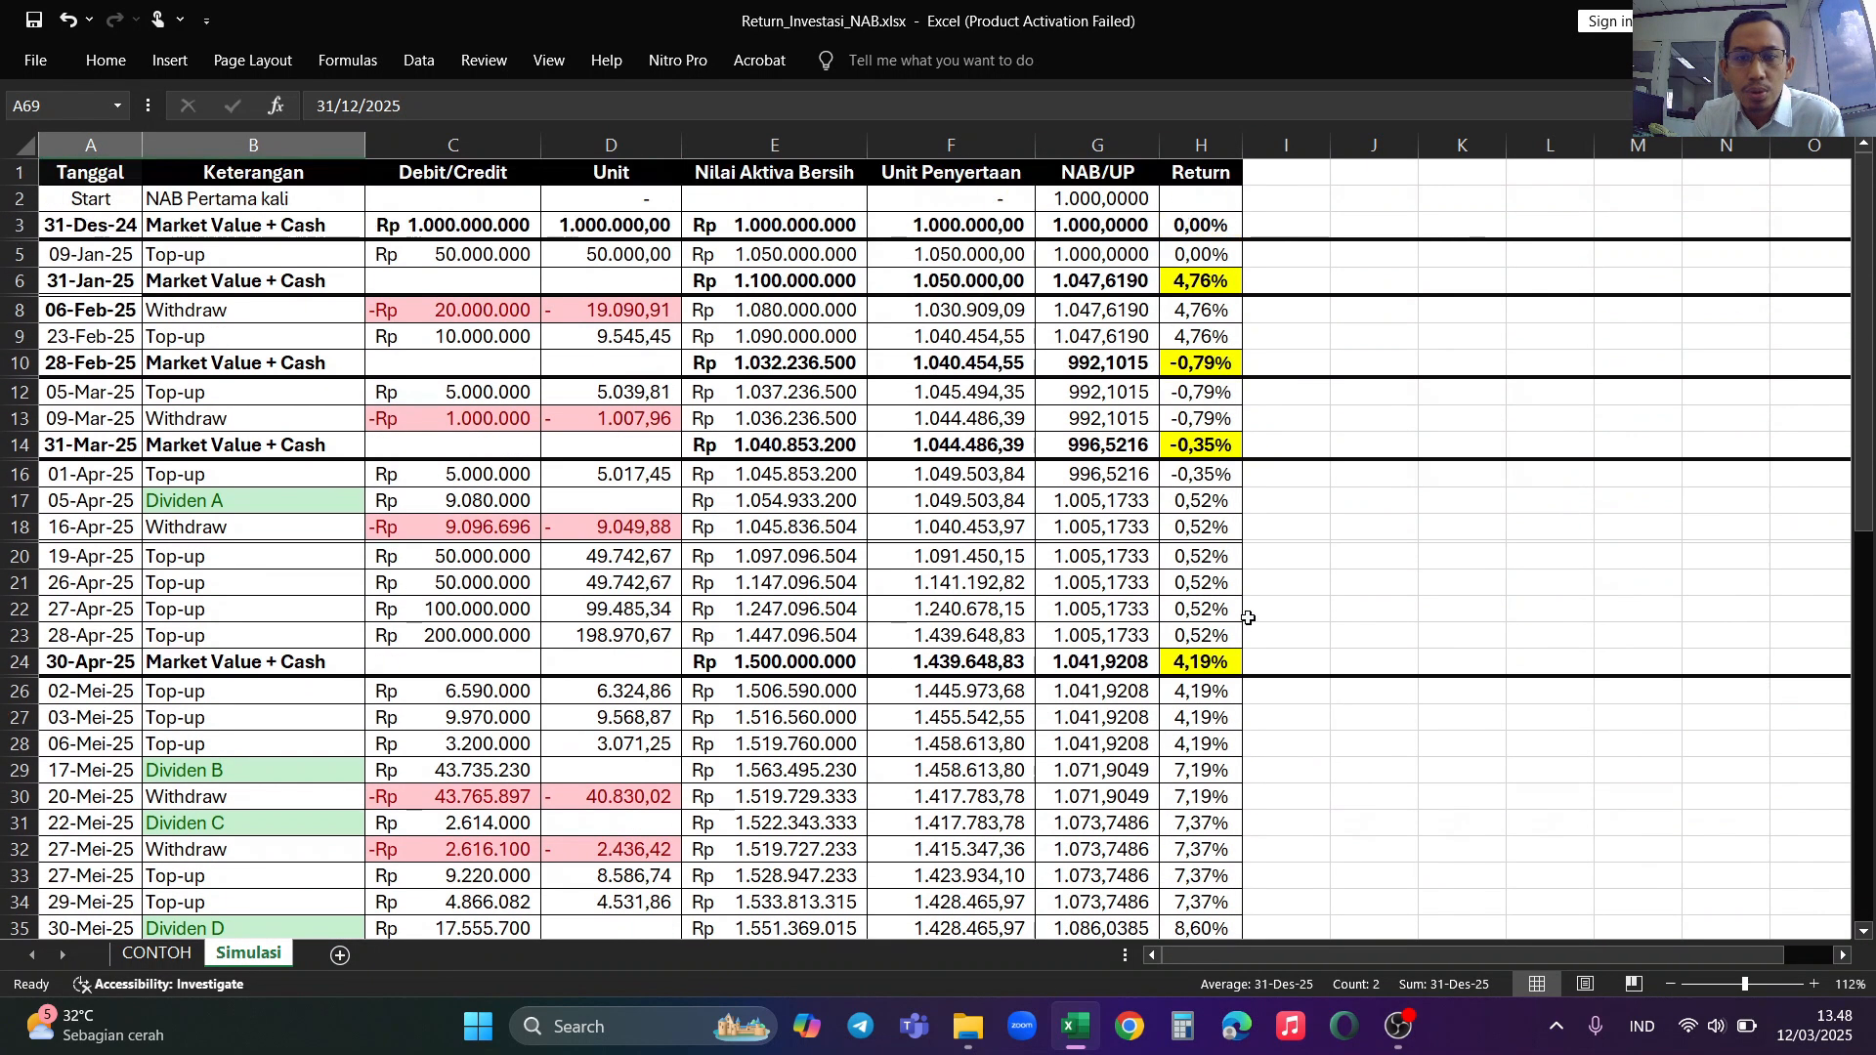